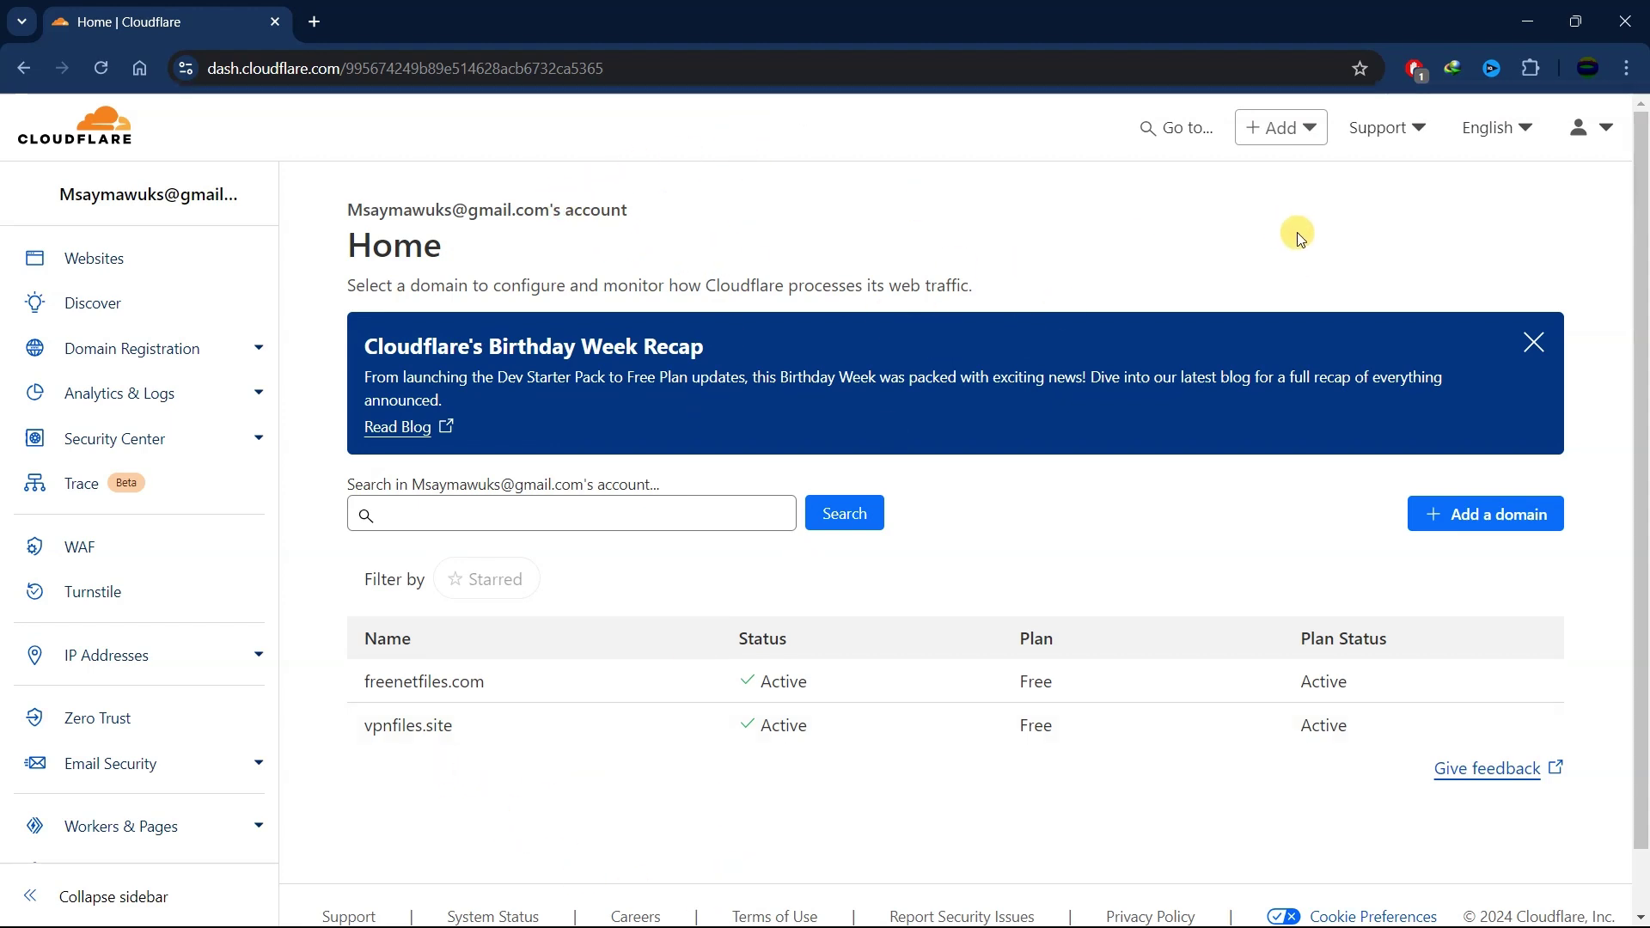
- Disable vpnfiles.site's Email Routing with Delete and Disable, removing its routing MX and TXT records
{"action": "left_click", "coordinate": [455, 727]}
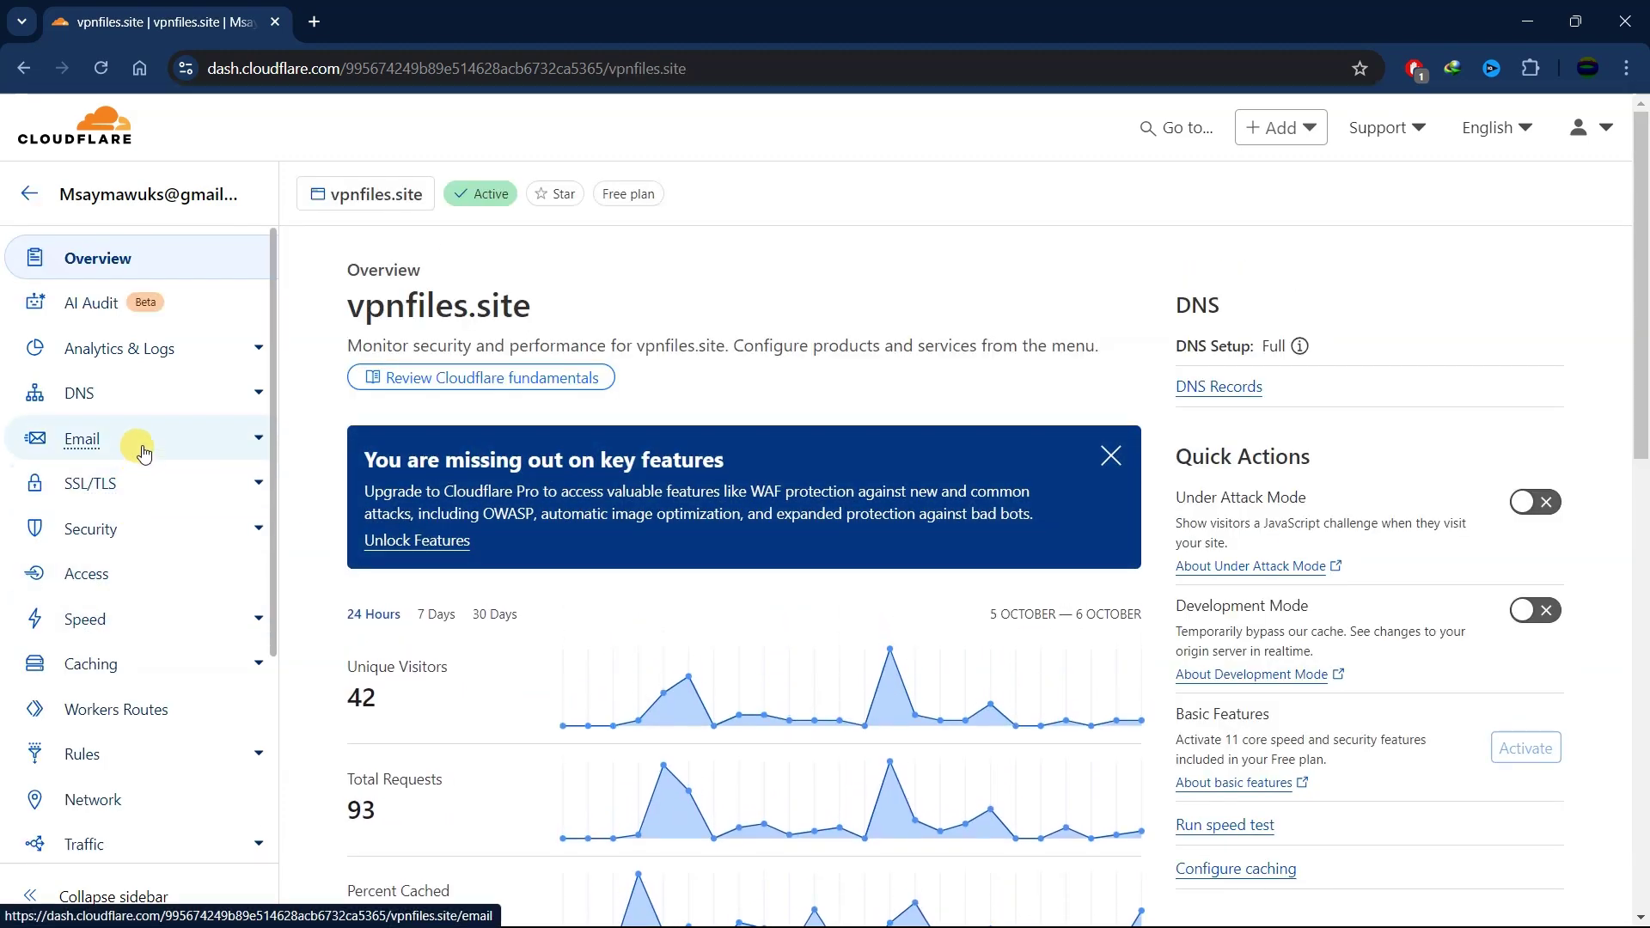
{"action": "left_click", "coordinate": [143, 449]}
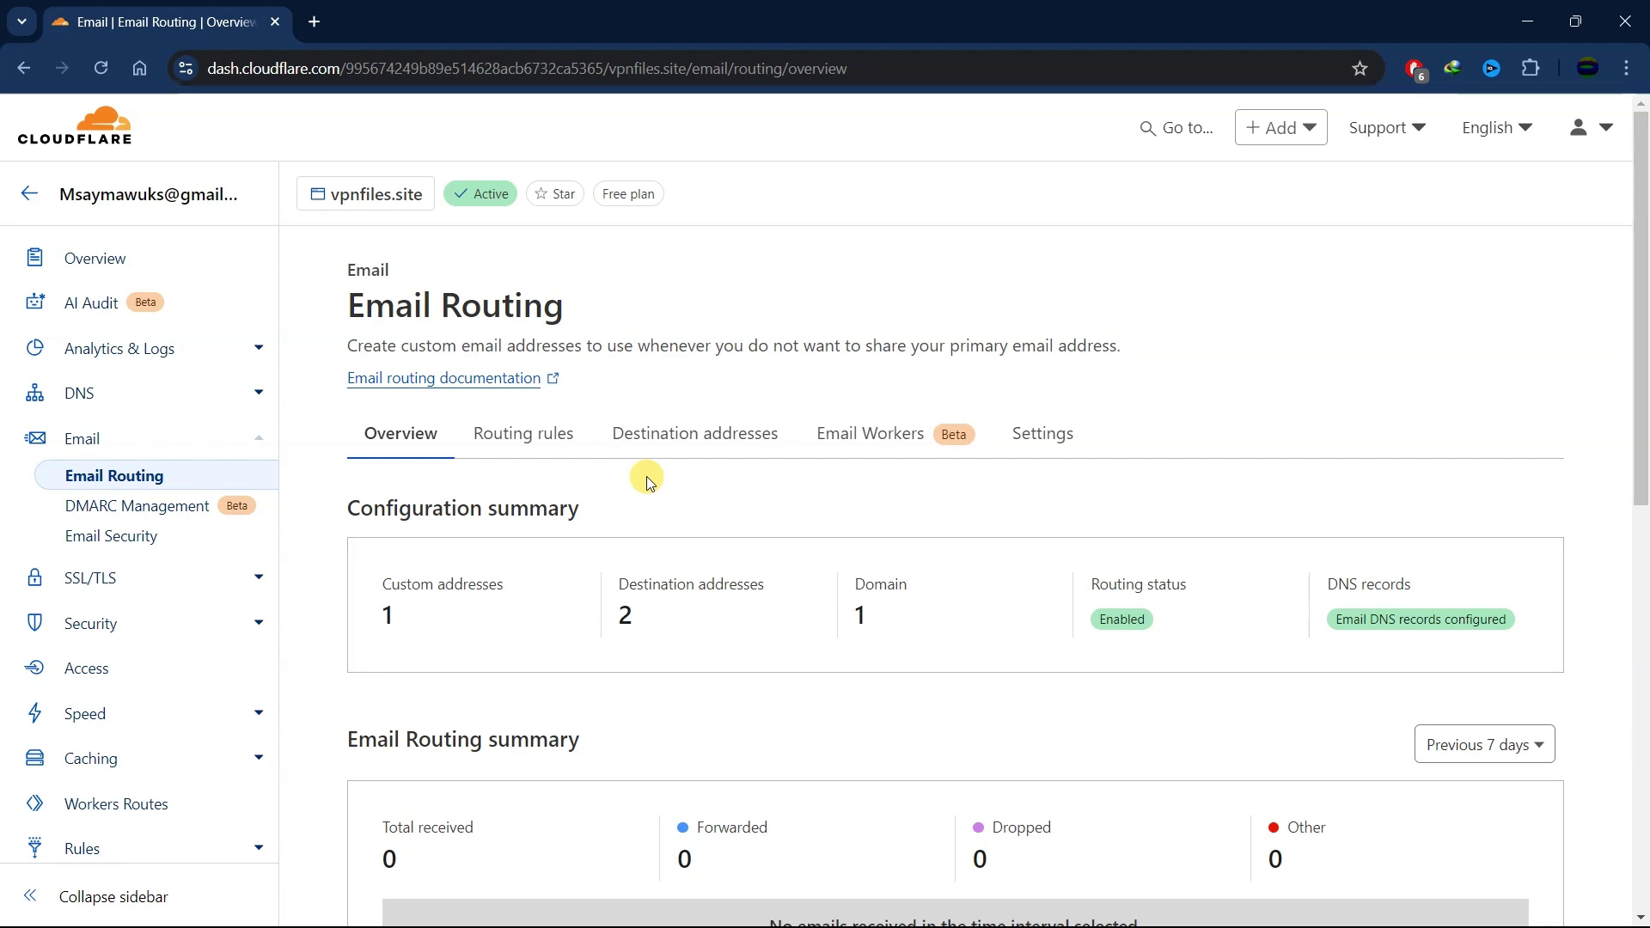
{"action": "left_click", "coordinate": [1052, 438]}
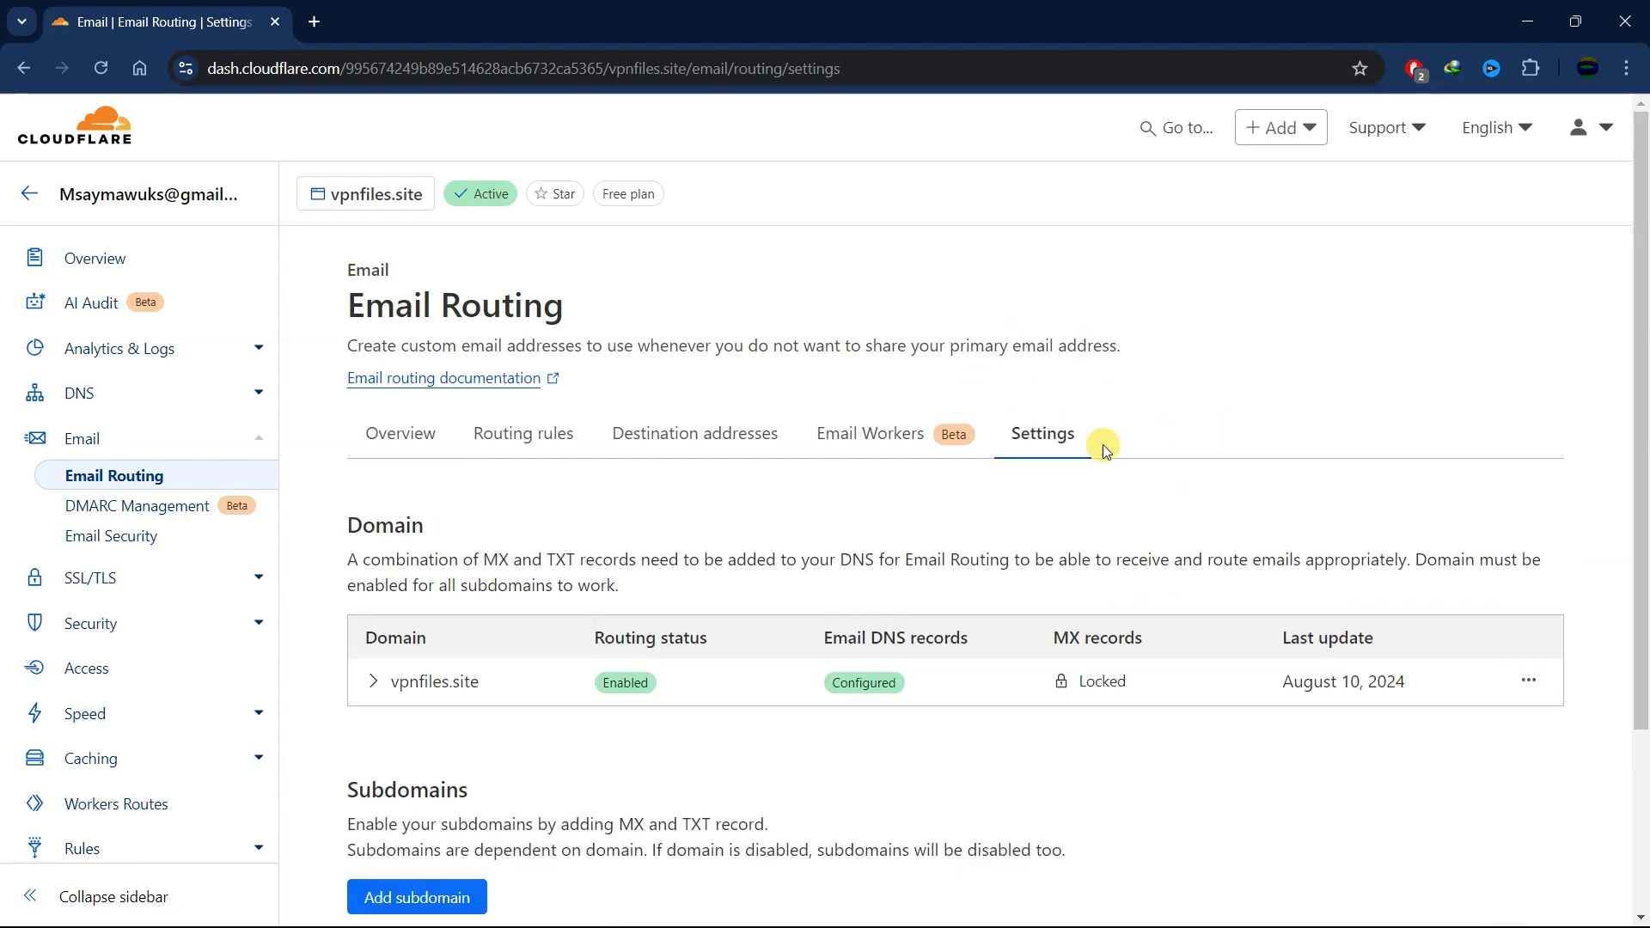
{"action": "left_click", "coordinate": [1532, 683]}
{"action": "left_click", "coordinate": [1464, 725]}
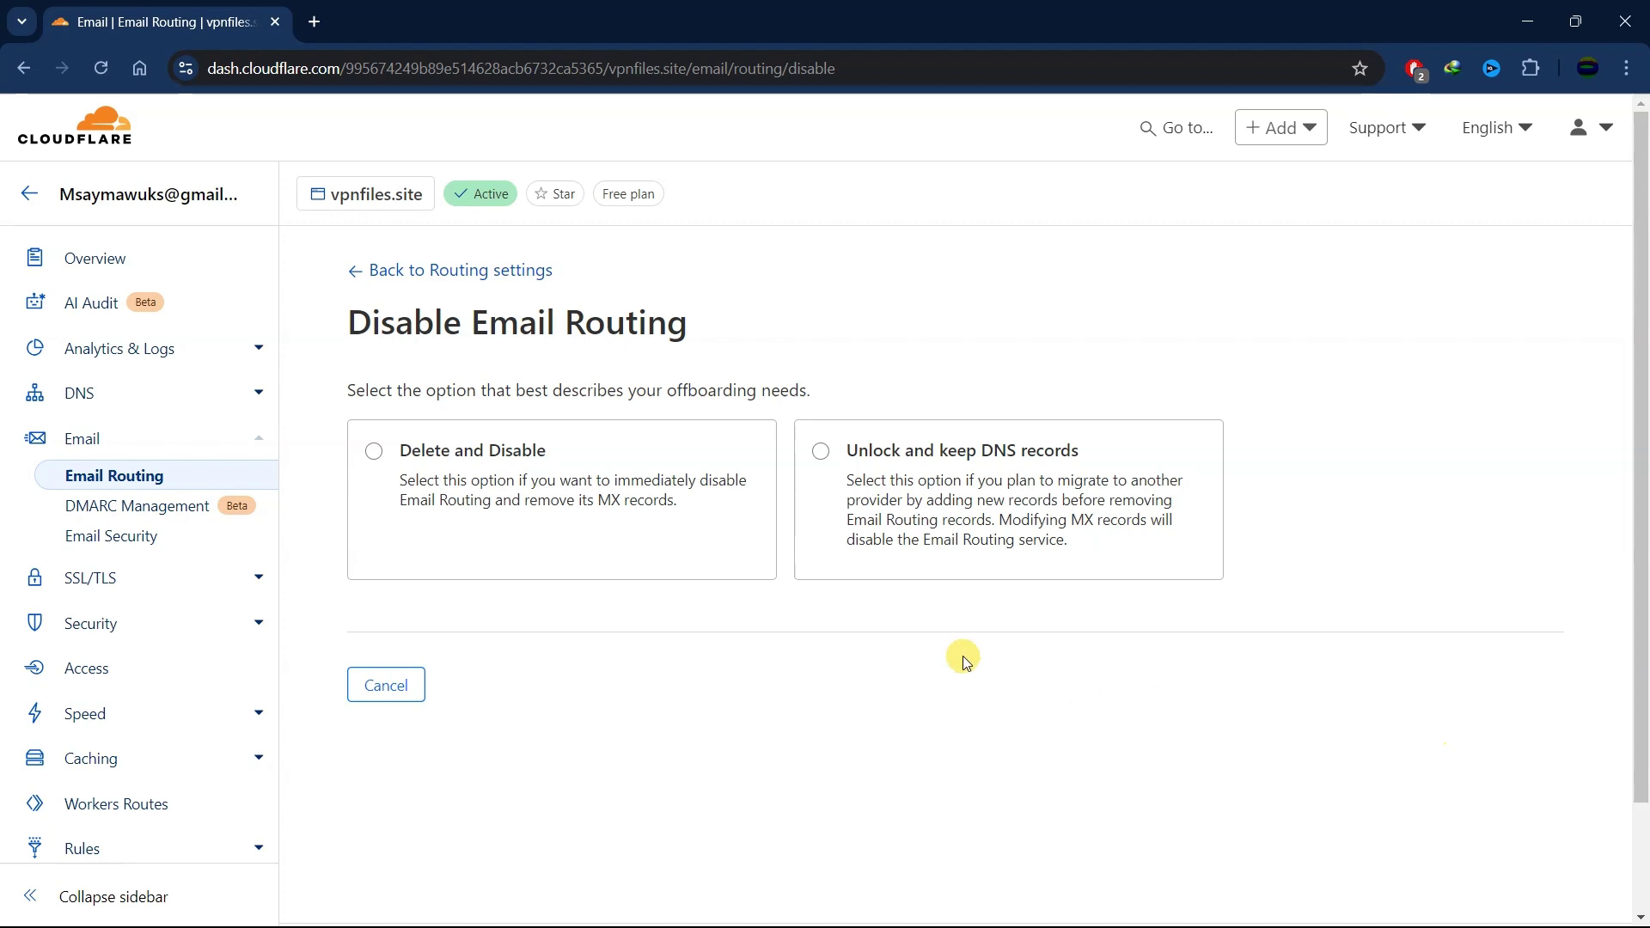
{"action": "left_click", "coordinate": [374, 452]}
{"action": "scroll", "coordinate": [607, 615], "scroll_direction": "down", "scroll_amount": 2}
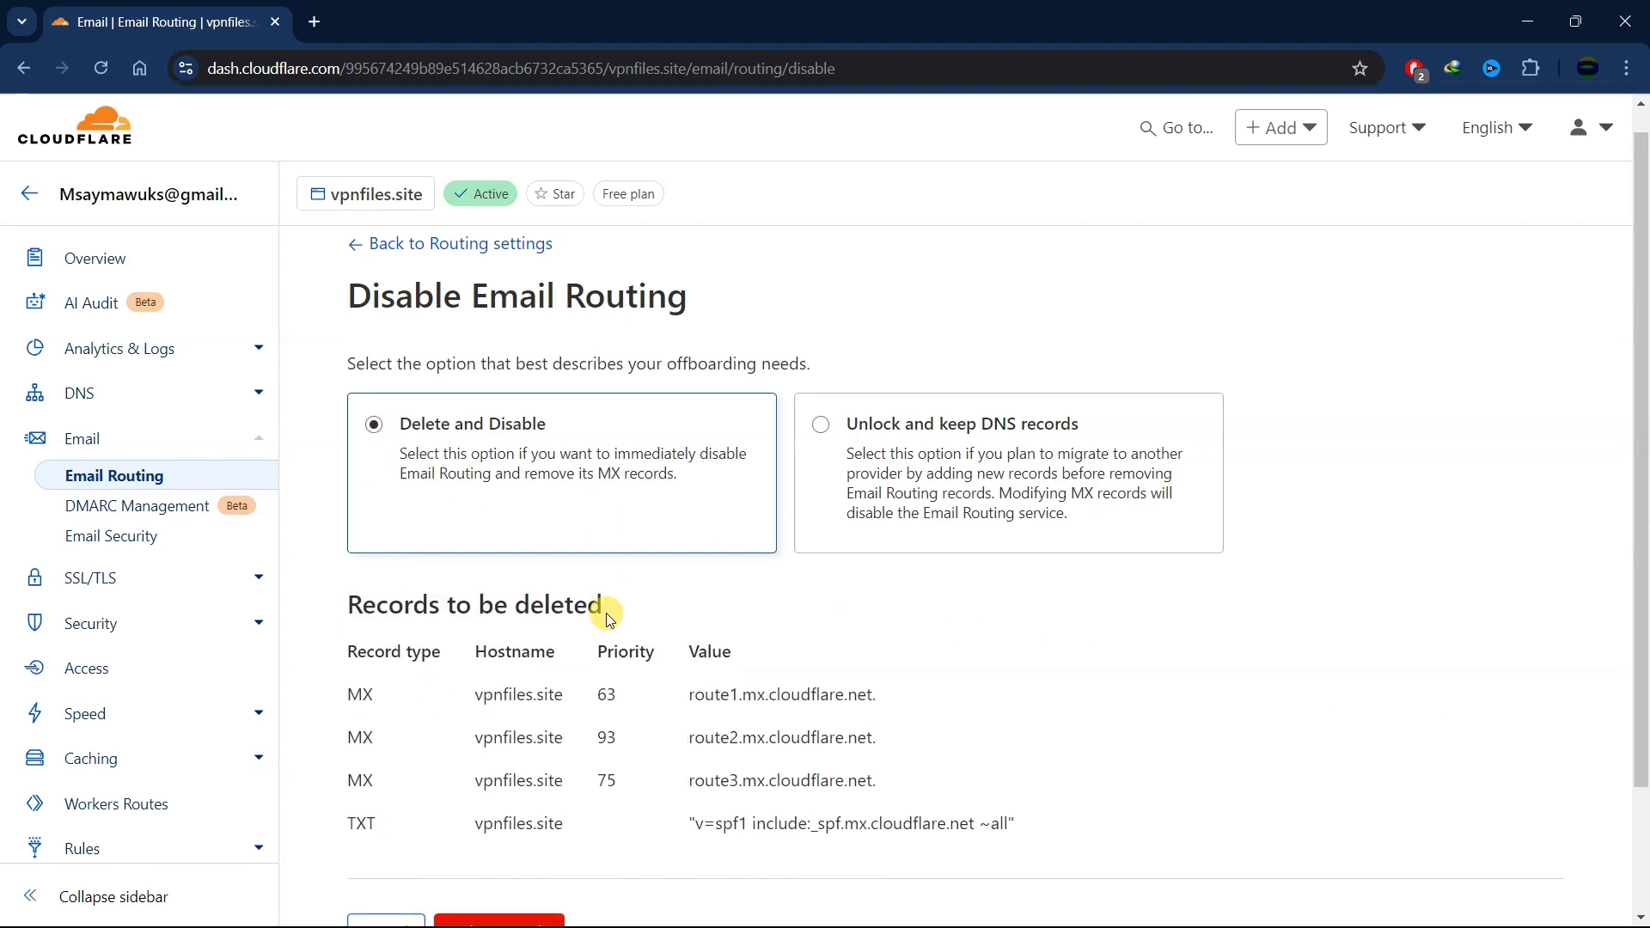
{"action": "left_click", "coordinate": [527, 777]}
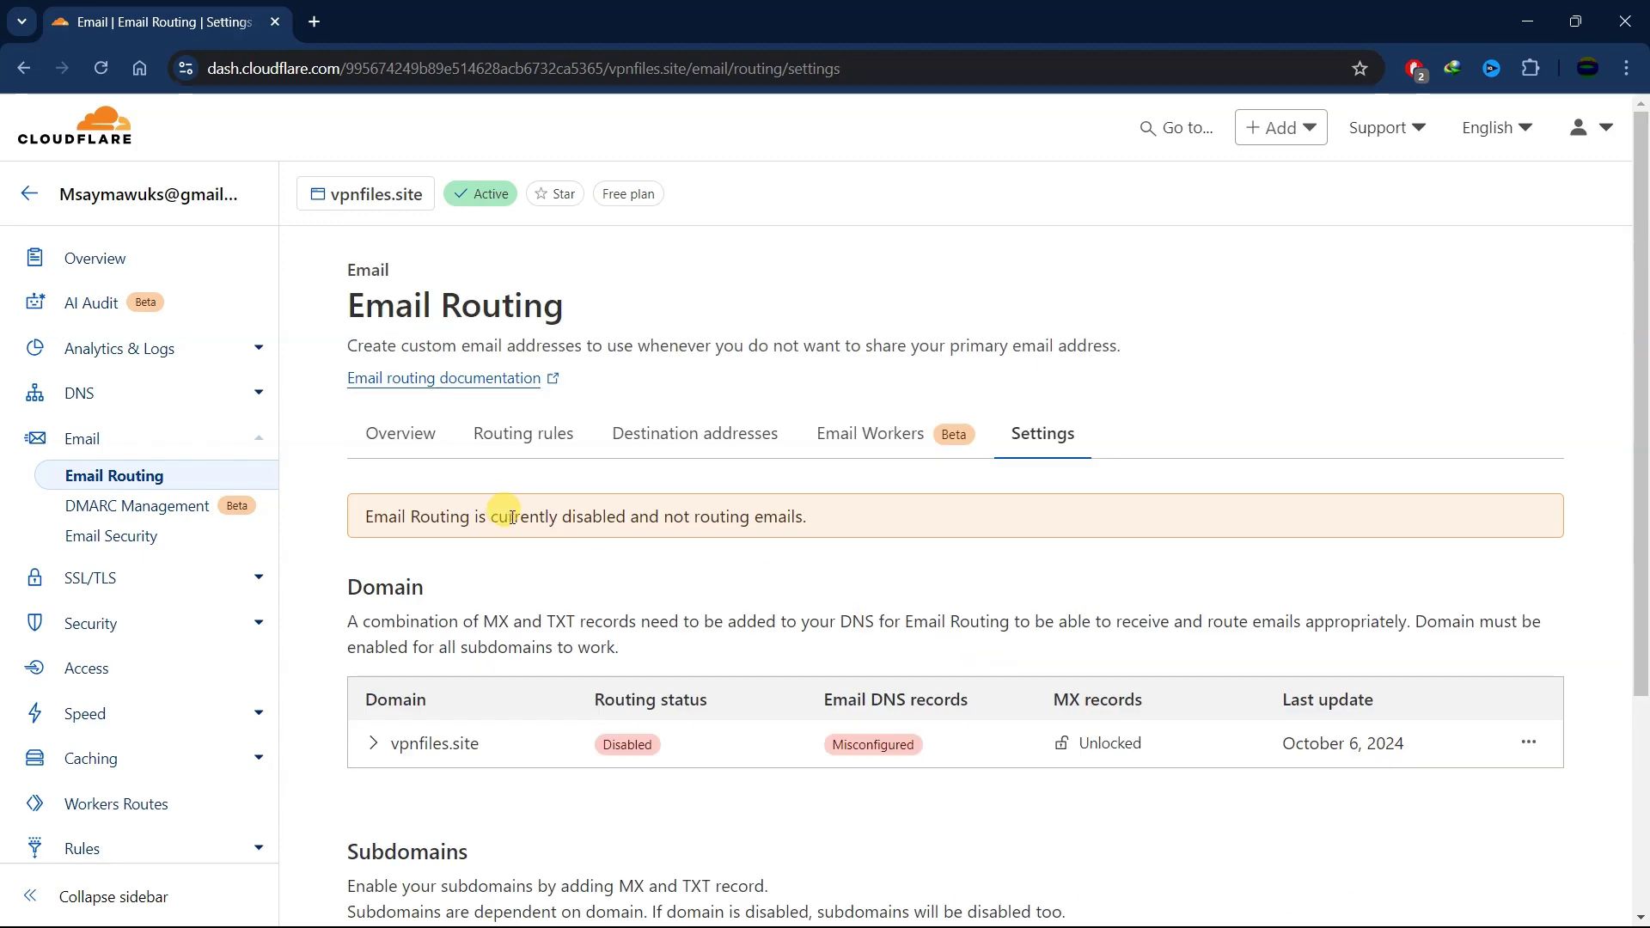
- Check that vpnfiles.site's DNS now lists only A and CNAME records, then minimize Cloudflare
{"action": "left_click", "coordinate": [158, 406]}
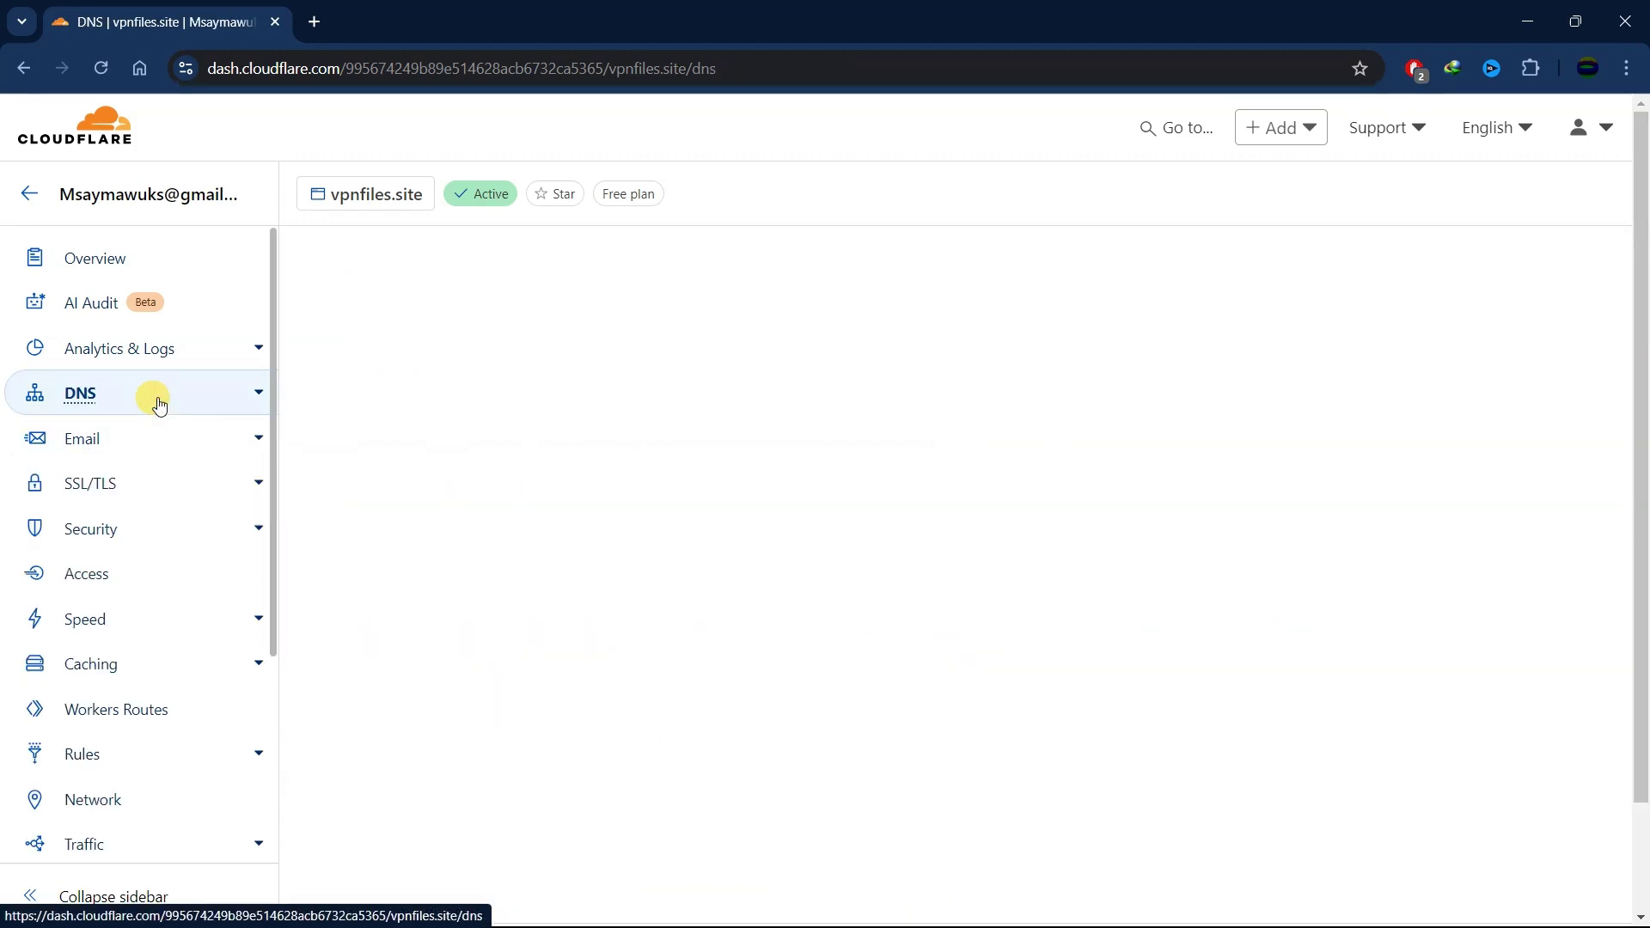
{"action": "scroll", "coordinate": [934, 533], "scroll_direction": "down", "scroll_amount": 4}
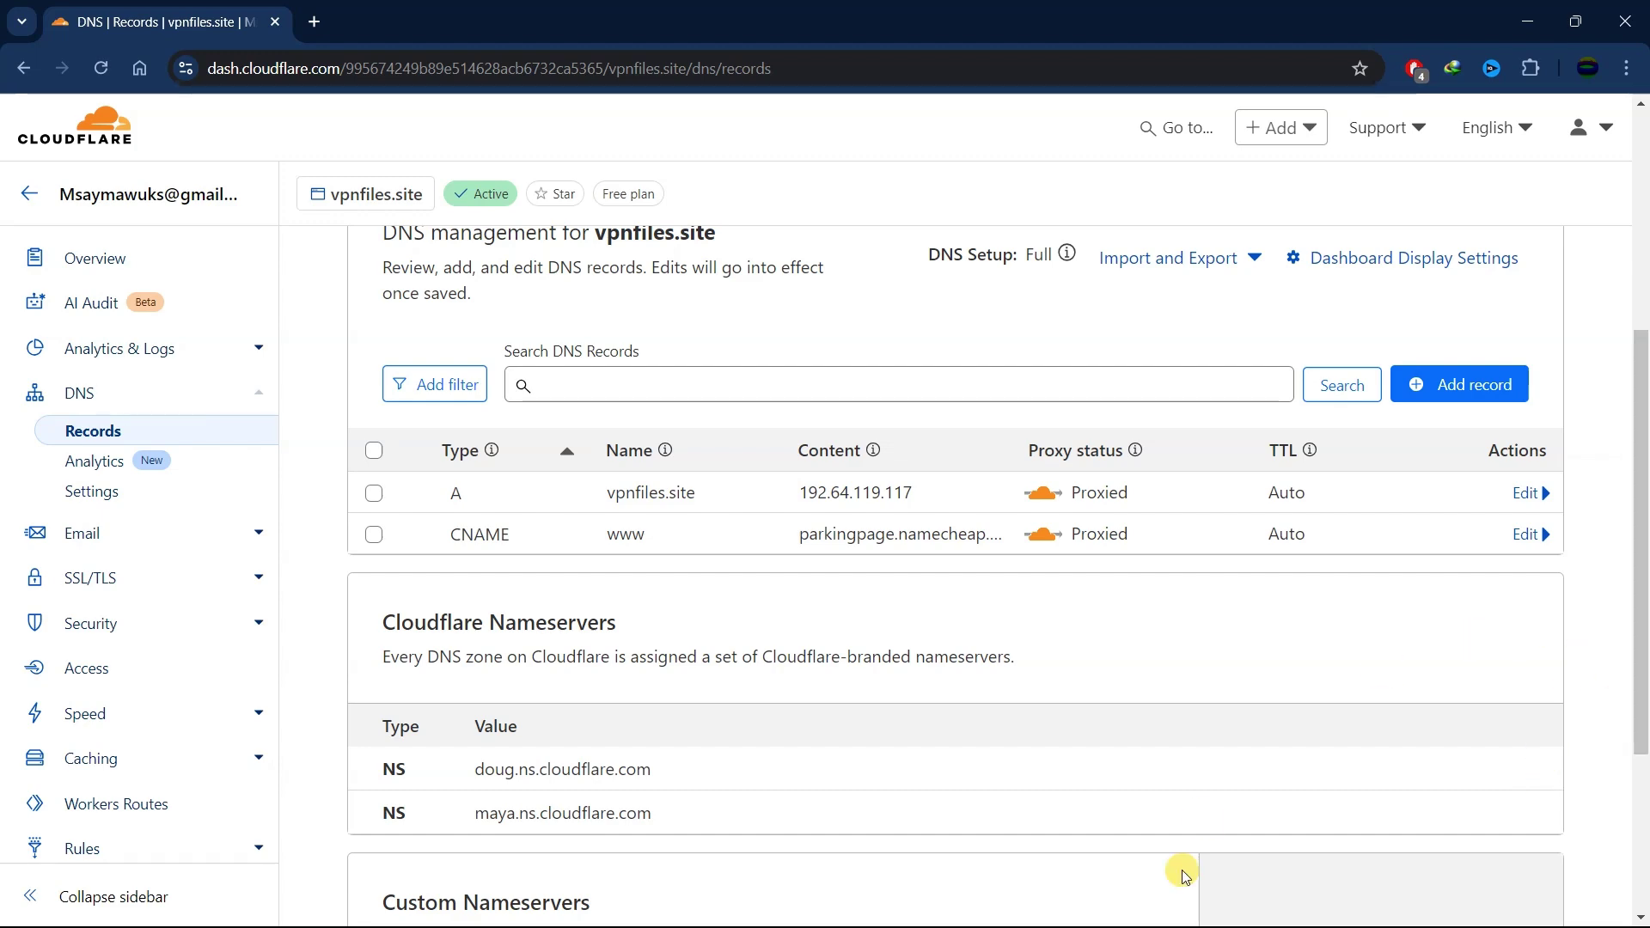
{"action": "left_click", "coordinate": [1527, 20]}
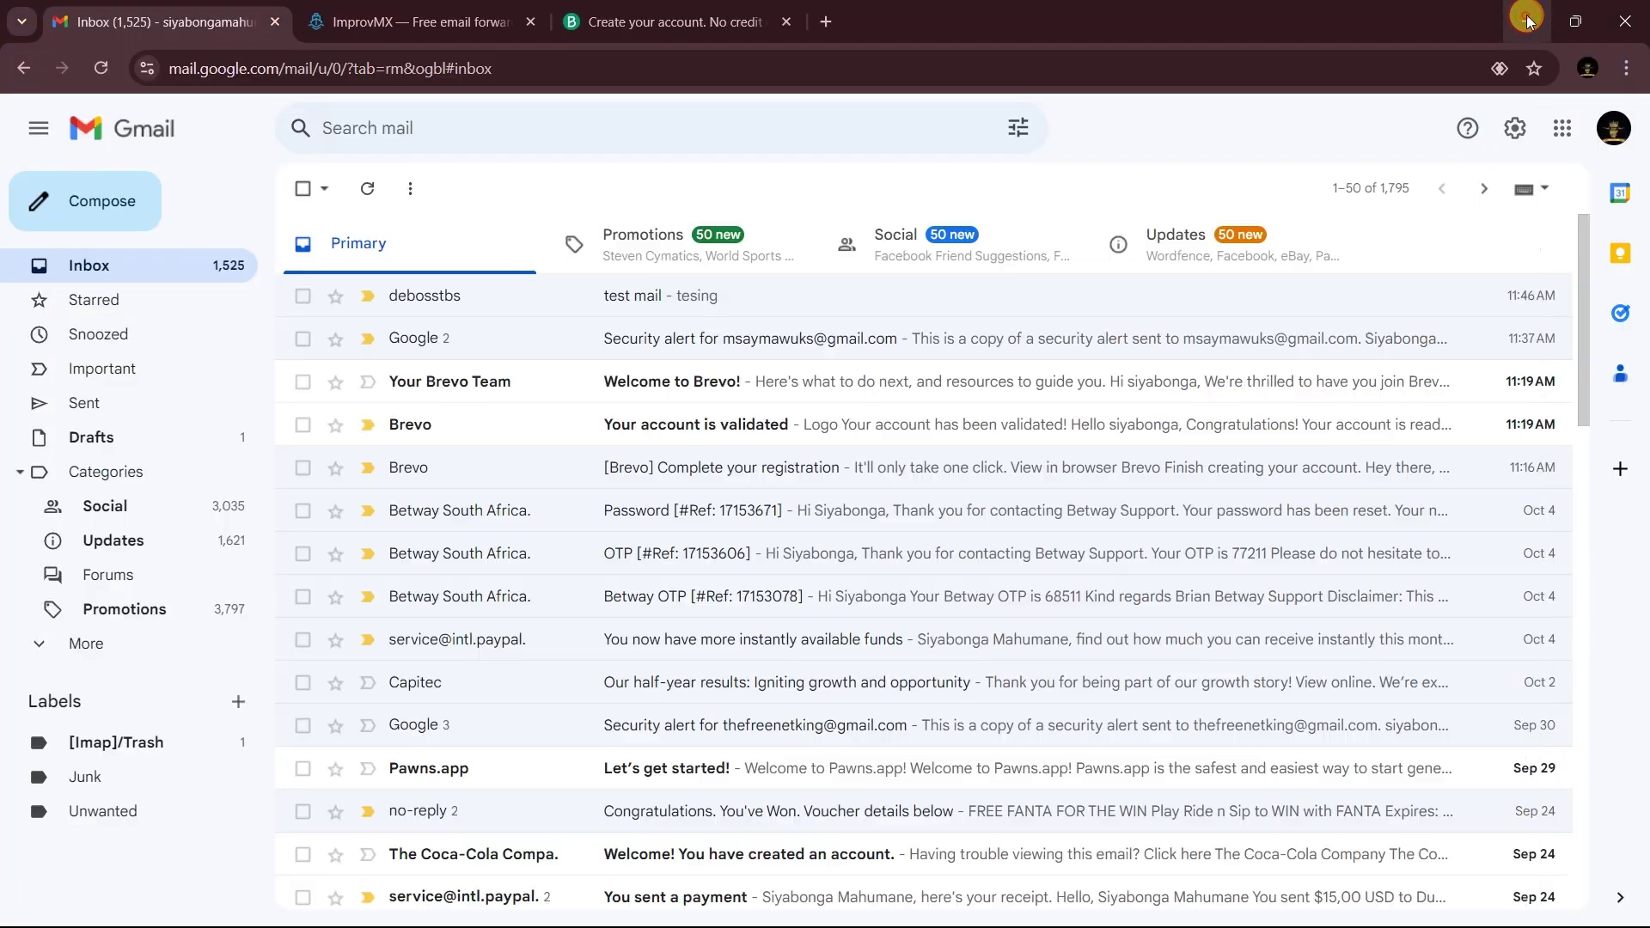
- On ImprovMX, enter vpnfiles.site as the domain and your Gmail address as the destination
{"action": "left_click", "coordinate": [455, 21]}
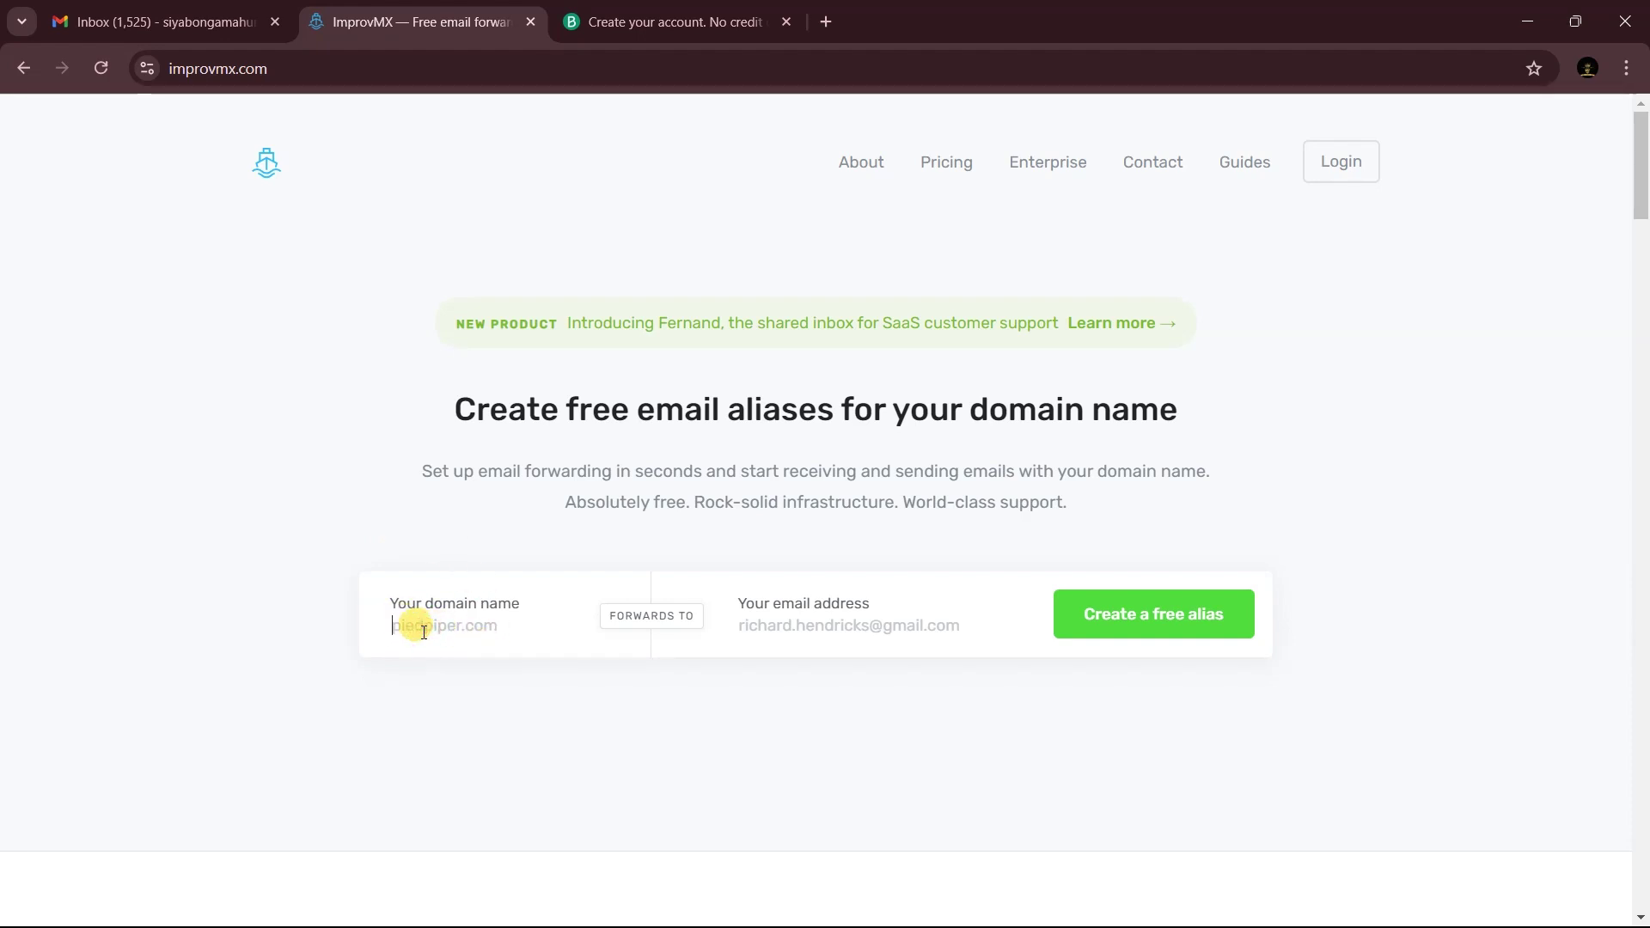
{"action": "type", "text": "vpnfiles.site"}
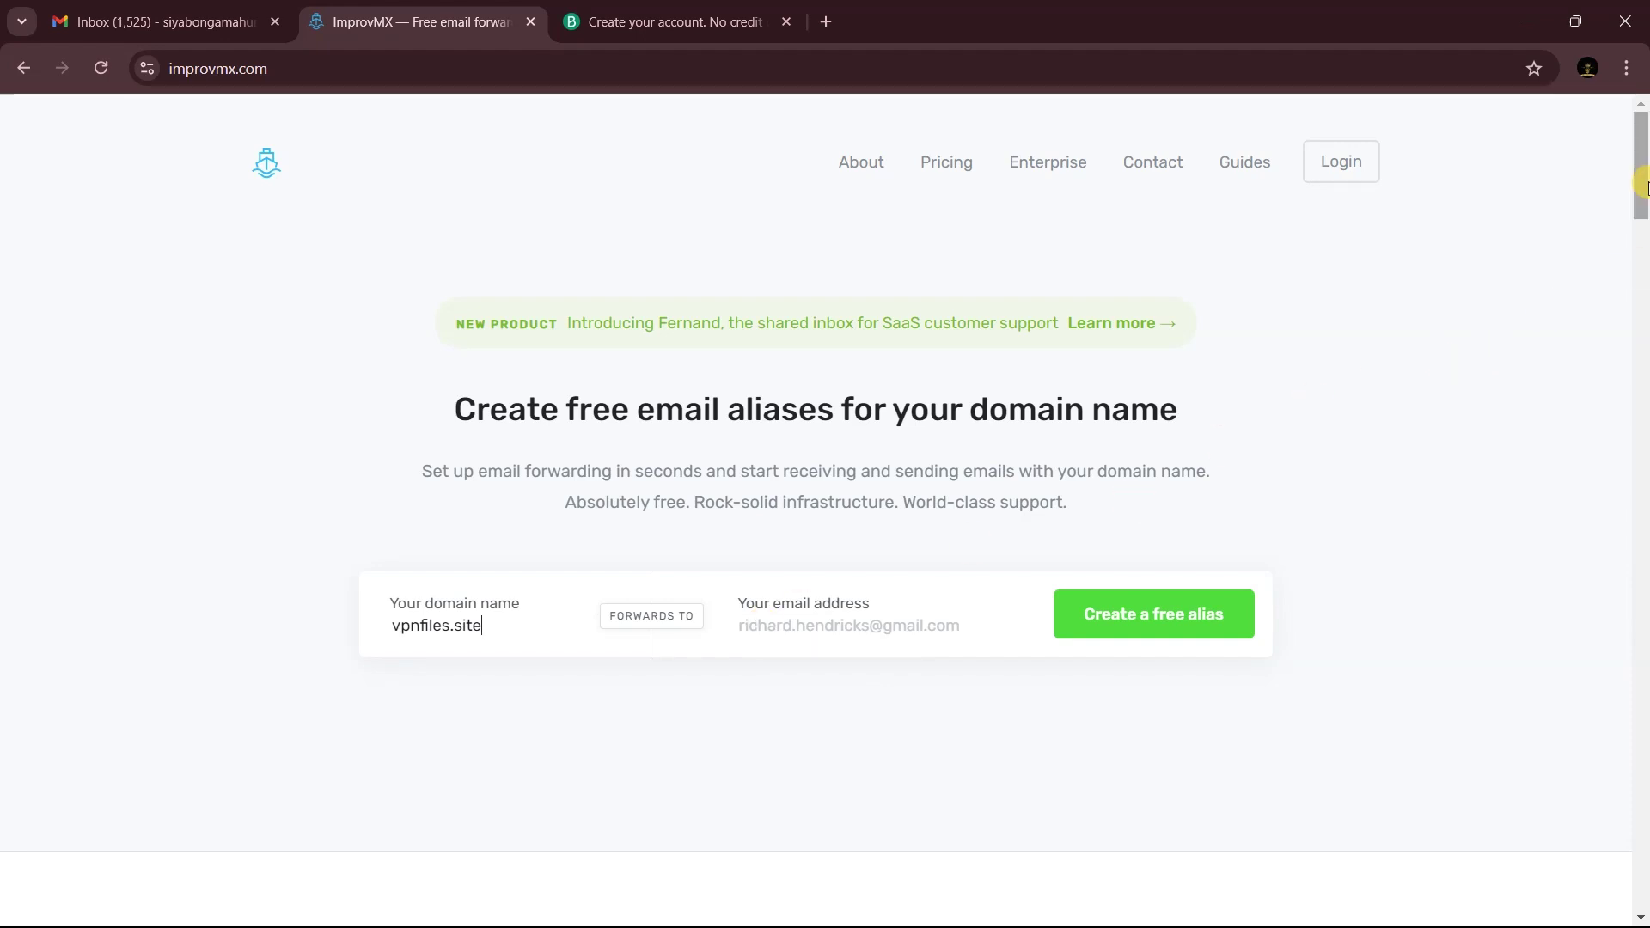
{"action": "left_click", "coordinate": [1588, 68]}
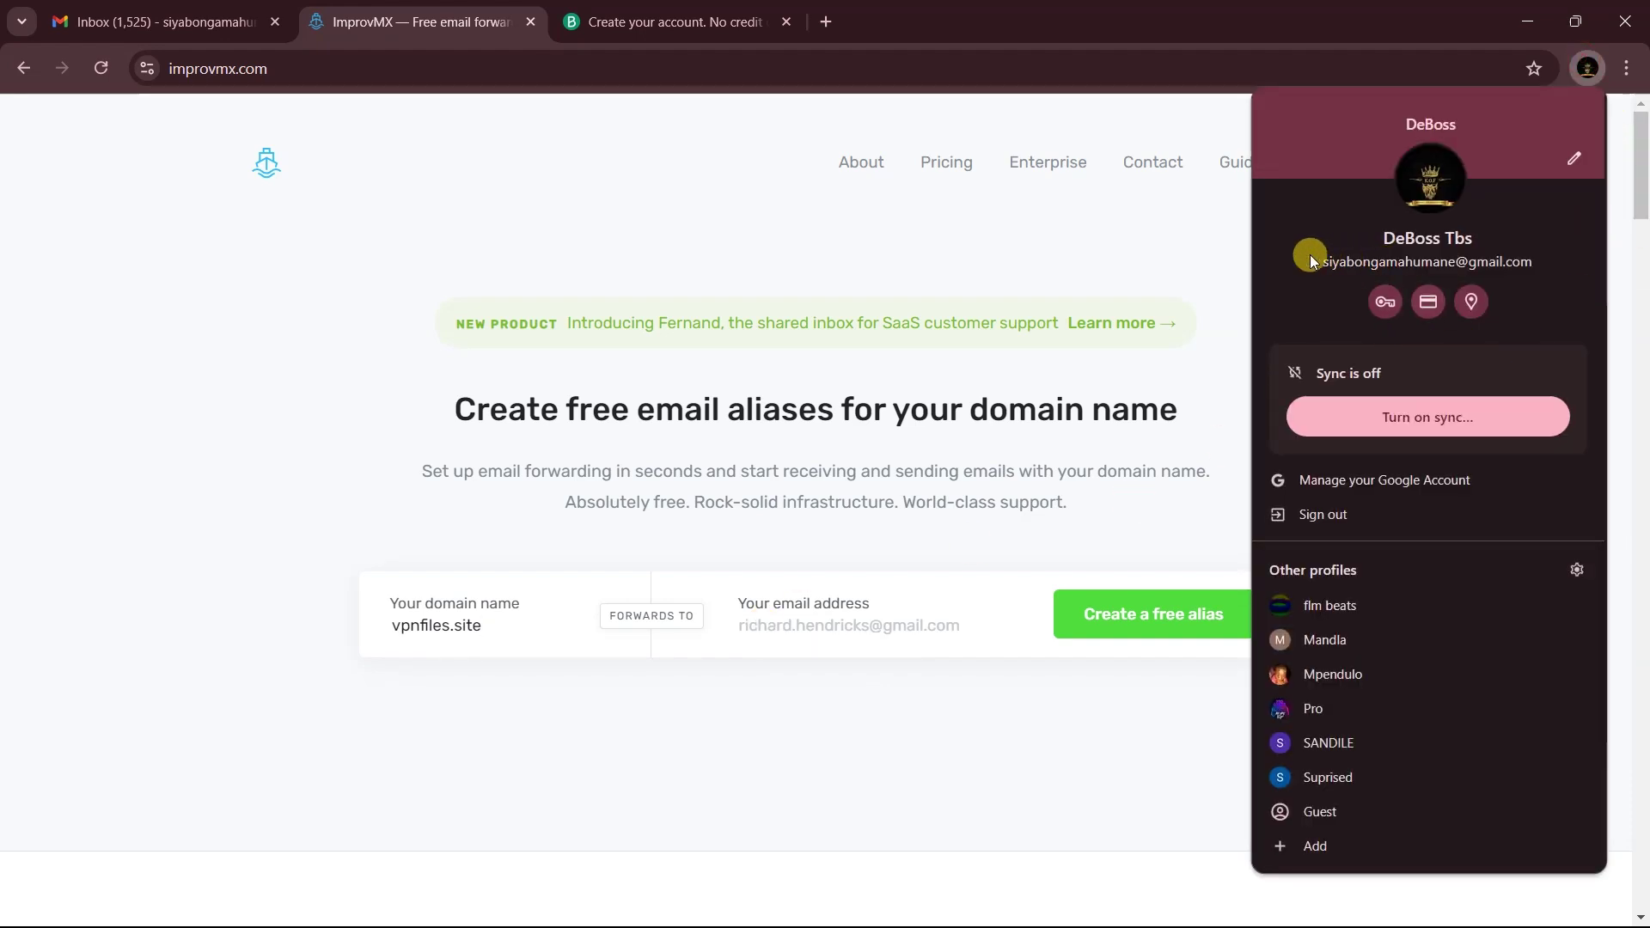
{"action": "left_click", "coordinate": [776, 625]}
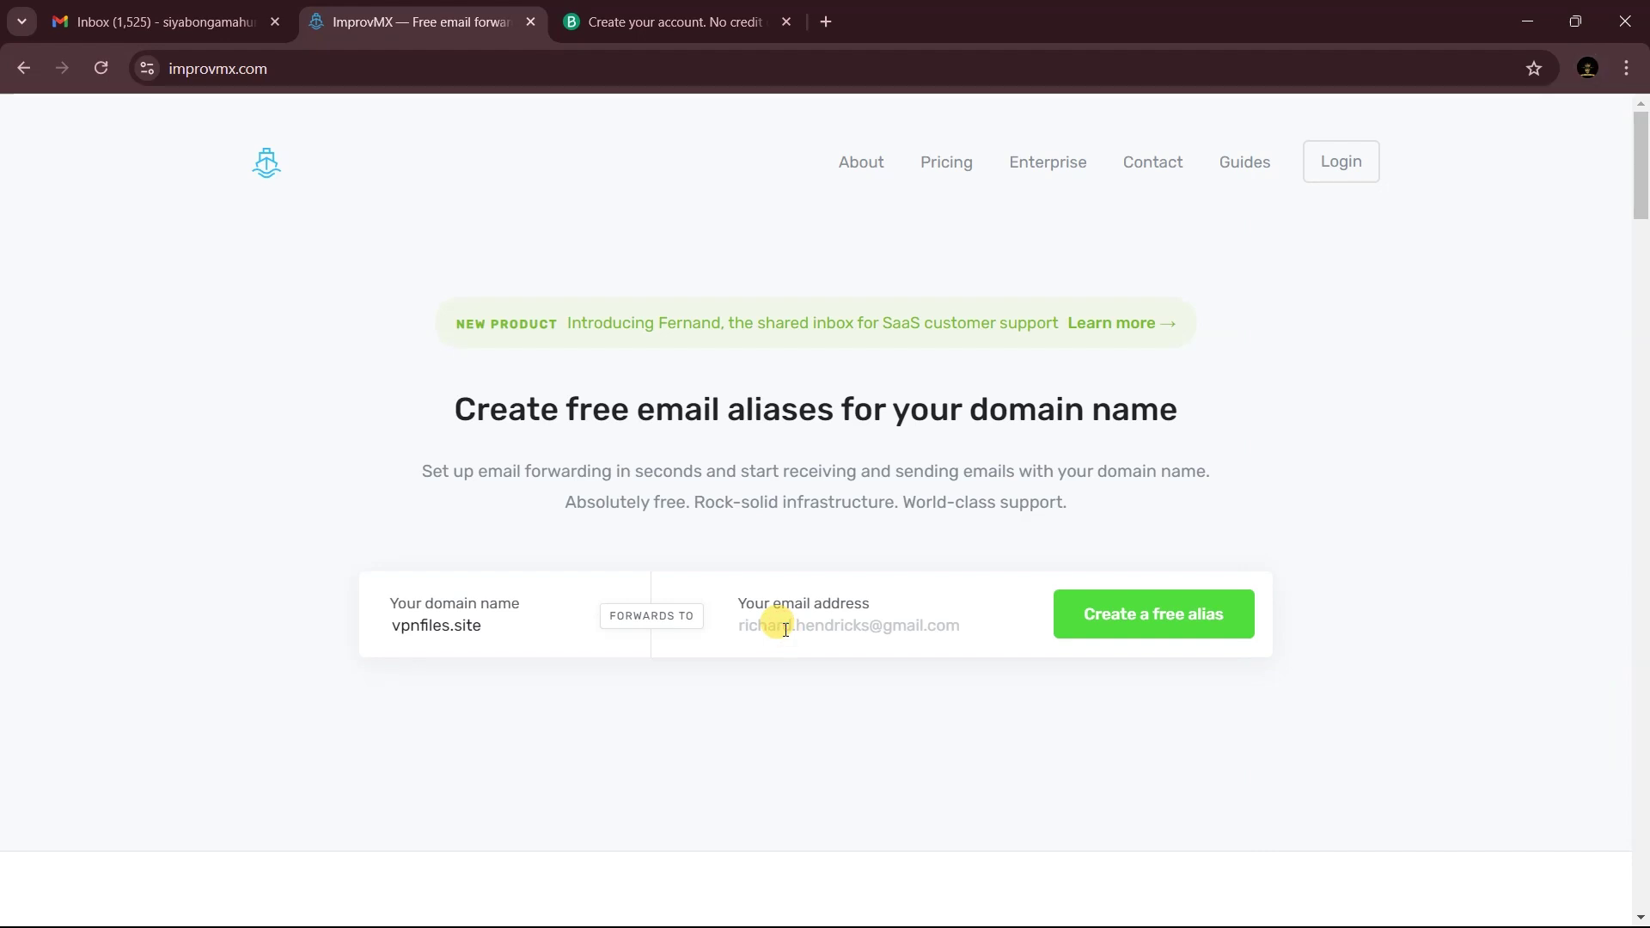
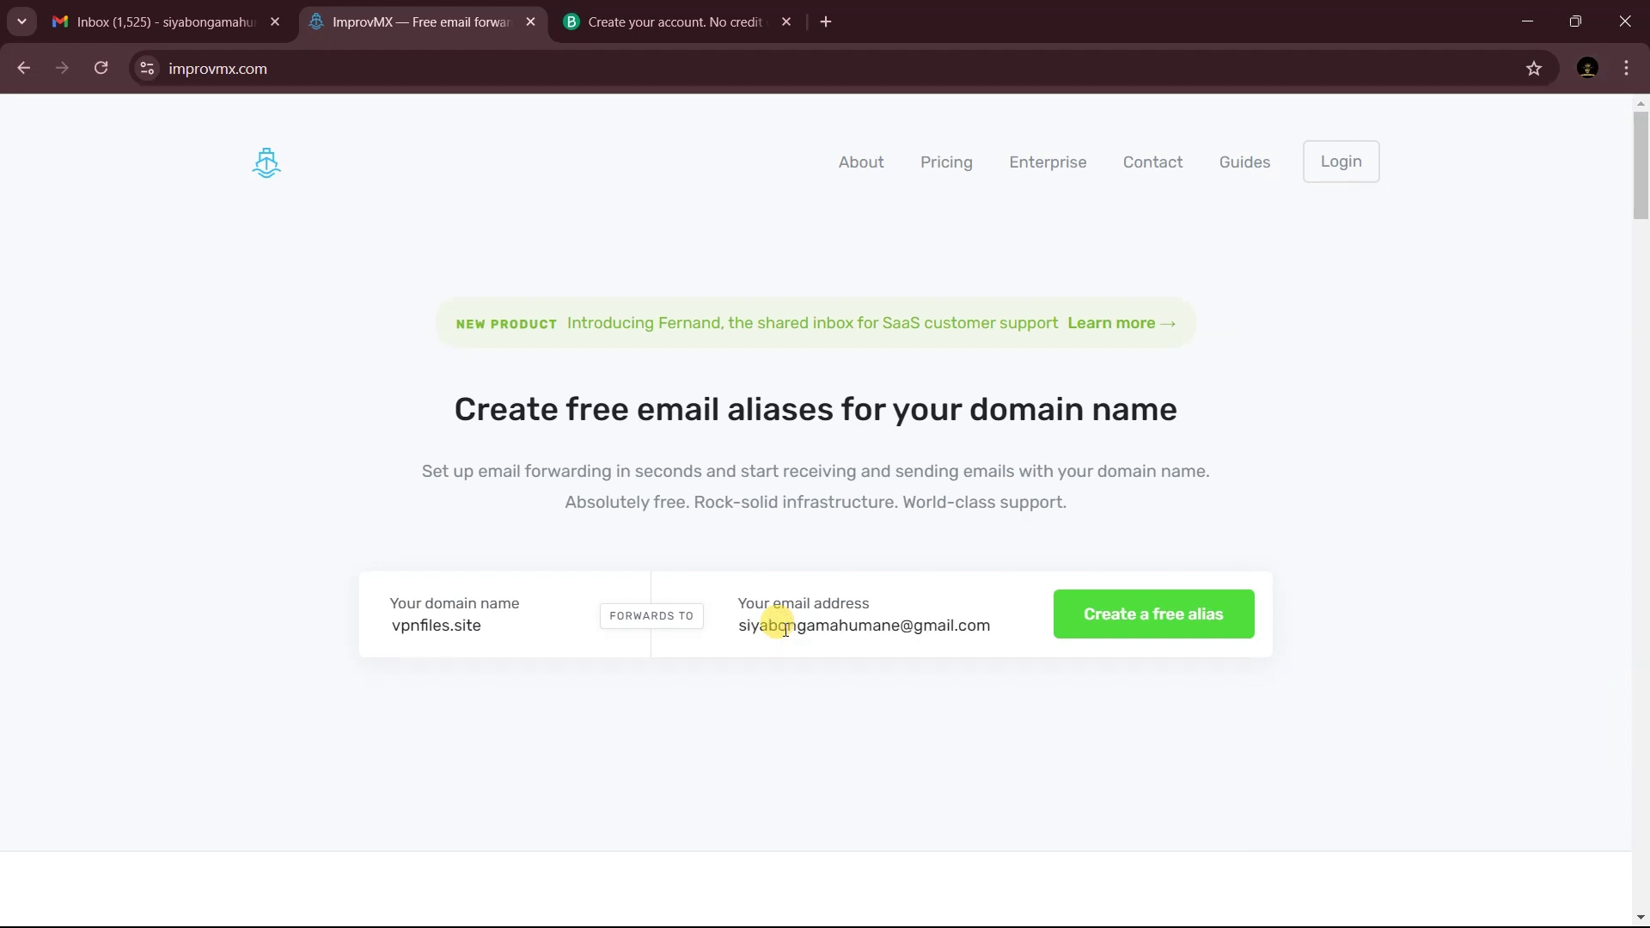
- Create the free alias, then save the profile with your name, Blogger, and Search Engine
{"action": "left_click", "coordinate": [1185, 627]}
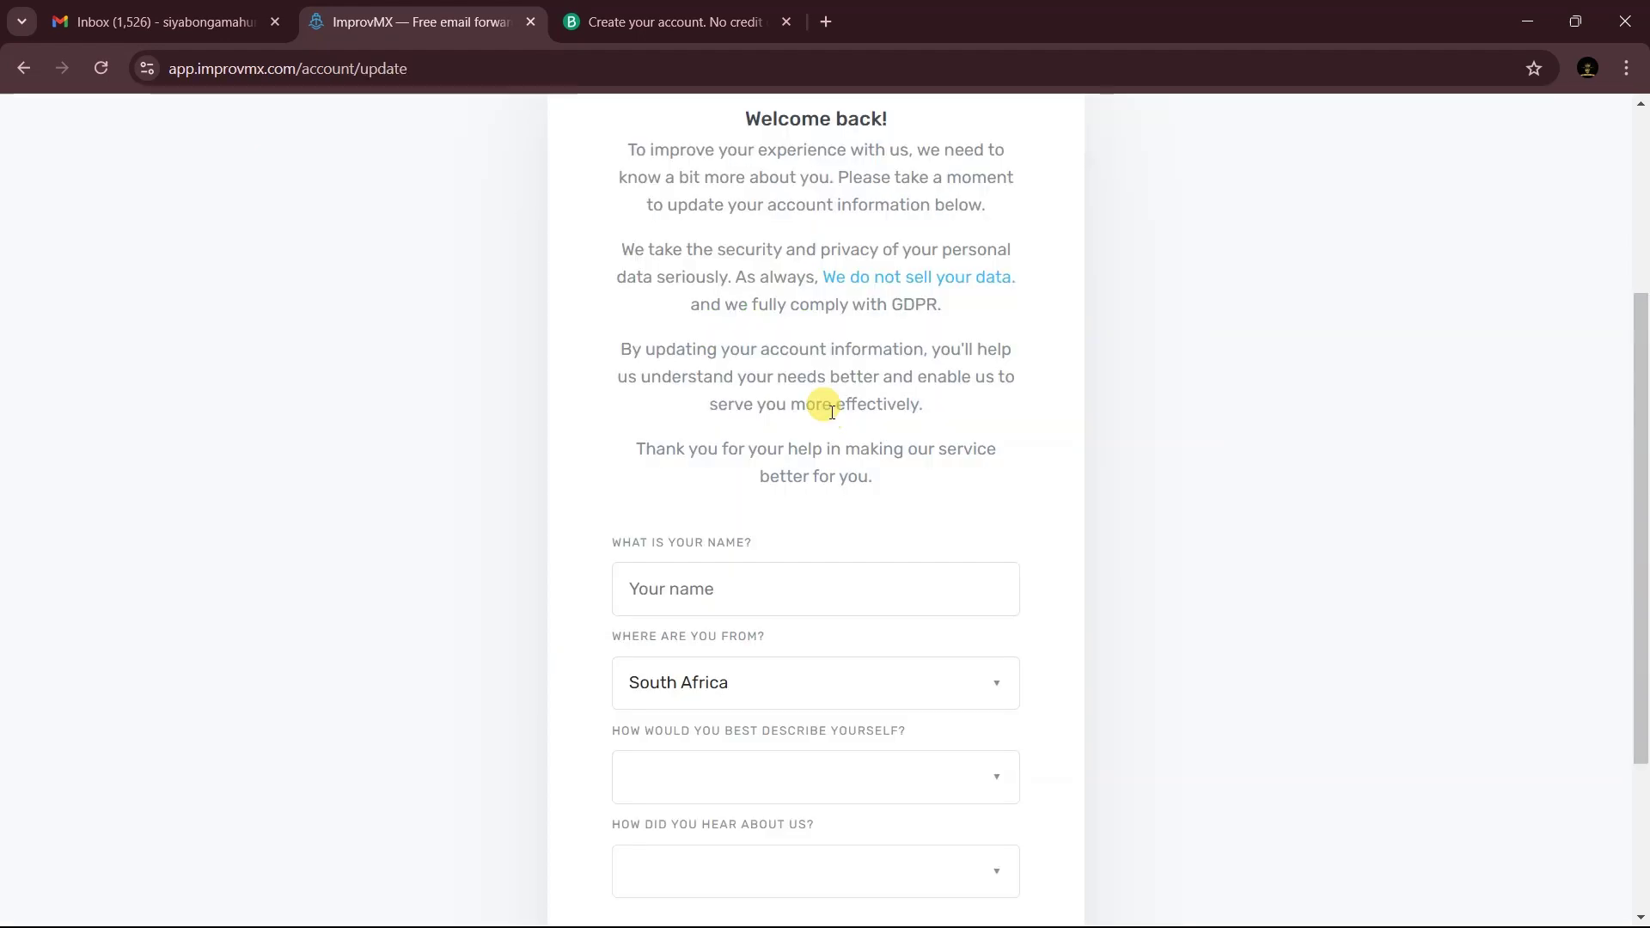
{"action": "scroll", "coordinate": [821, 407], "scroll_direction": "down", "scroll_amount": 3}
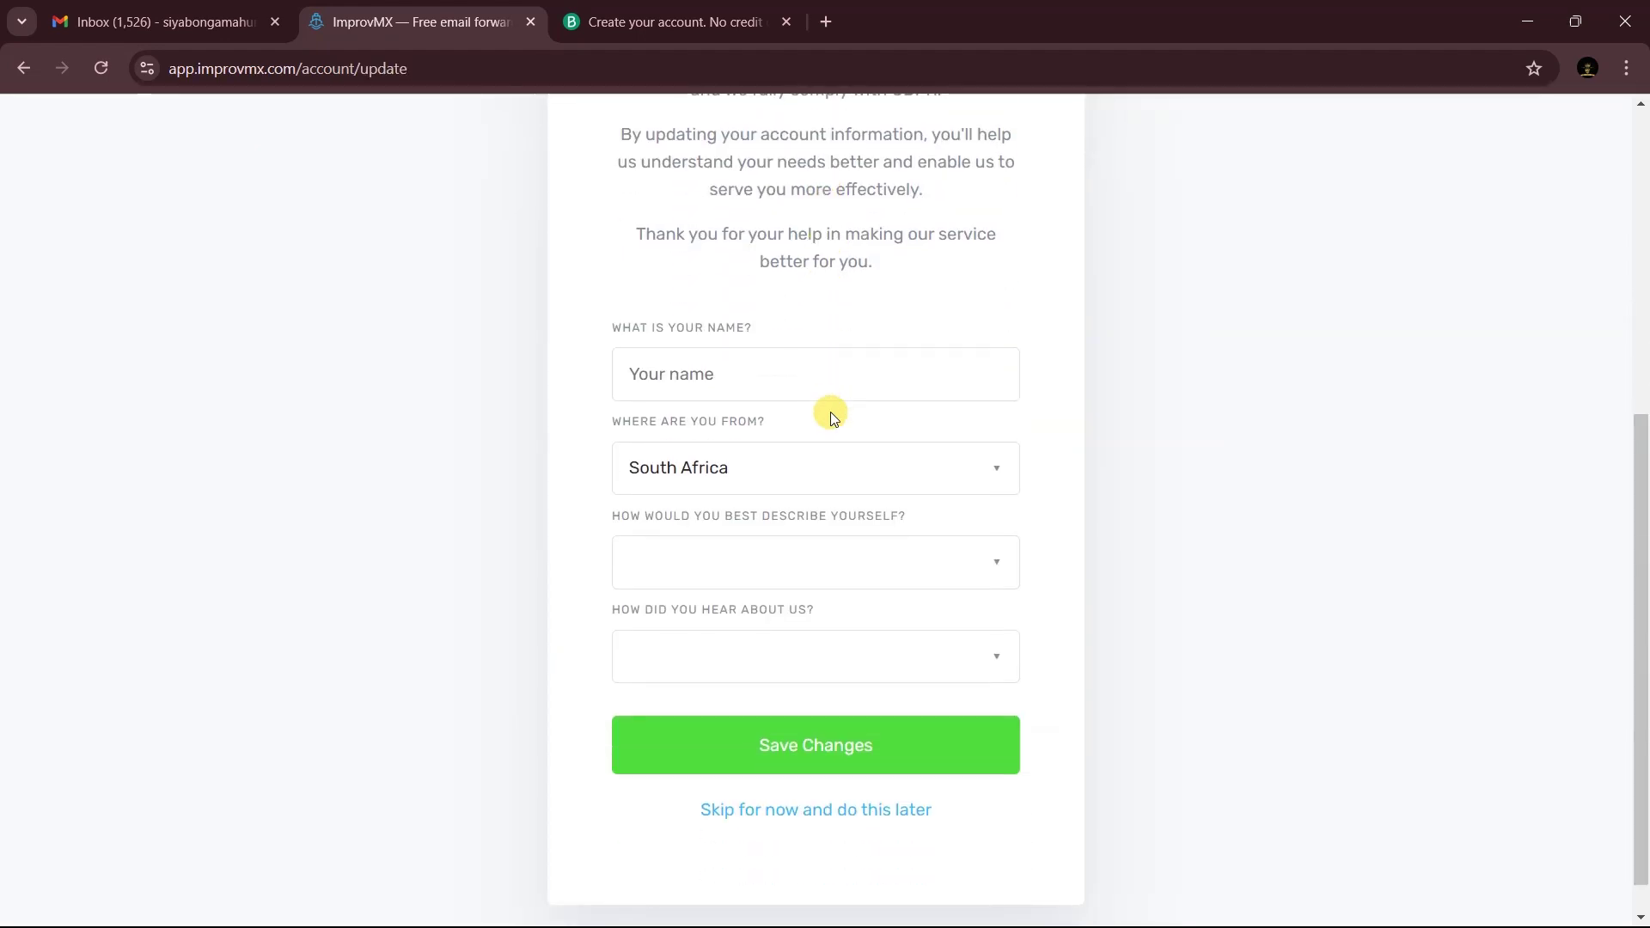
{"action": "left_click", "coordinate": [730, 387]}
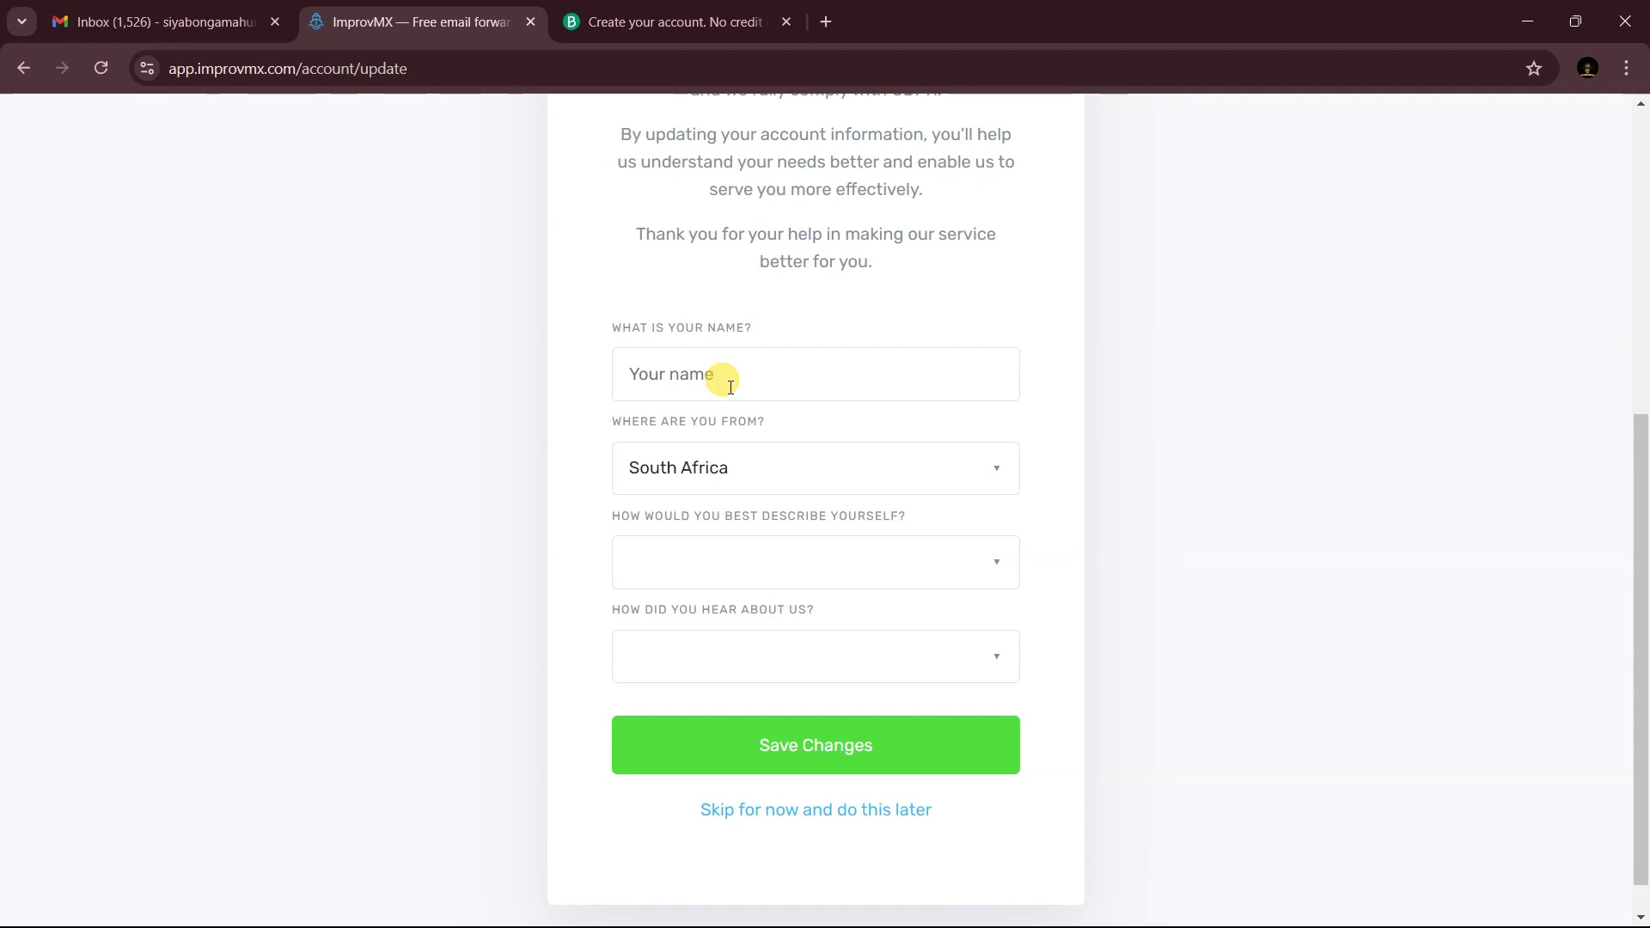
{"action": "type", "text": "kofnet"}
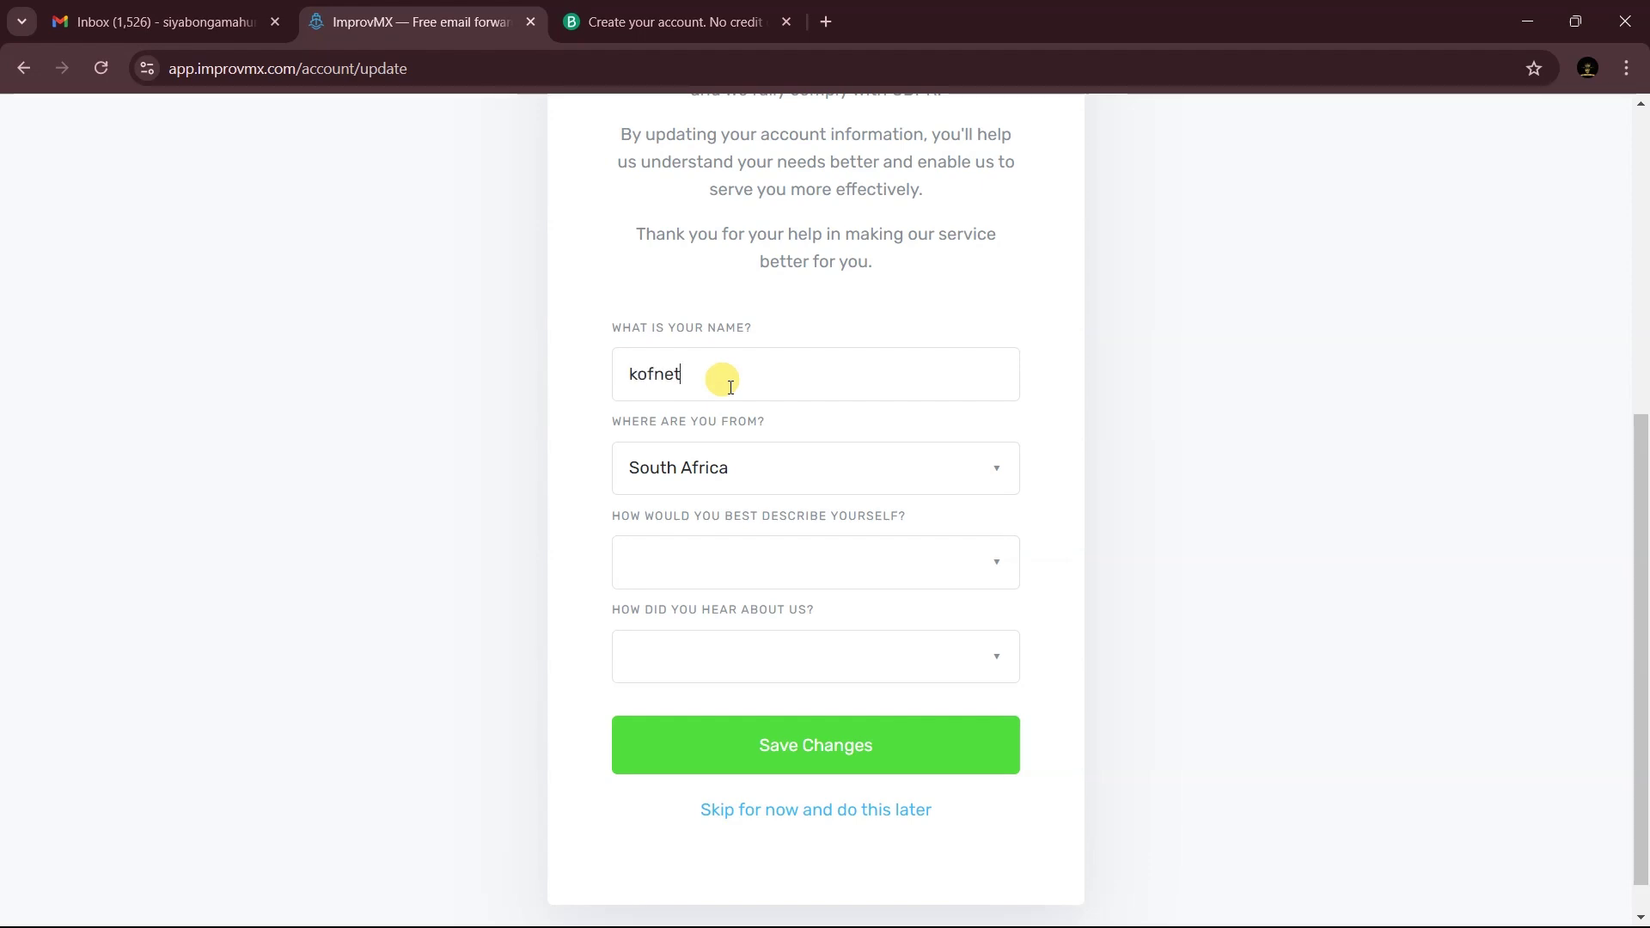
{"action": "left_click", "coordinate": [799, 560]}
{"action": "left_click", "coordinate": [782, 601]}
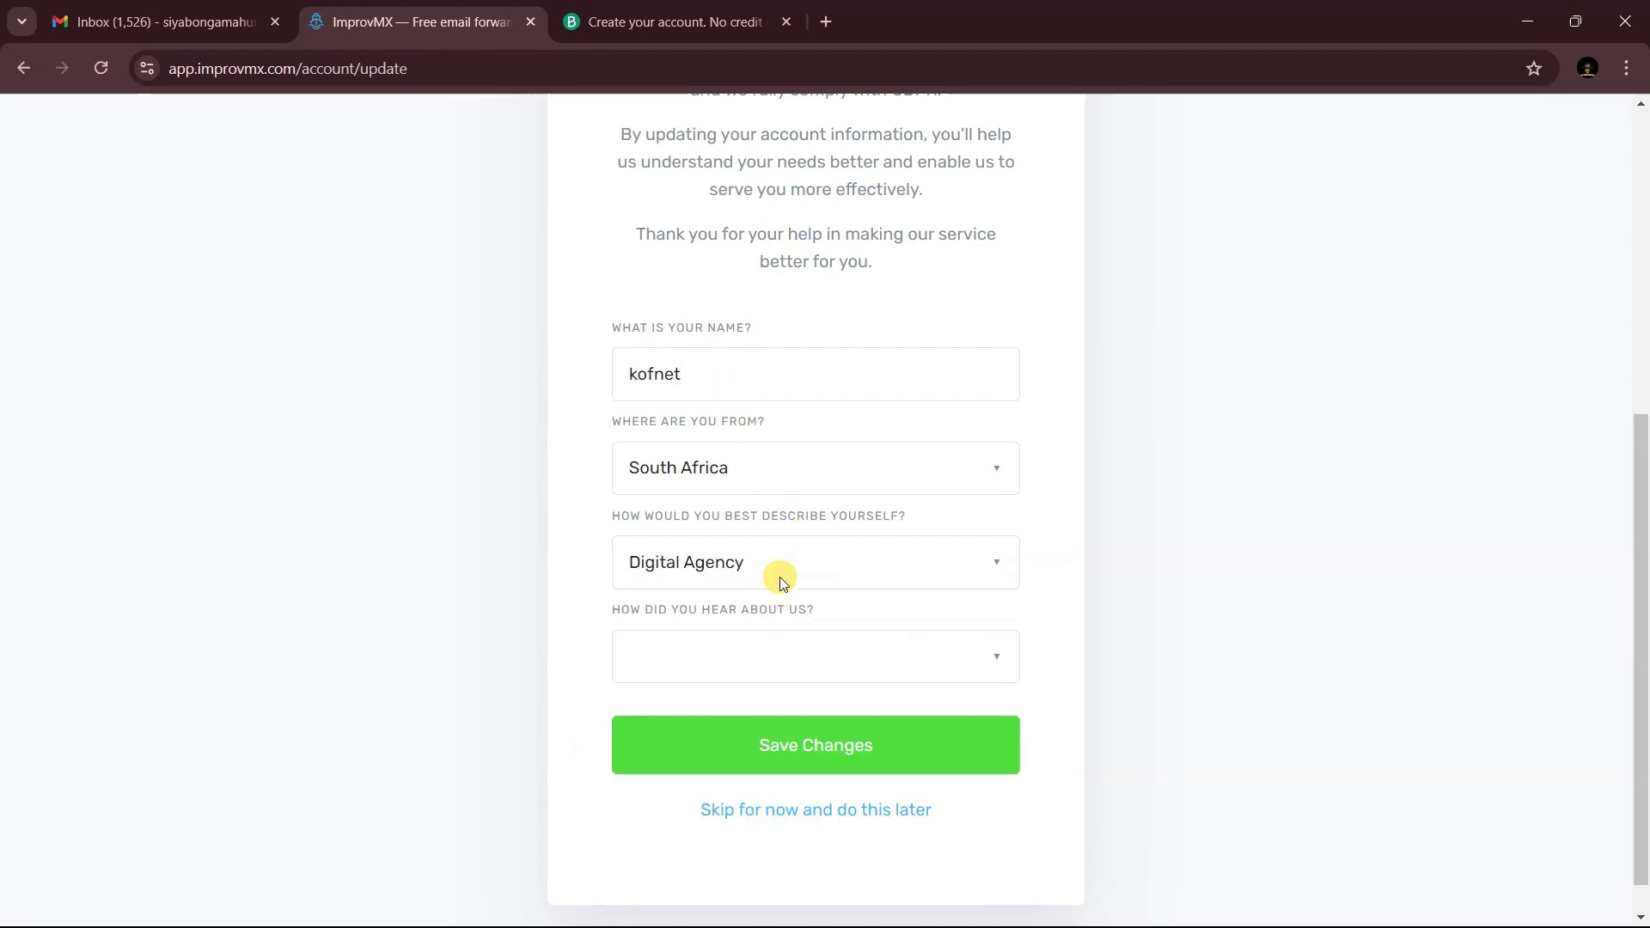
{"action": "left_click", "coordinate": [776, 552]}
{"action": "left_click", "coordinate": [733, 753]}
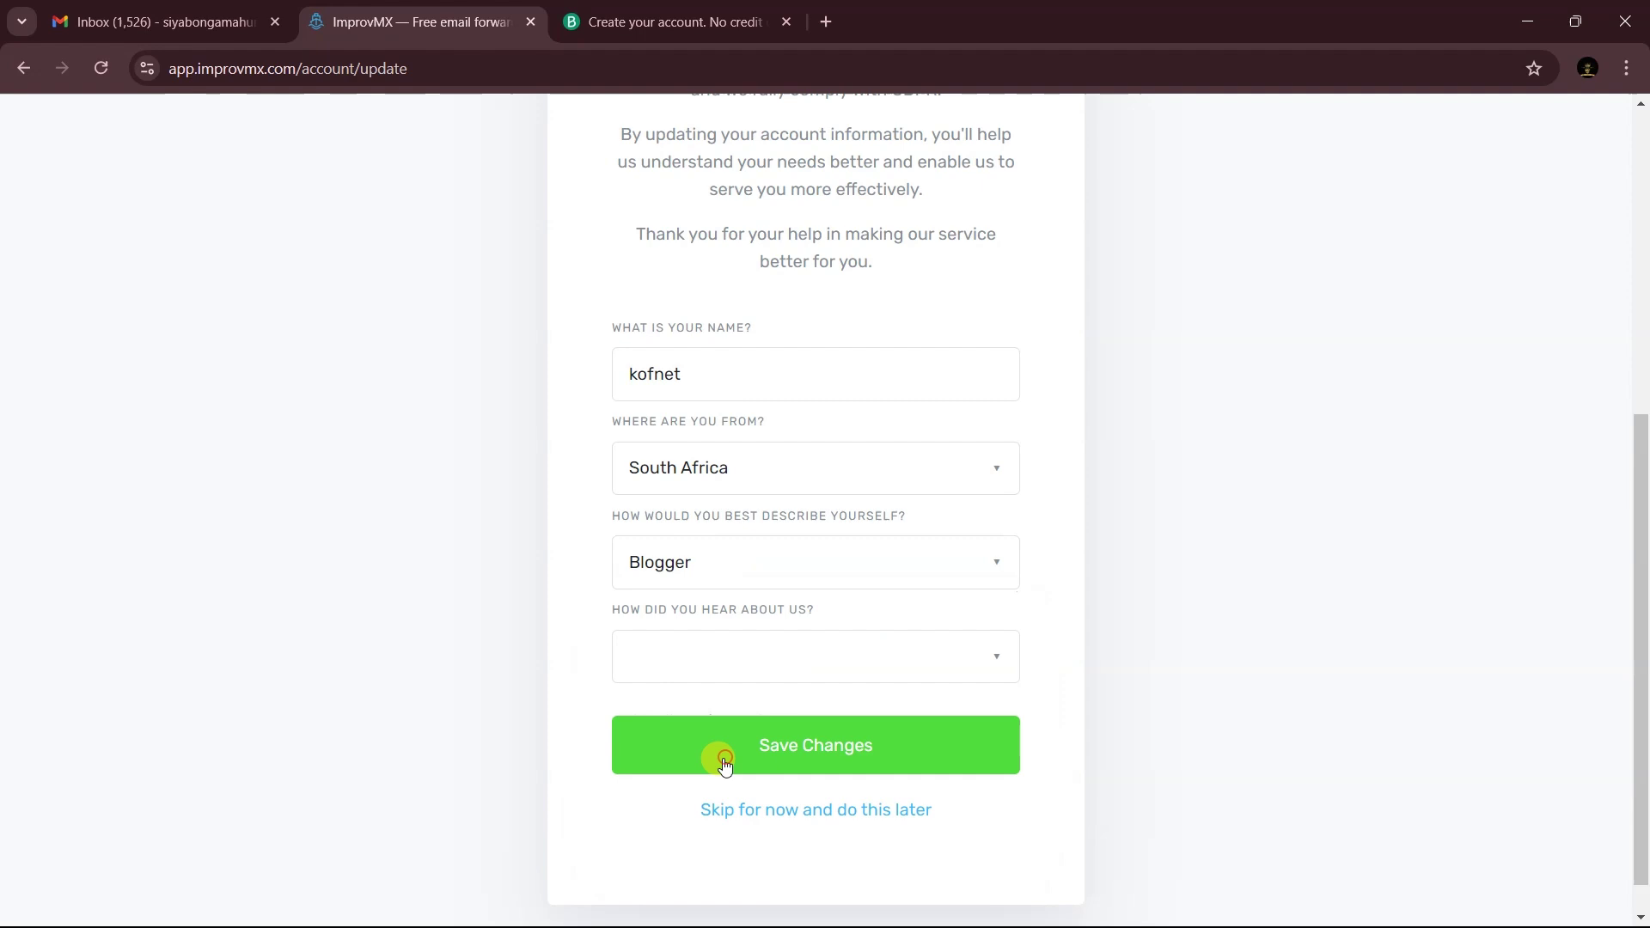
{"action": "left_click", "coordinate": [727, 641]}
{"action": "left_click", "coordinate": [727, 706]}
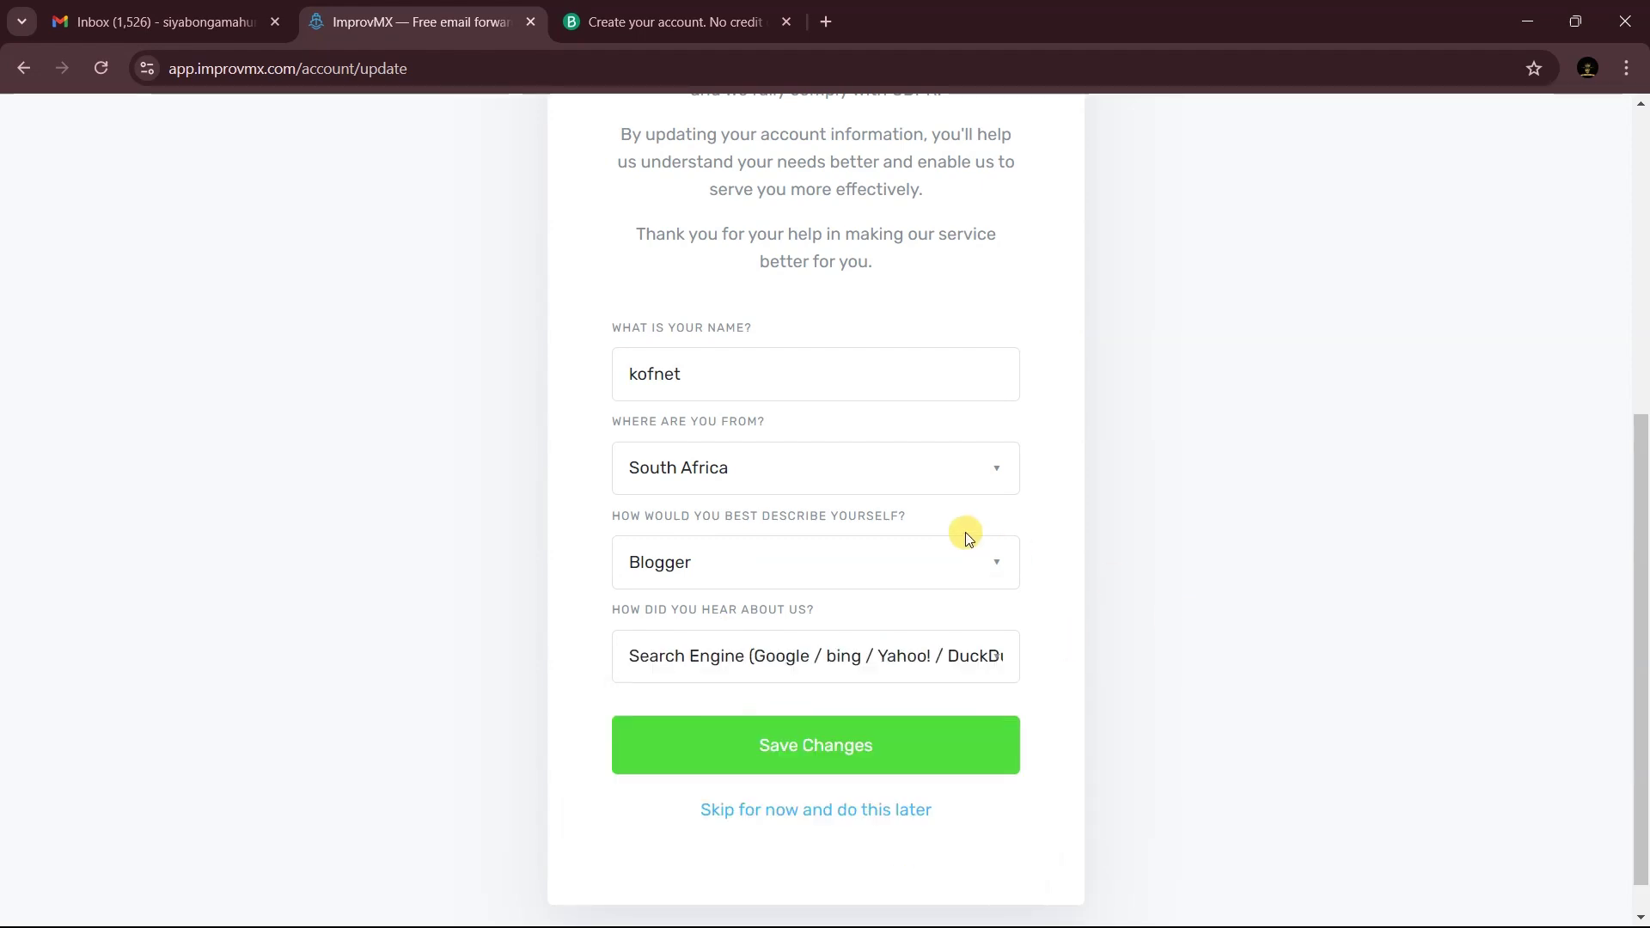
{"action": "scroll", "coordinate": [966, 532], "scroll_direction": "down", "scroll_amount": 1}
{"action": "left_click", "coordinate": [910, 695]}
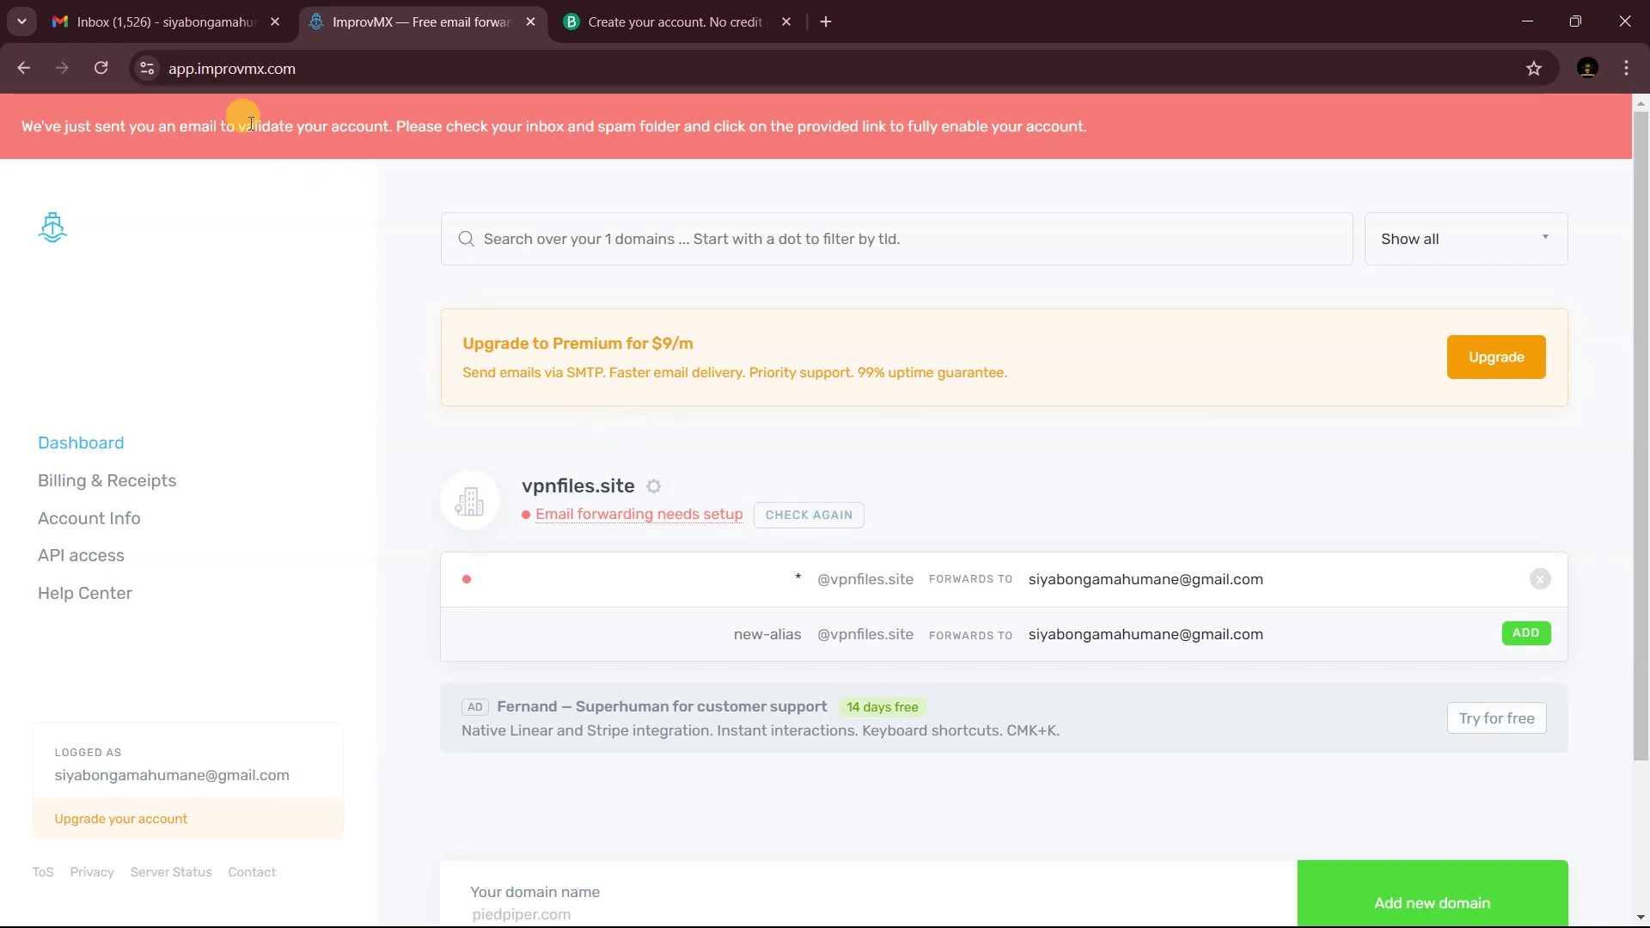
- Open ImprovMX's 'Validate your account' email in Gmail and follow its validation link
{"action": "left_click", "coordinate": [146, 19]}
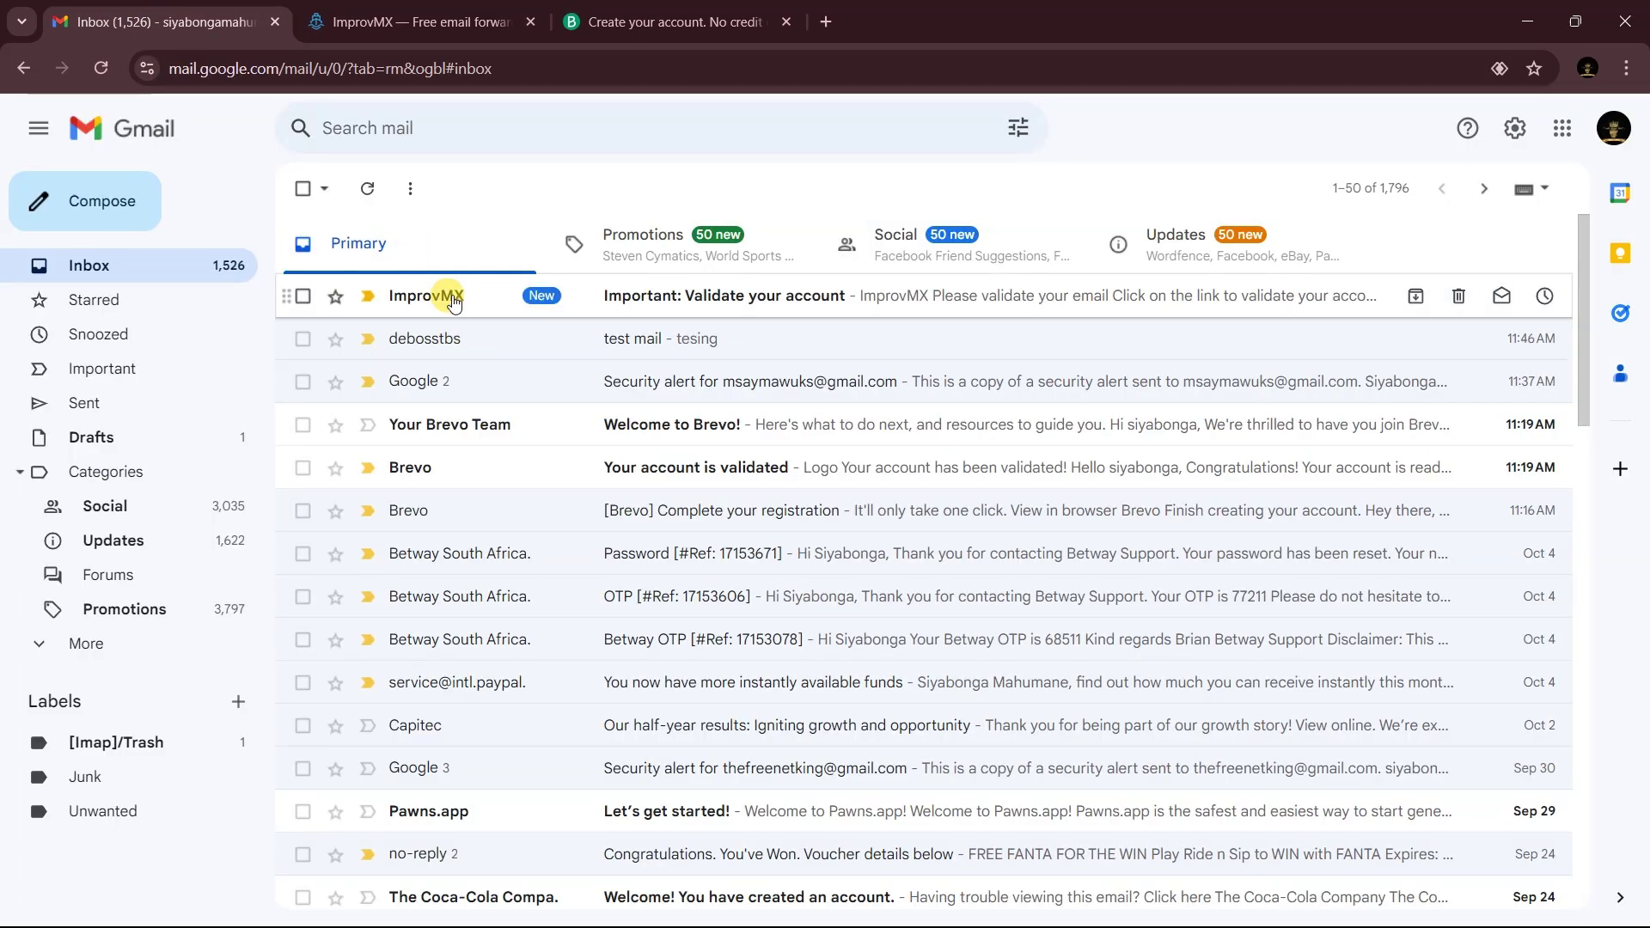
{"action": "left_click", "coordinate": [744, 295]}
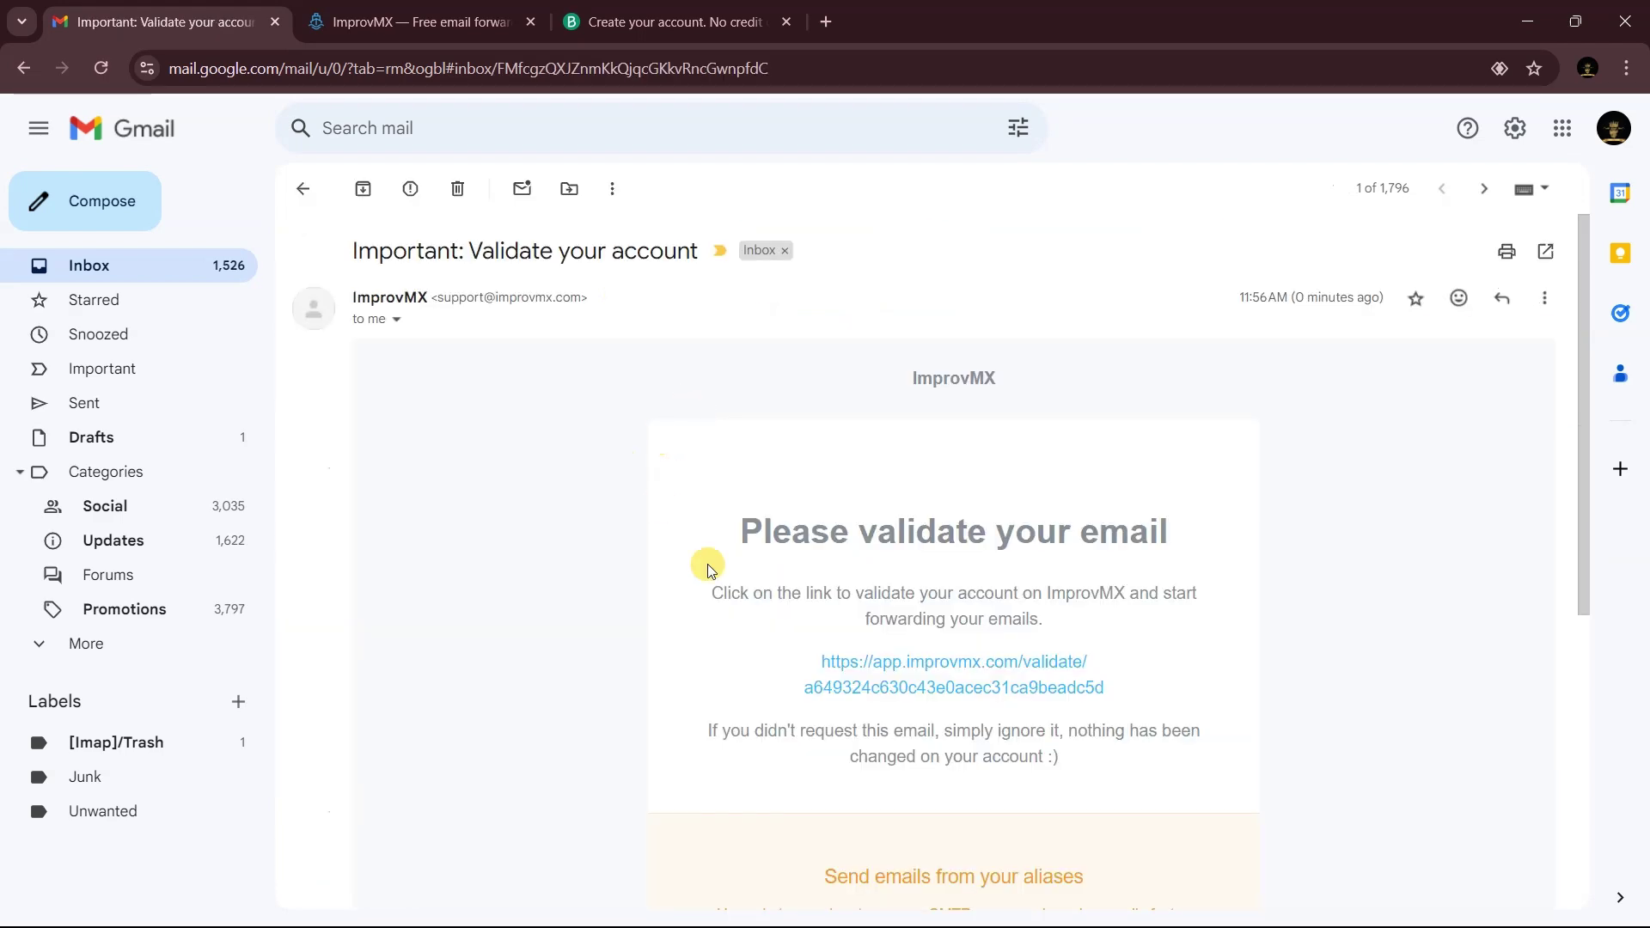
{"action": "scroll", "coordinate": [915, 661], "scroll_direction": "down", "scroll_amount": 3}
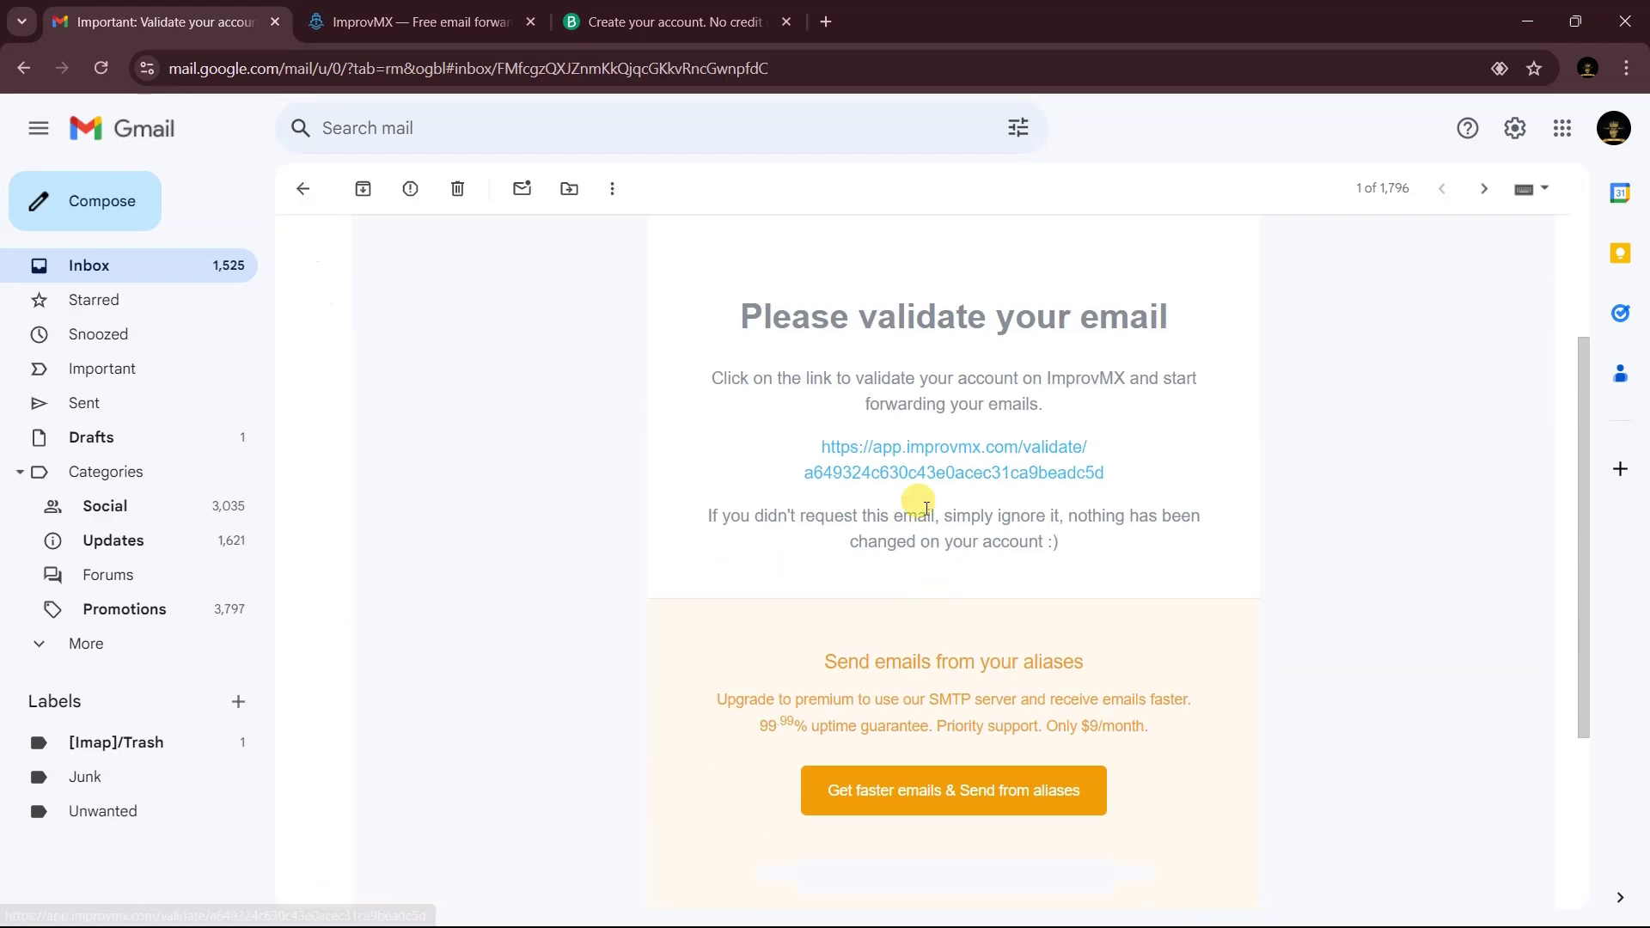
{"action": "left_click", "coordinate": [876, 475]}
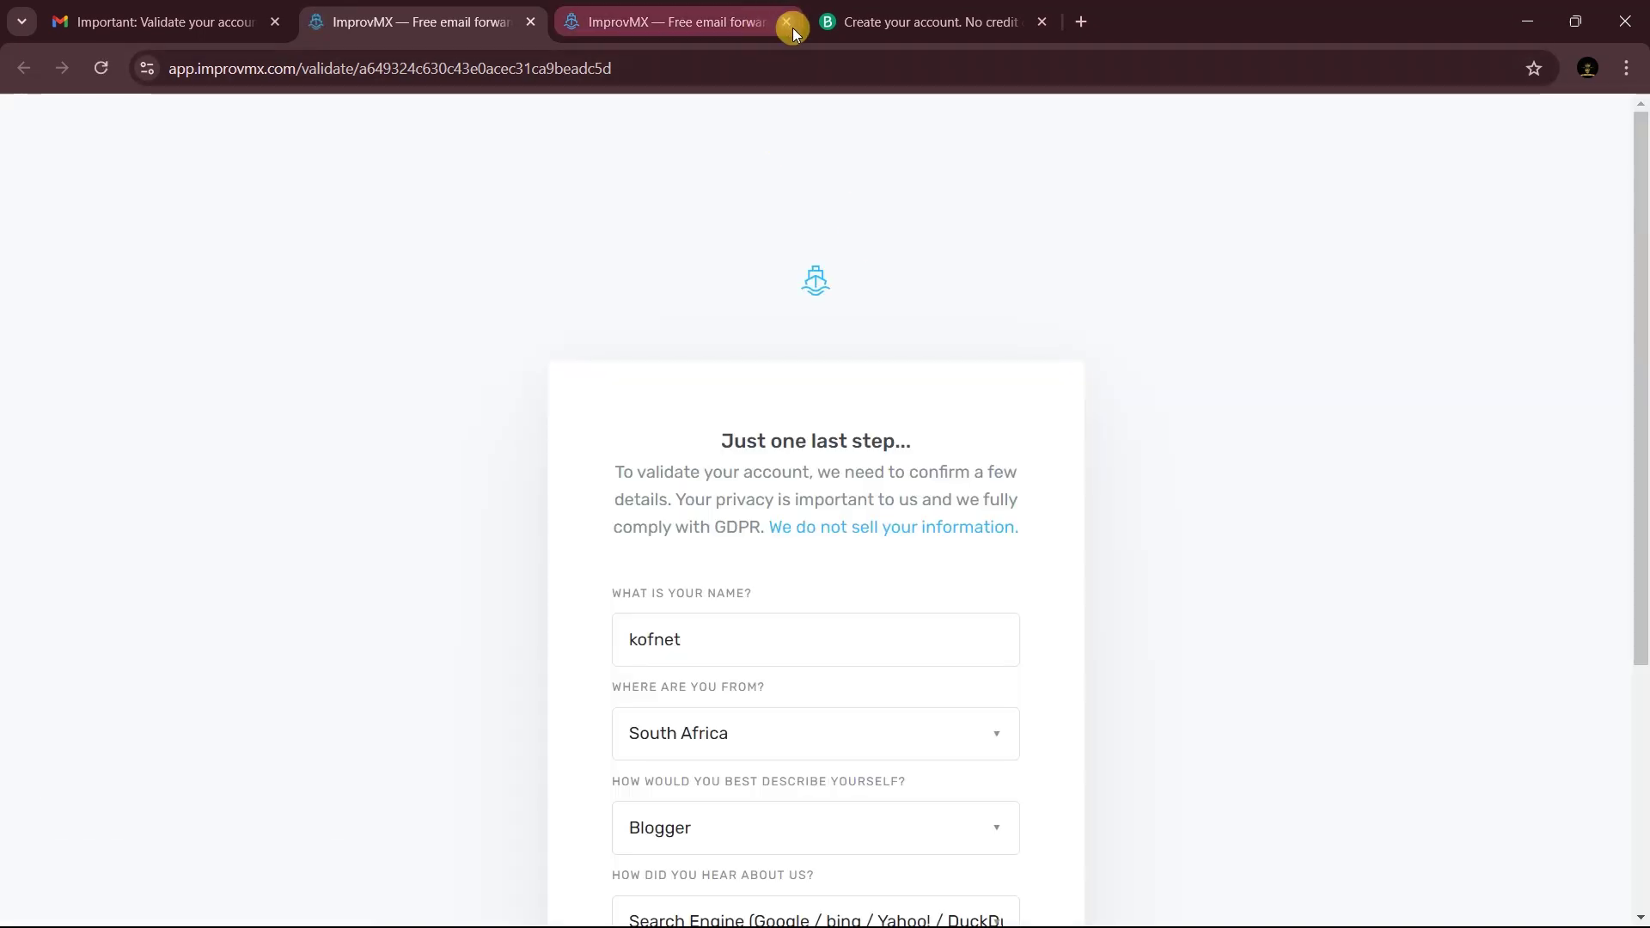
- Accept the Terms and Privacy Policy and submit the account validation
{"action": "left_click", "coordinate": [787, 22]}
{"action": "scroll", "coordinate": [1064, 379], "scroll_direction": "down", "scroll_amount": 4}
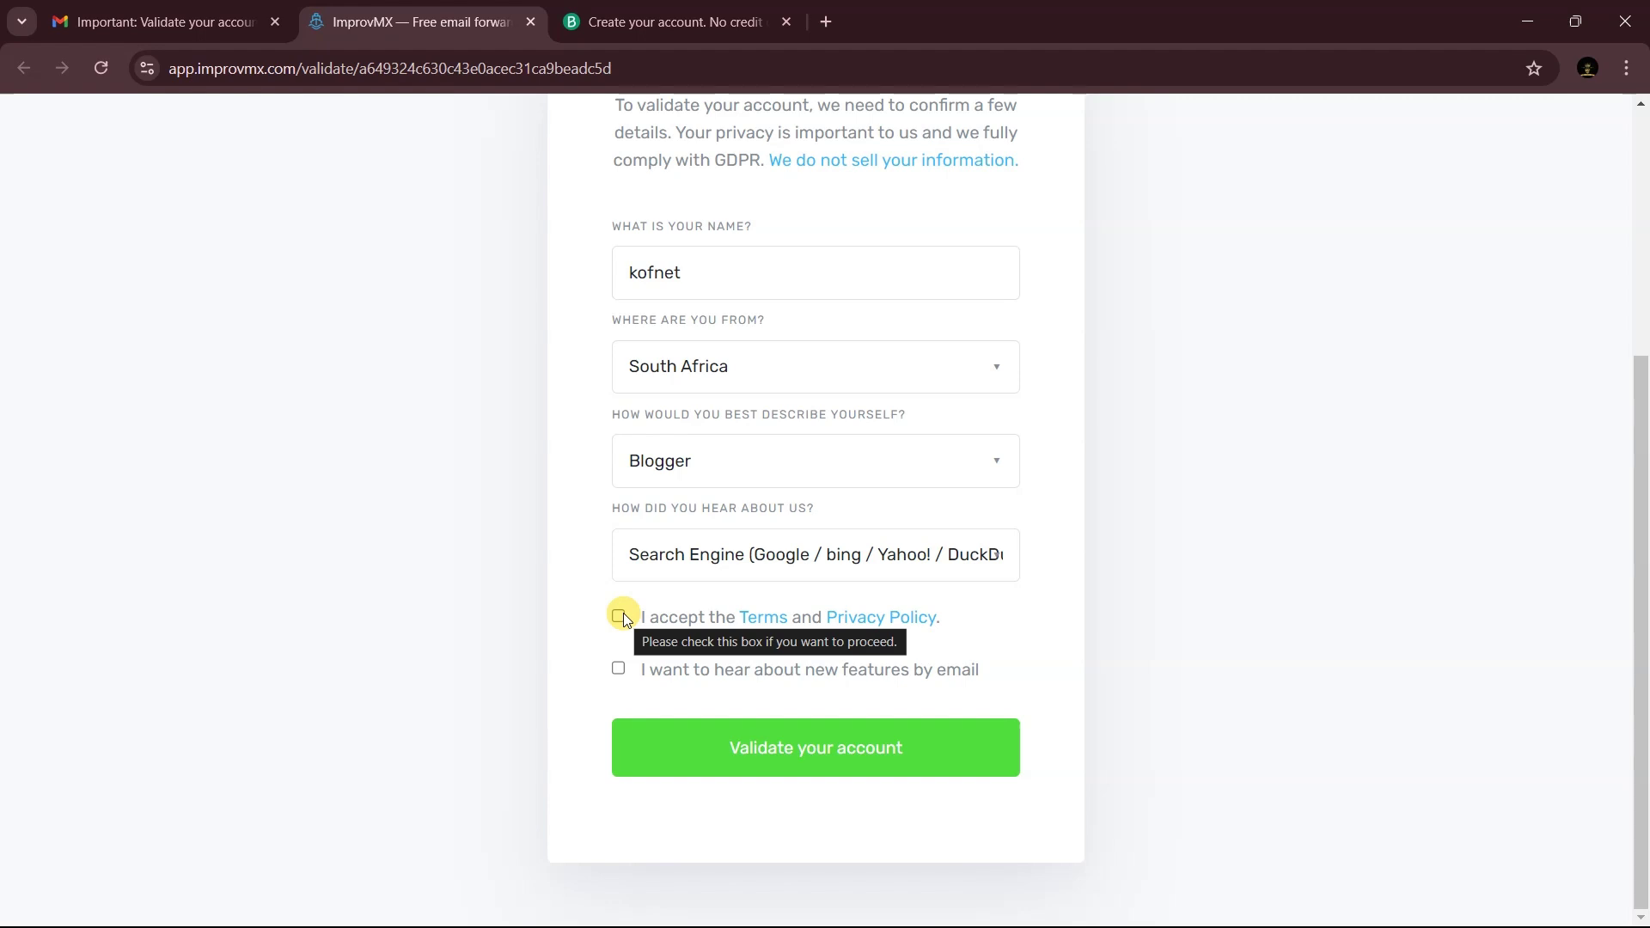
{"action": "left_click", "coordinate": [619, 616]}
{"action": "left_click", "coordinate": [679, 755]}
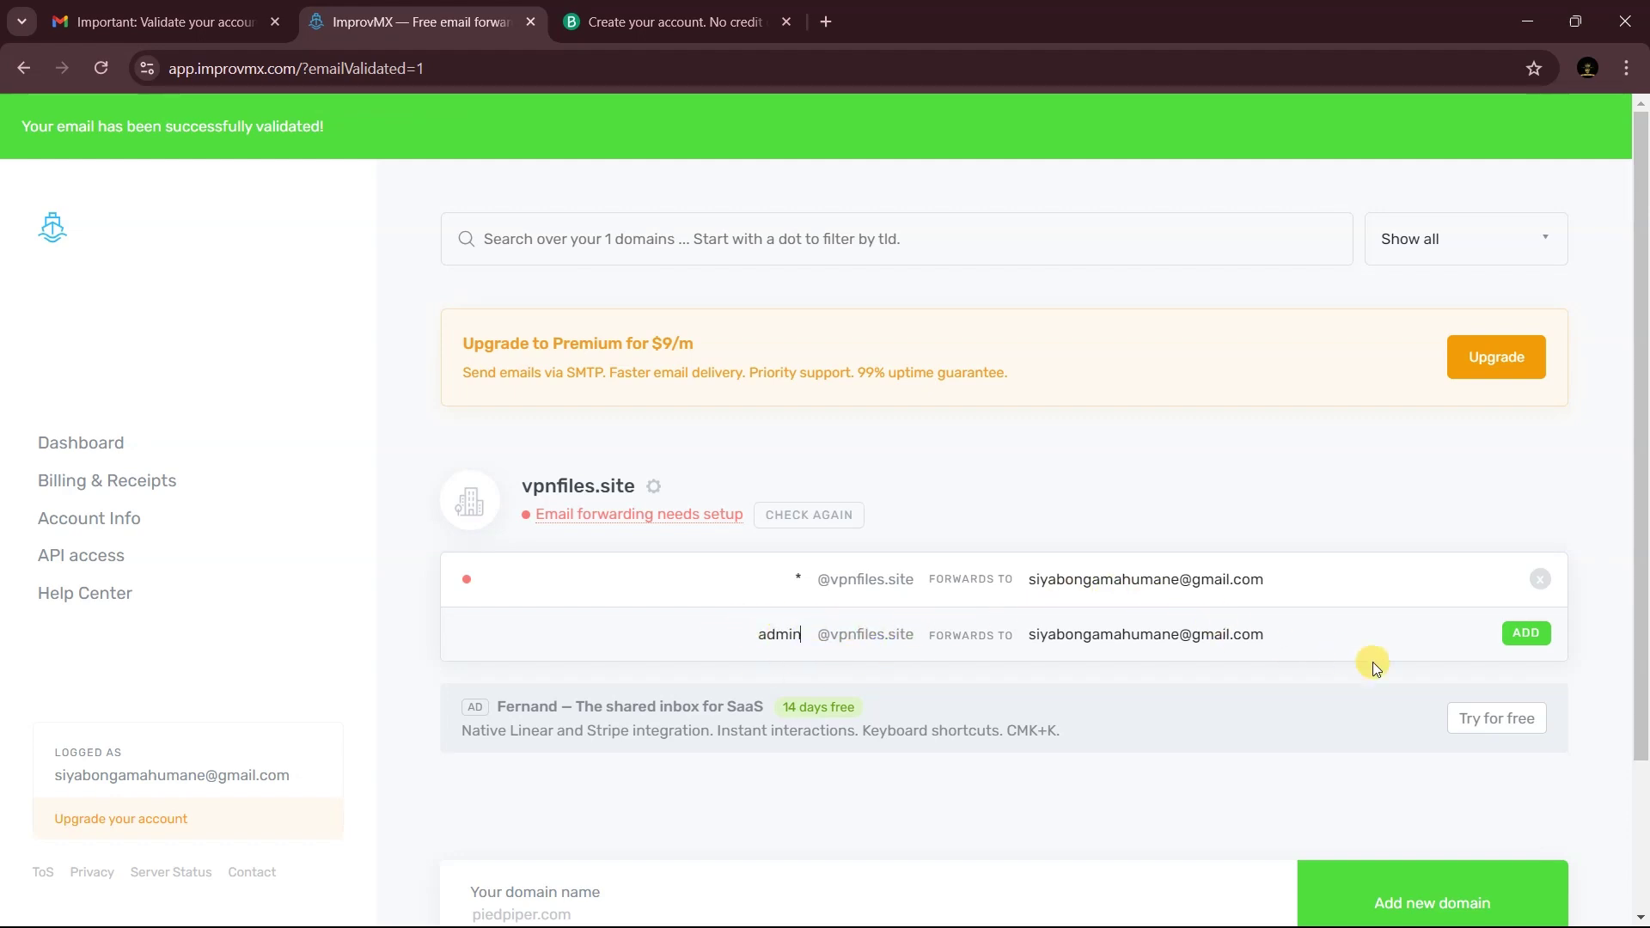
- Save the 'admin' alias on vpnfiles.site, forwarding to the personal Gmail inbox
{"action": "left_click", "coordinate": [1523, 634]}
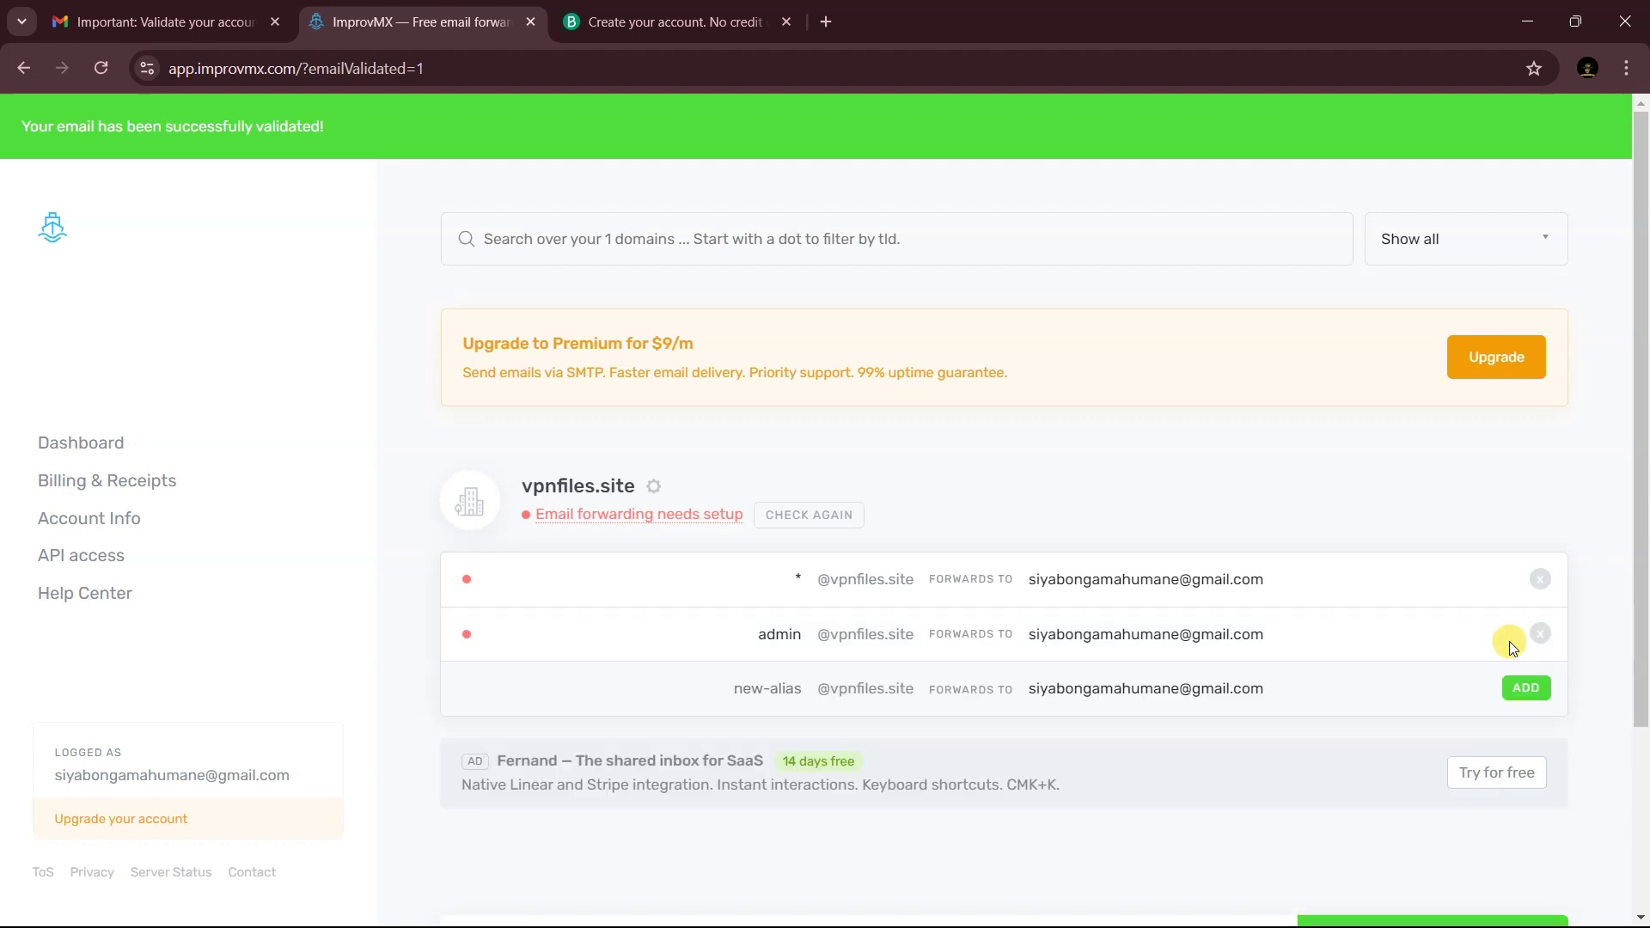
{"action": "double_click", "coordinate": [761, 636]}
{"action": "left_click", "coordinate": [1379, 706]}
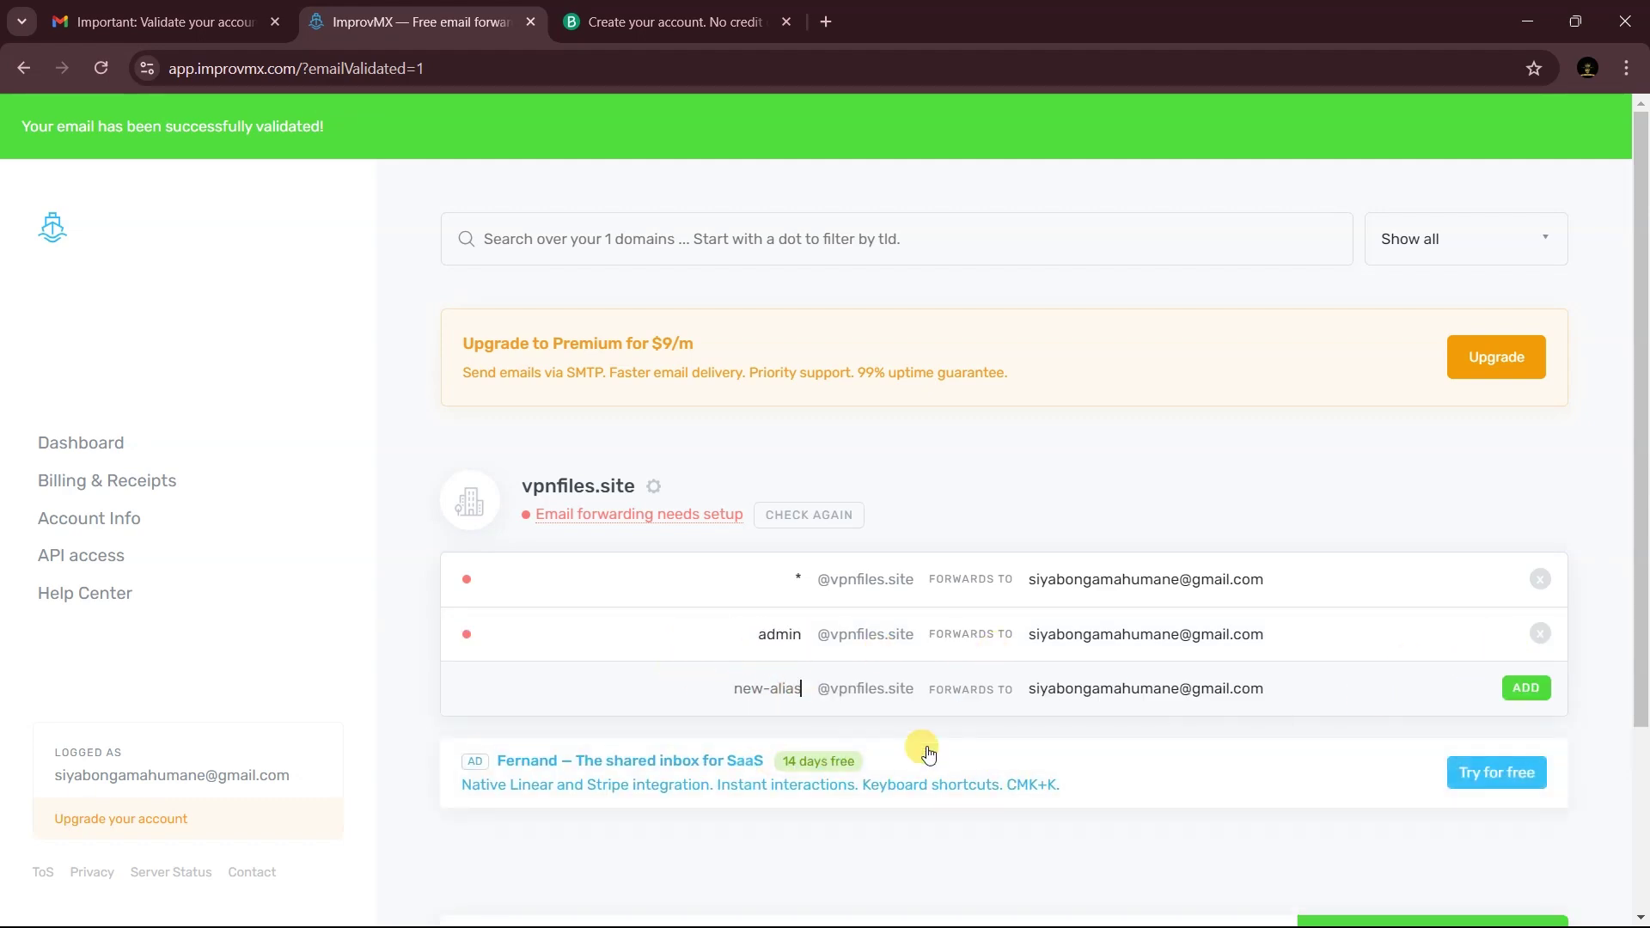
{"action": "double_click", "coordinate": [739, 636]}
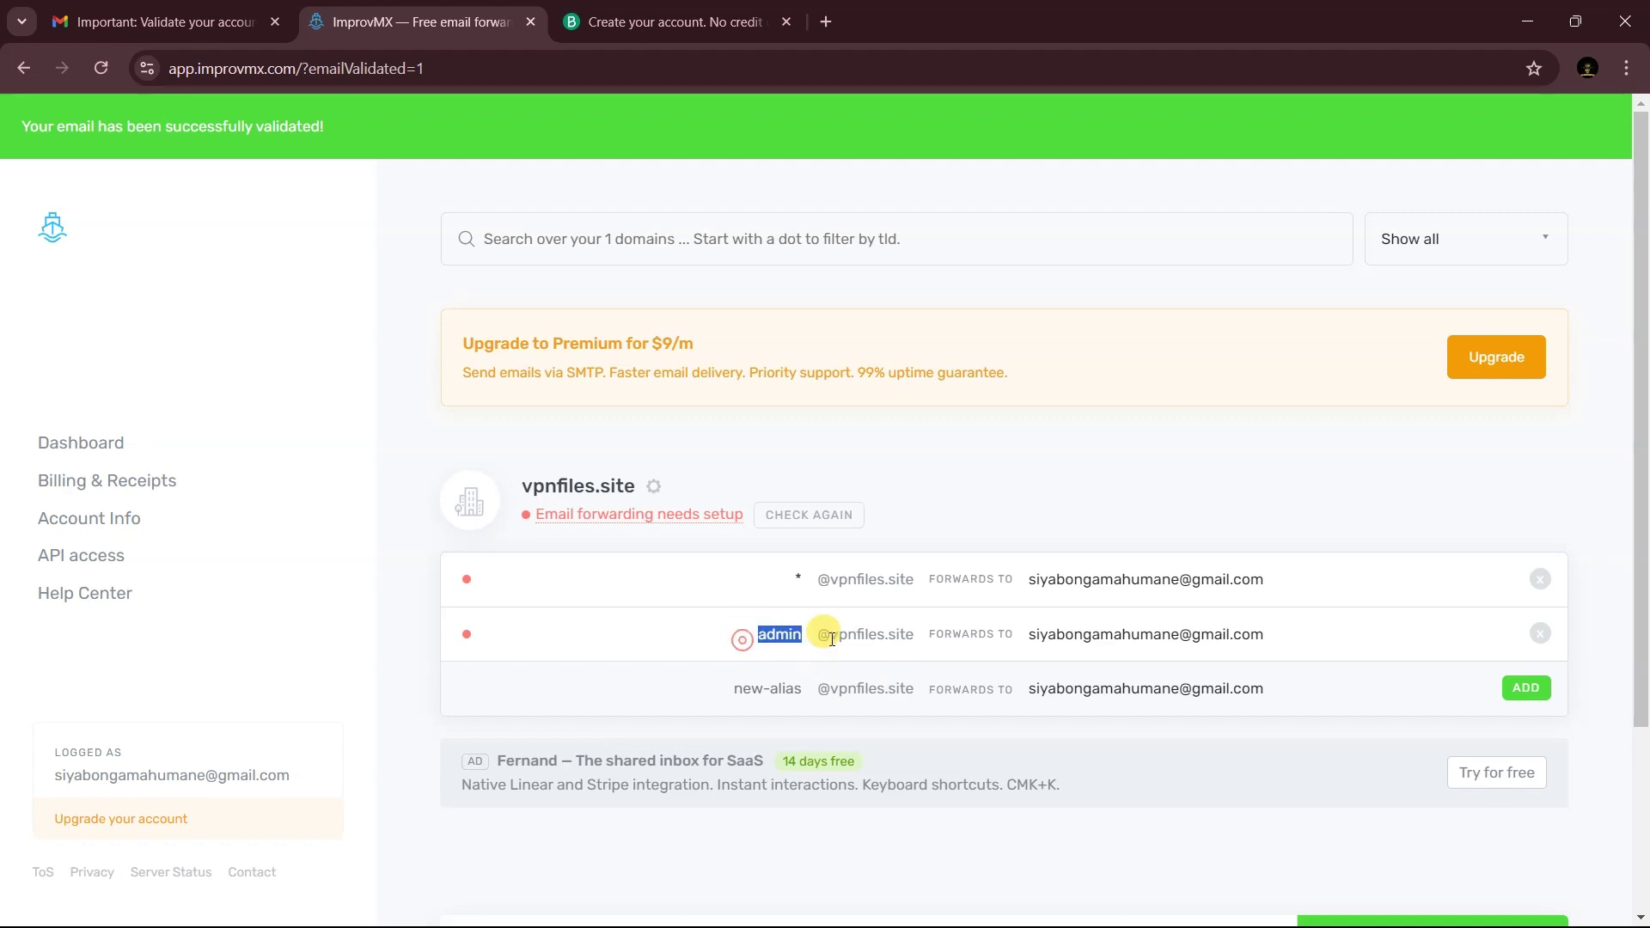
{"action": "left_click", "coordinate": [783, 634]}
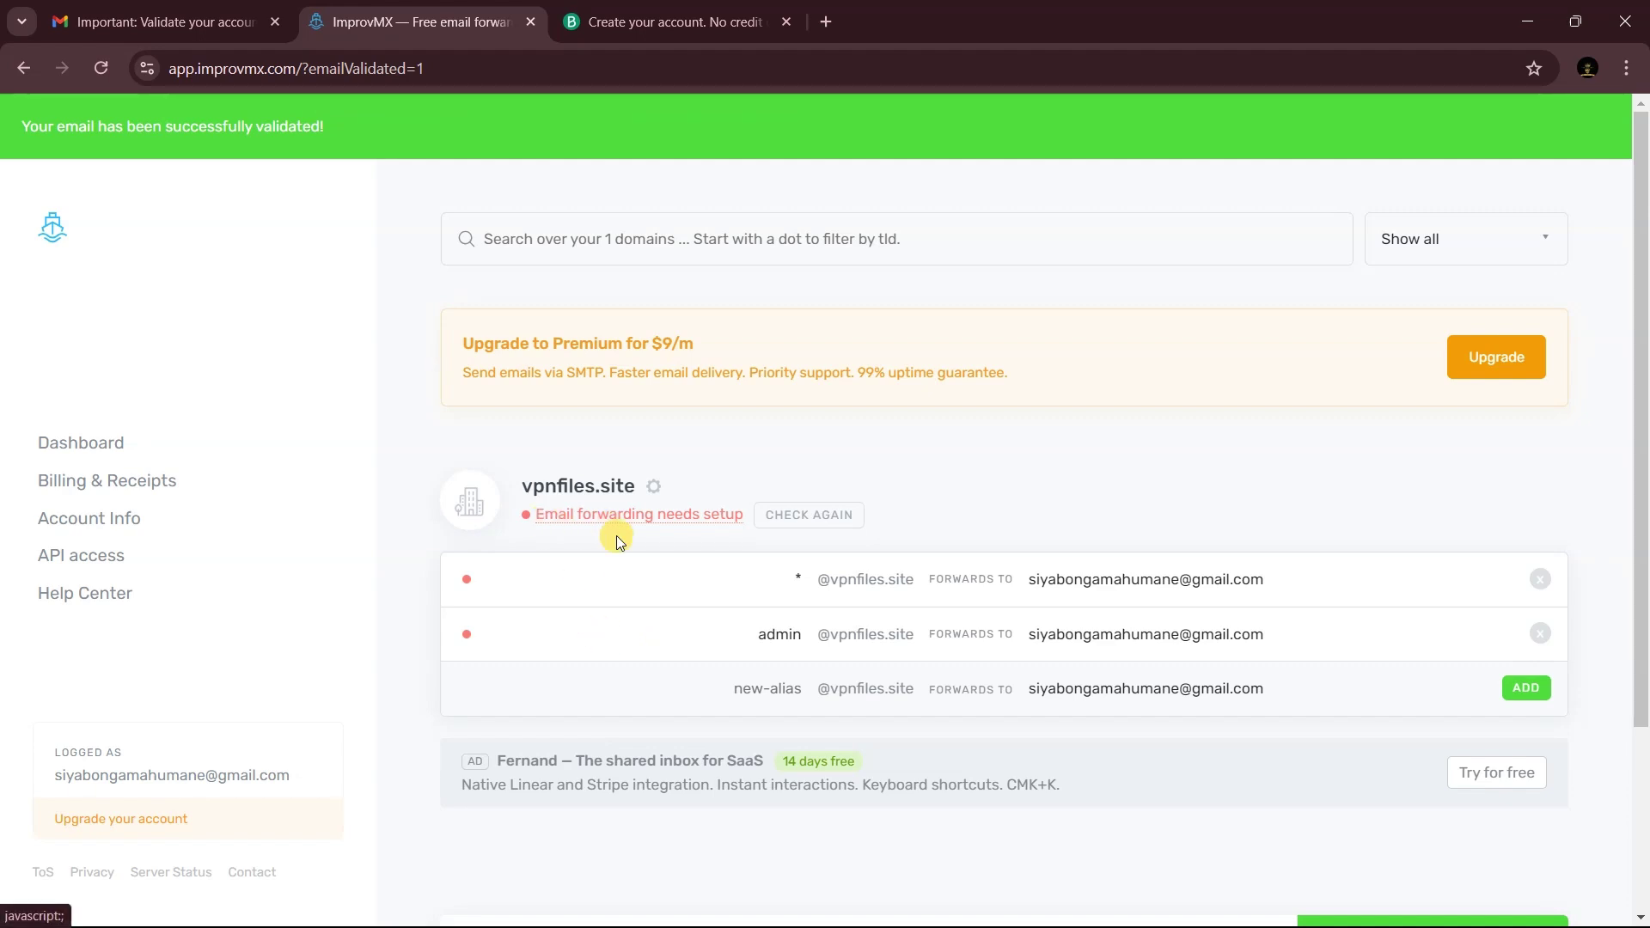
- Open the 'Email forwarding needs setup' DNS instructions and scroll to the required MX and SPF records
{"action": "left_click", "coordinate": [575, 516]}
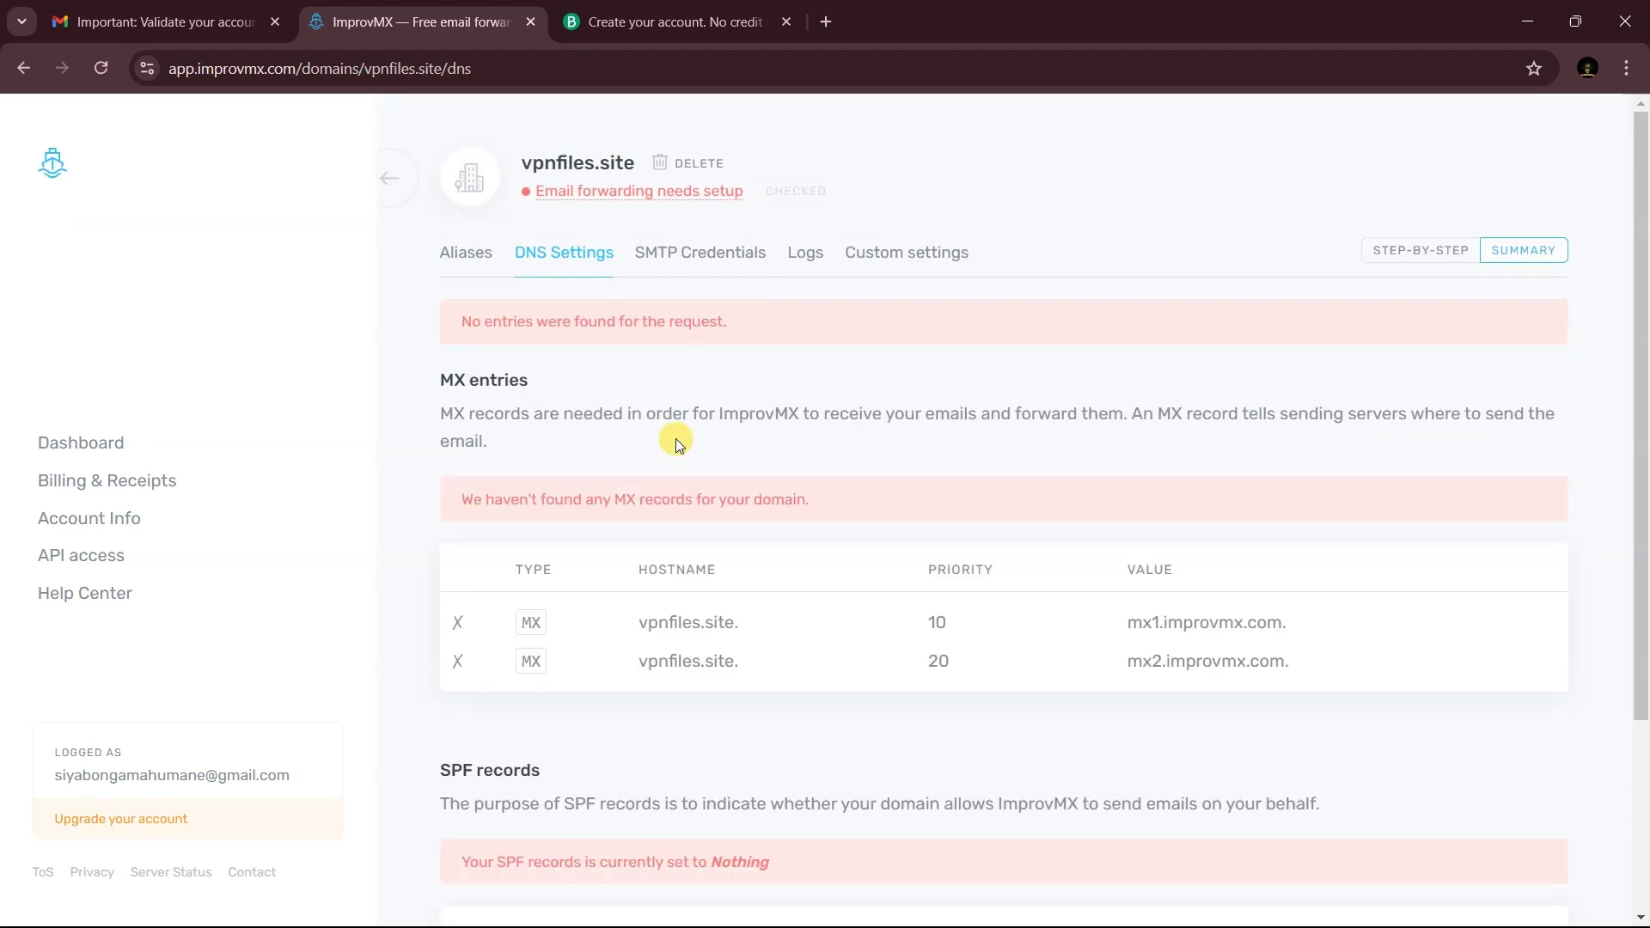
{"action": "scroll", "coordinate": [964, 488], "scroll_direction": "down", "scroll_amount": 1}
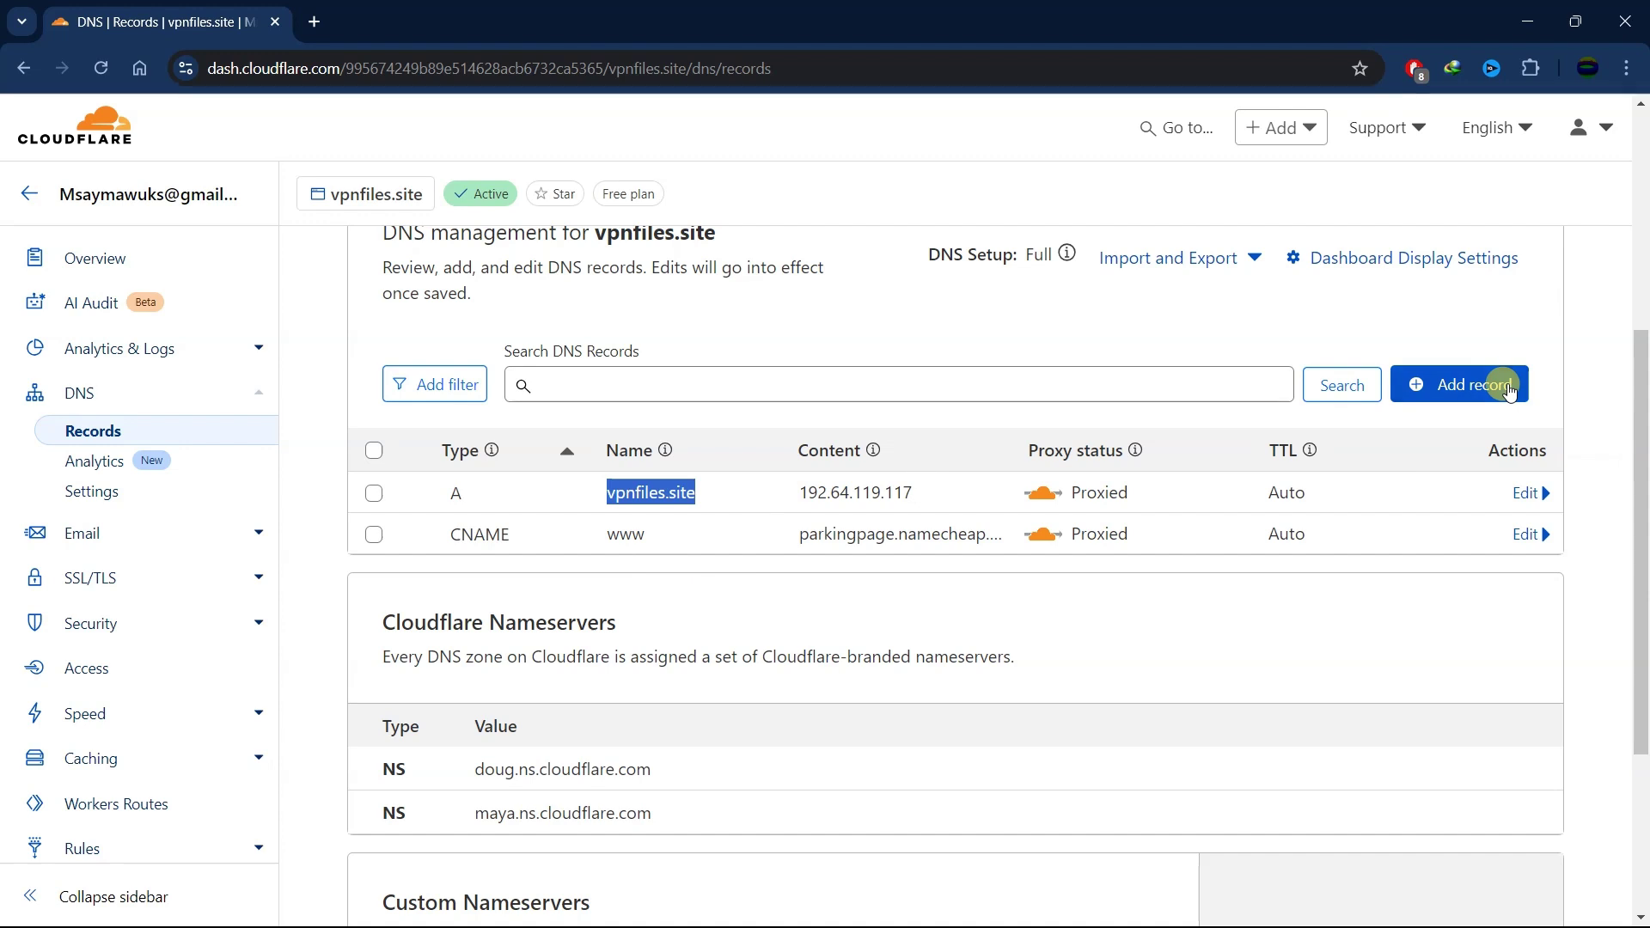
- Add an '@' MX record pointing to mx1.improvmx.com with priority 10
{"action": "left_click", "coordinate": [1509, 385]}
{"action": "left_click", "coordinate": [573, 550]}
{"action": "type", "text": "@"}
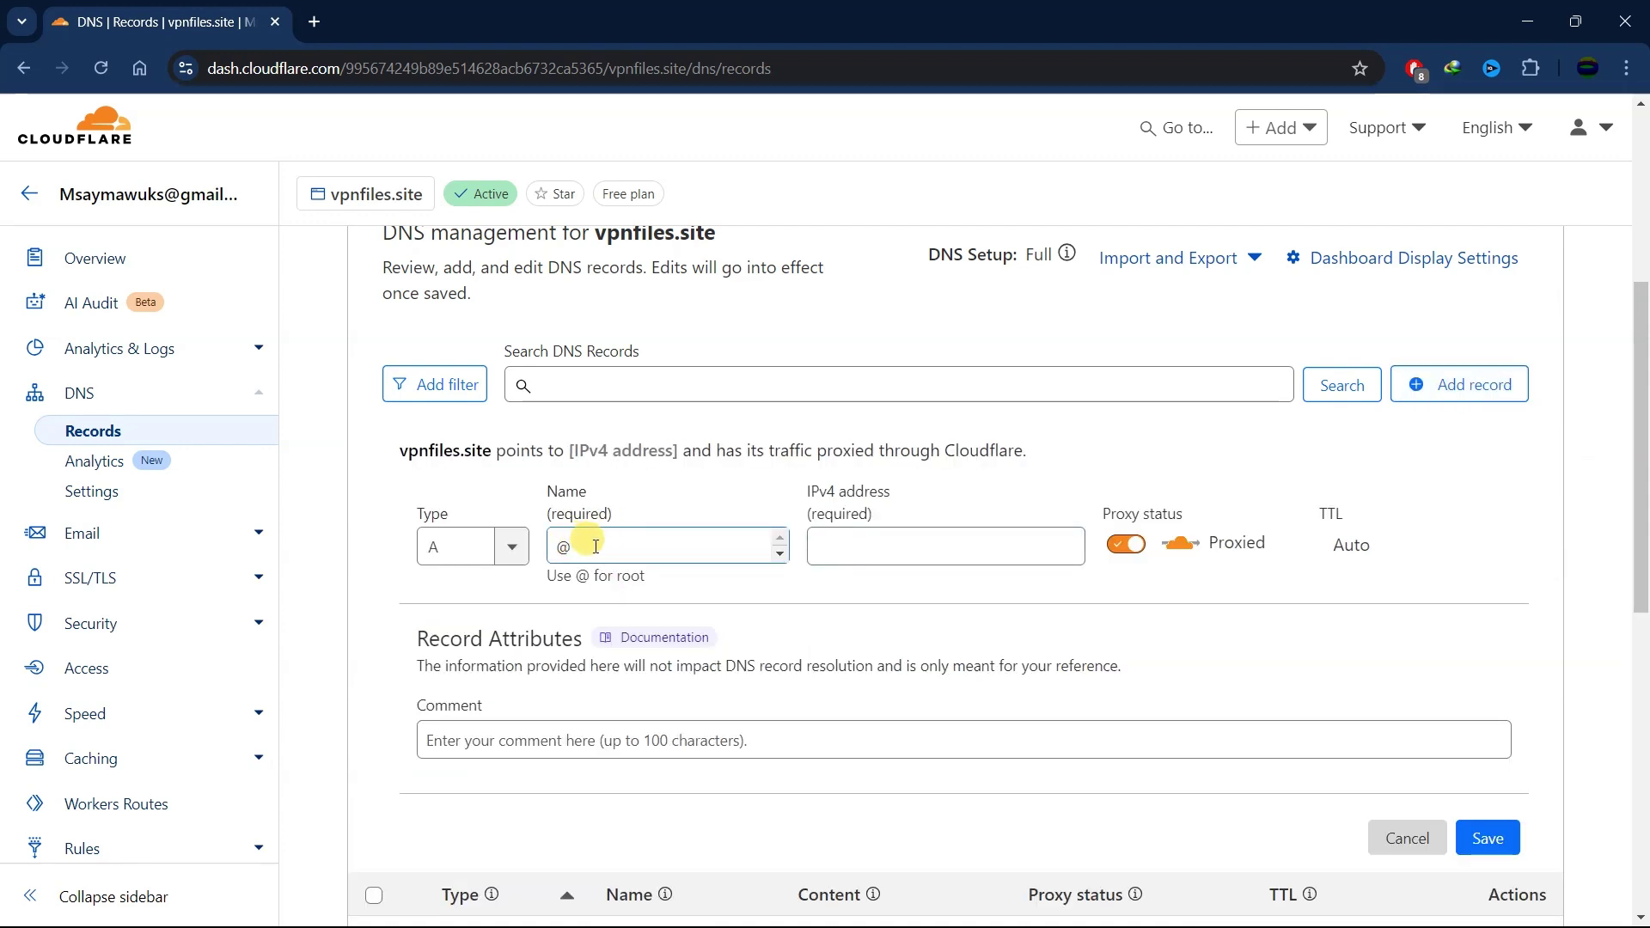
{"action": "left_click", "coordinate": [507, 547]}
{"action": "scroll", "coordinate": [481, 671], "scroll_direction": "down", "scroll_amount": 6}
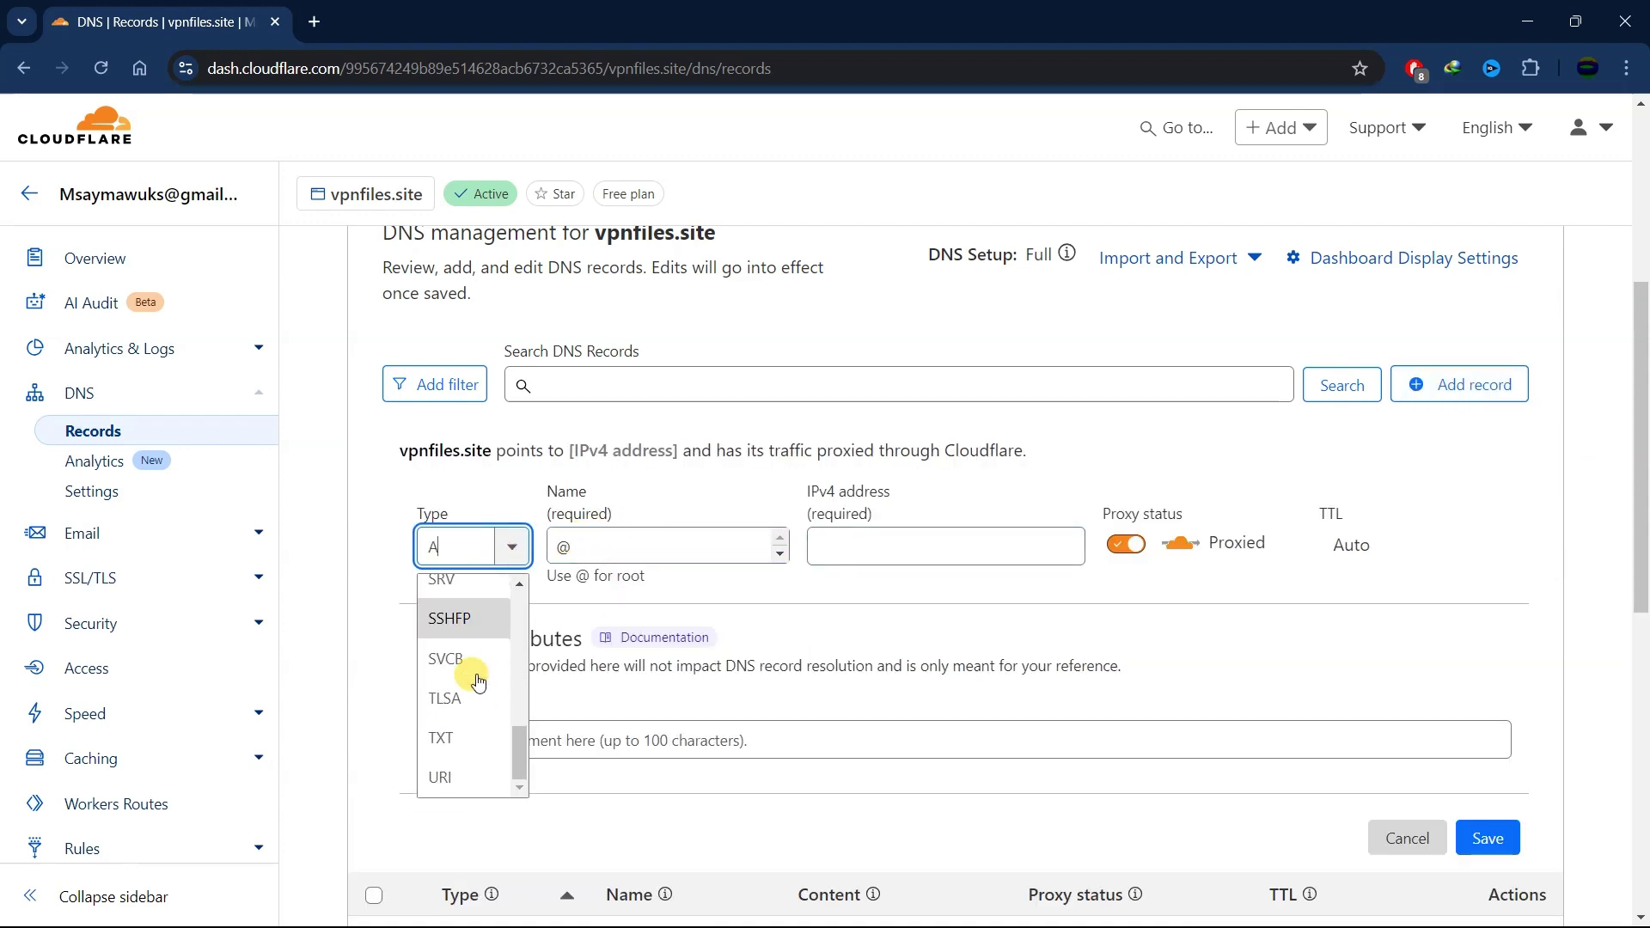
{"action": "scroll", "coordinate": [464, 675], "scroll_direction": "up", "scroll_amount": 3}
{"action": "left_click", "coordinate": [447, 692]}
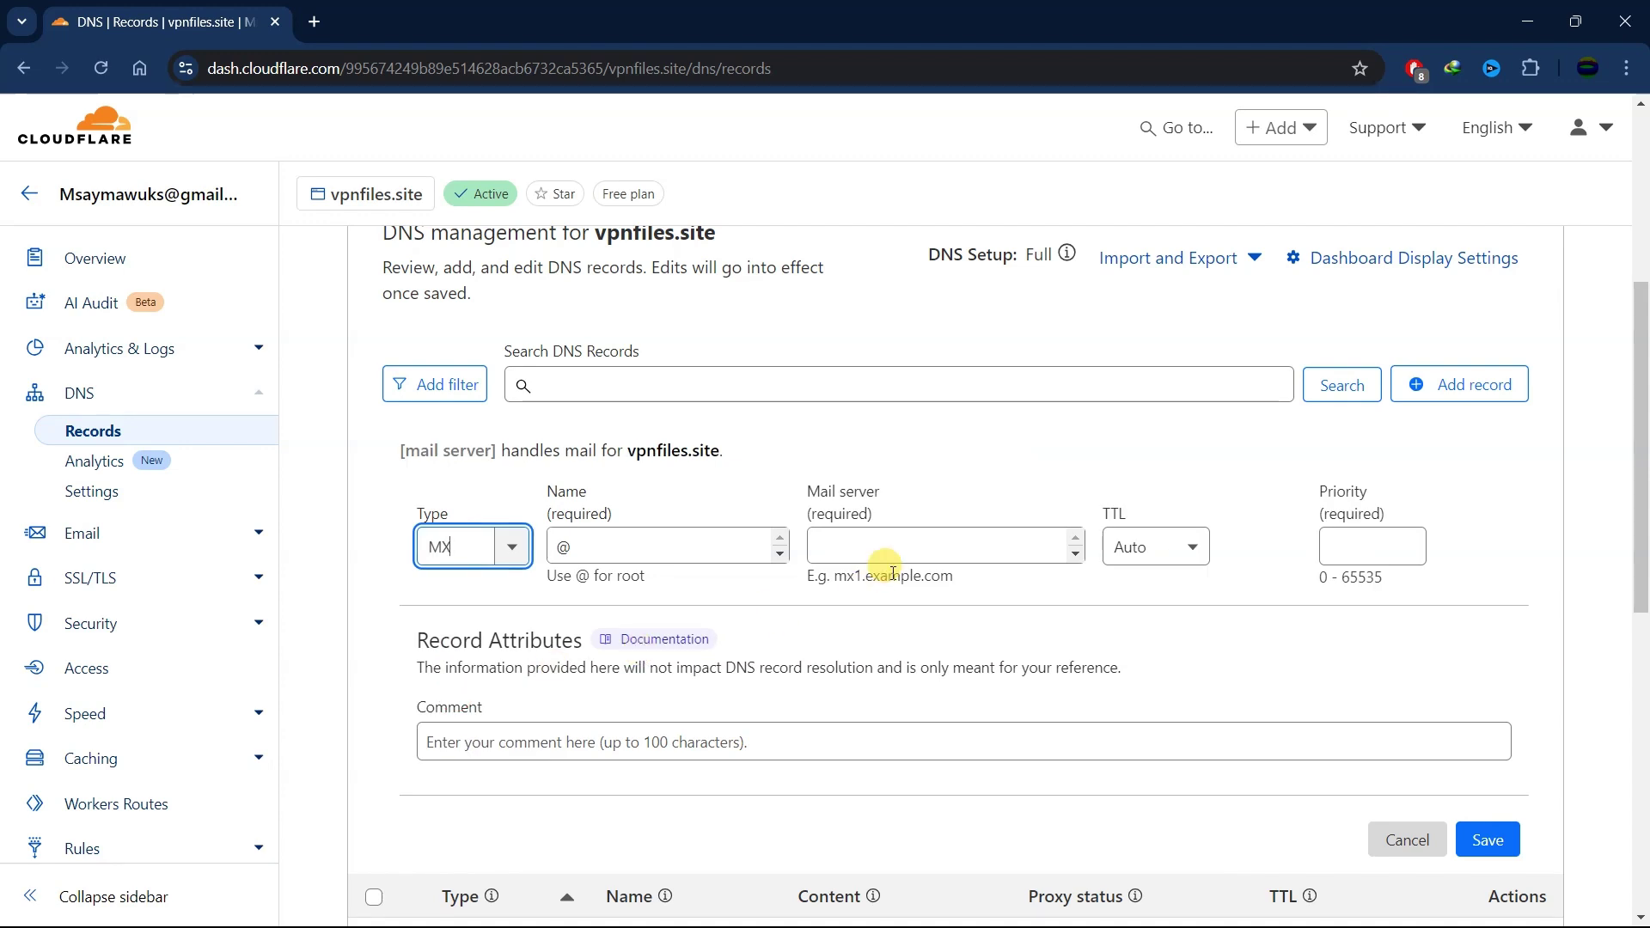
{"action": "left_click", "coordinate": [892, 534]}
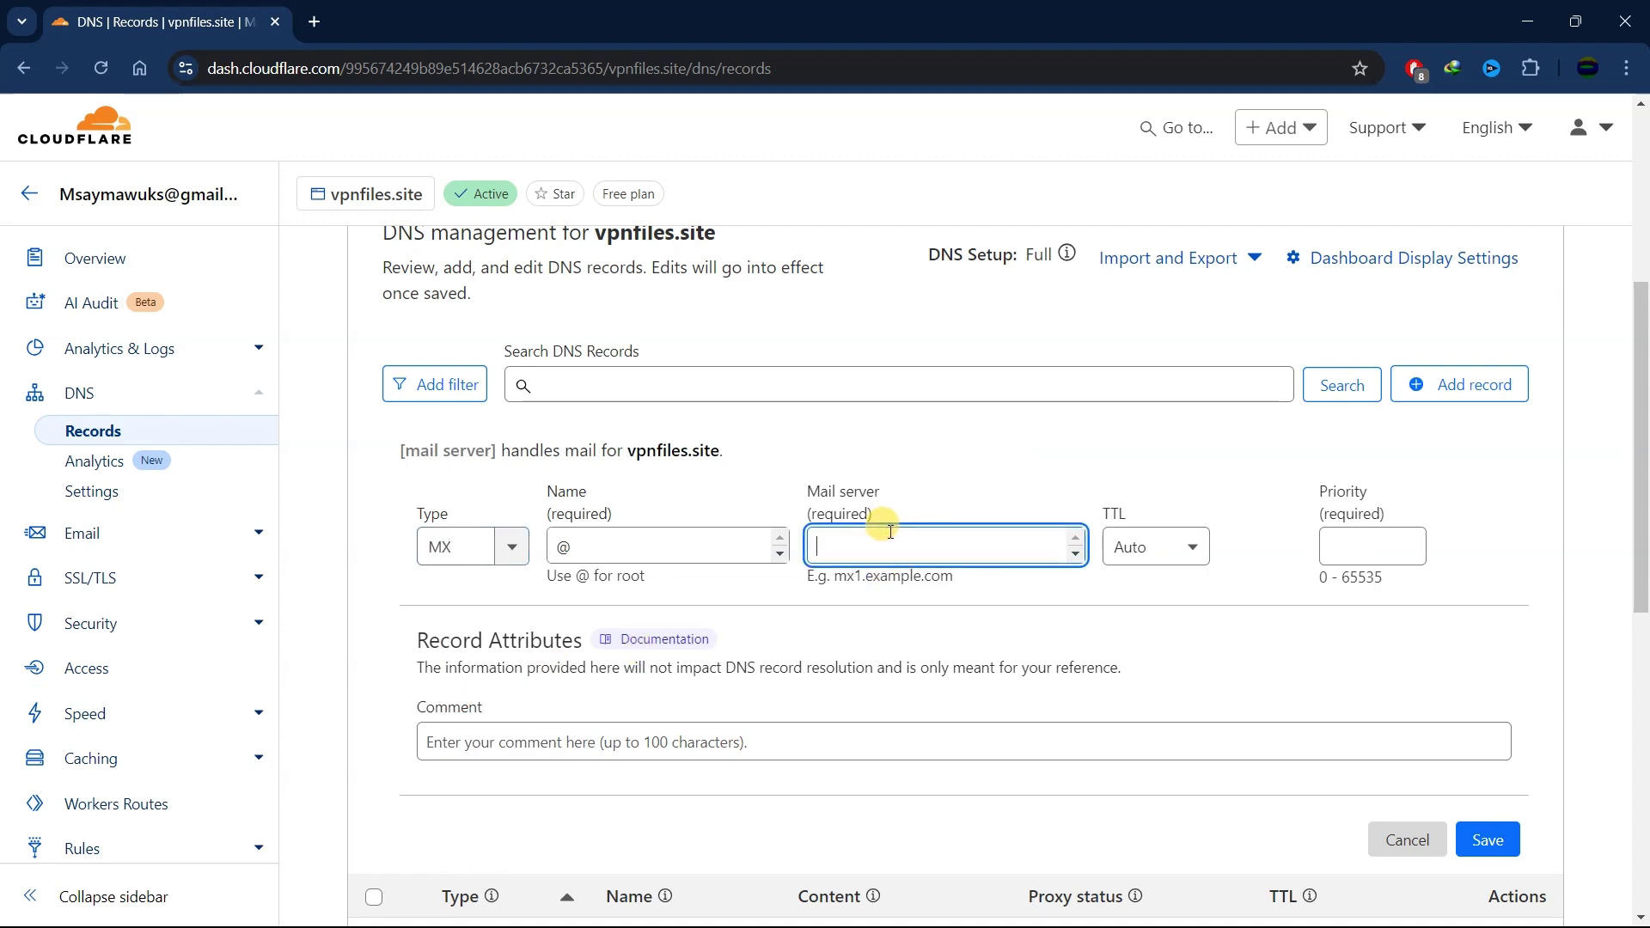
{"action": "type", "text": "mx1.improvmx.com."}
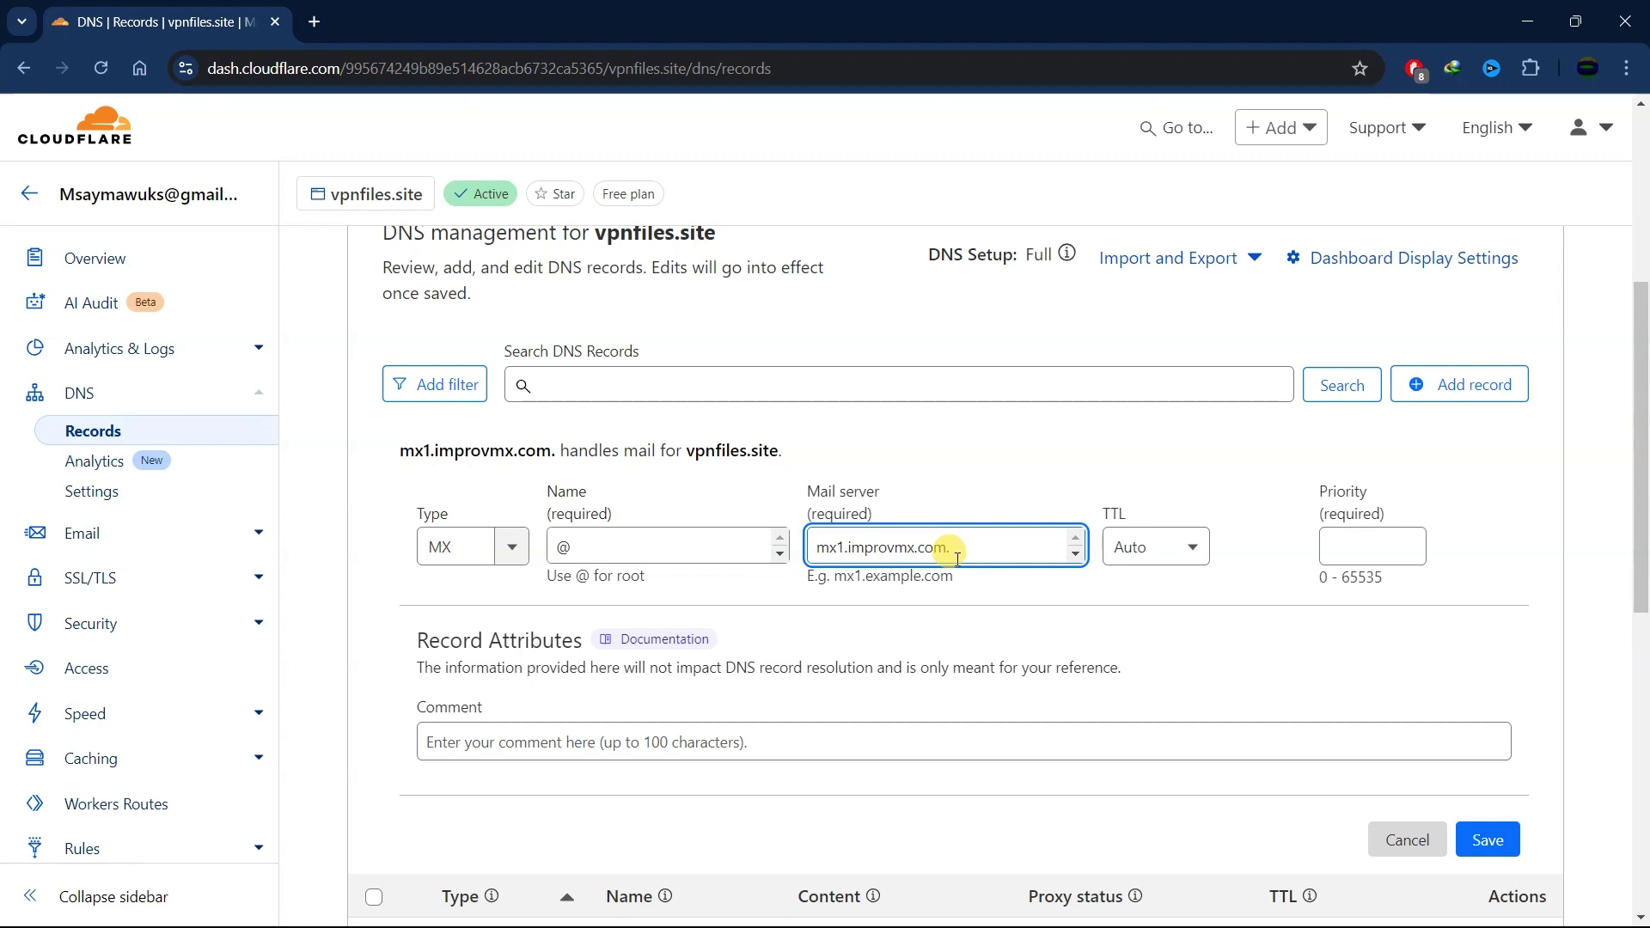
{"action": "key", "text": "BackSpace"}
{"action": "left_click", "coordinate": [1317, 550]}
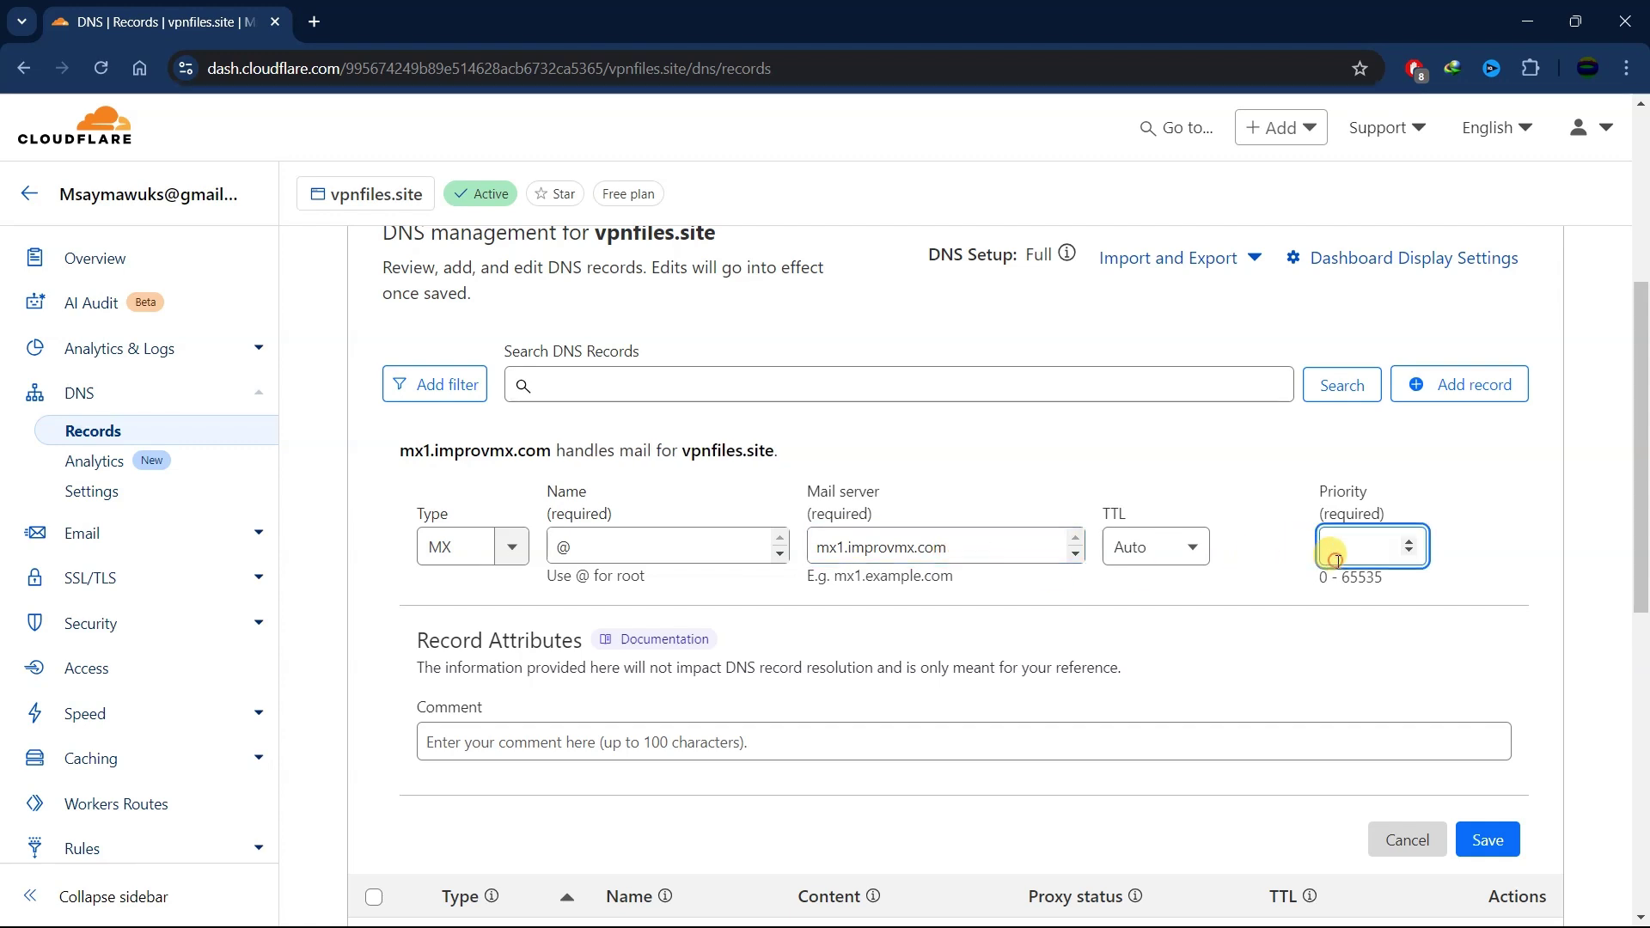
{"action": "type", "text": "10"}
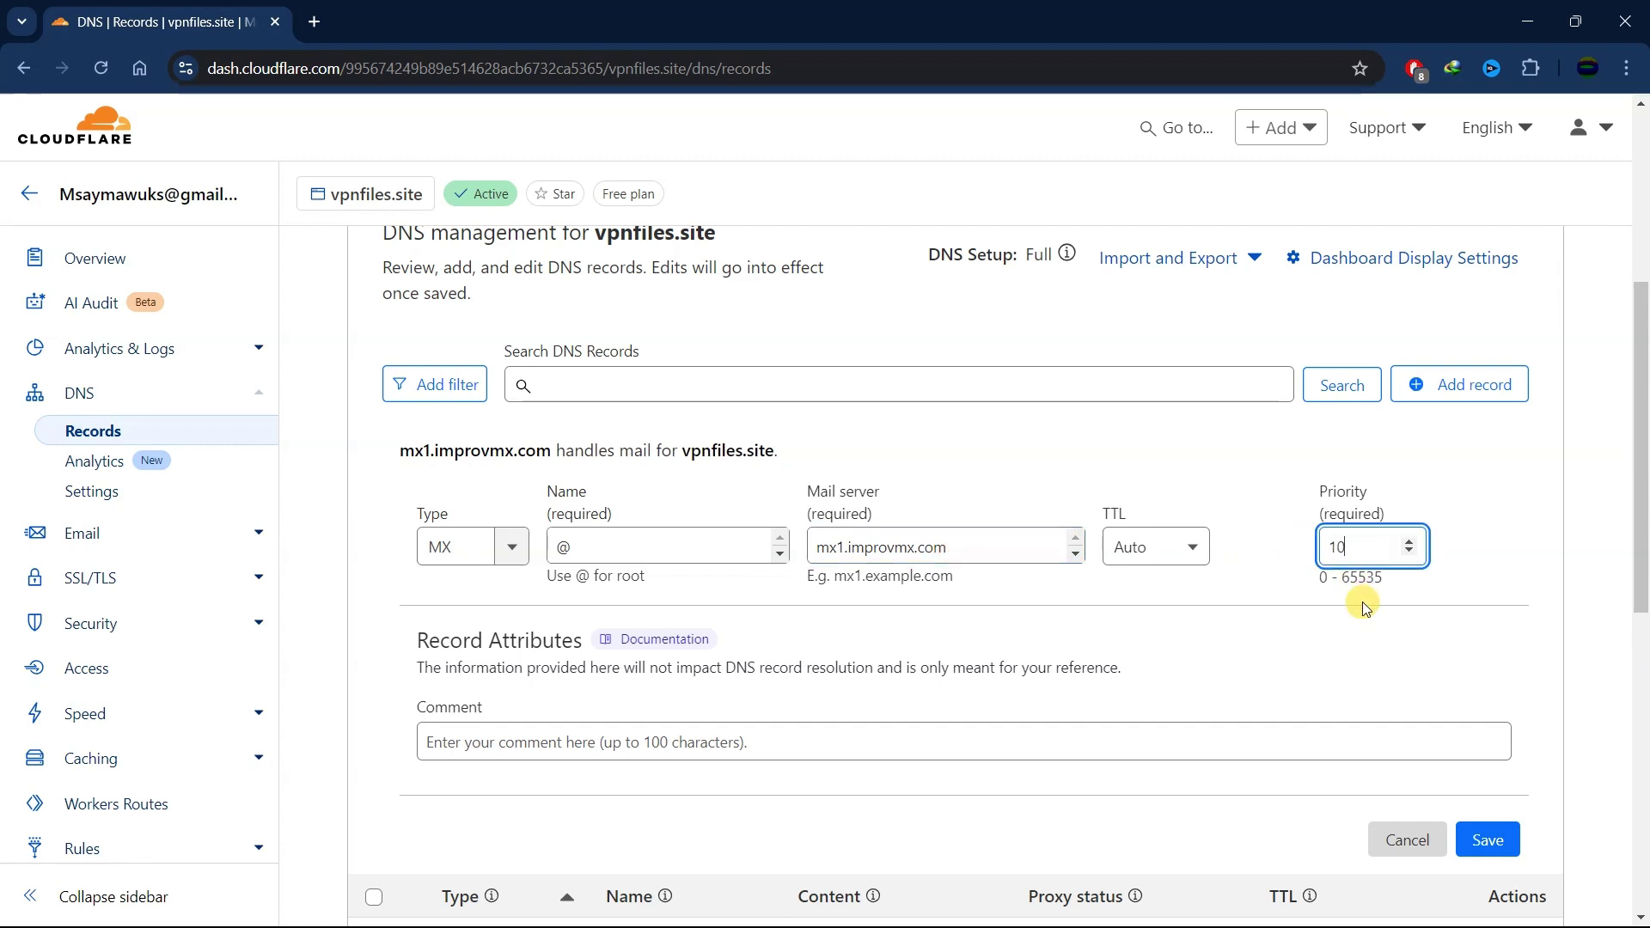
{"action": "left_click", "coordinate": [1477, 836]}
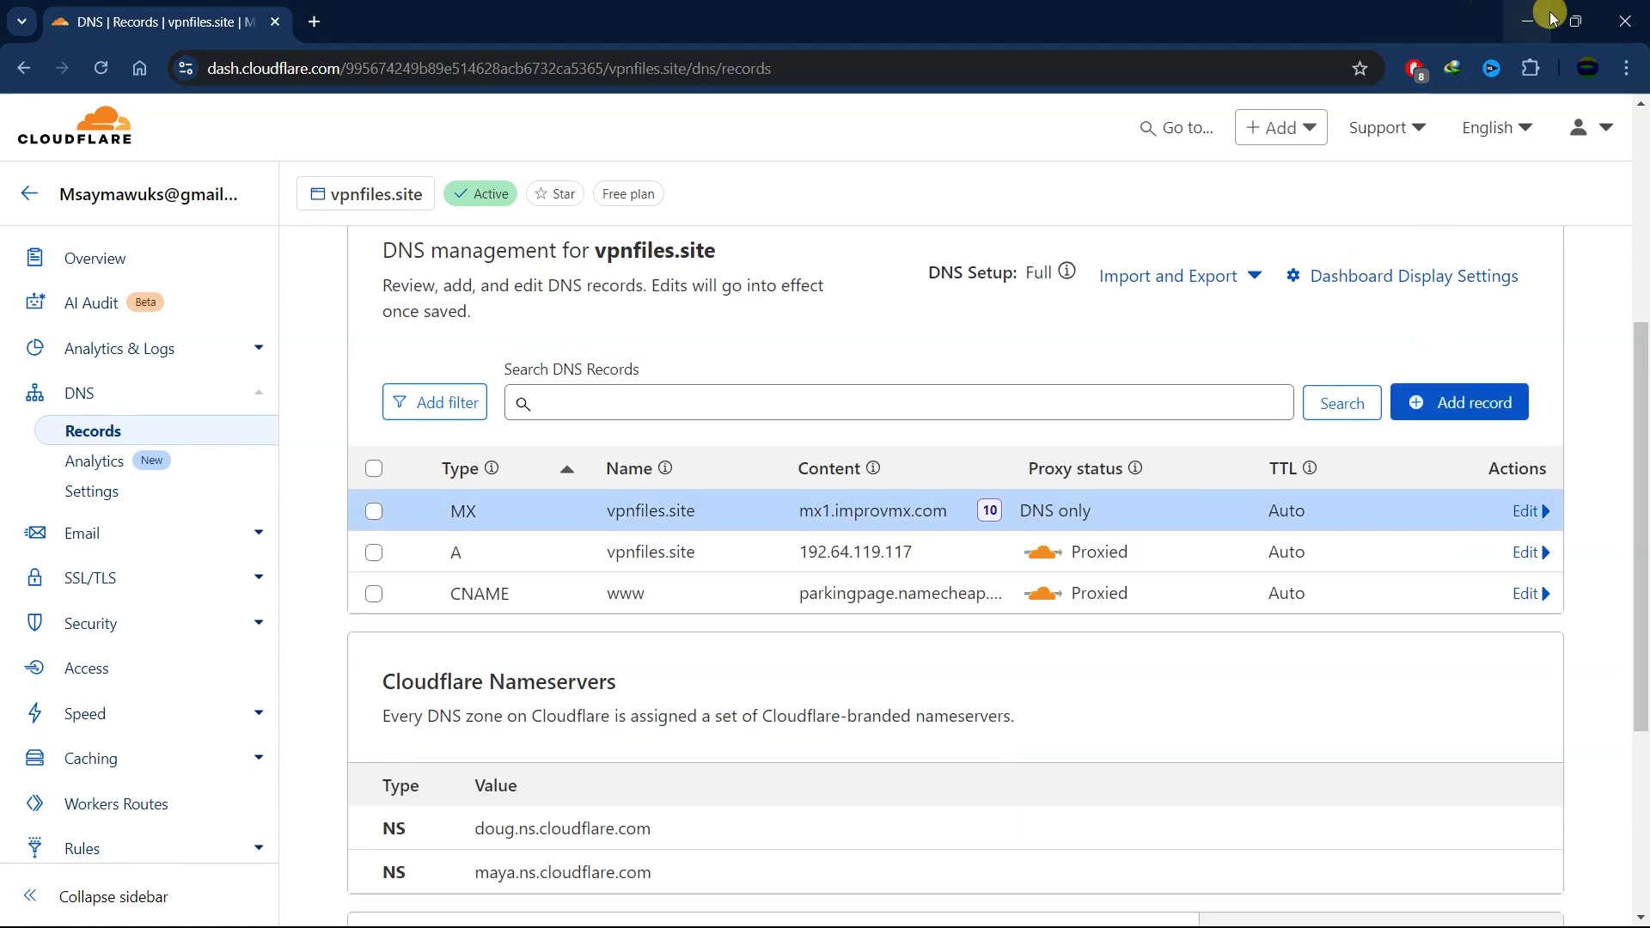
{"action": "left_click", "coordinate": [1527, 21]}
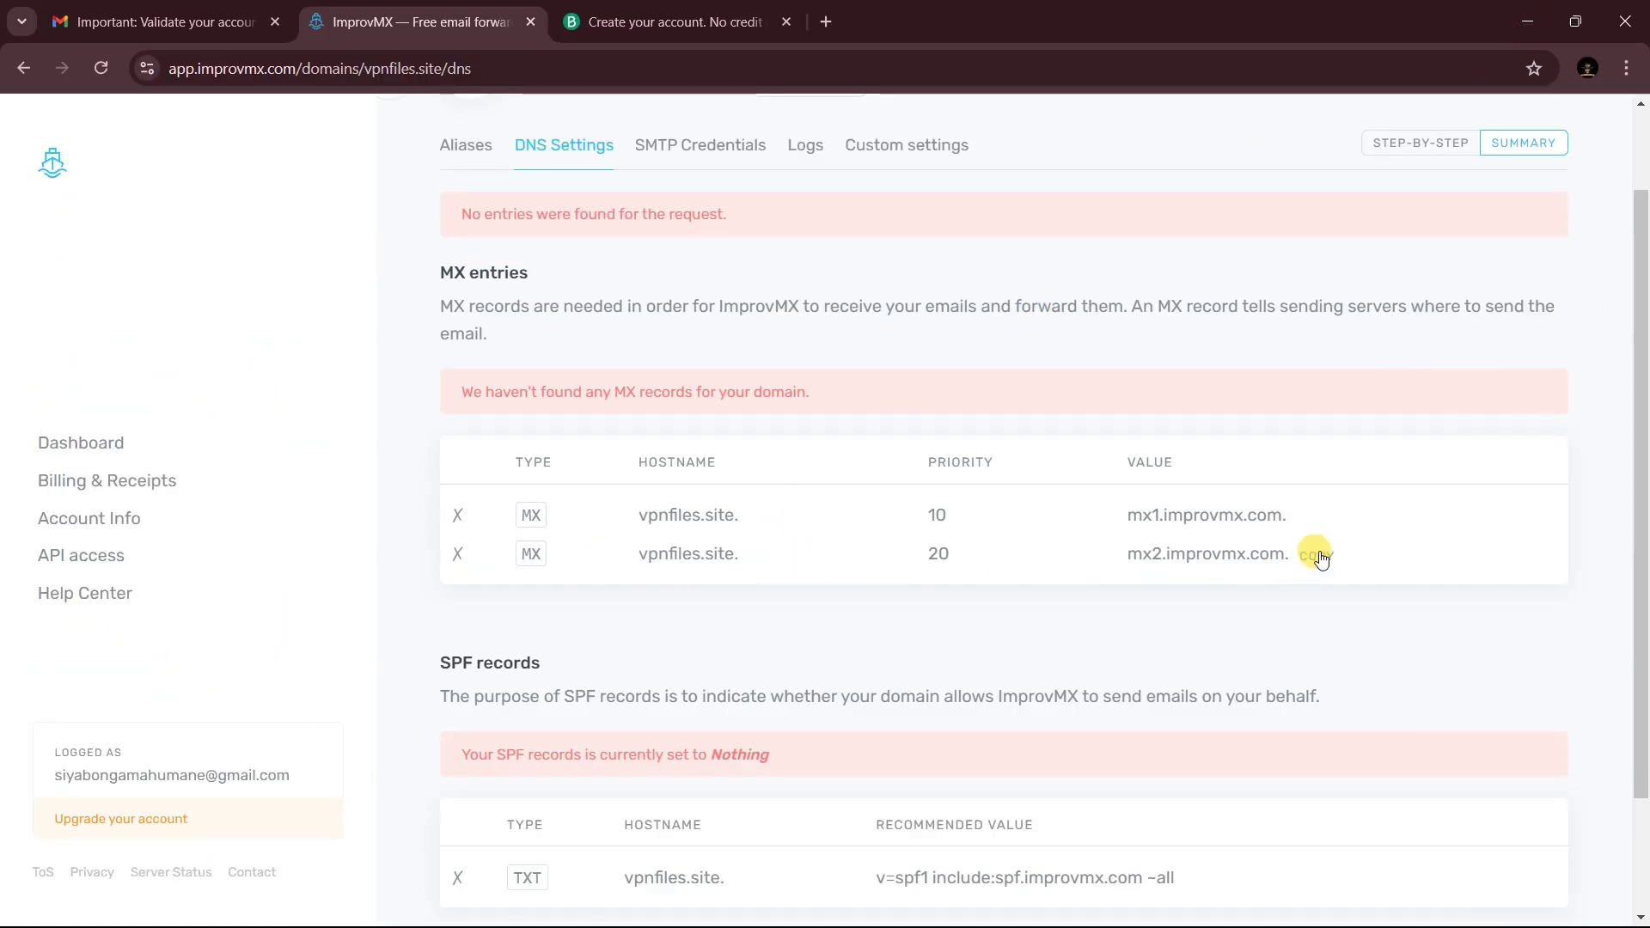
- Add a second '@' MX record for mx2.improvmx.com with priority 20
{"action": "key", "text": "alt+Tab"}
{"action": "left_click", "coordinate": [1459, 402]}
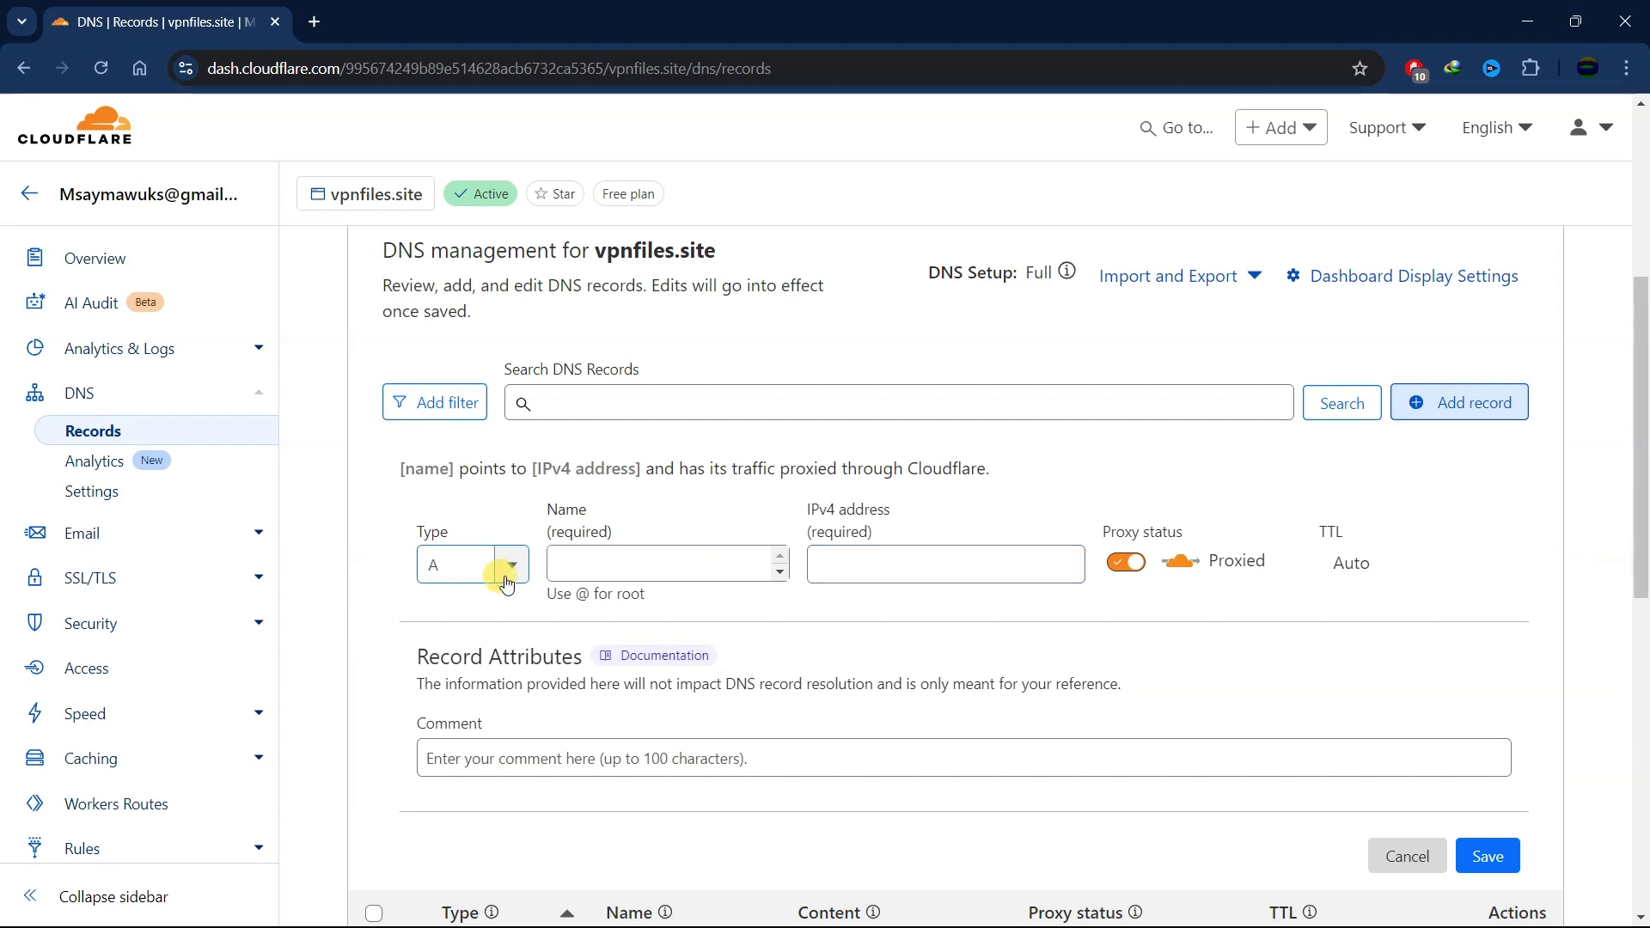
{"action": "left_click", "coordinate": [509, 567]}
{"action": "scroll", "coordinate": [481, 705], "scroll_direction": "down", "scroll_amount": 5}
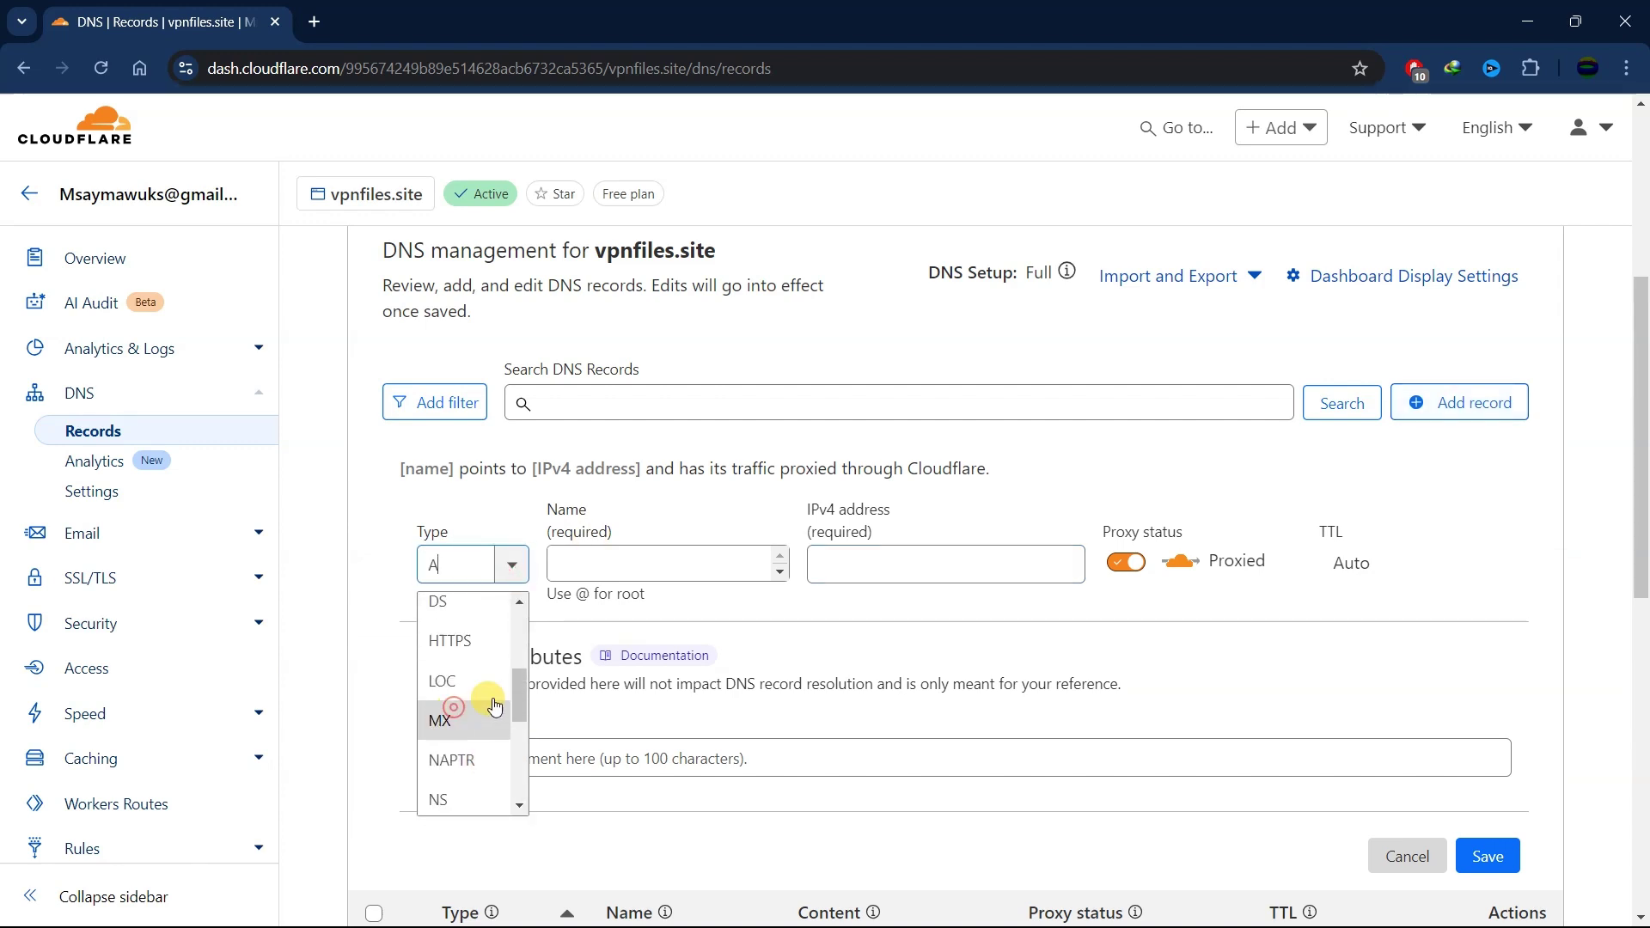
{"action": "left_click", "coordinate": [453, 719]}
{"action": "left_click", "coordinate": [612, 567]}
{"action": "type", "text": "@"}
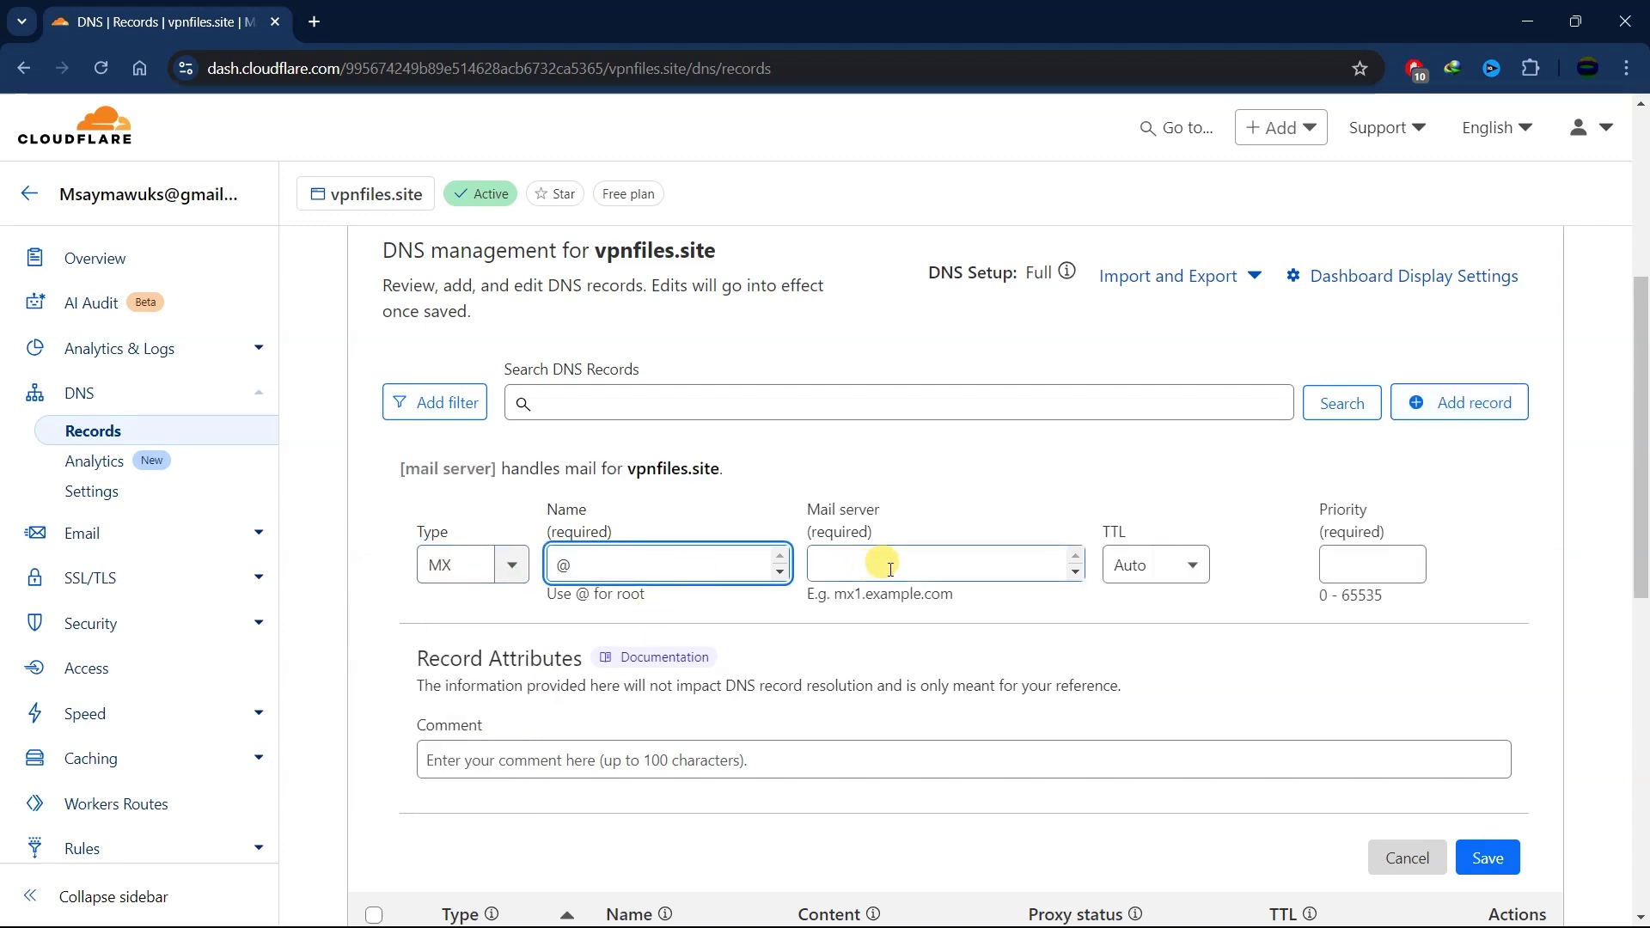
{"action": "left_click", "coordinate": [887, 568]}
{"action": "type", "text": "mx2.improvmx.com."}
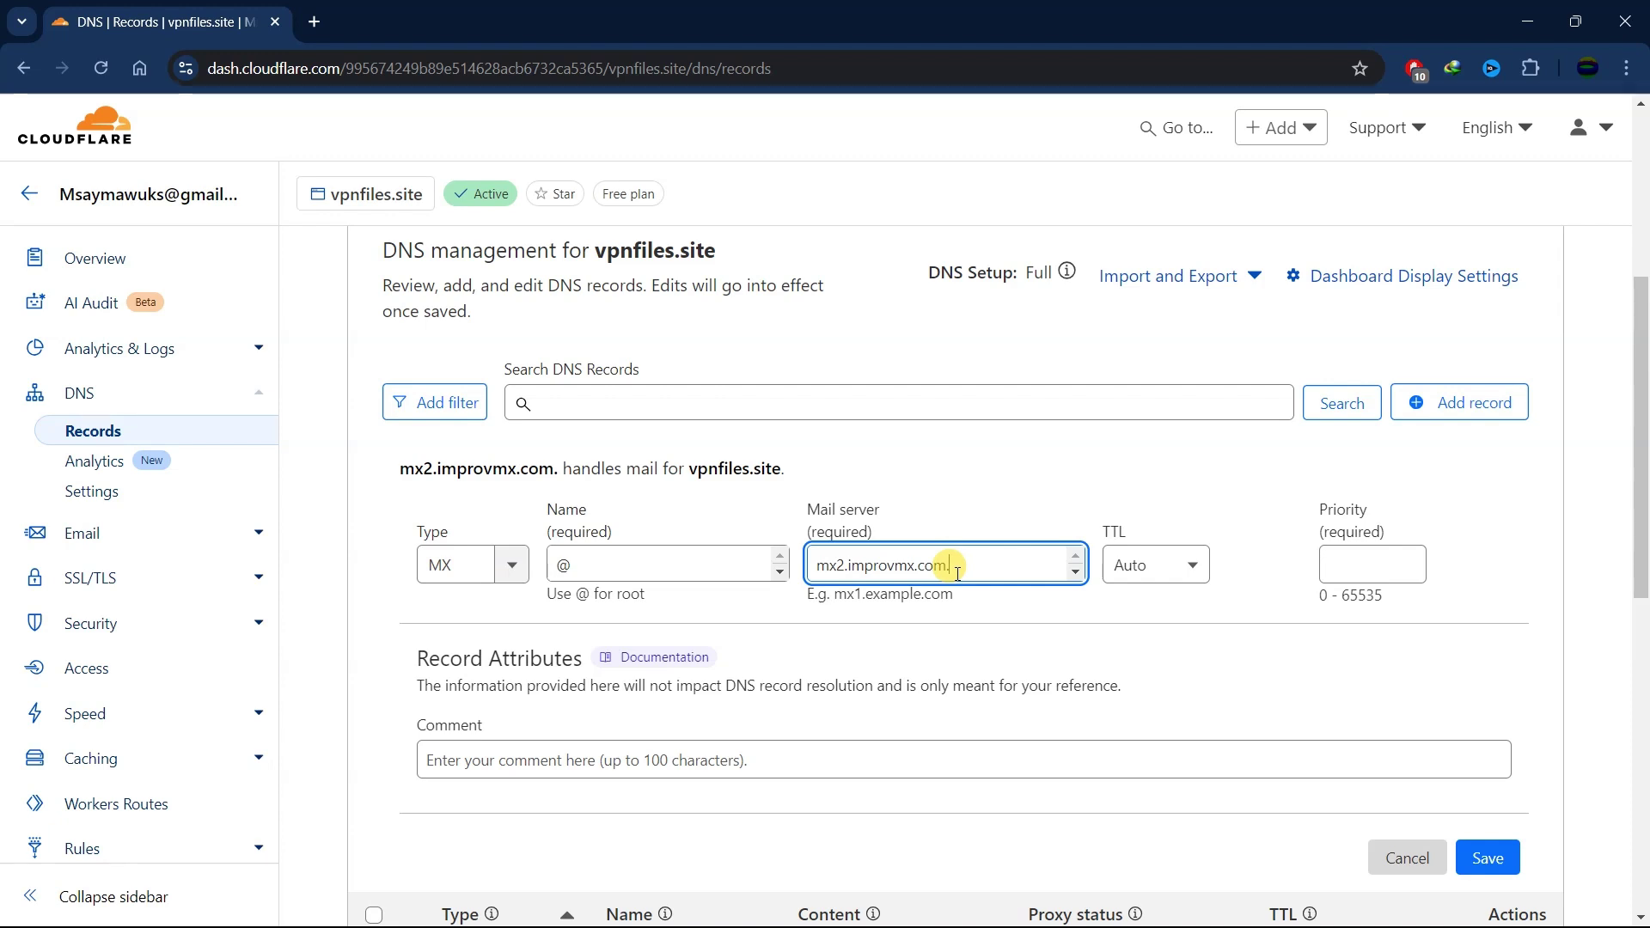
{"action": "key", "text": "BackSpace"}
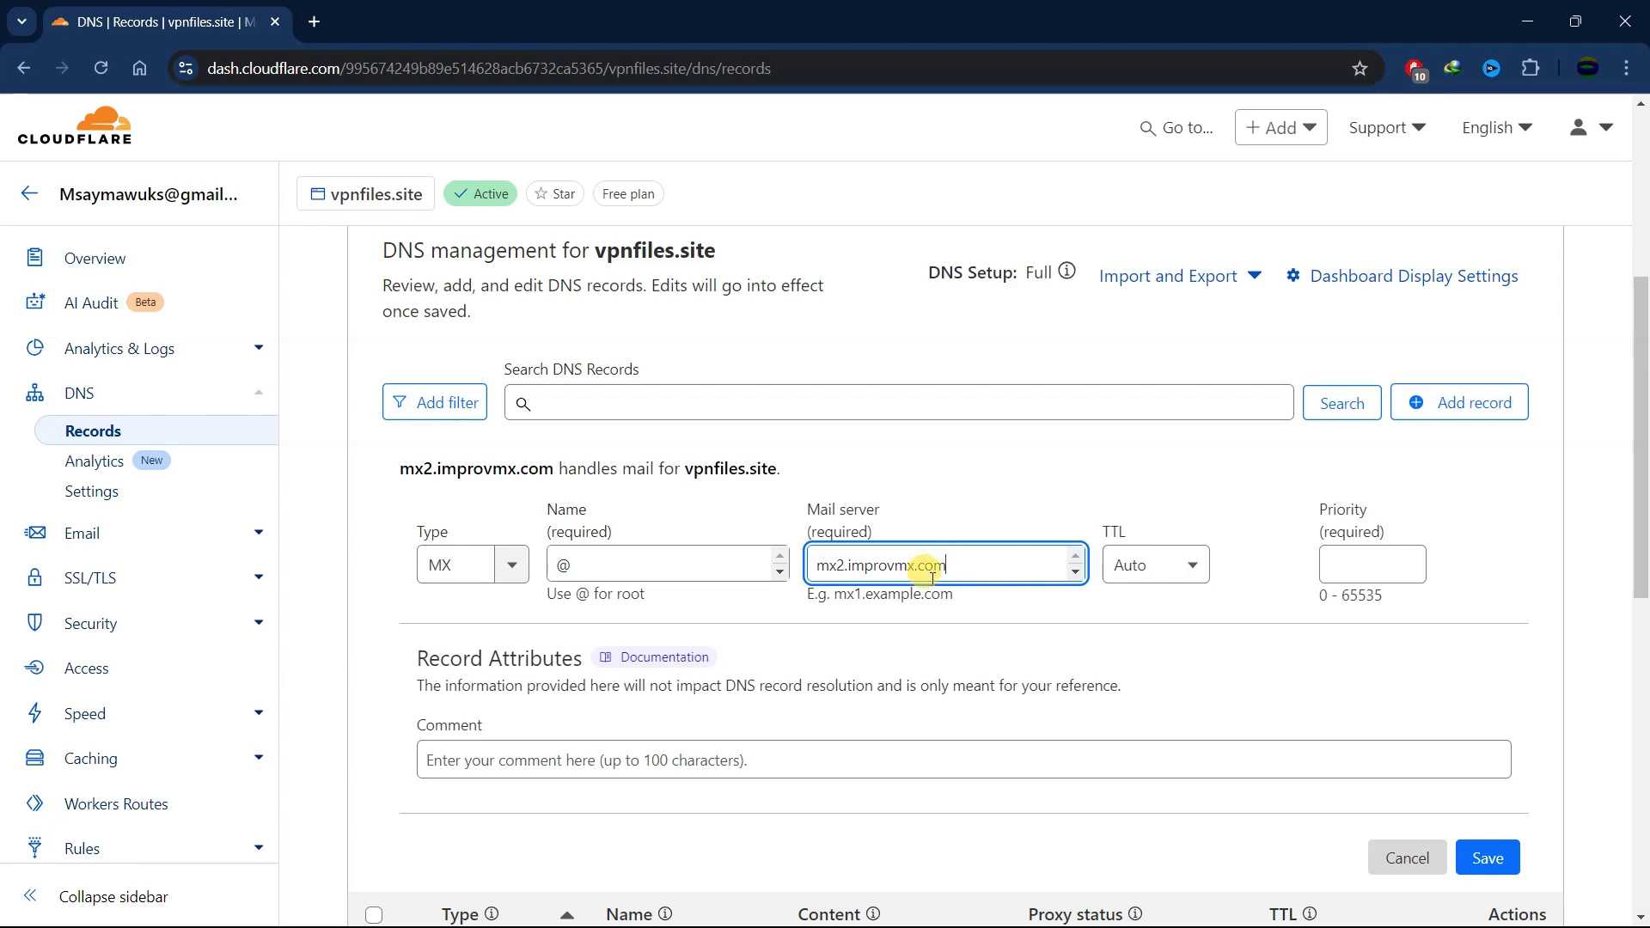
{"action": "left_click", "coordinate": [1356, 569]}
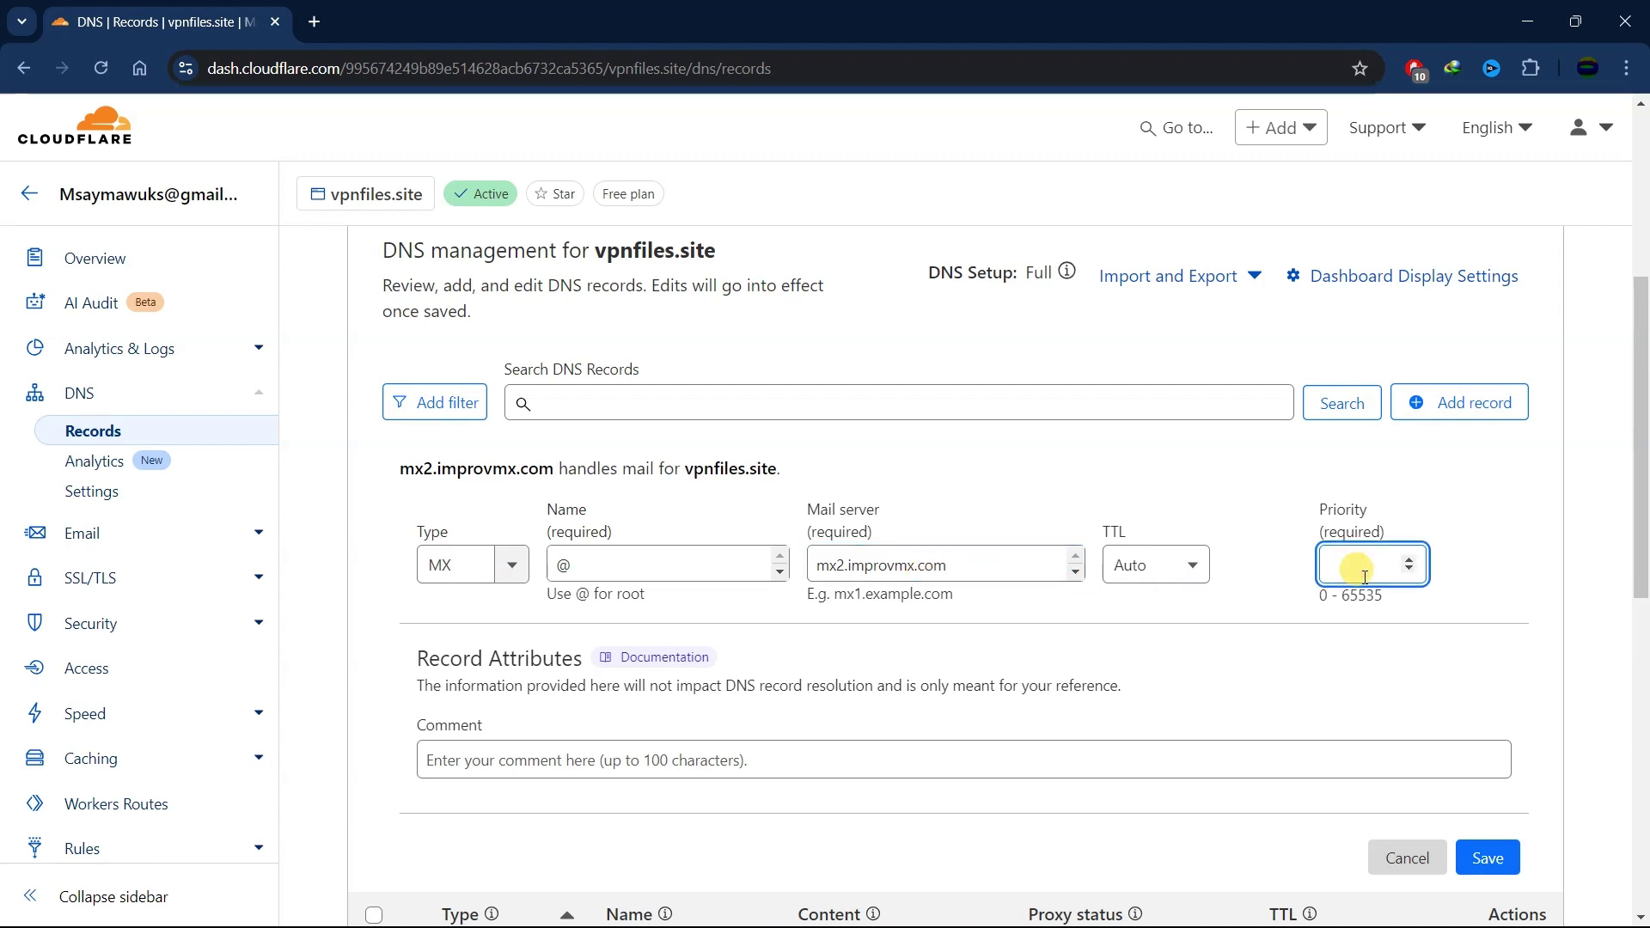
{"action": "type", "text": "20"}
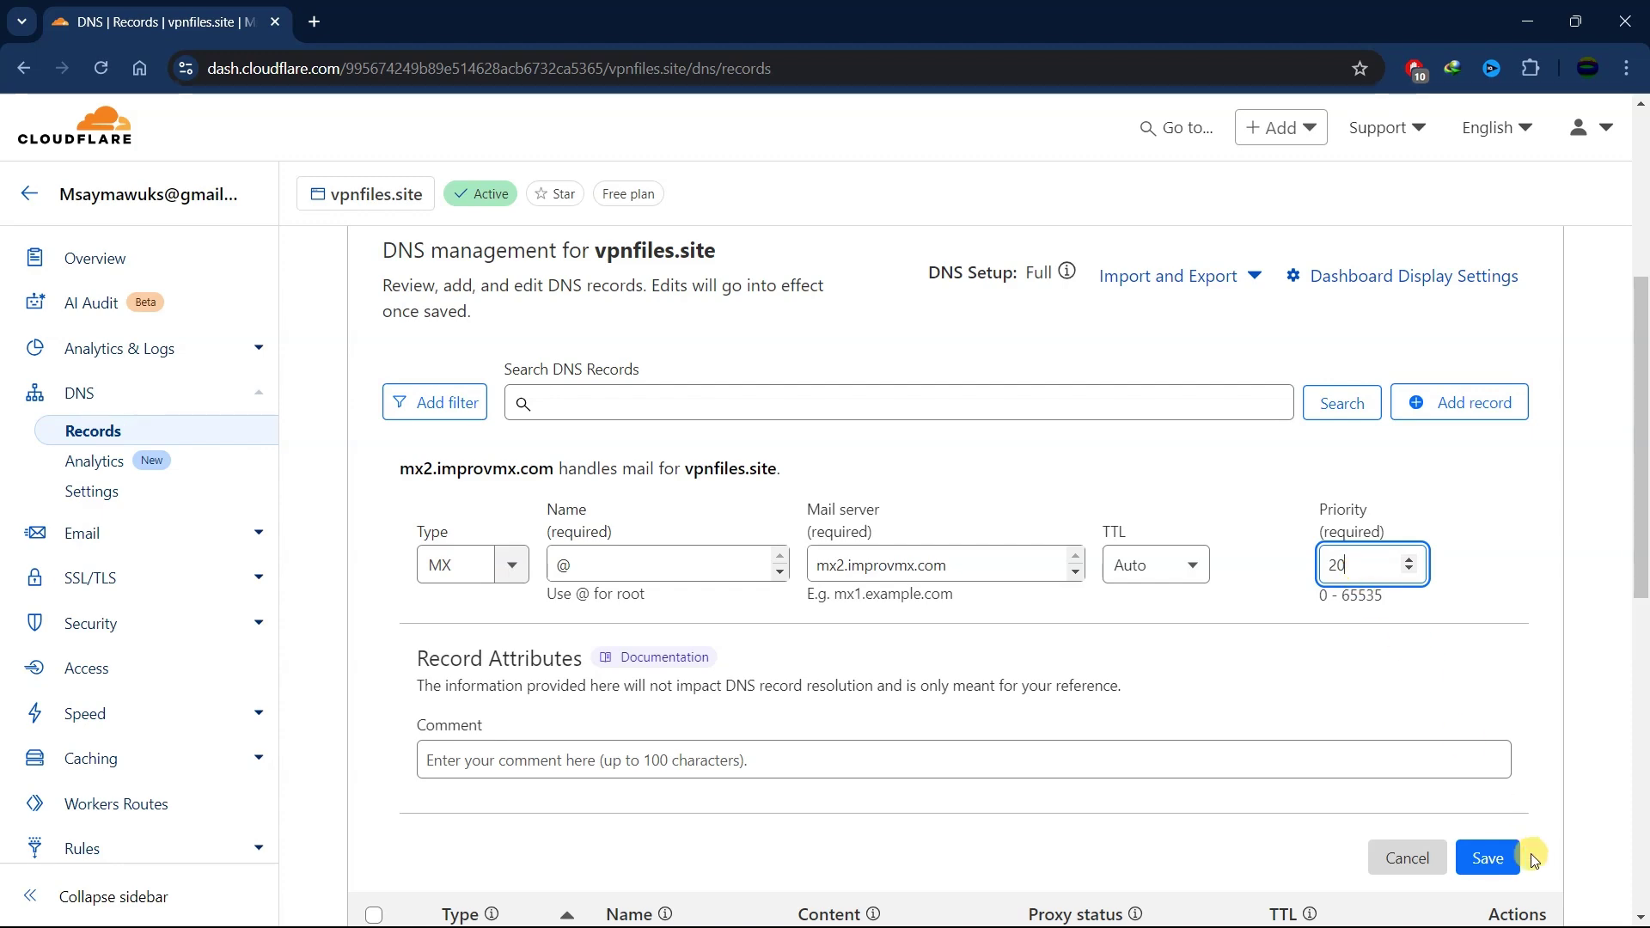
{"action": "left_click", "coordinate": [1485, 863]}
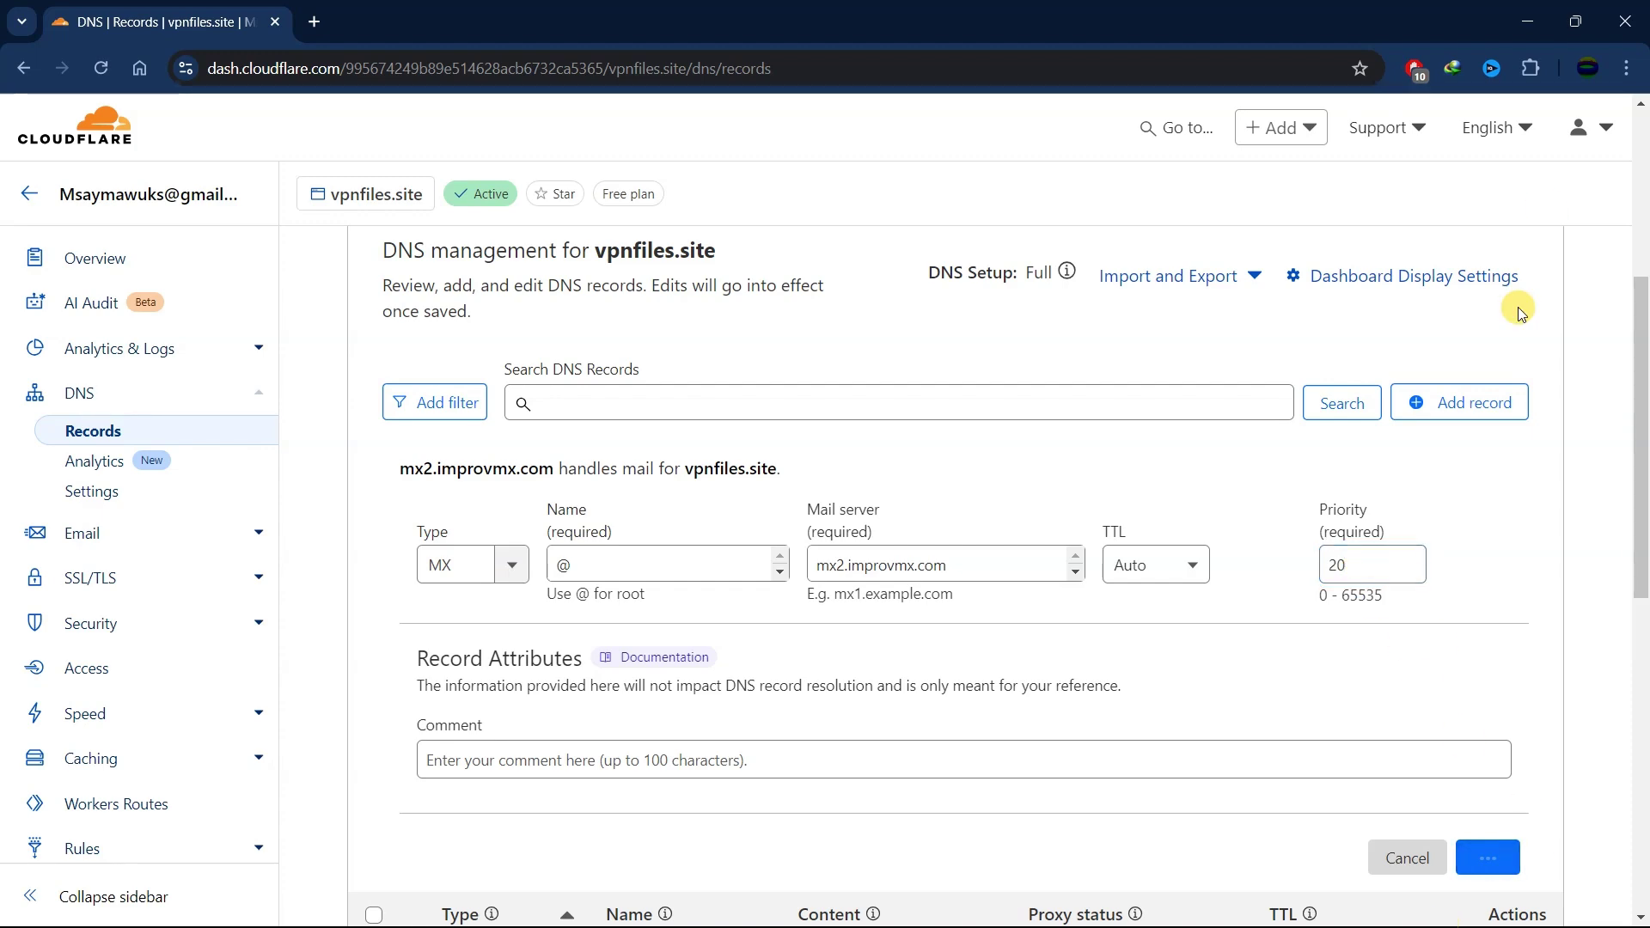
{"action": "left_click", "coordinate": [1525, 10]}
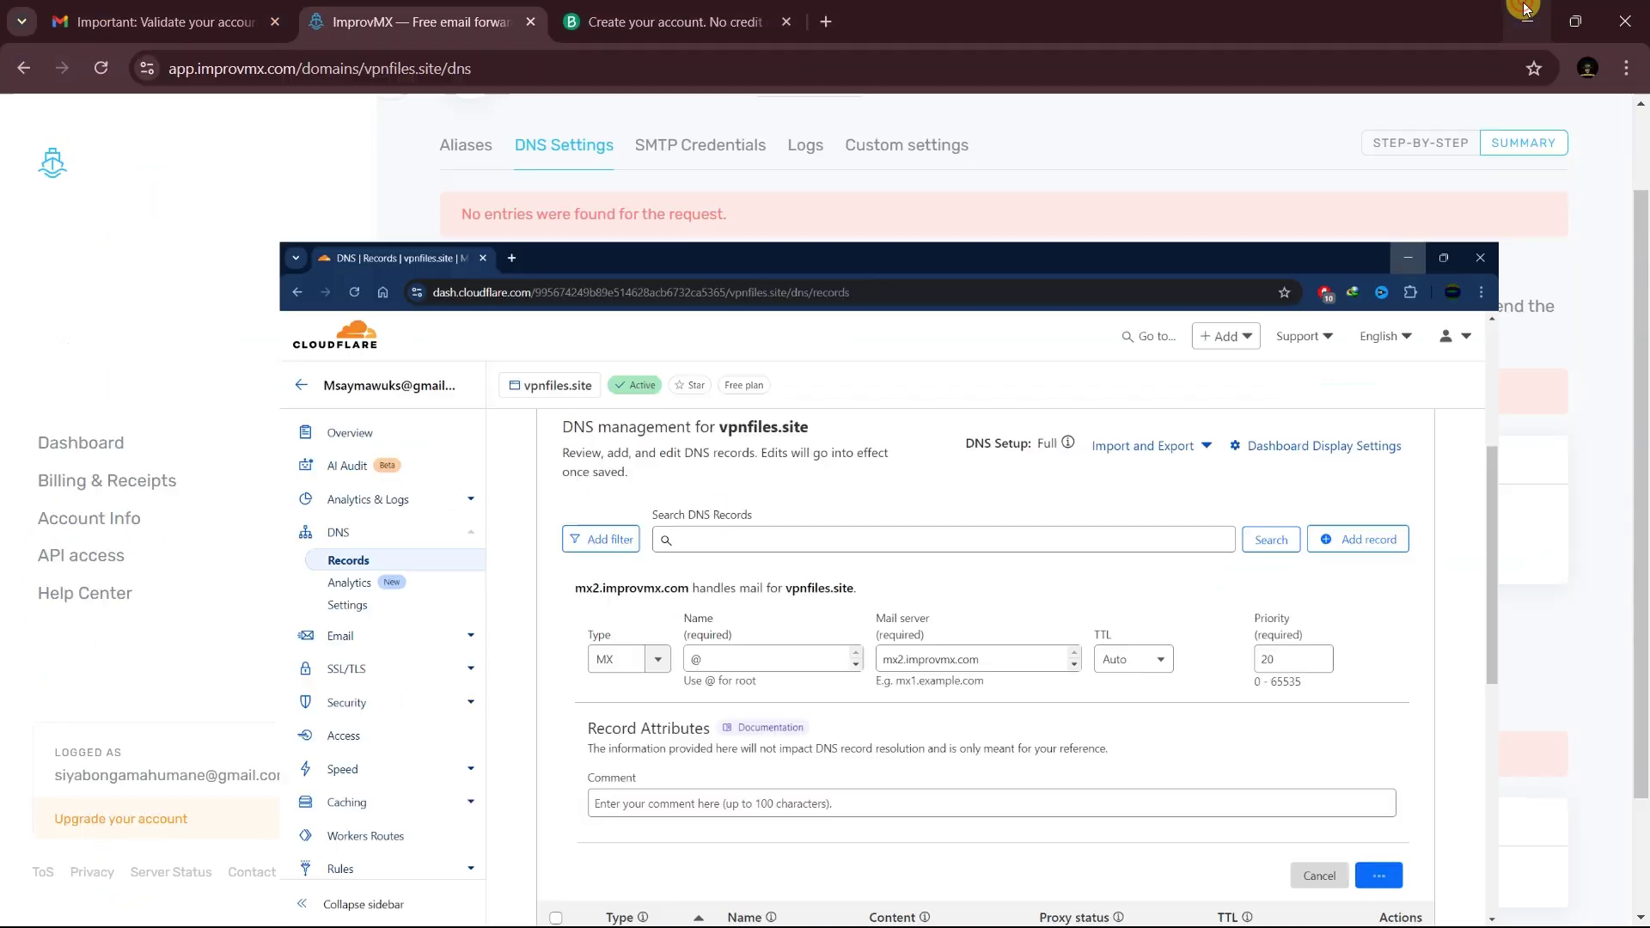
{"action": "scroll", "coordinate": [738, 550], "scroll_direction": "down", "scroll_amount": 1}
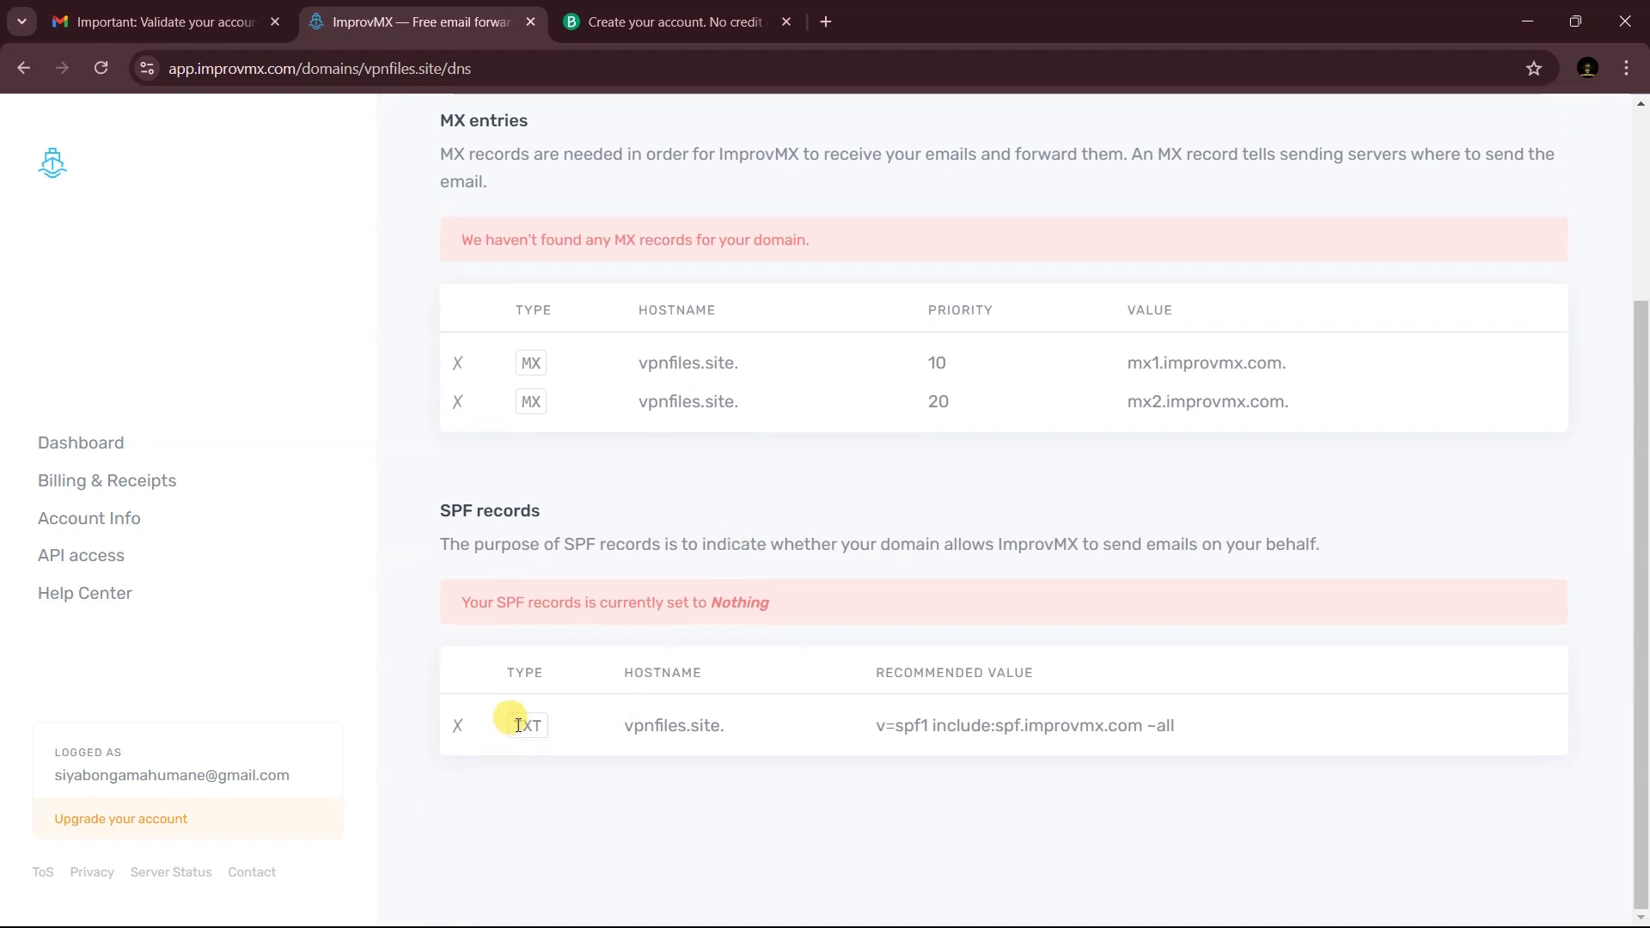
- Add an '@' TXT record containing ImprovMX's SPF value, v=spf1 include:spf.improvmx.com ~all
{"action": "left_click", "coordinate": [1134, 726]}
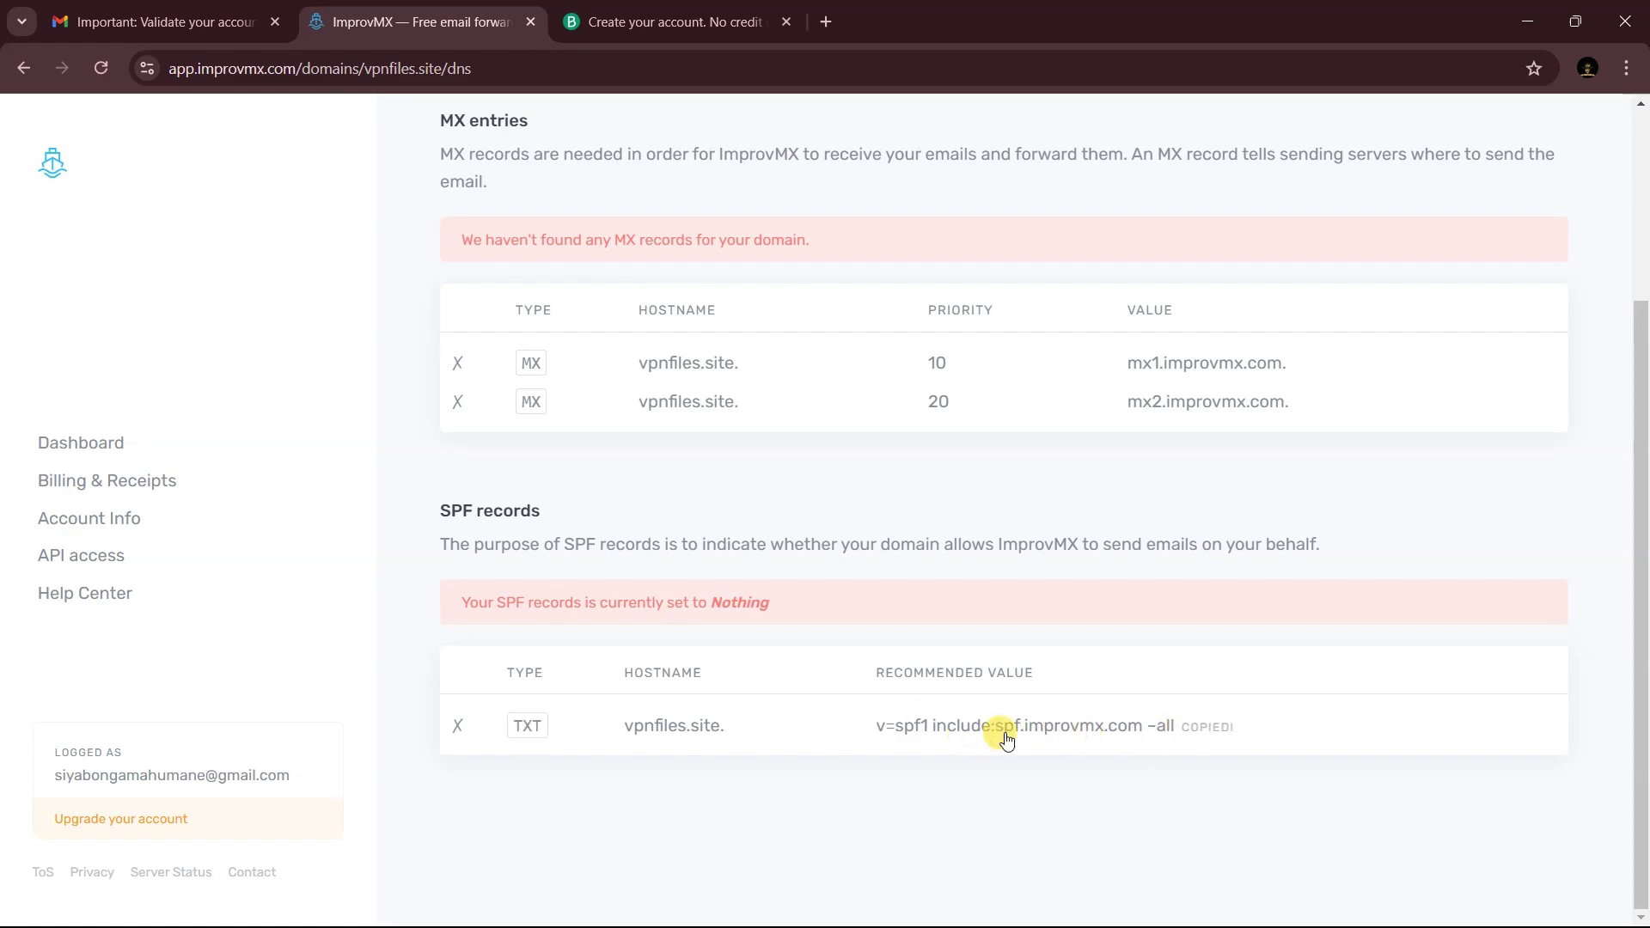
{"action": "key", "text": "alt+Tab"}
{"action": "left_click", "coordinate": [1465, 406]}
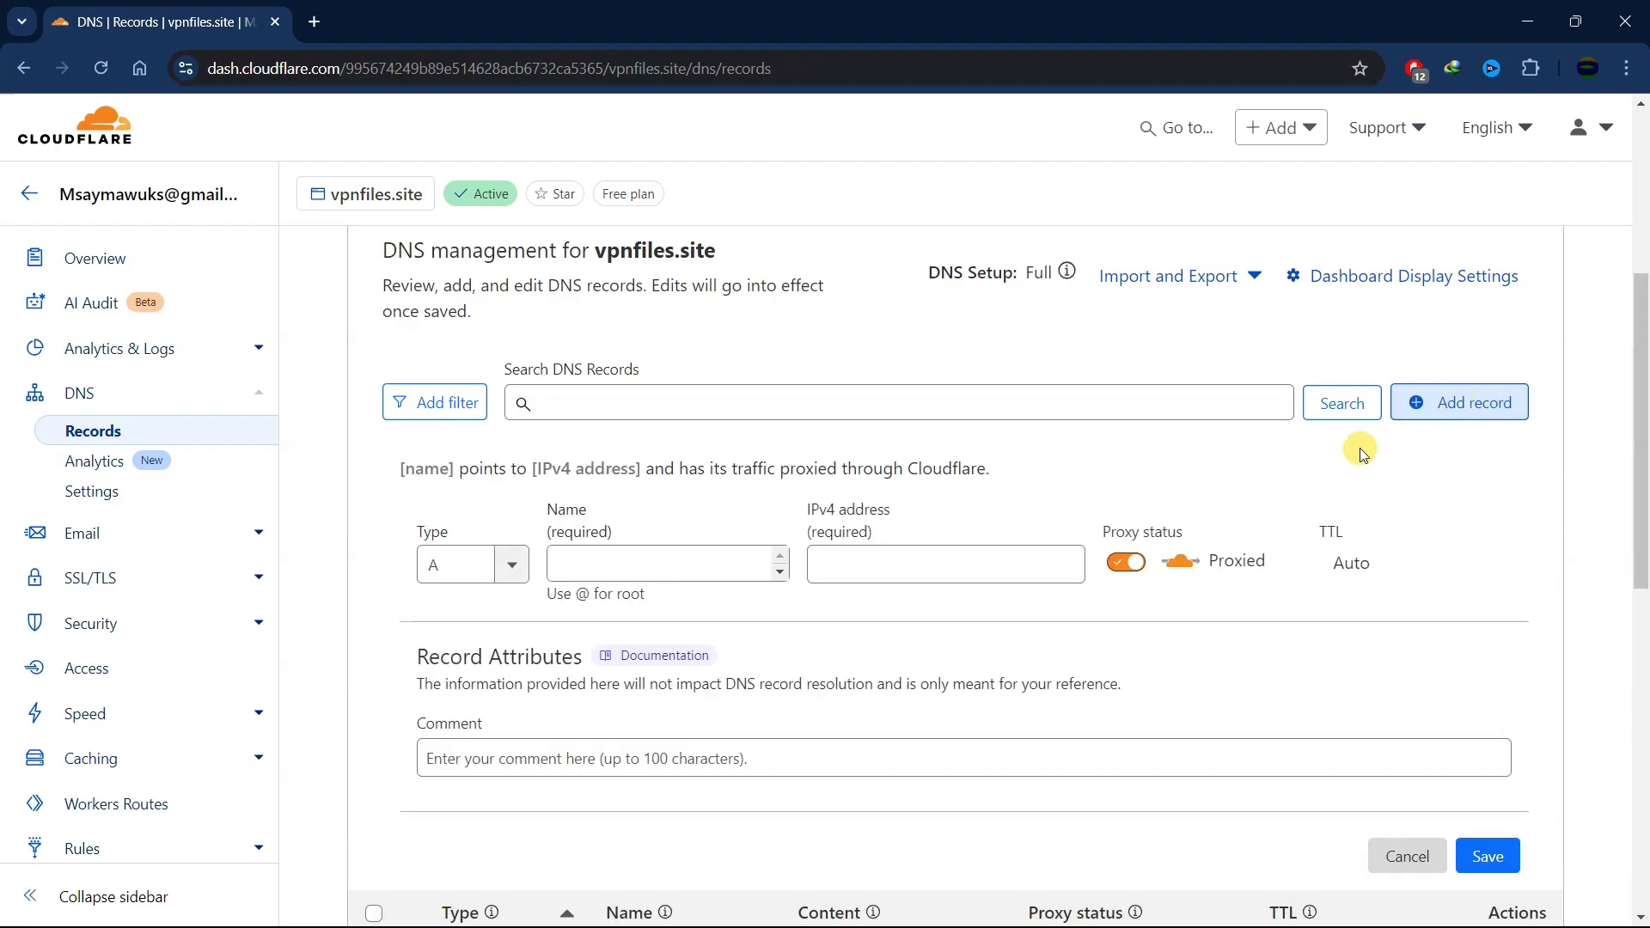
{"action": "left_click", "coordinate": [482, 562]}
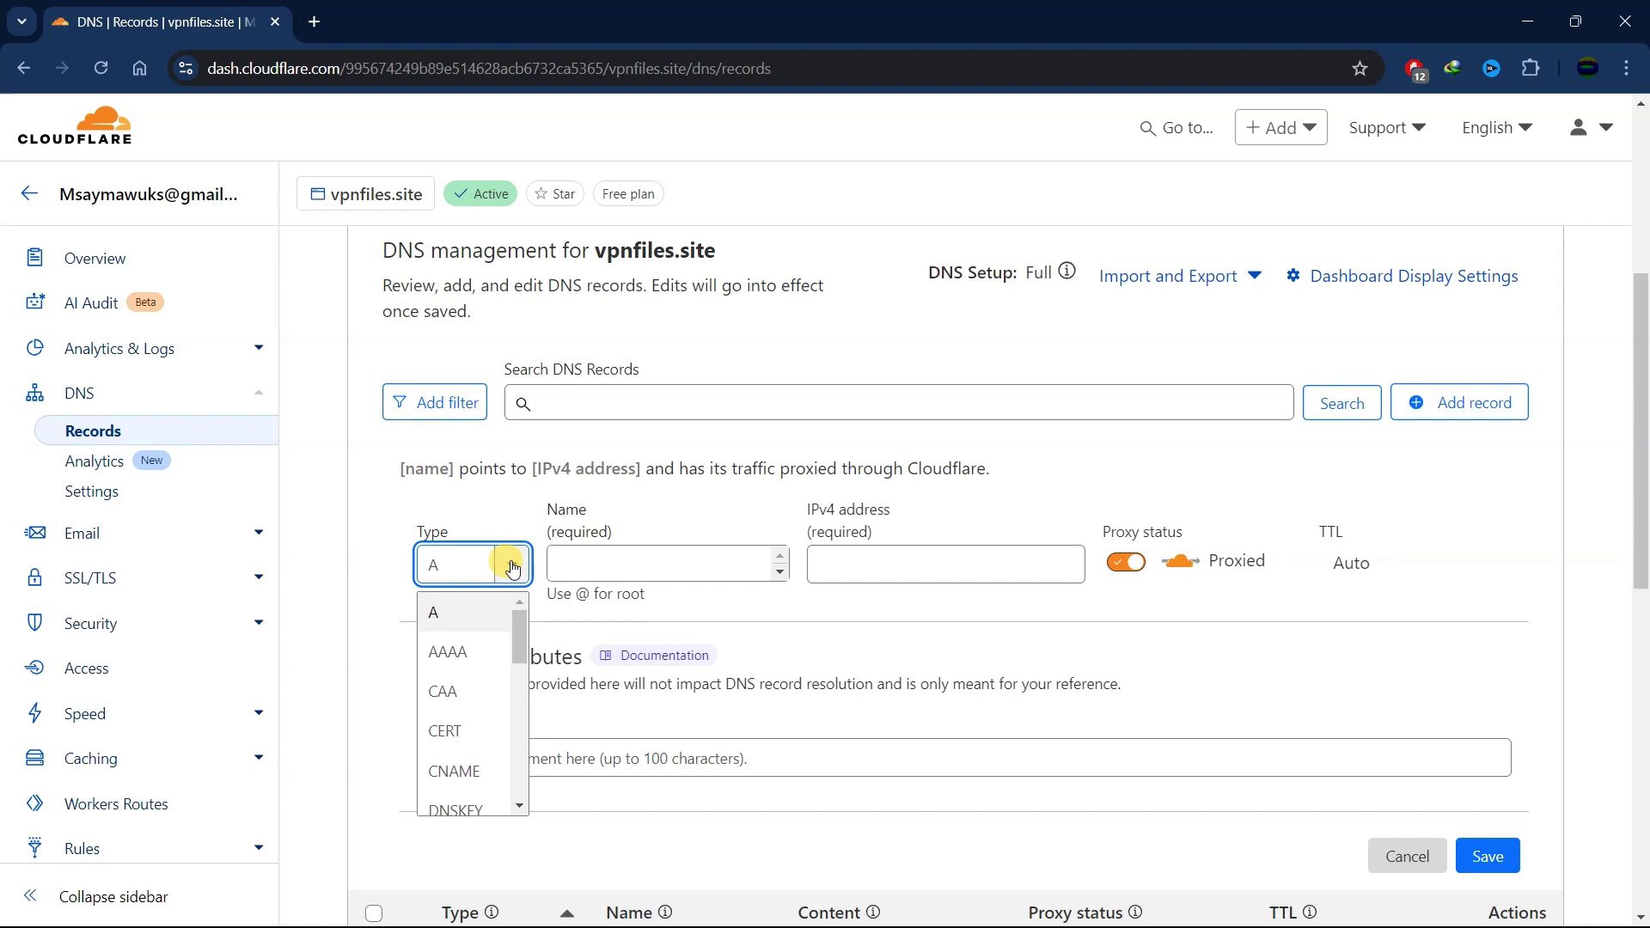
{"action": "type", "text": "t"}
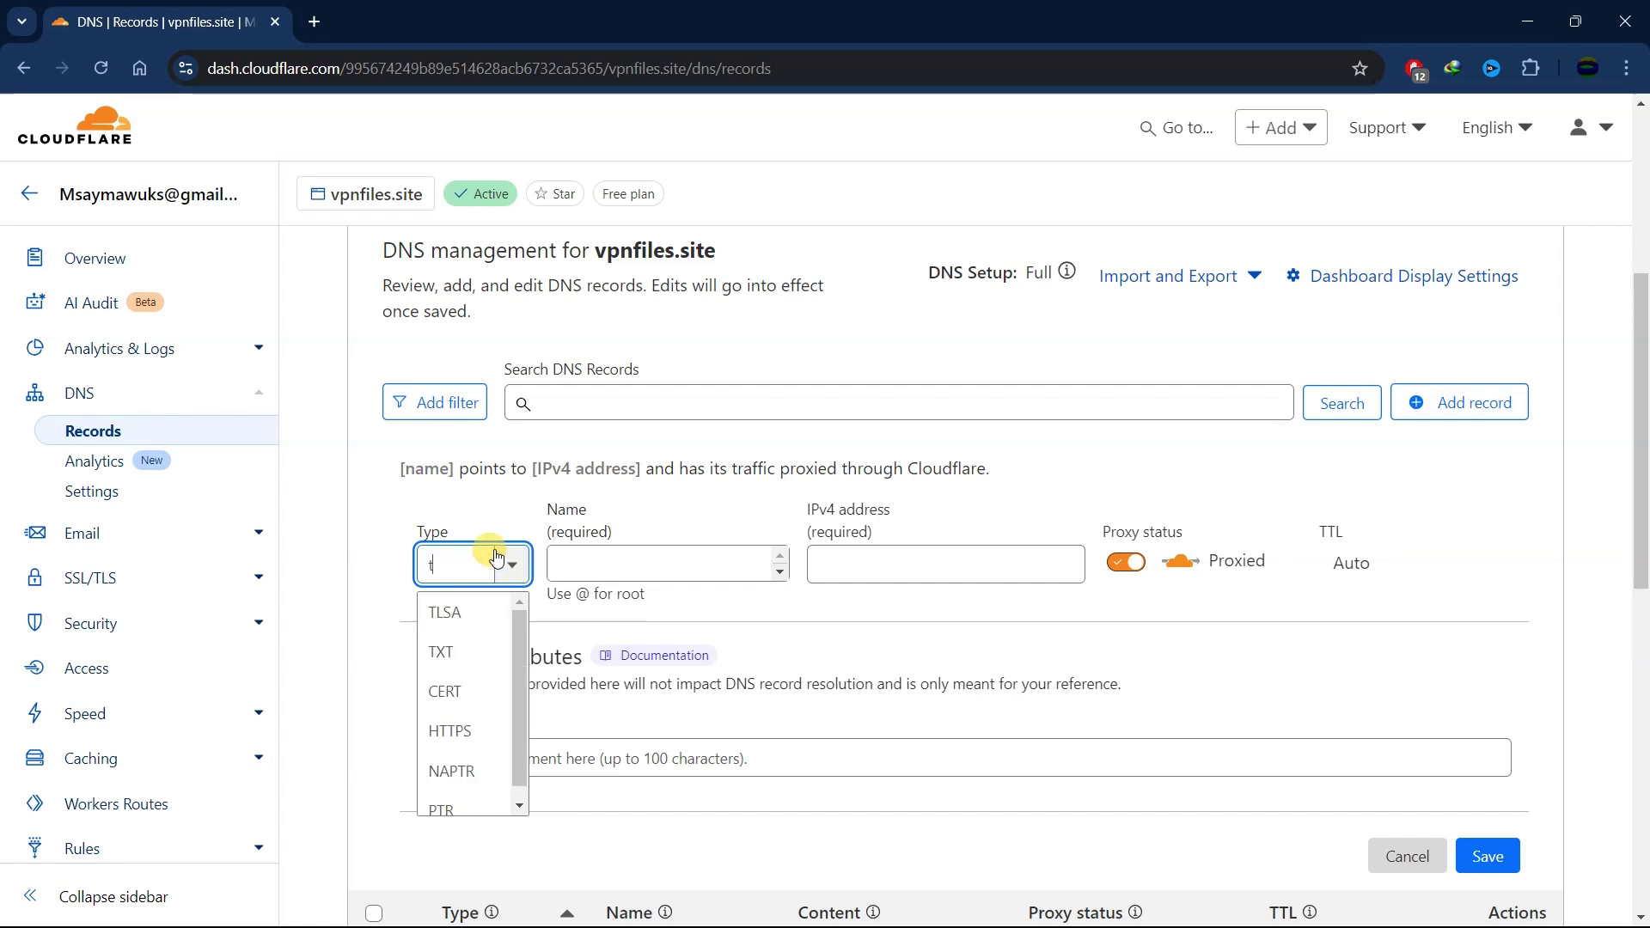
{"action": "left_click", "coordinate": [456, 652]}
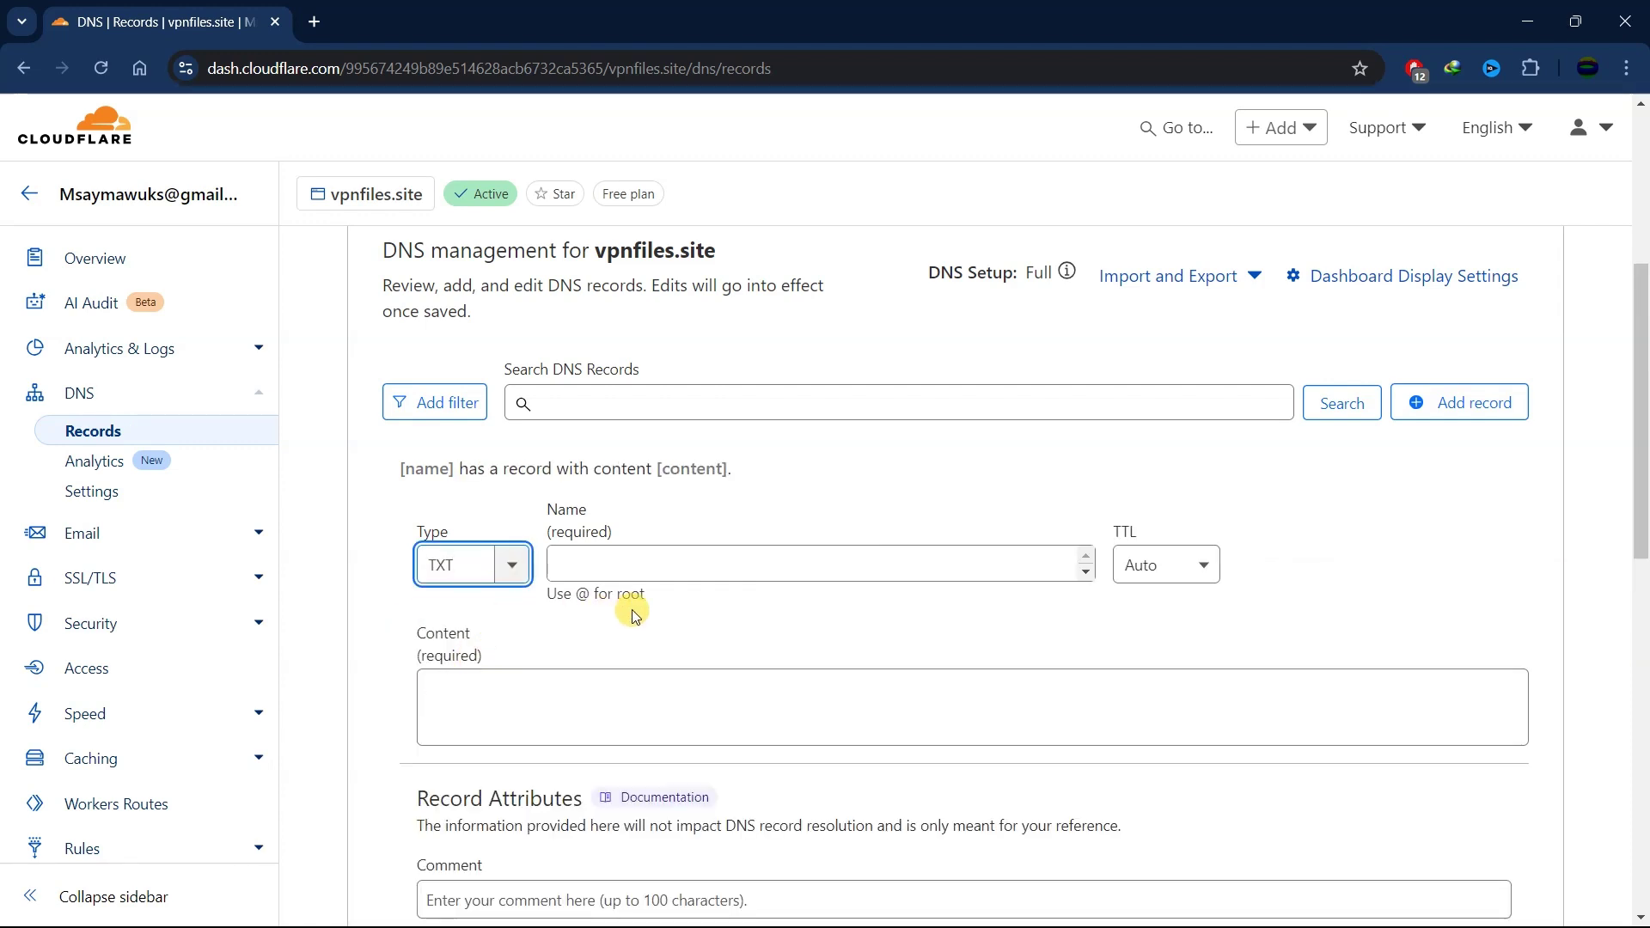
{"action": "left_click", "coordinate": [640, 563]}
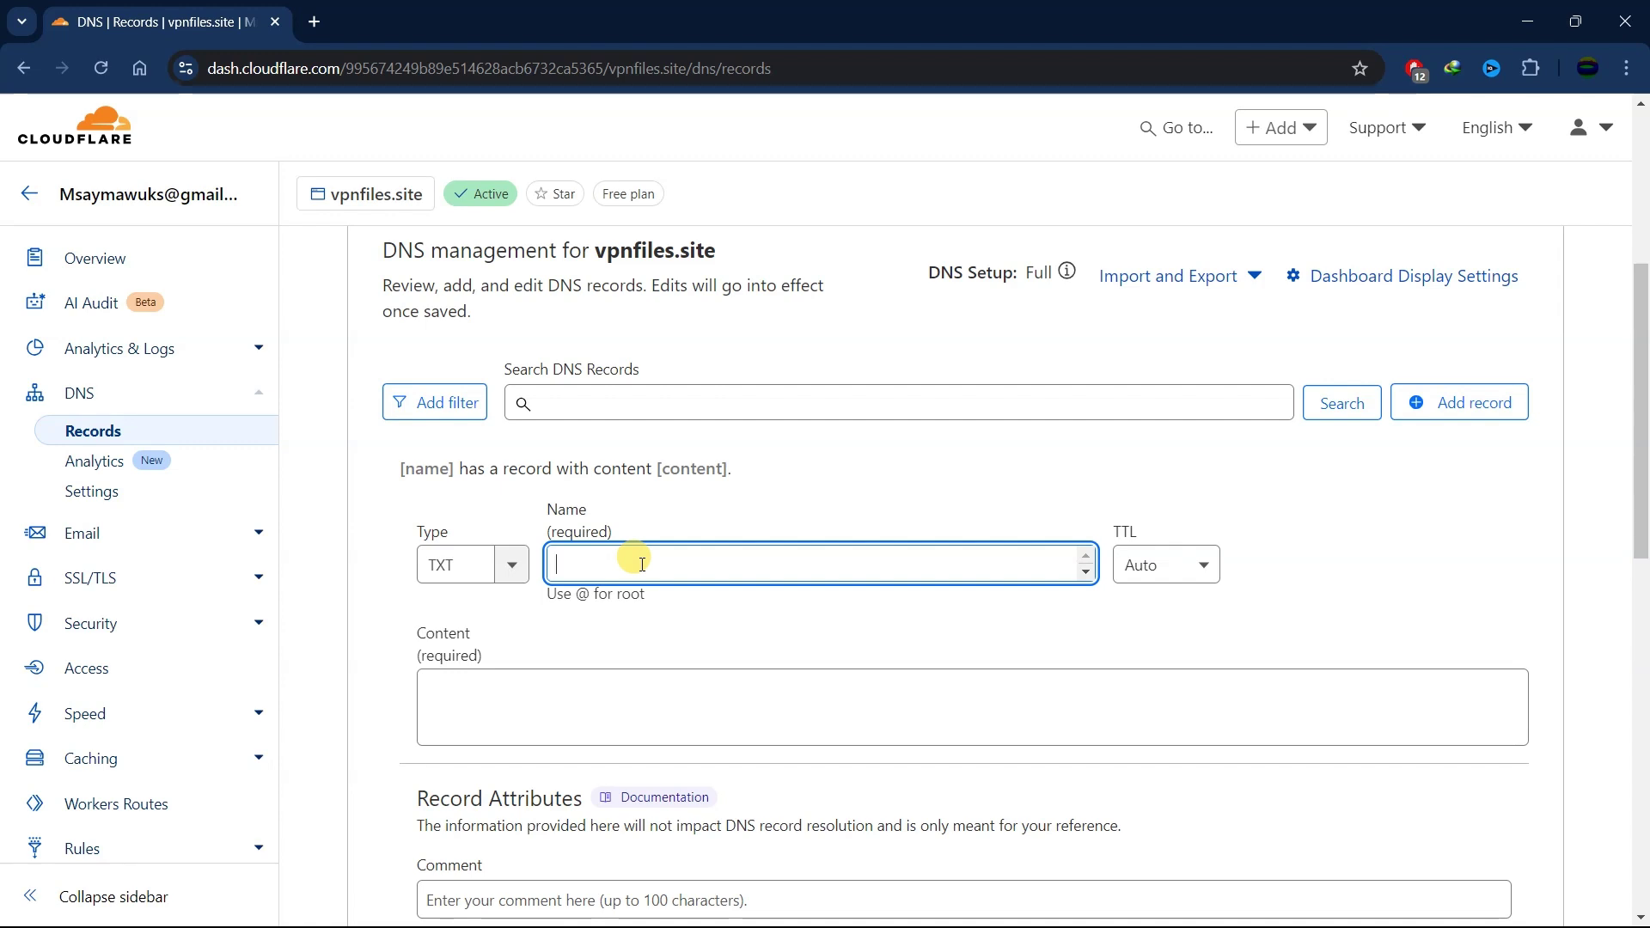
{"action": "type", "text": "@"}
{"action": "left_click", "coordinate": [506, 710]}
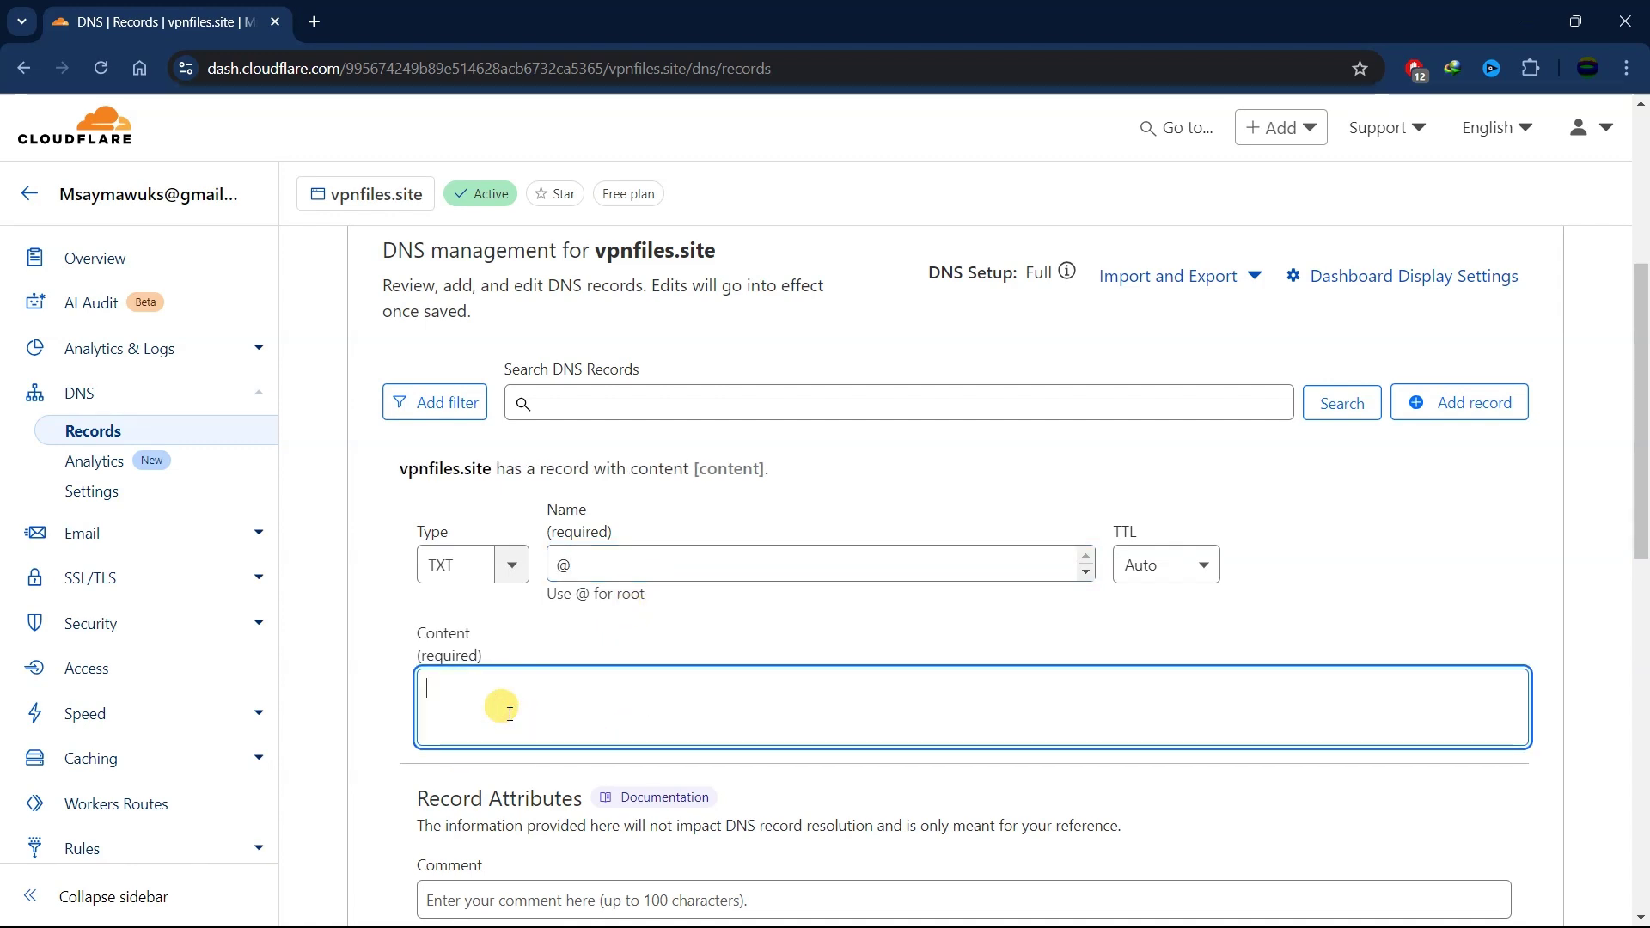
{"action": "type", "text": "v=spf1 include:spf.improvmx.com ~all"}
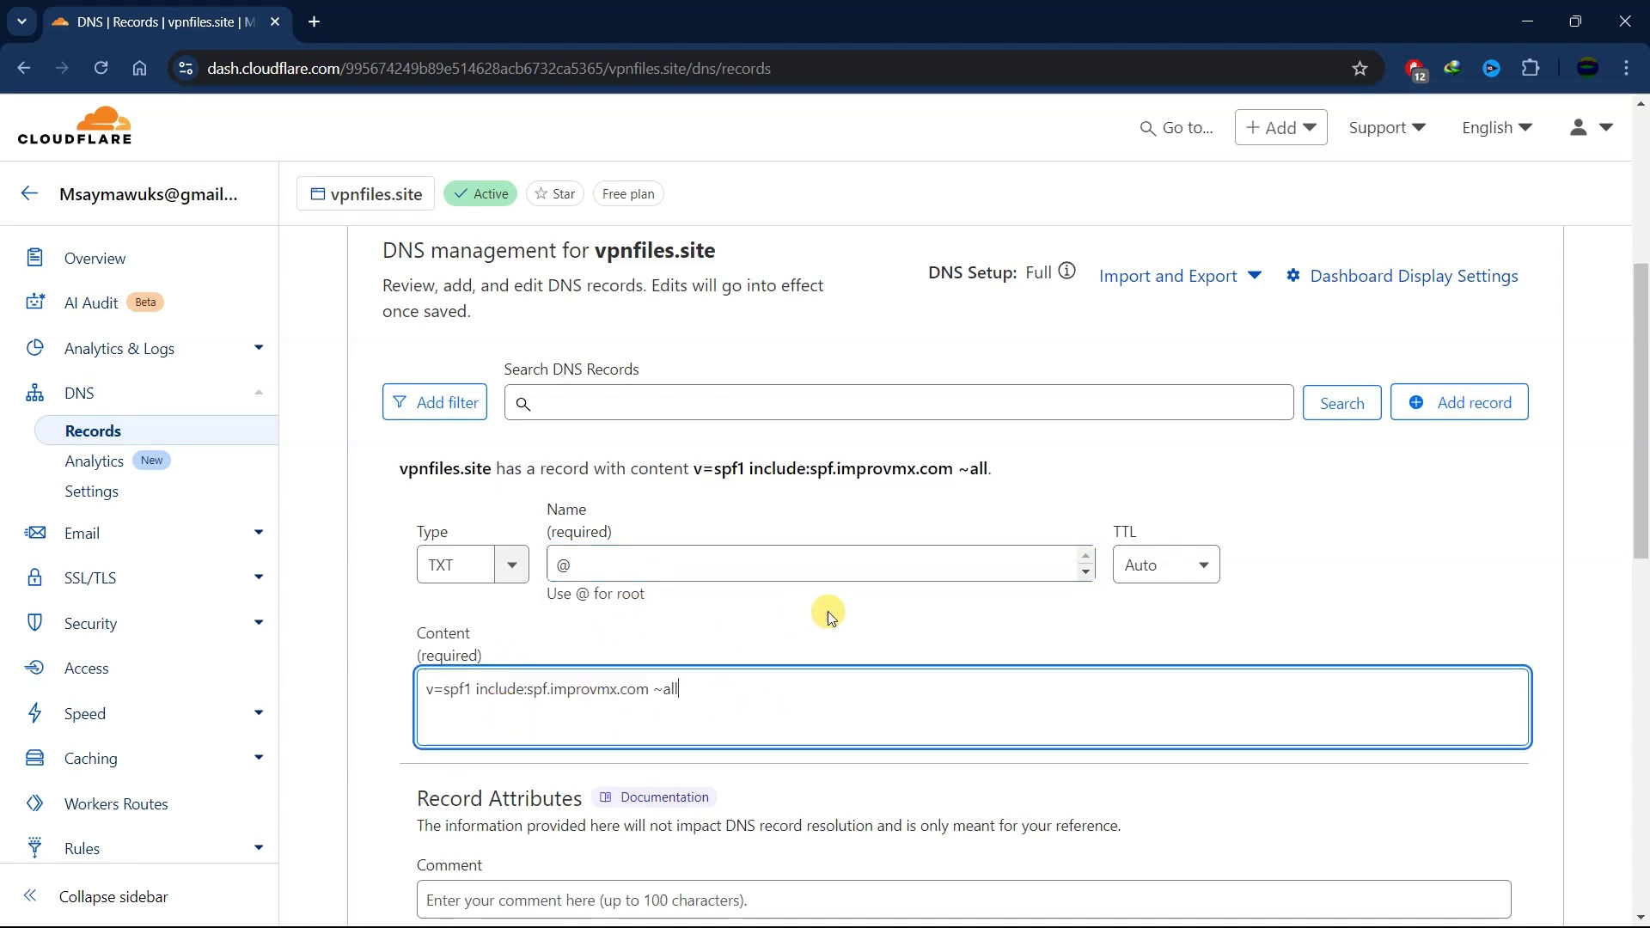
{"action": "scroll", "coordinate": [859, 606], "scroll_direction": "down", "scroll_amount": 2}
{"action": "left_click", "coordinate": [1488, 785]}
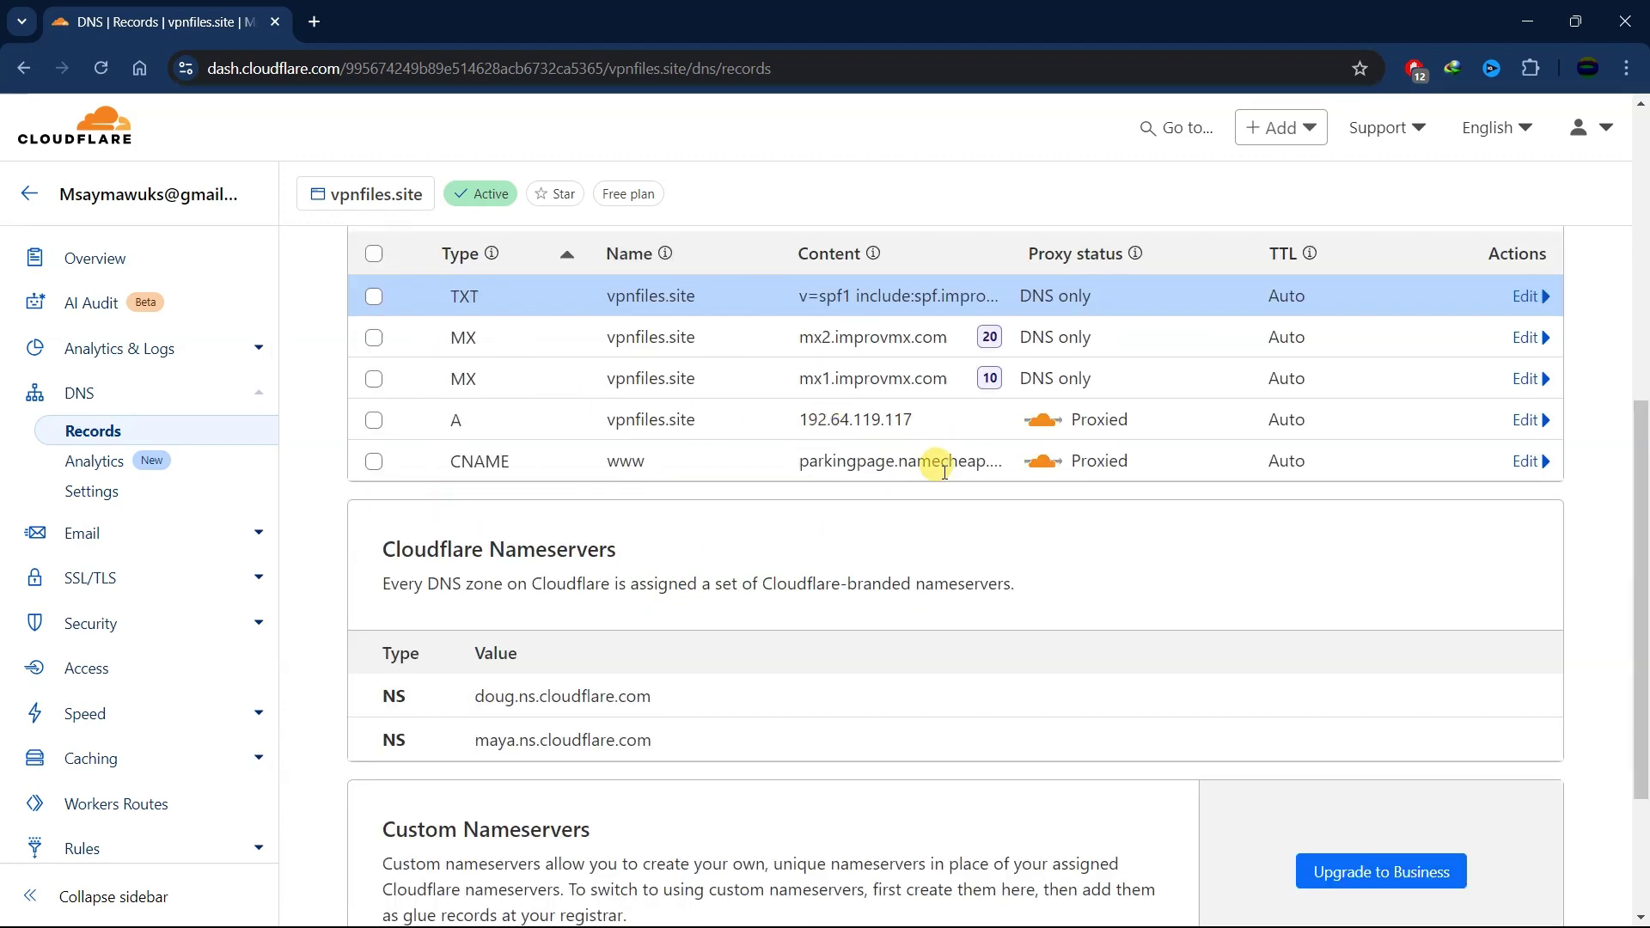
{"action": "left_click", "coordinate": [1509, 12]}
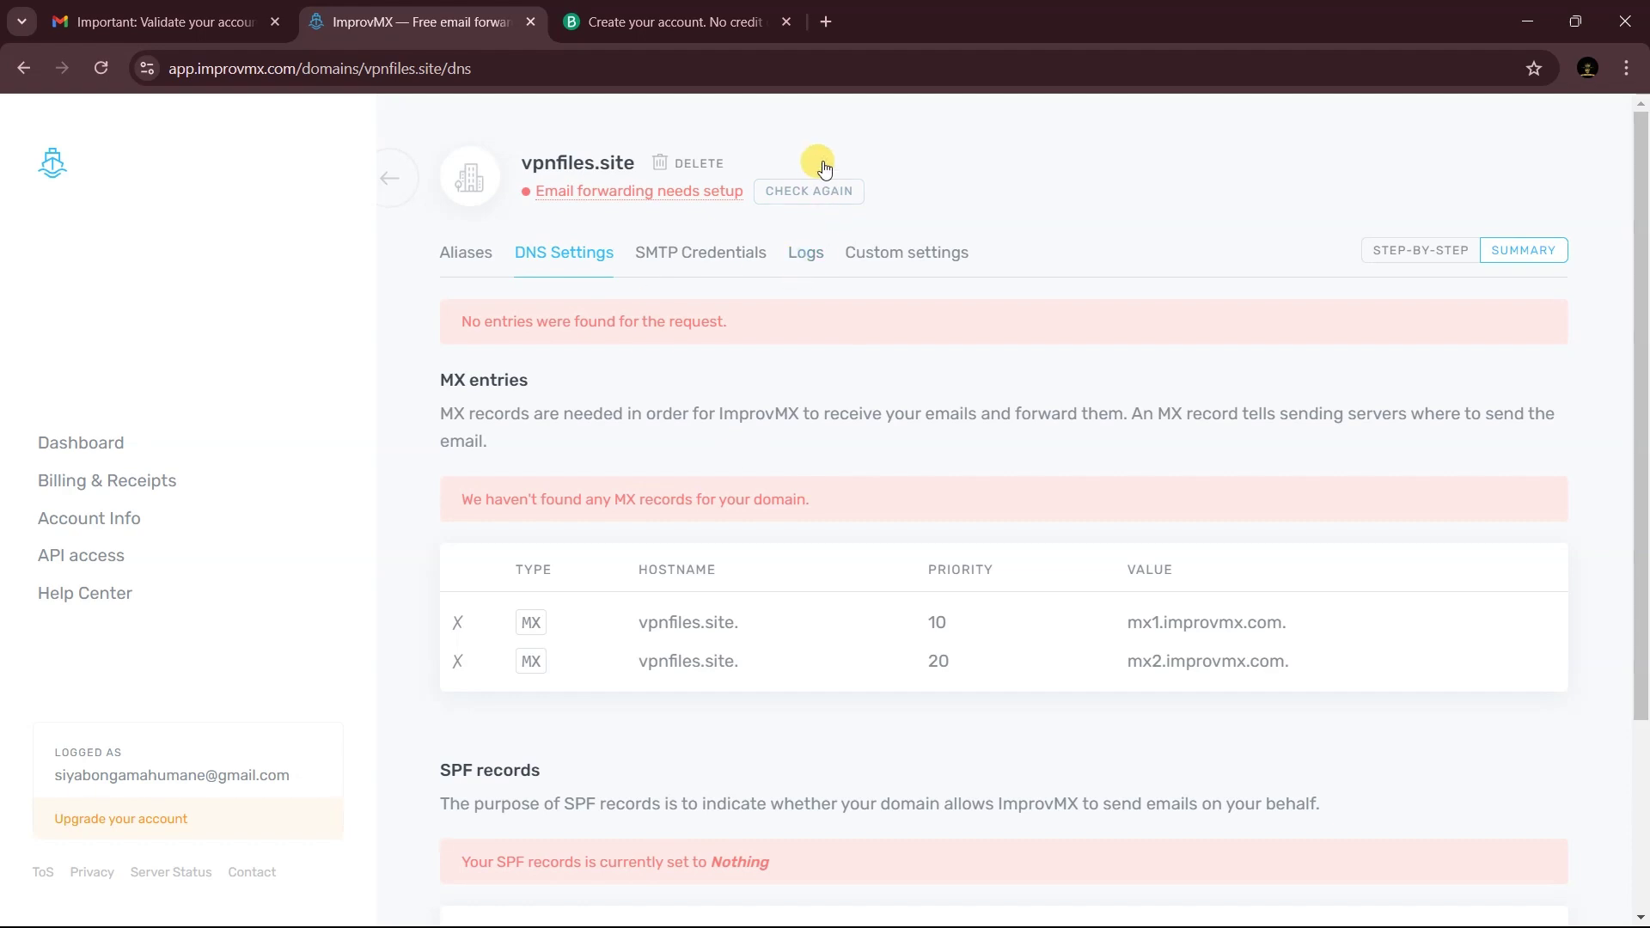
- Recheck vpnfiles.site's DNS so its MX and SPF show verified, then return to its aliases
{"action": "left_click", "coordinate": [810, 190]}
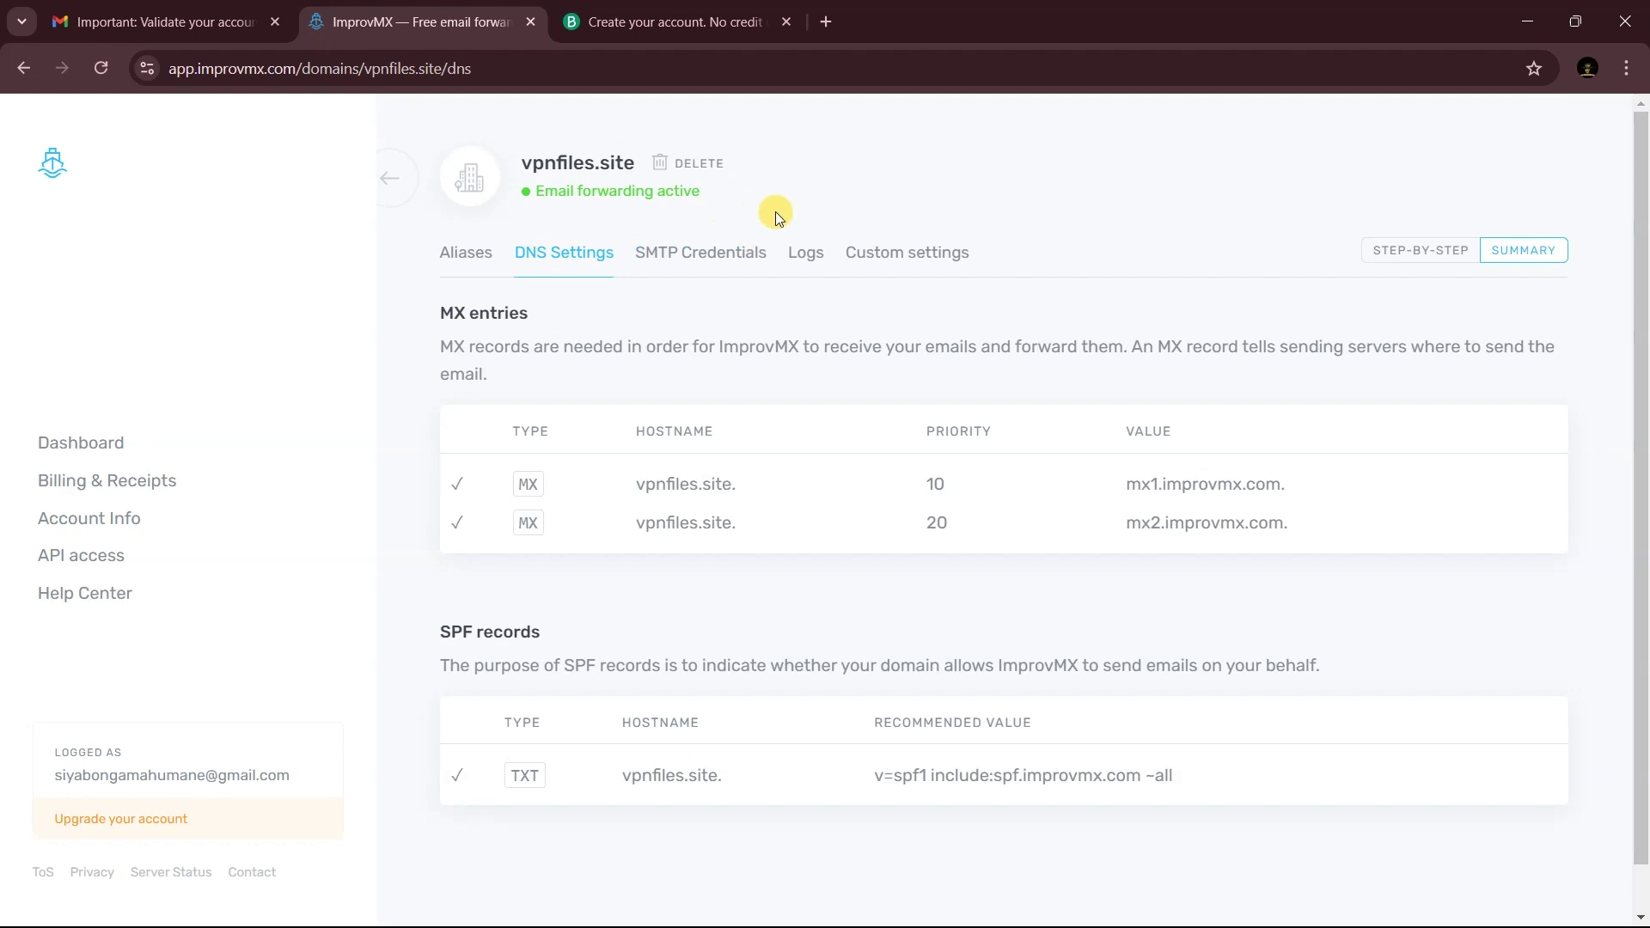
{"action": "key", "text": "alt+Left"}
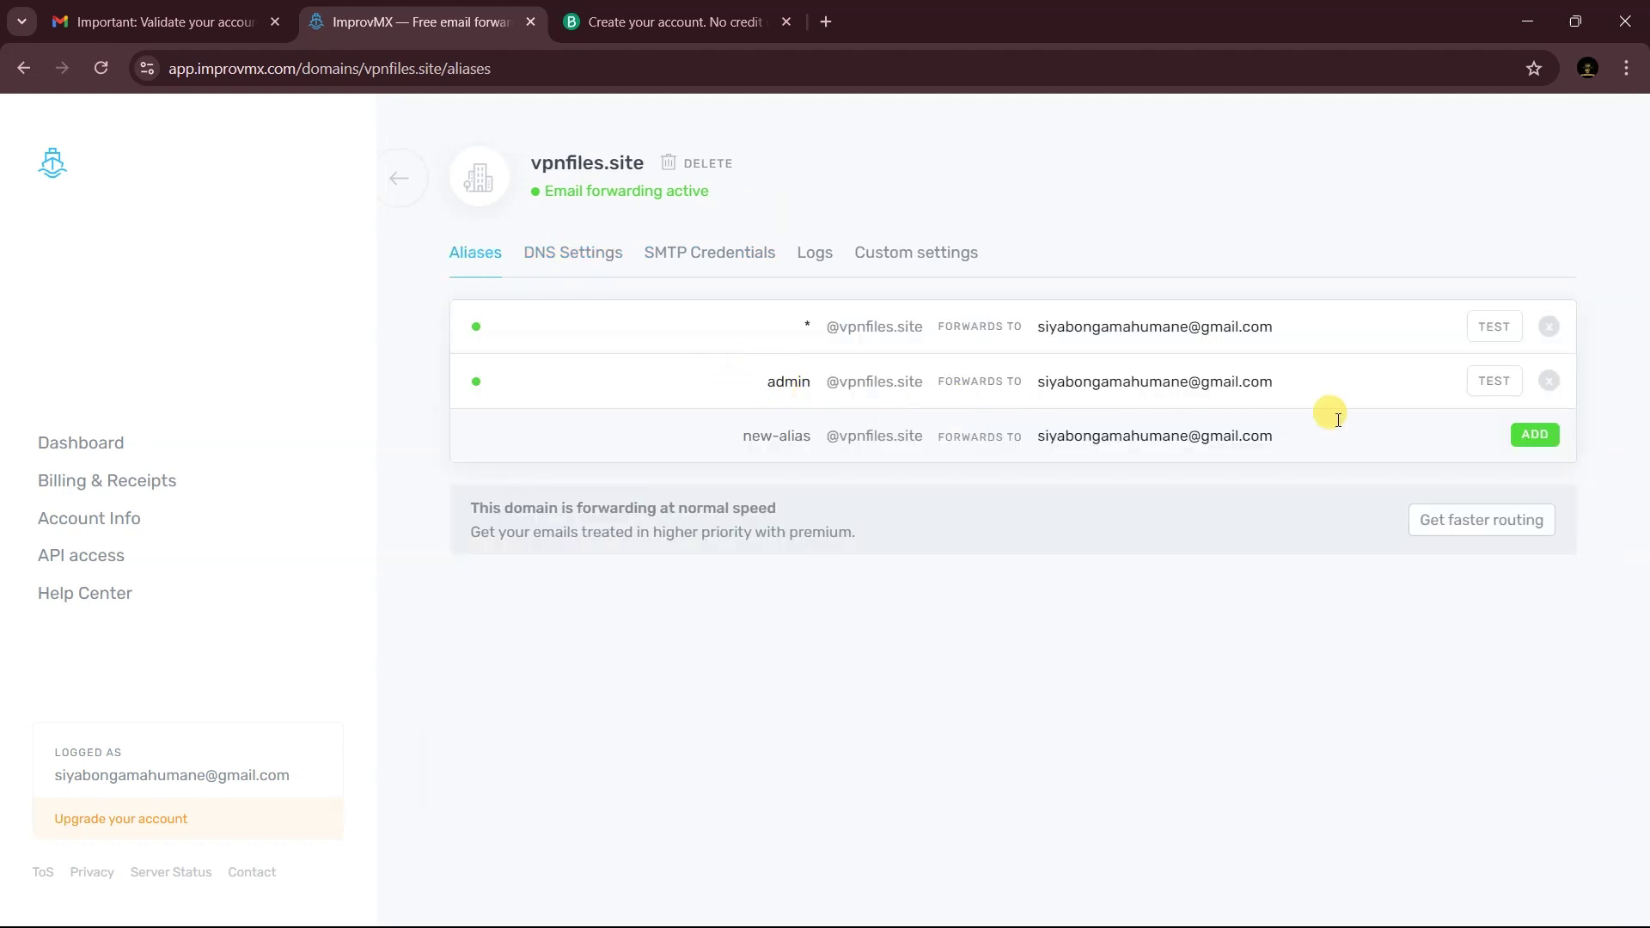
- Send ImprovMX's test for the admin alias and open the 'Alias test for vpnfiles.site' email in Gmail
{"action": "left_click", "coordinate": [1495, 383]}
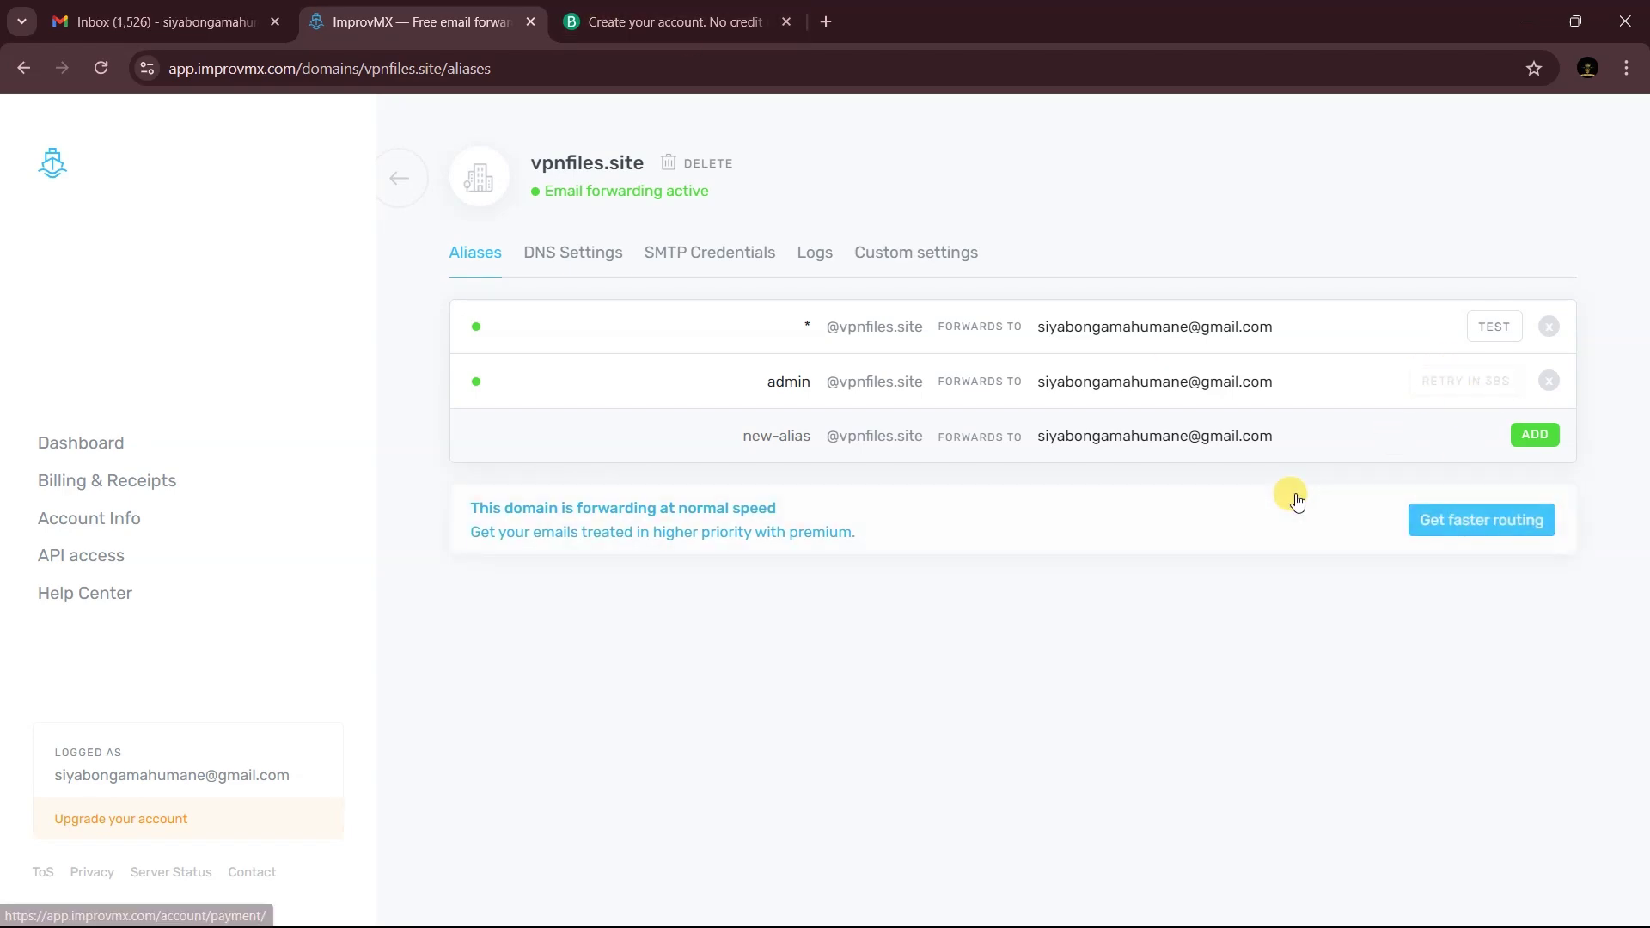
{"action": "left_click", "coordinate": [234, 9]}
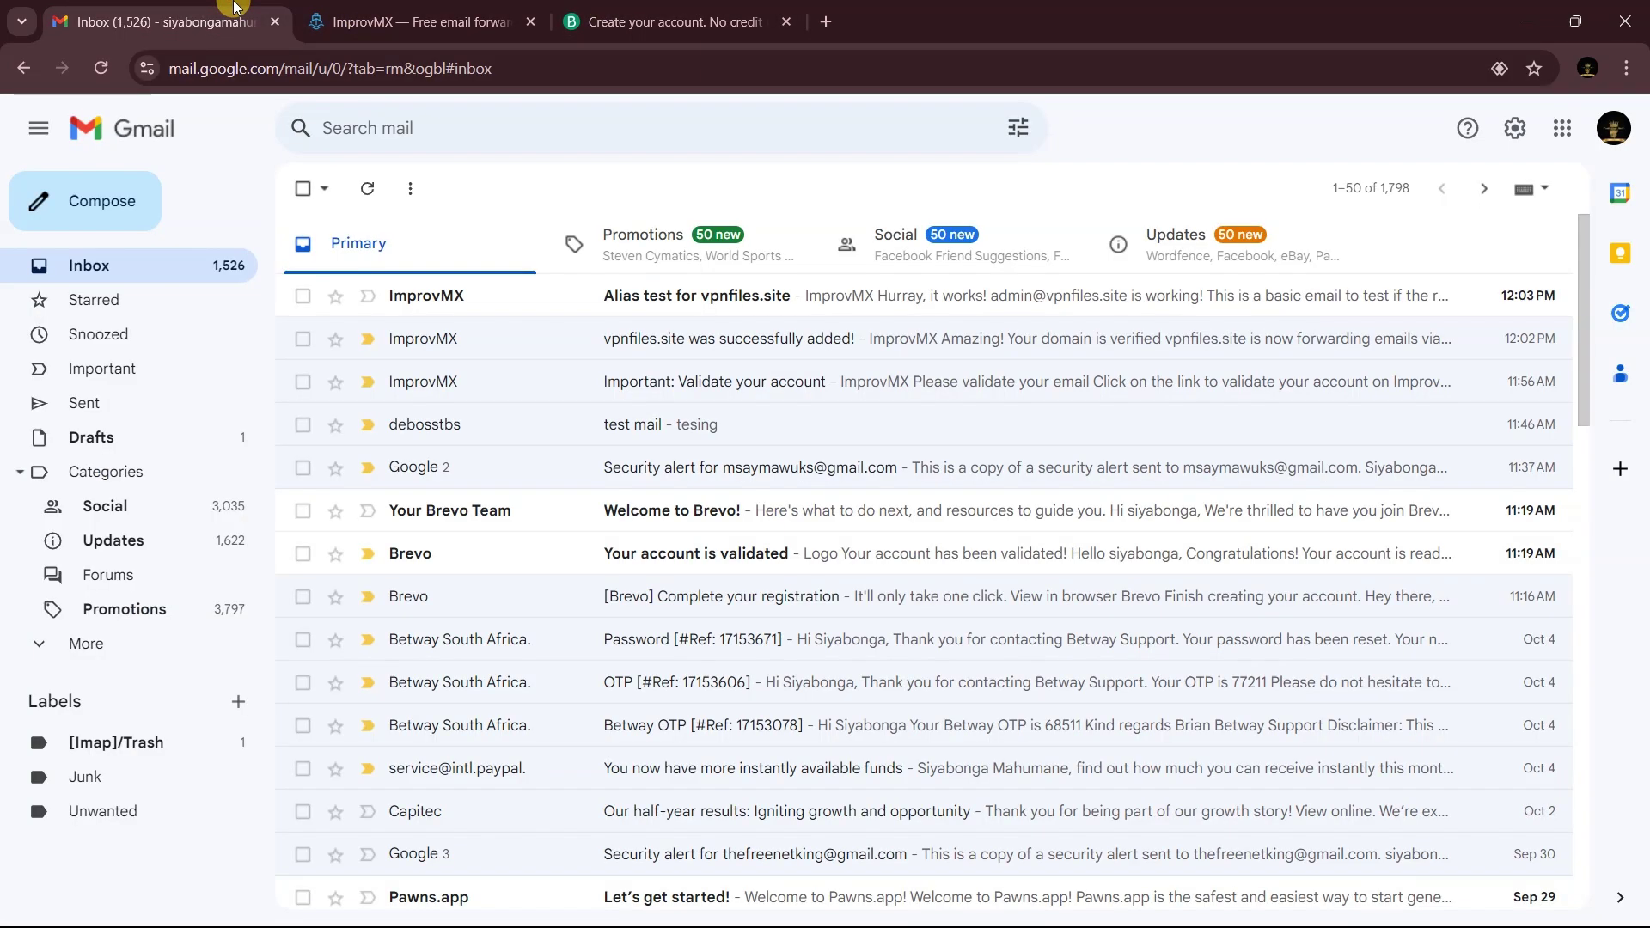
{"action": "left_click", "coordinate": [655, 297]}
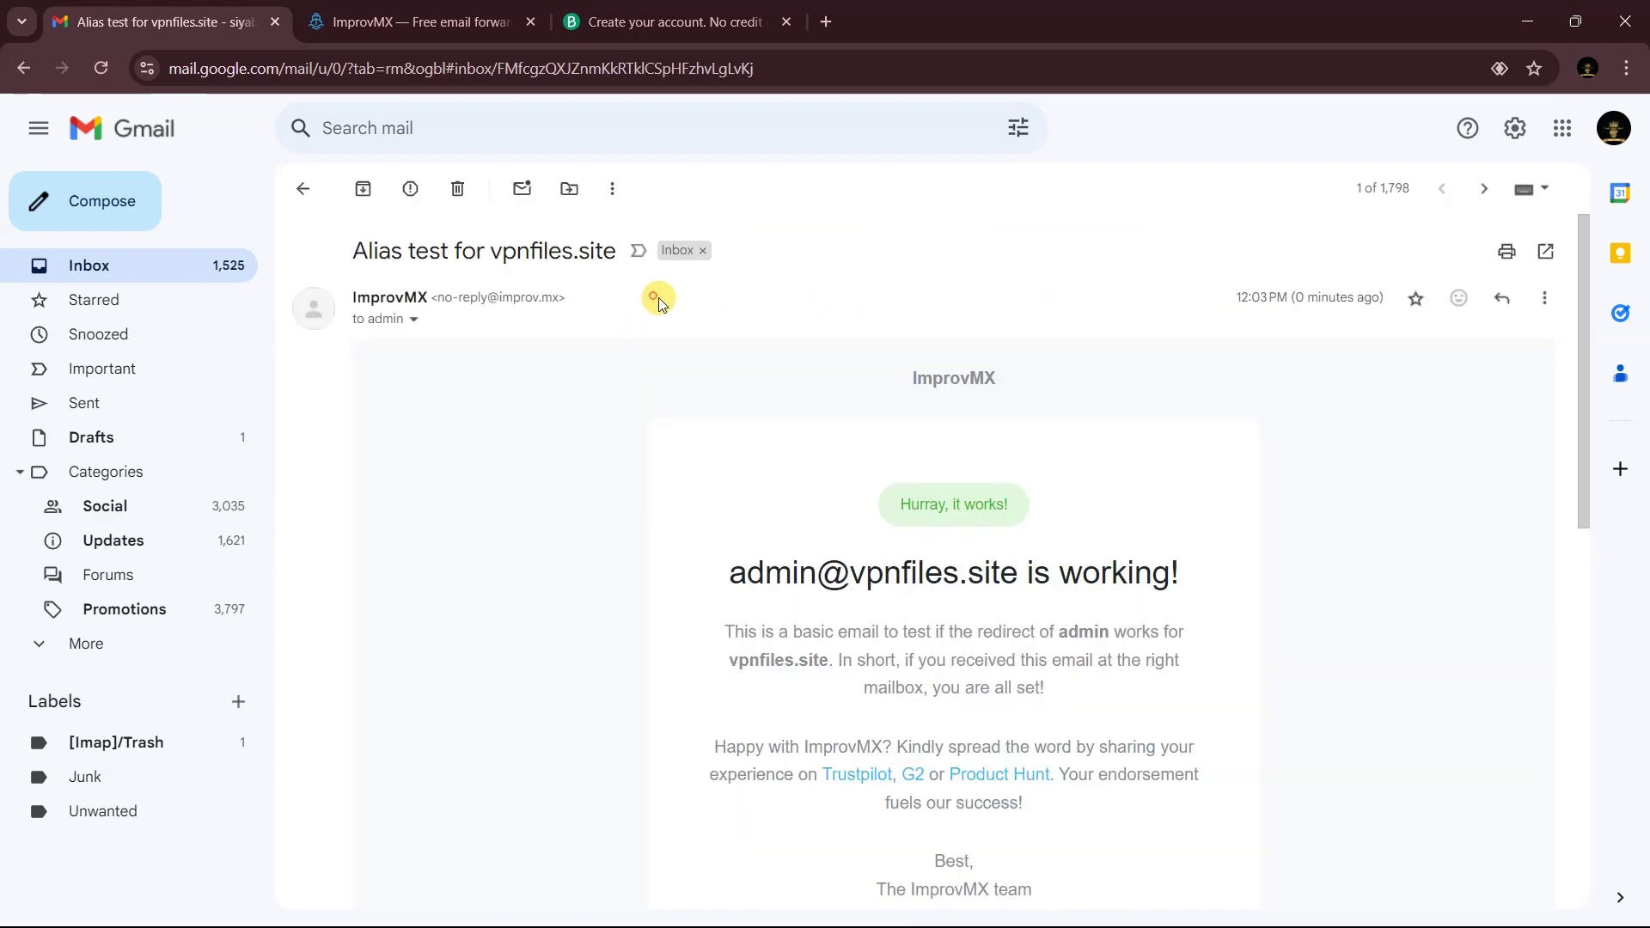
{"action": "scroll", "coordinate": [658, 297], "scroll_direction": "down", "scroll_amount": 1}
{"action": "left_click_drag", "start_coordinate": [792, 465], "coordinate": [689, 456]}
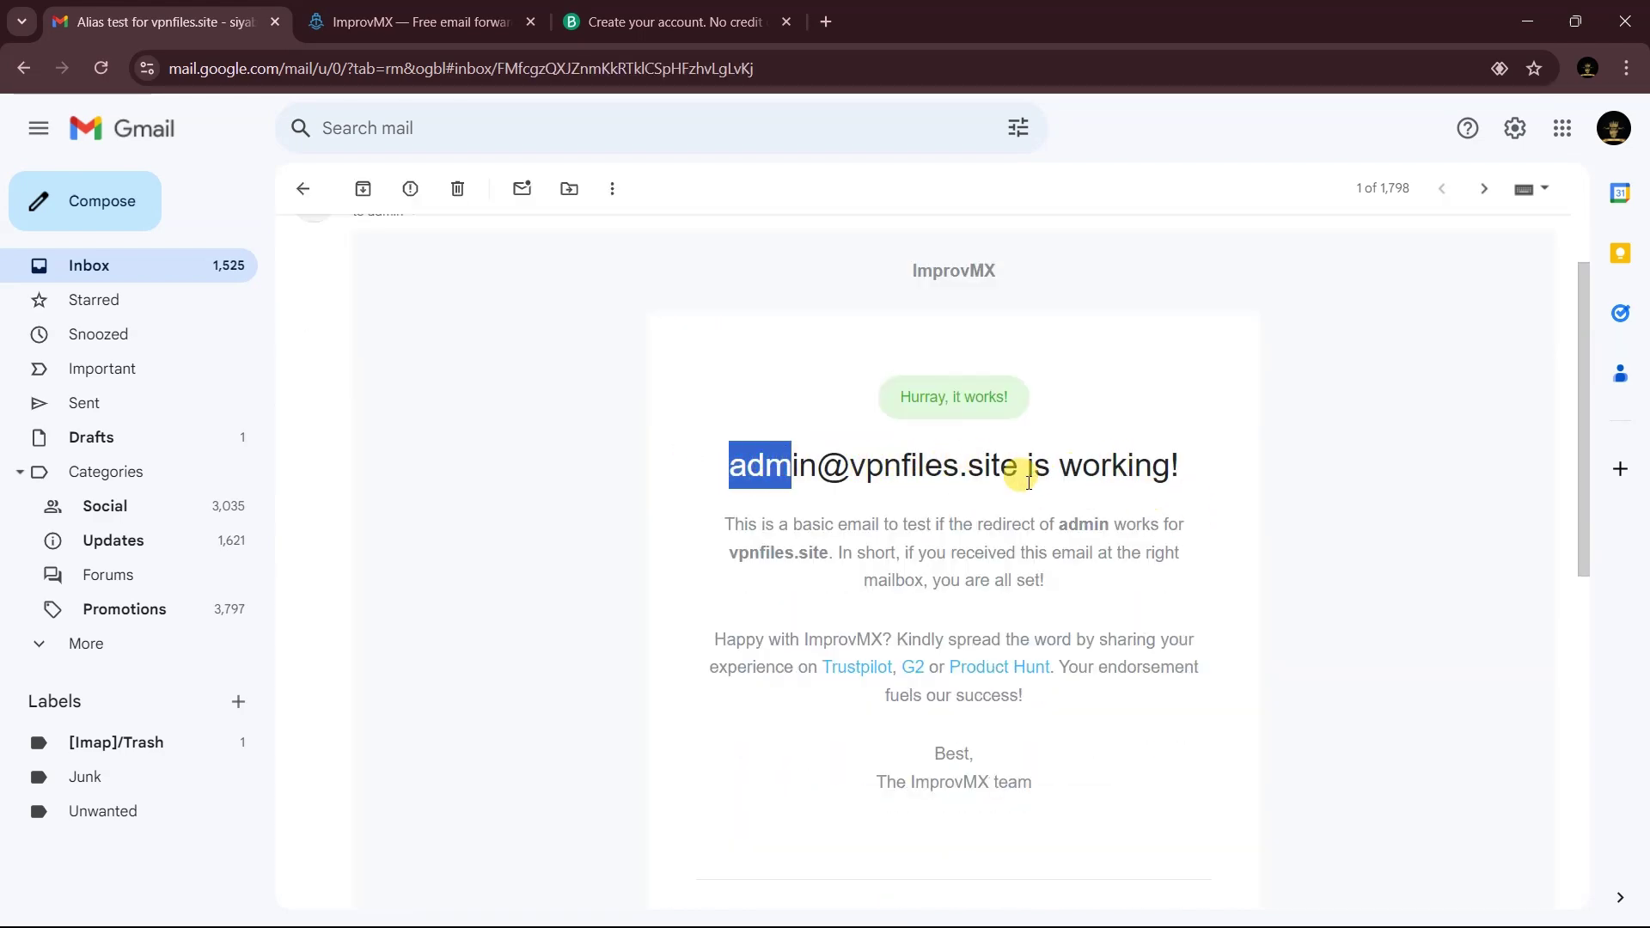
{"action": "left_click", "coordinate": [785, 487]}
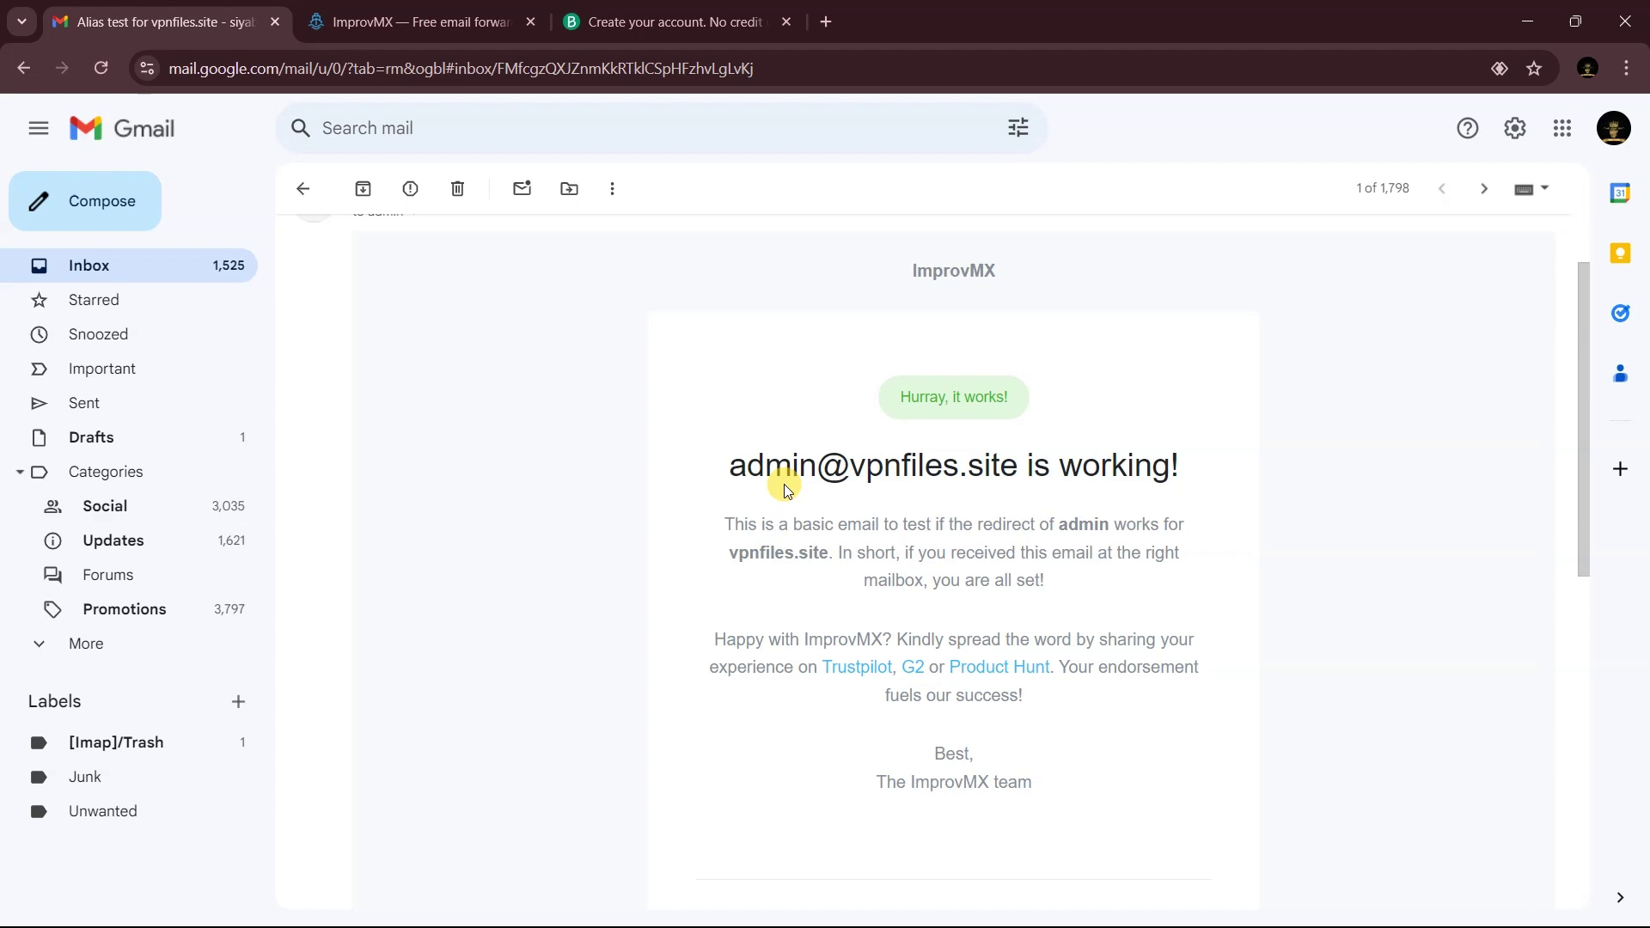
{"action": "left_click_drag", "start_coordinate": [732, 465], "coordinate": [898, 465]}
{"action": "left_click", "coordinate": [802, 464]}
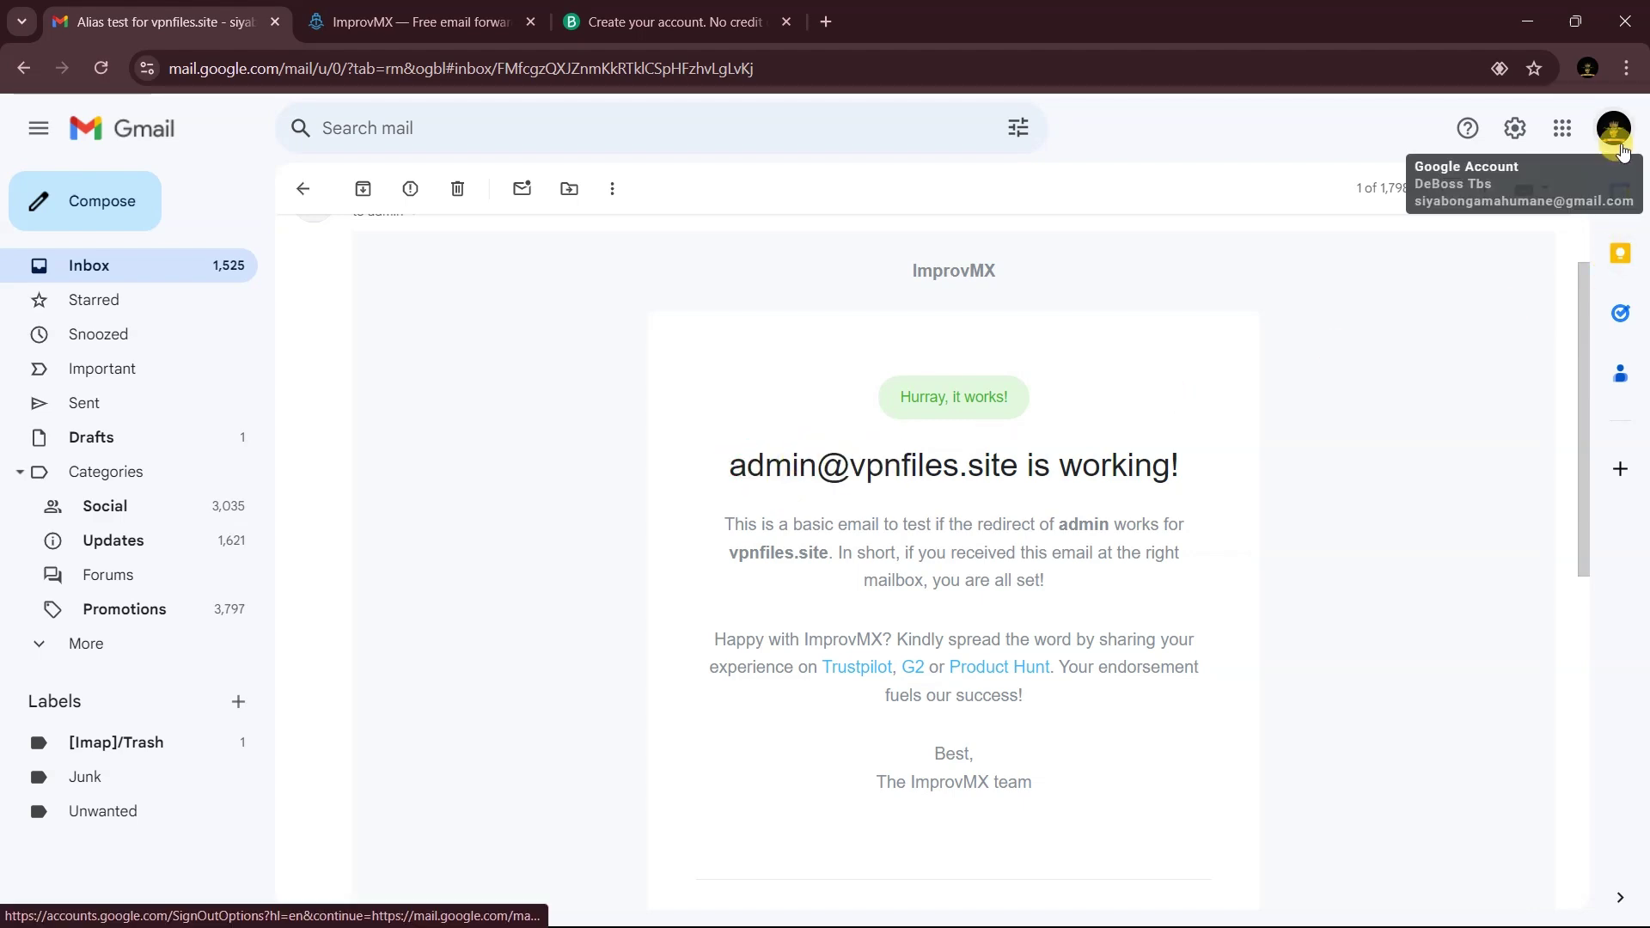
{"action": "left_click", "coordinate": [1615, 130]}
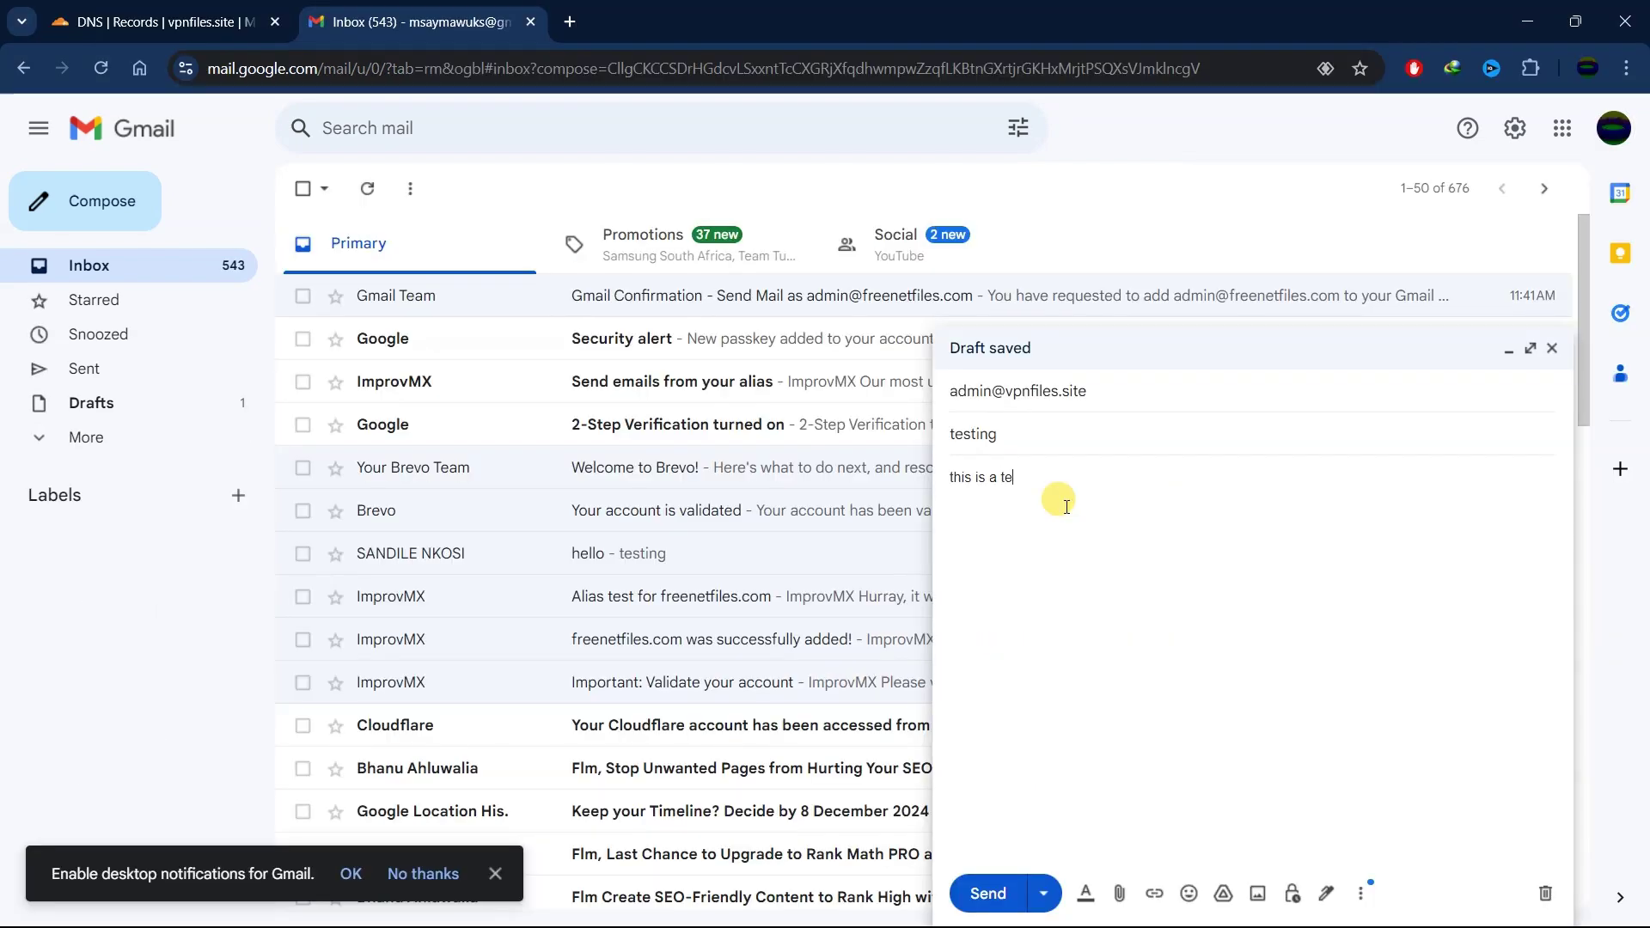
{"action": "type", "text": "s is a test mail"}
{"action": "left_click", "coordinate": [987, 894]}
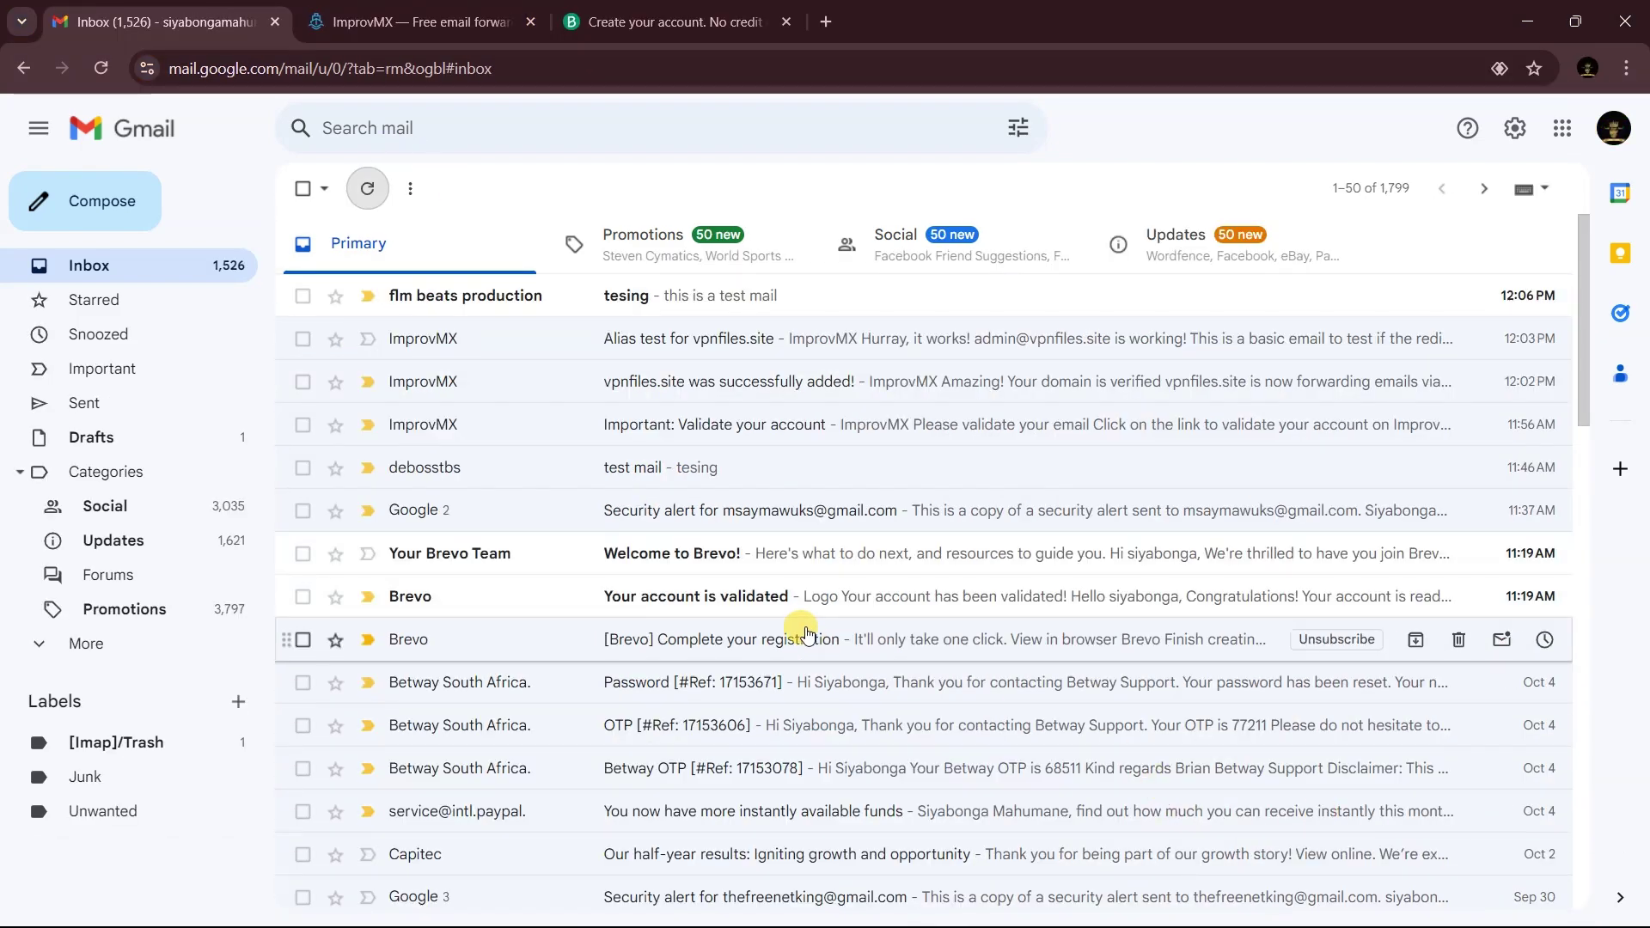
{"action": "left_click", "coordinate": [678, 304]}
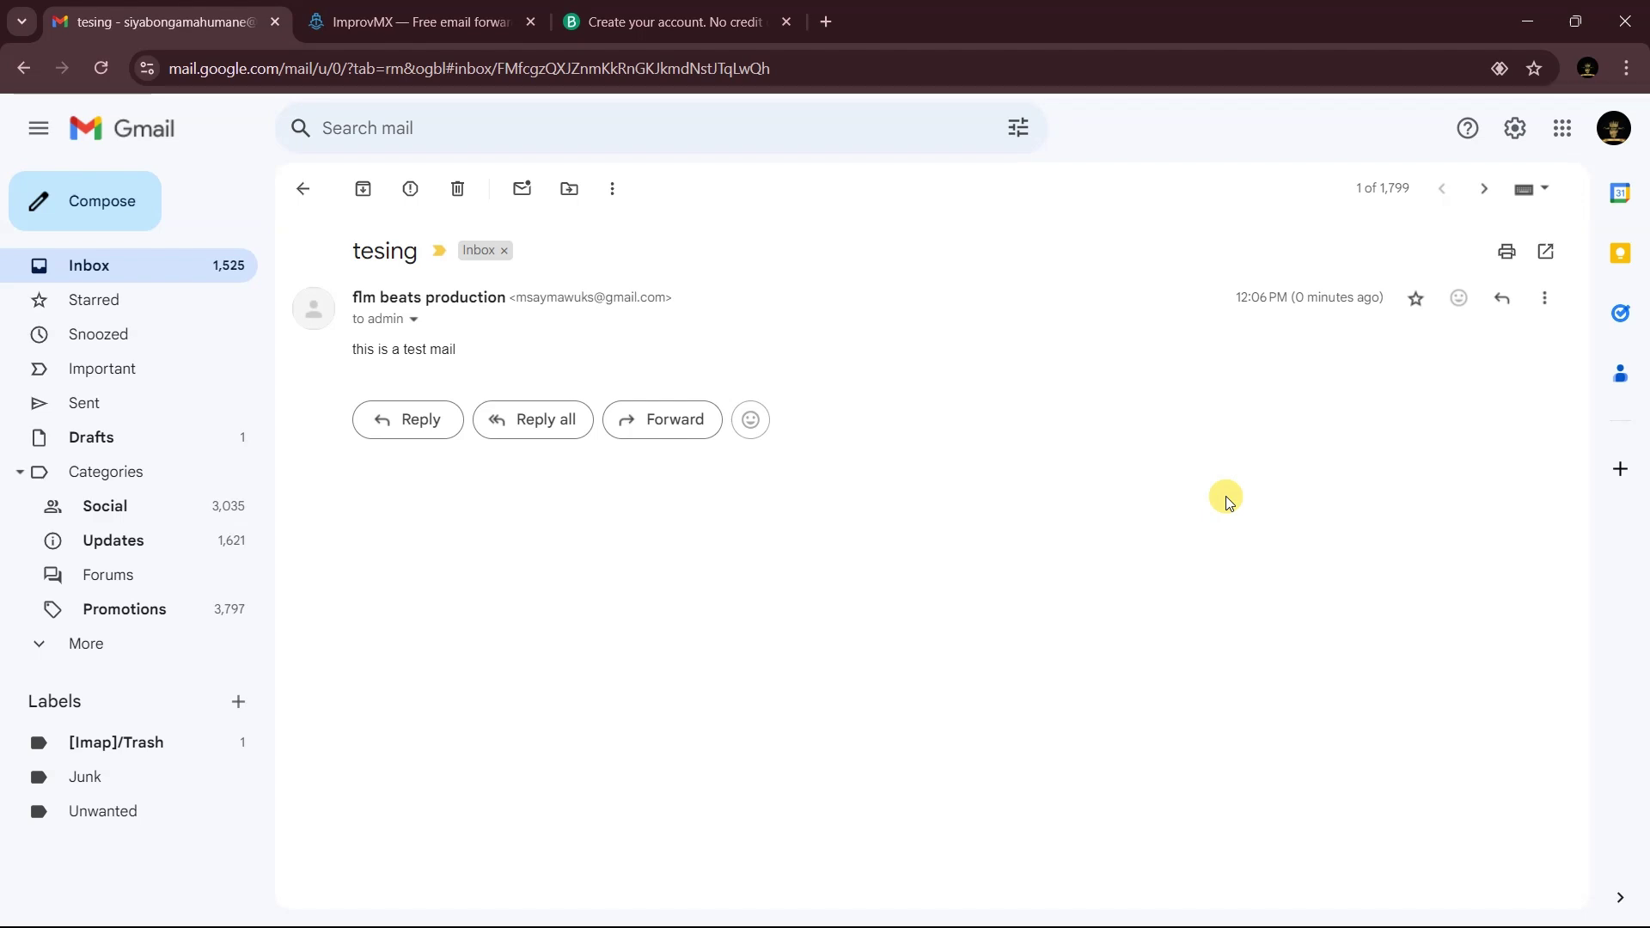
{"action": "key", "text": "ctrl+shift+Tab"}
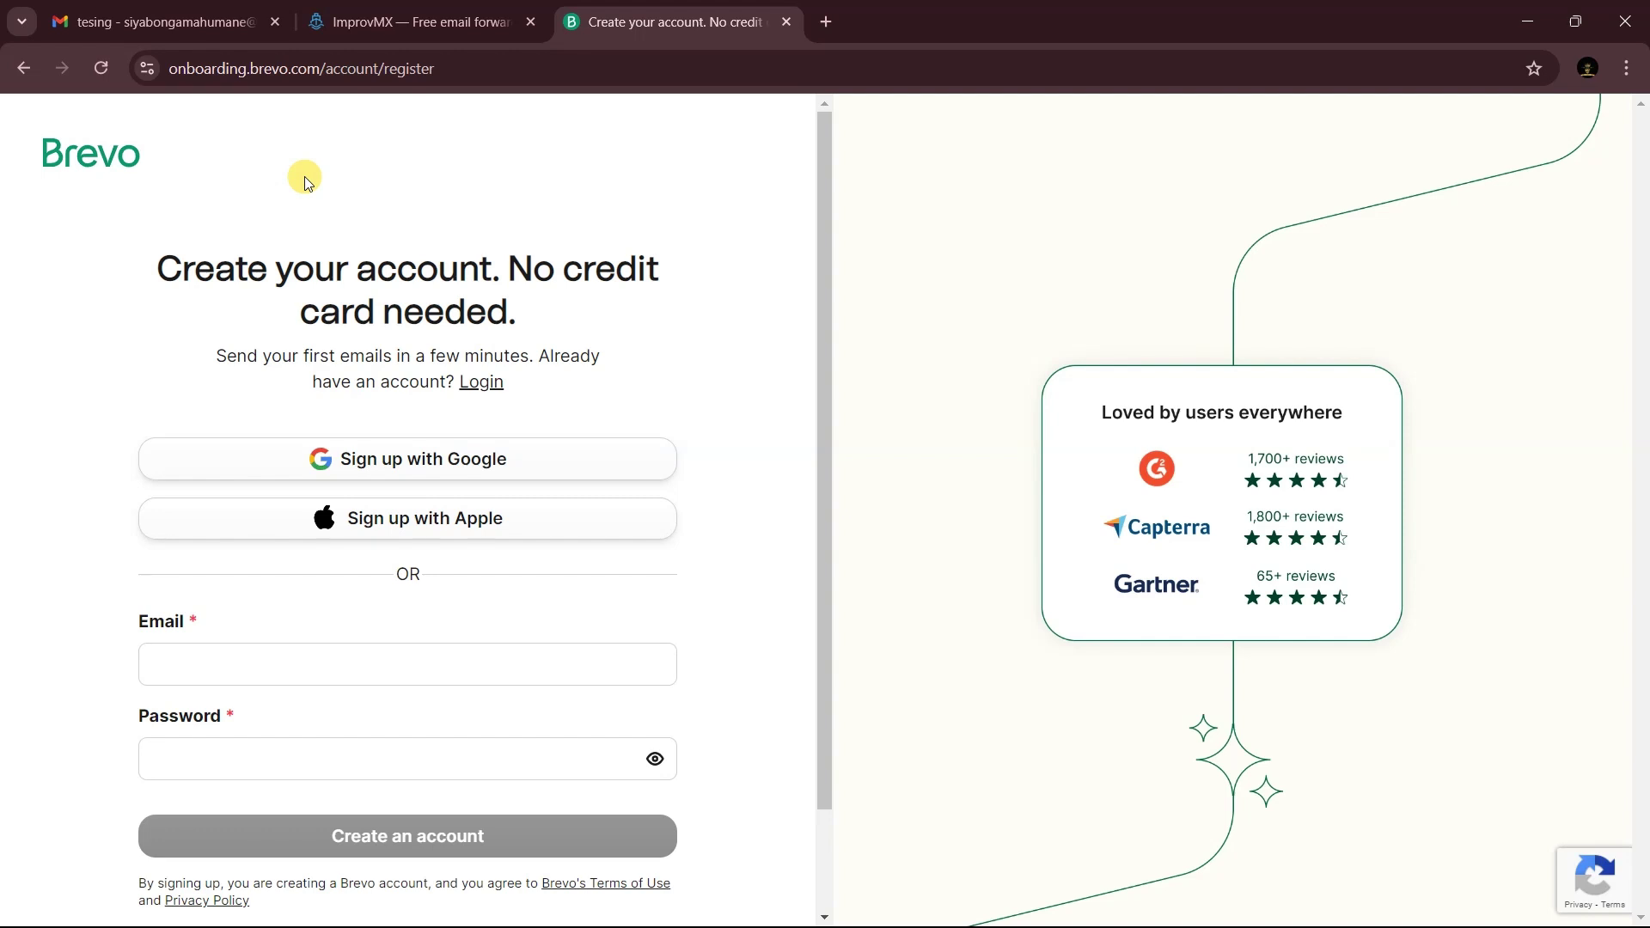
- Sign up to Brevo with the Google account and go to Senders, Domains & Dedicated IPs
{"action": "left_click", "coordinate": [403, 478]}
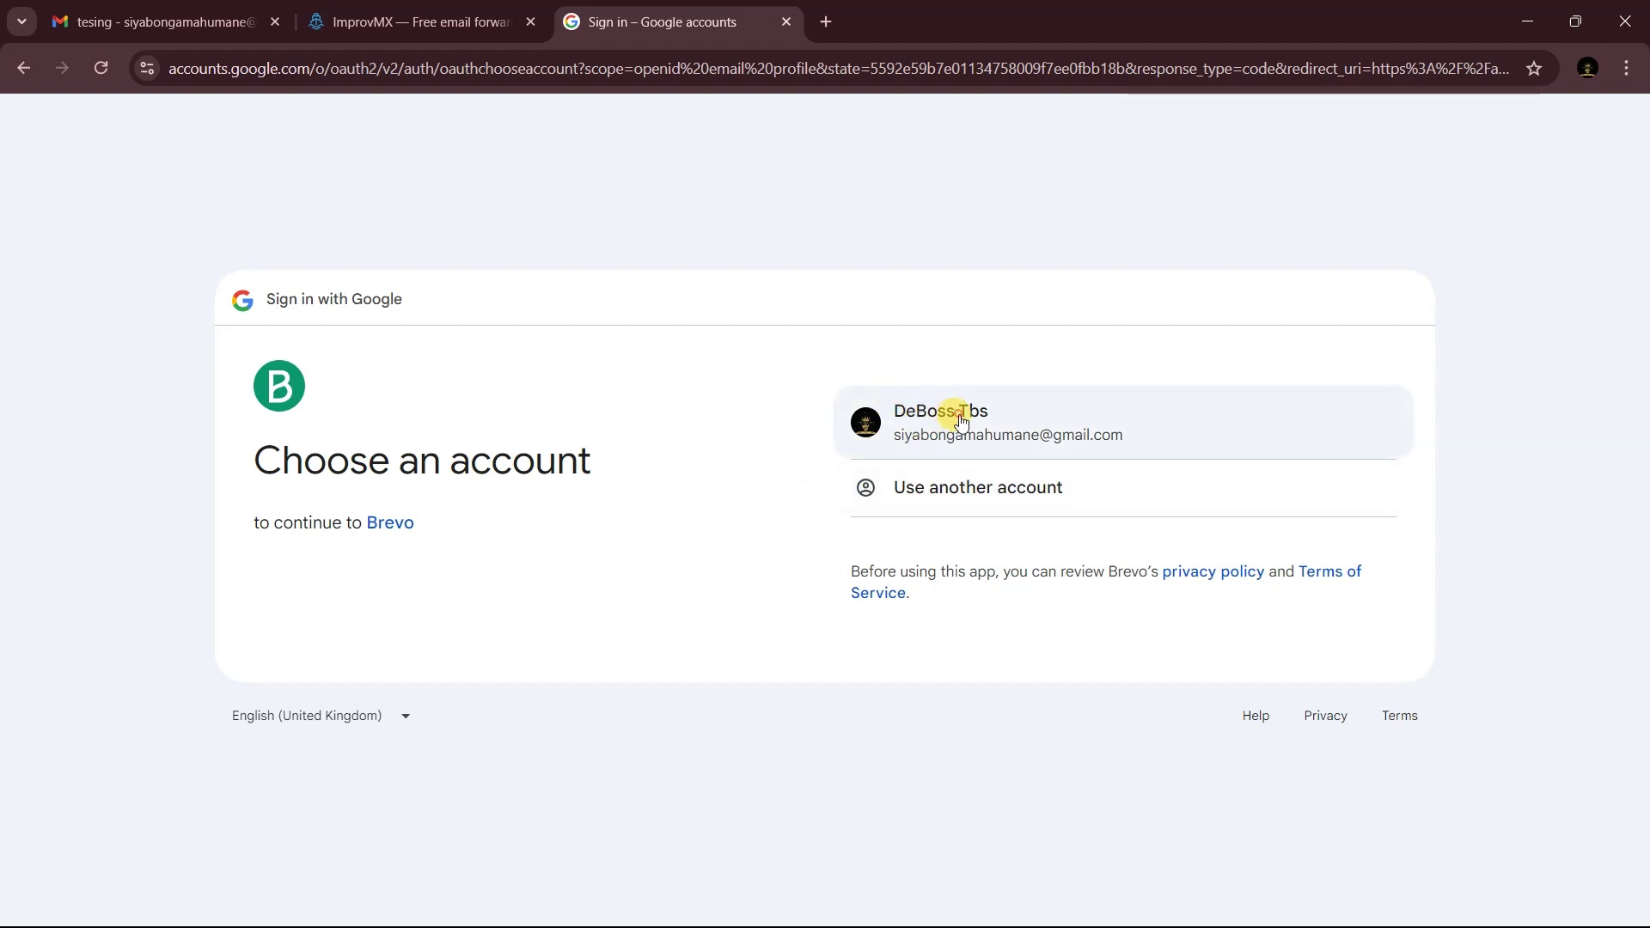
{"action": "left_click", "coordinate": [950, 413]}
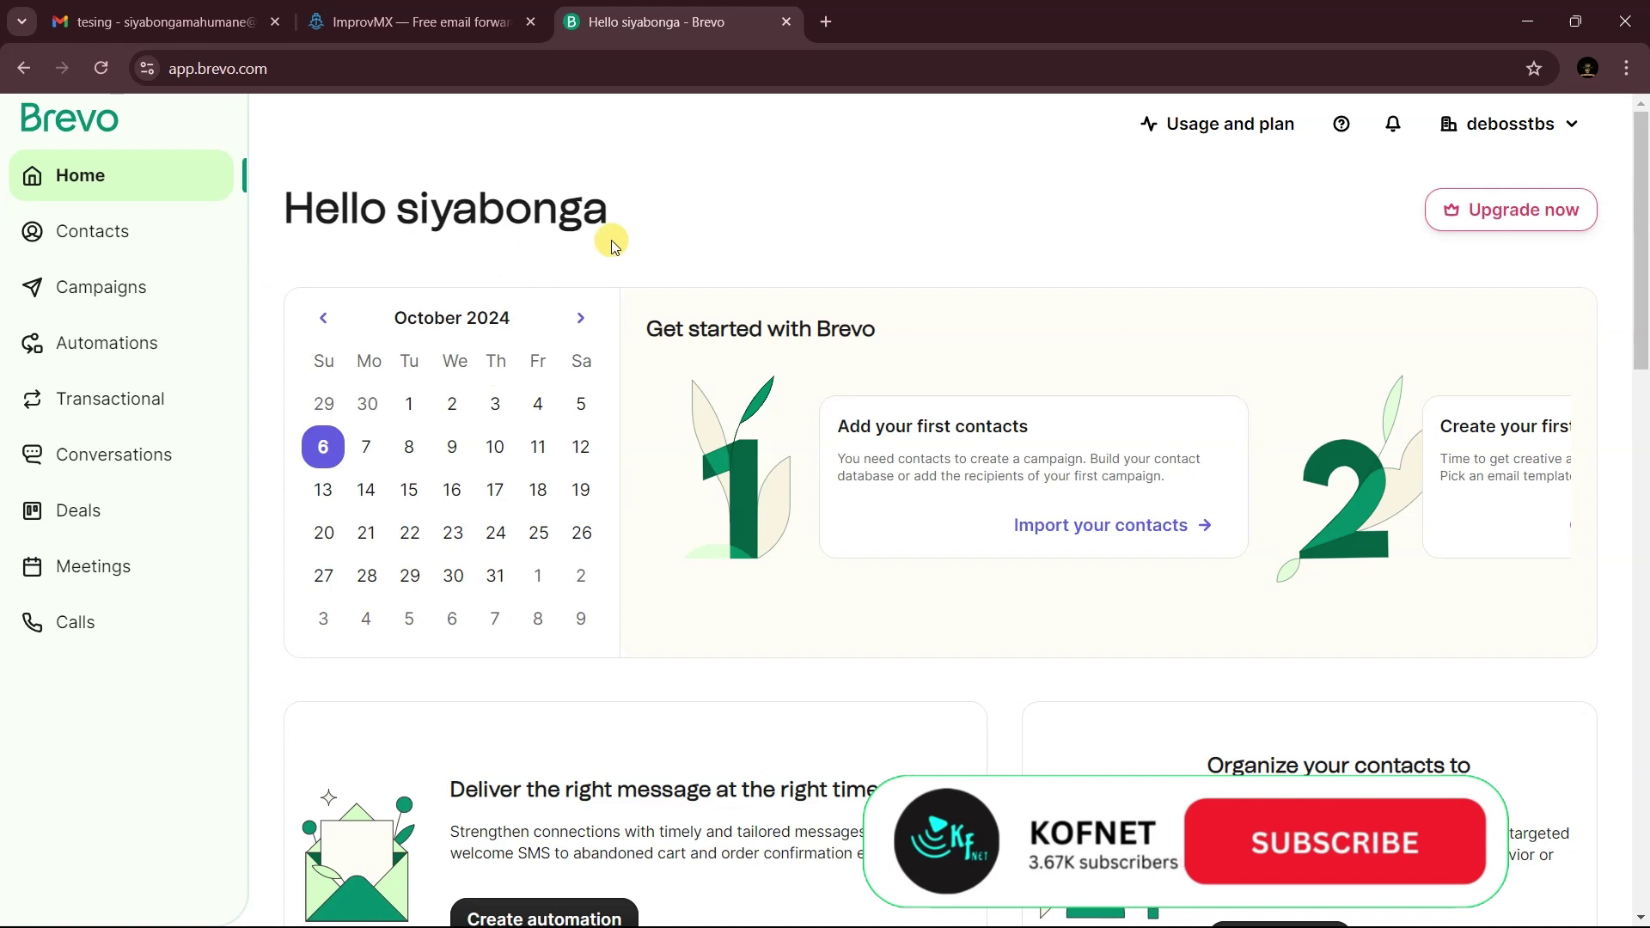
{"action": "left_click", "coordinate": [1533, 133]}
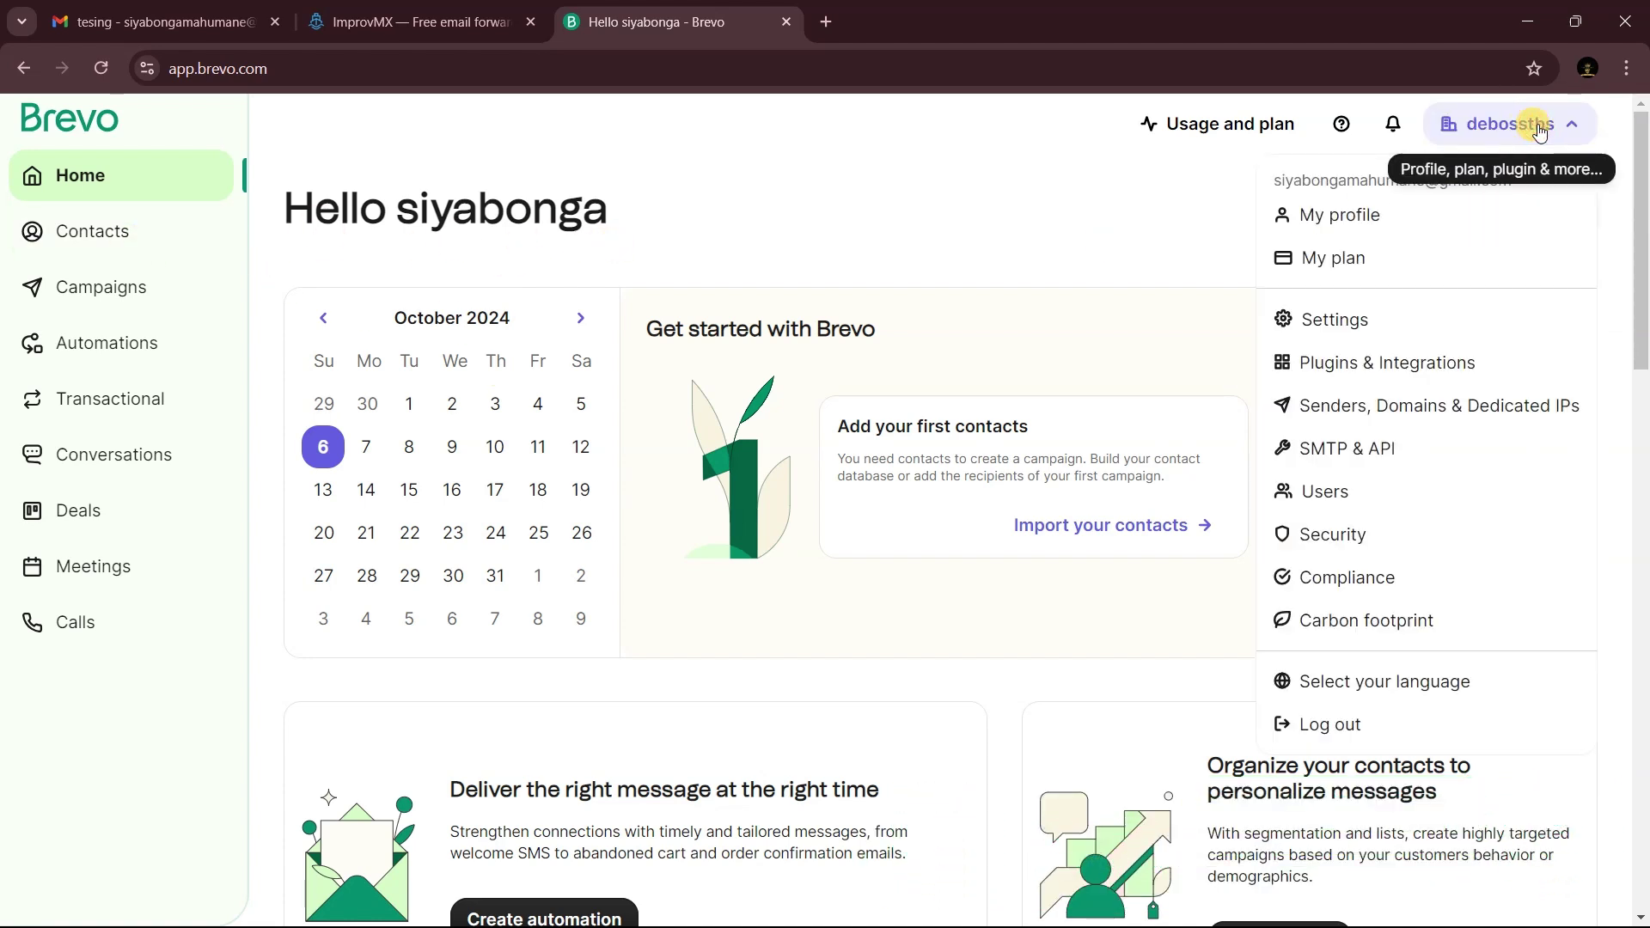
{"action": "left_click", "coordinate": [1416, 413]}
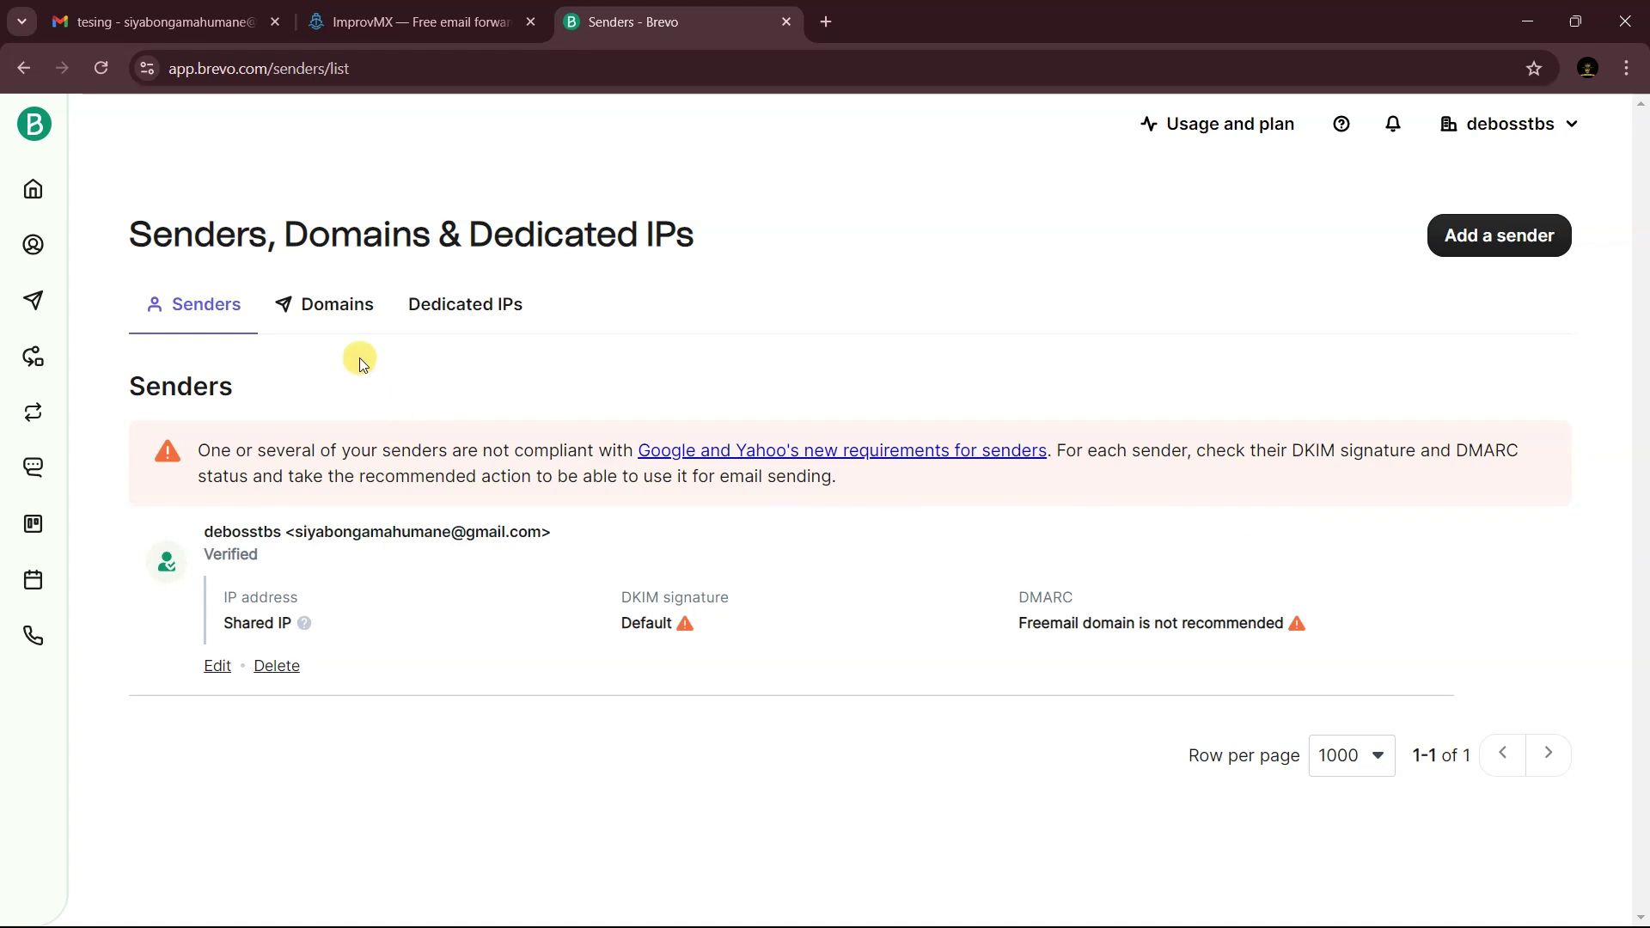
- Start adding a domain under Domains and enter vpnfiles.site as its name
{"action": "left_click", "coordinate": [357, 323]}
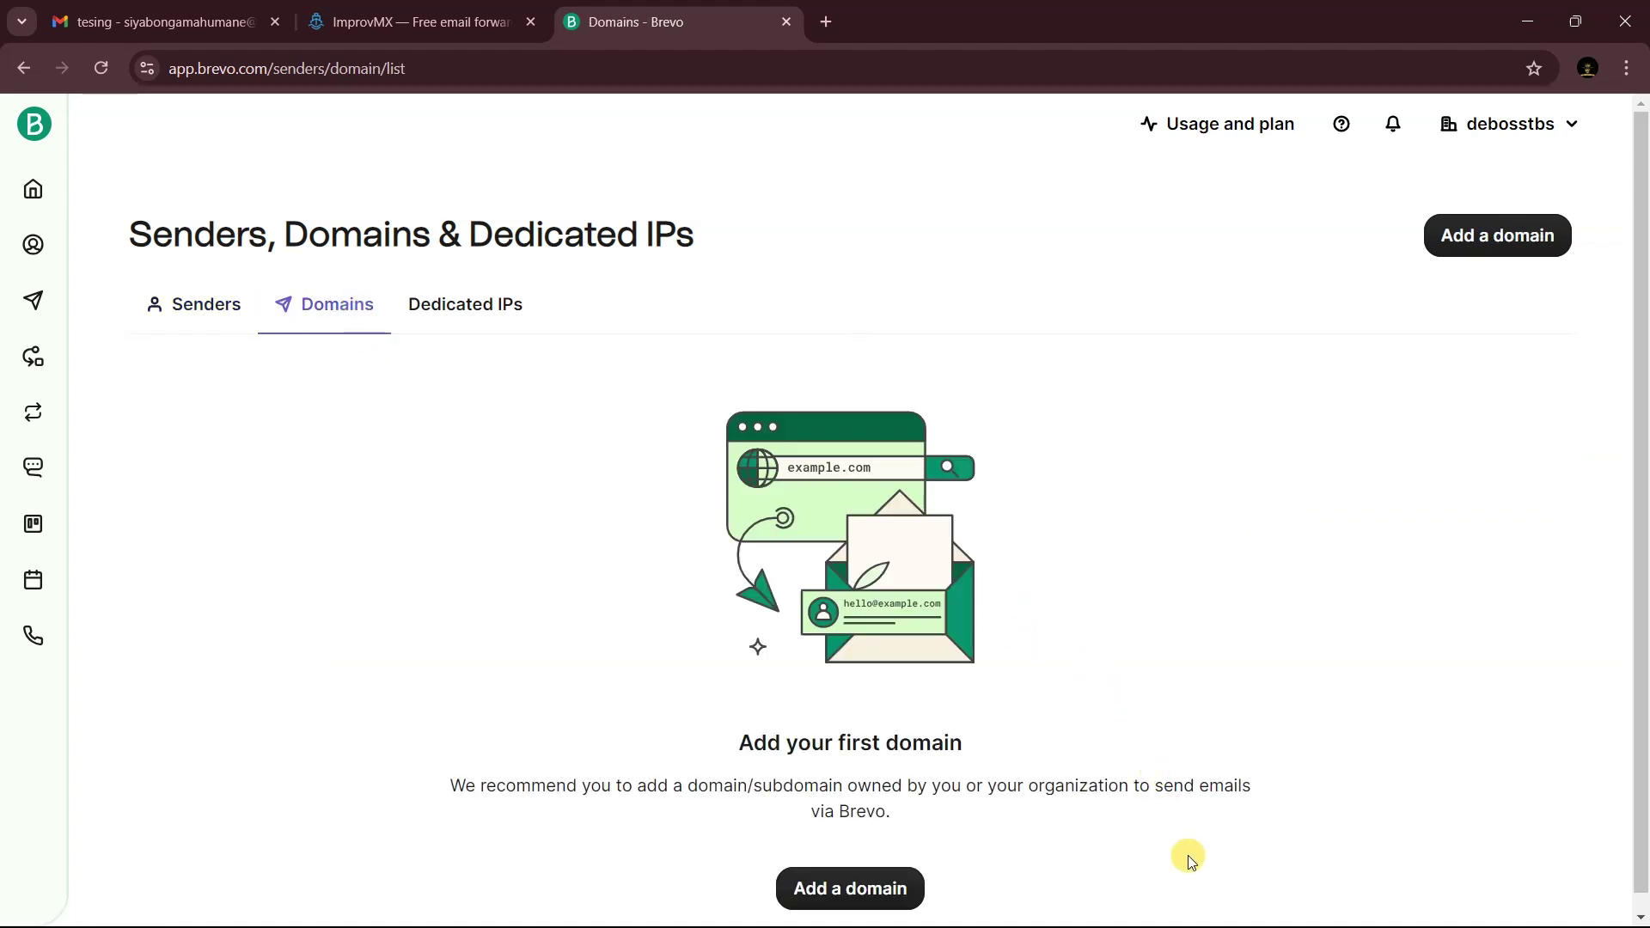
{"action": "left_click", "coordinate": [851, 894]}
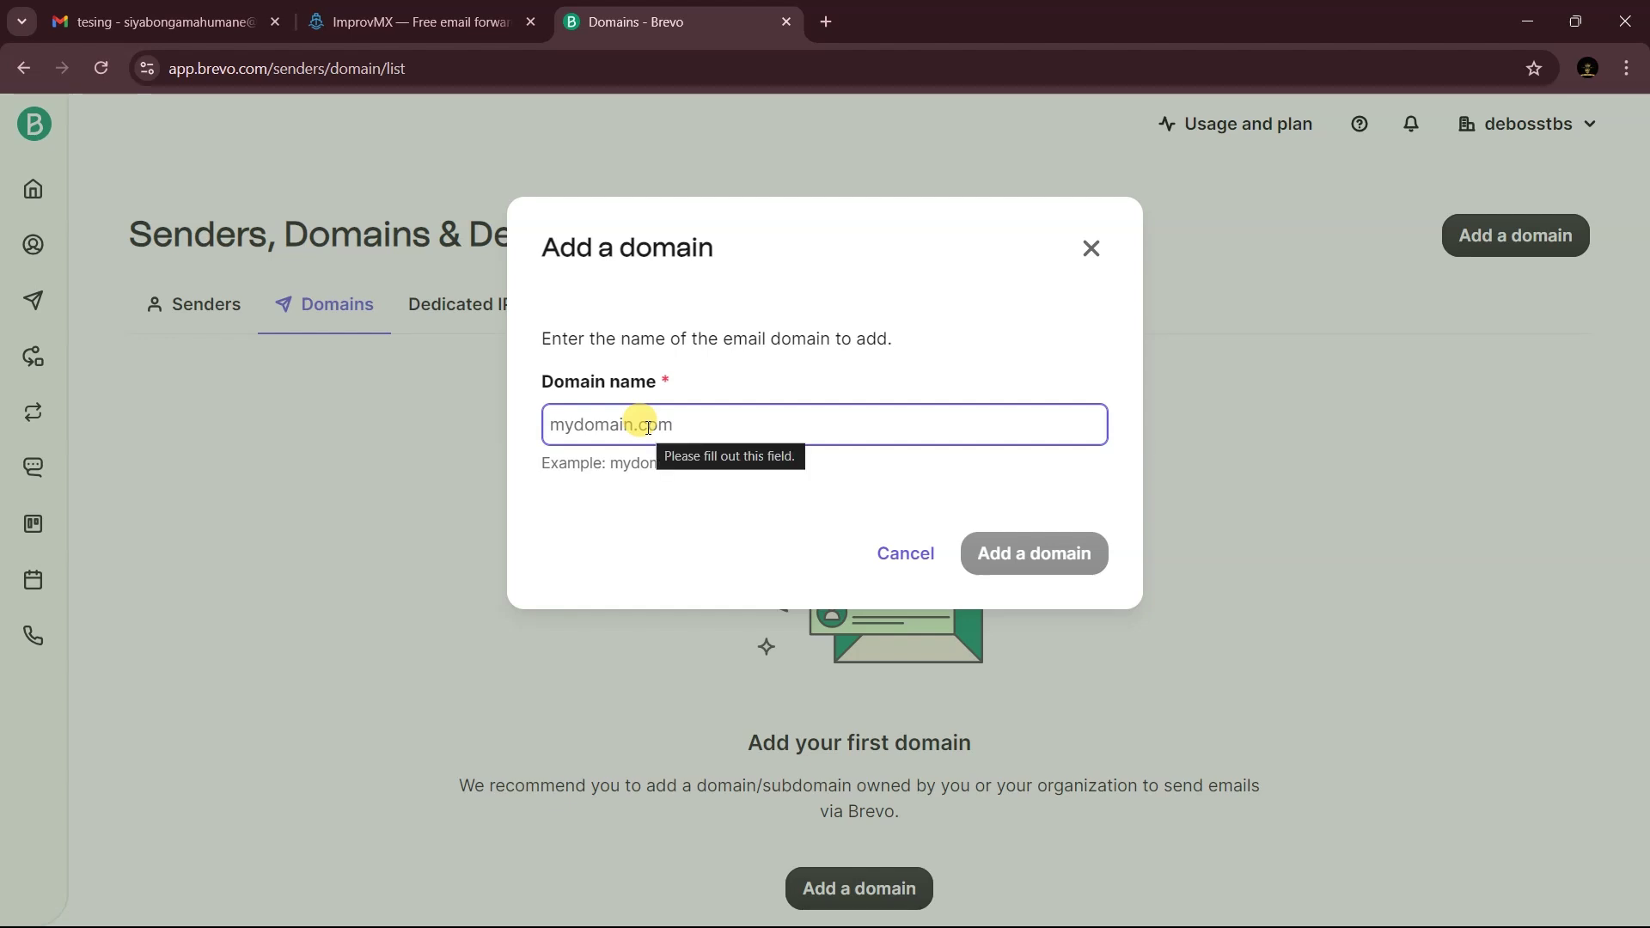
{"action": "key", "text": "ctrl+v"}
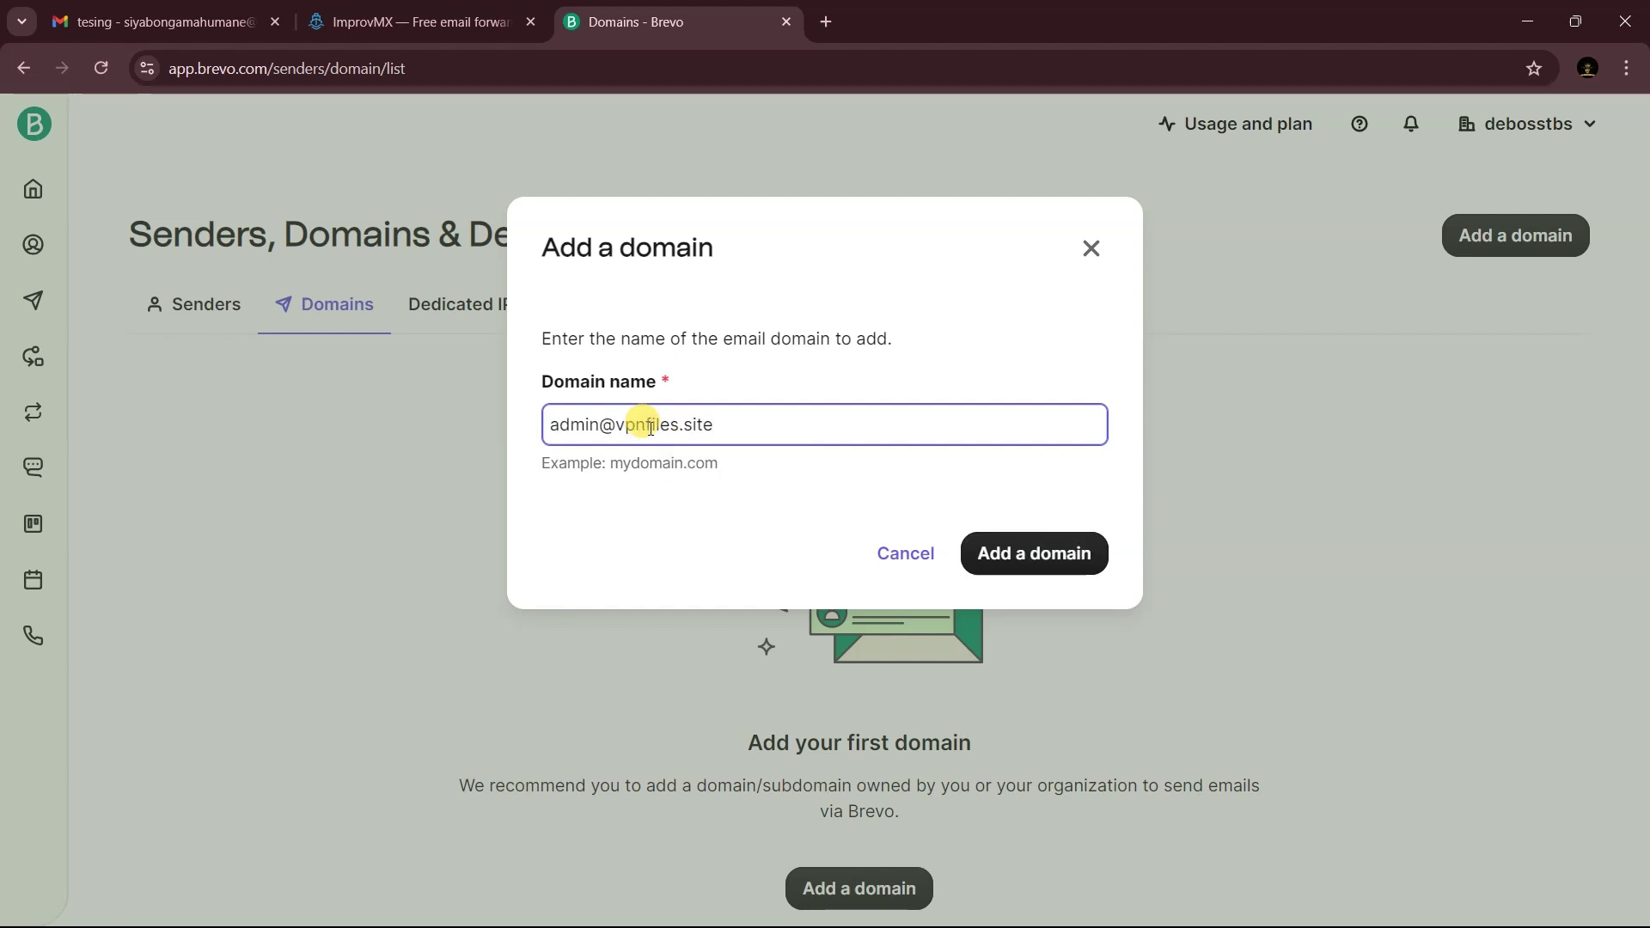
{"action": "left_click_drag", "start_coordinate": [617, 424], "coordinate": [455, 427]}
{"action": "key", "text": "BackSpace"}
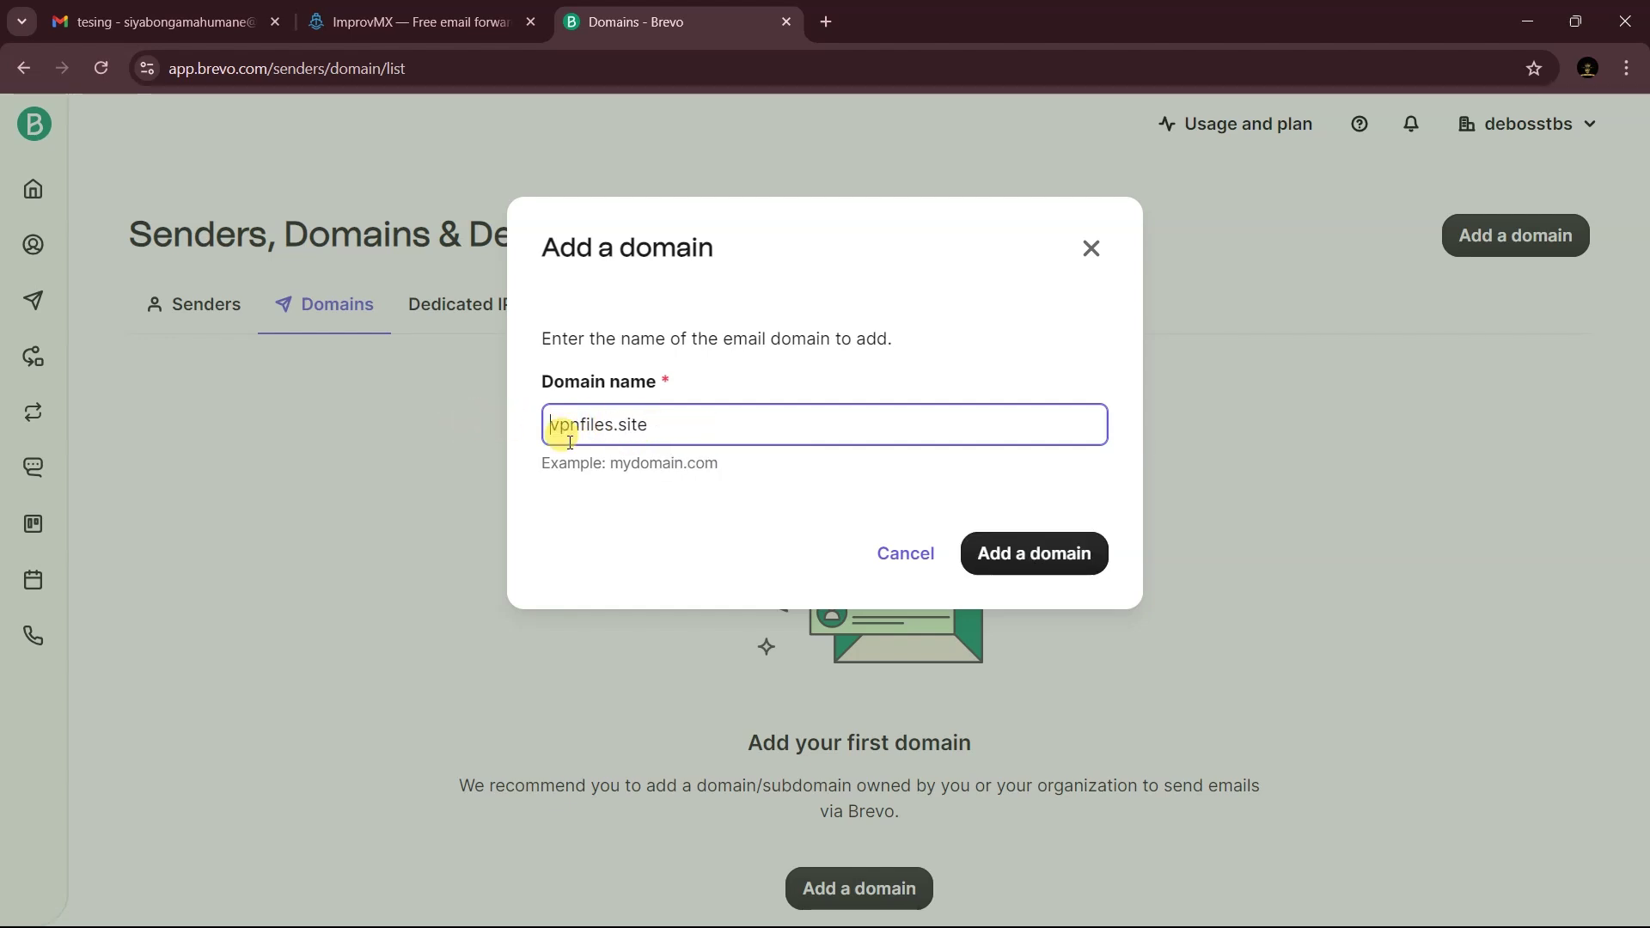
- Add vpnfiles.site with manual authentication and copy the Brevo code TXT value
{"action": "left_click", "coordinate": [1038, 567]}
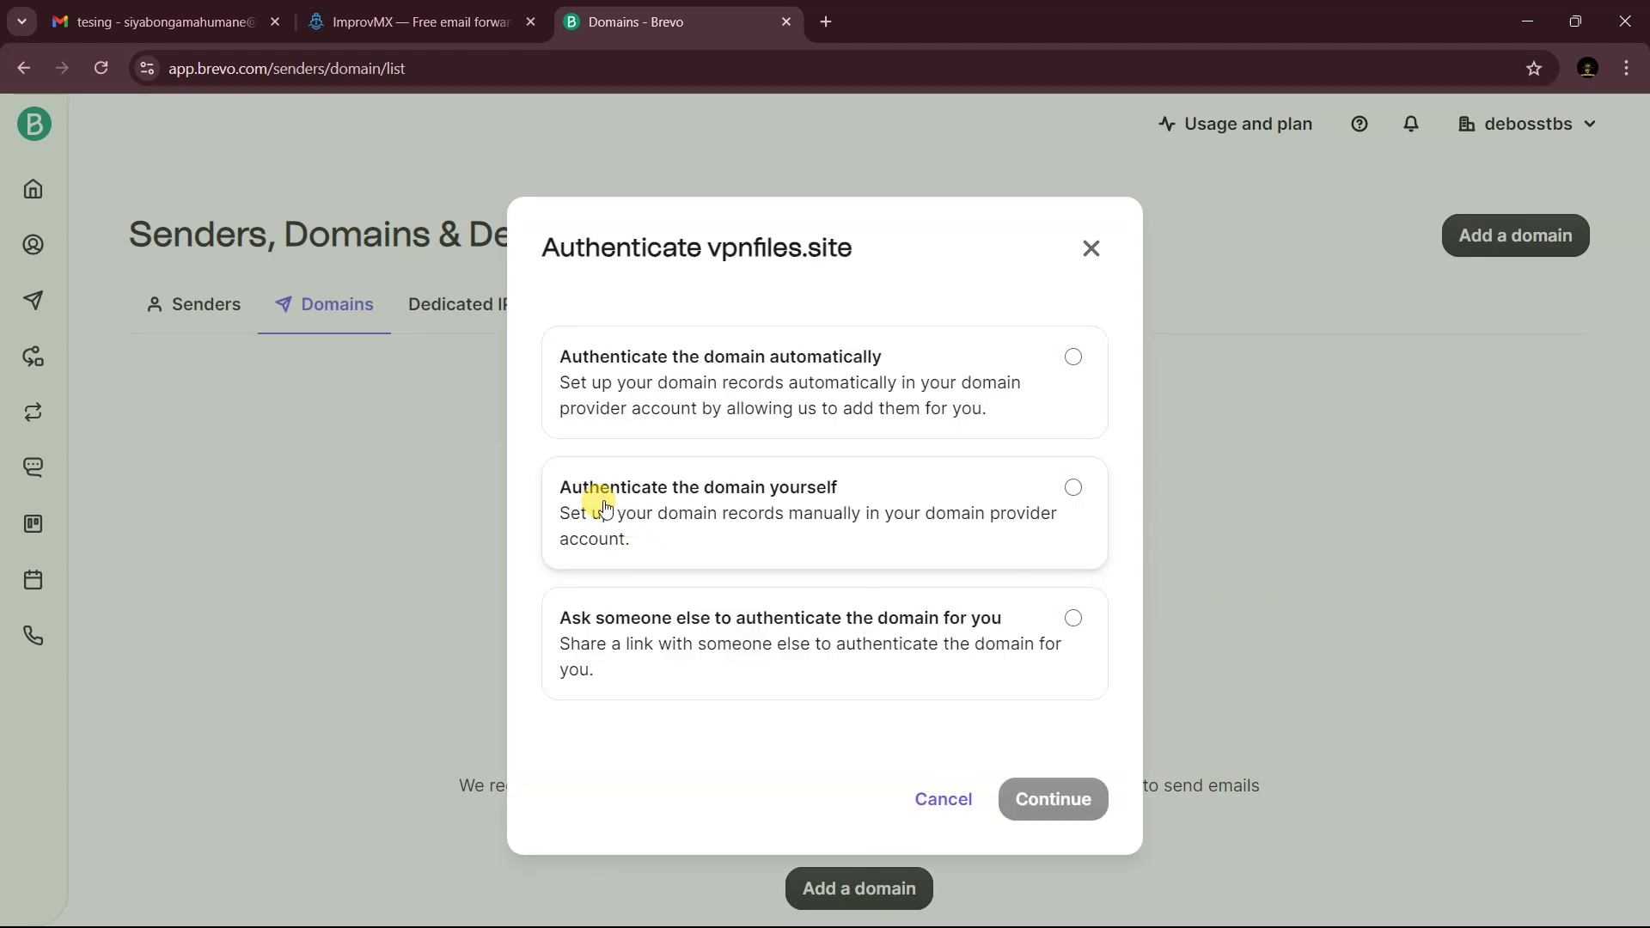
{"action": "left_click", "coordinate": [1065, 498]}
{"action": "left_click", "coordinate": [1063, 799]}
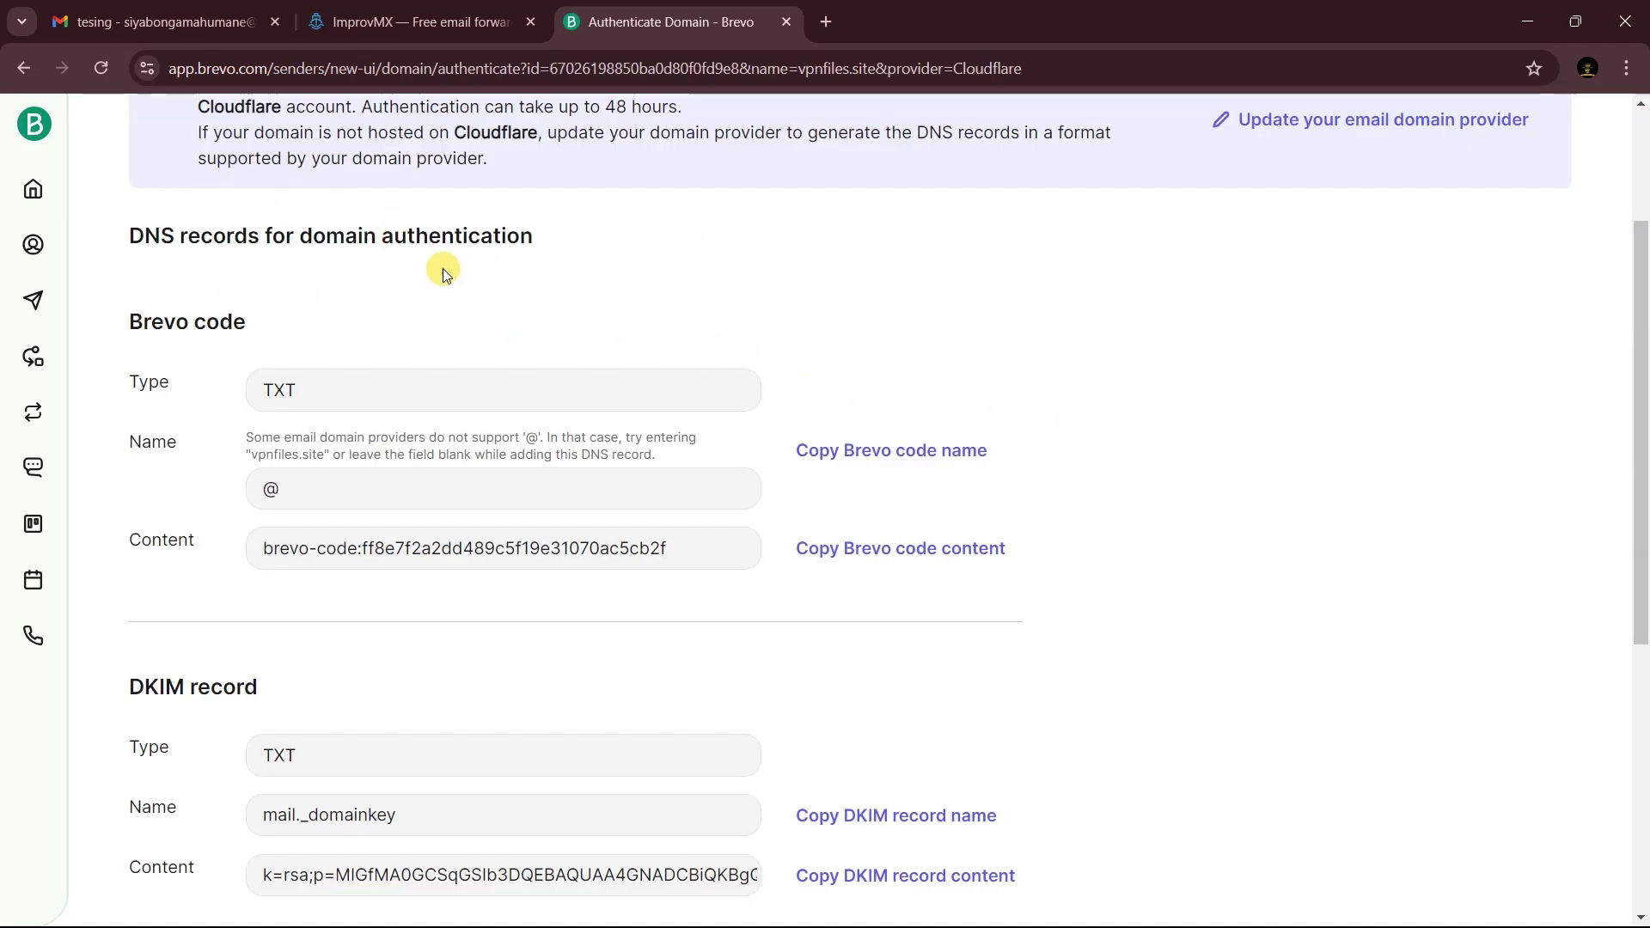
{"action": "left_click", "coordinate": [945, 453]}
{"action": "left_click", "coordinate": [885, 556]}
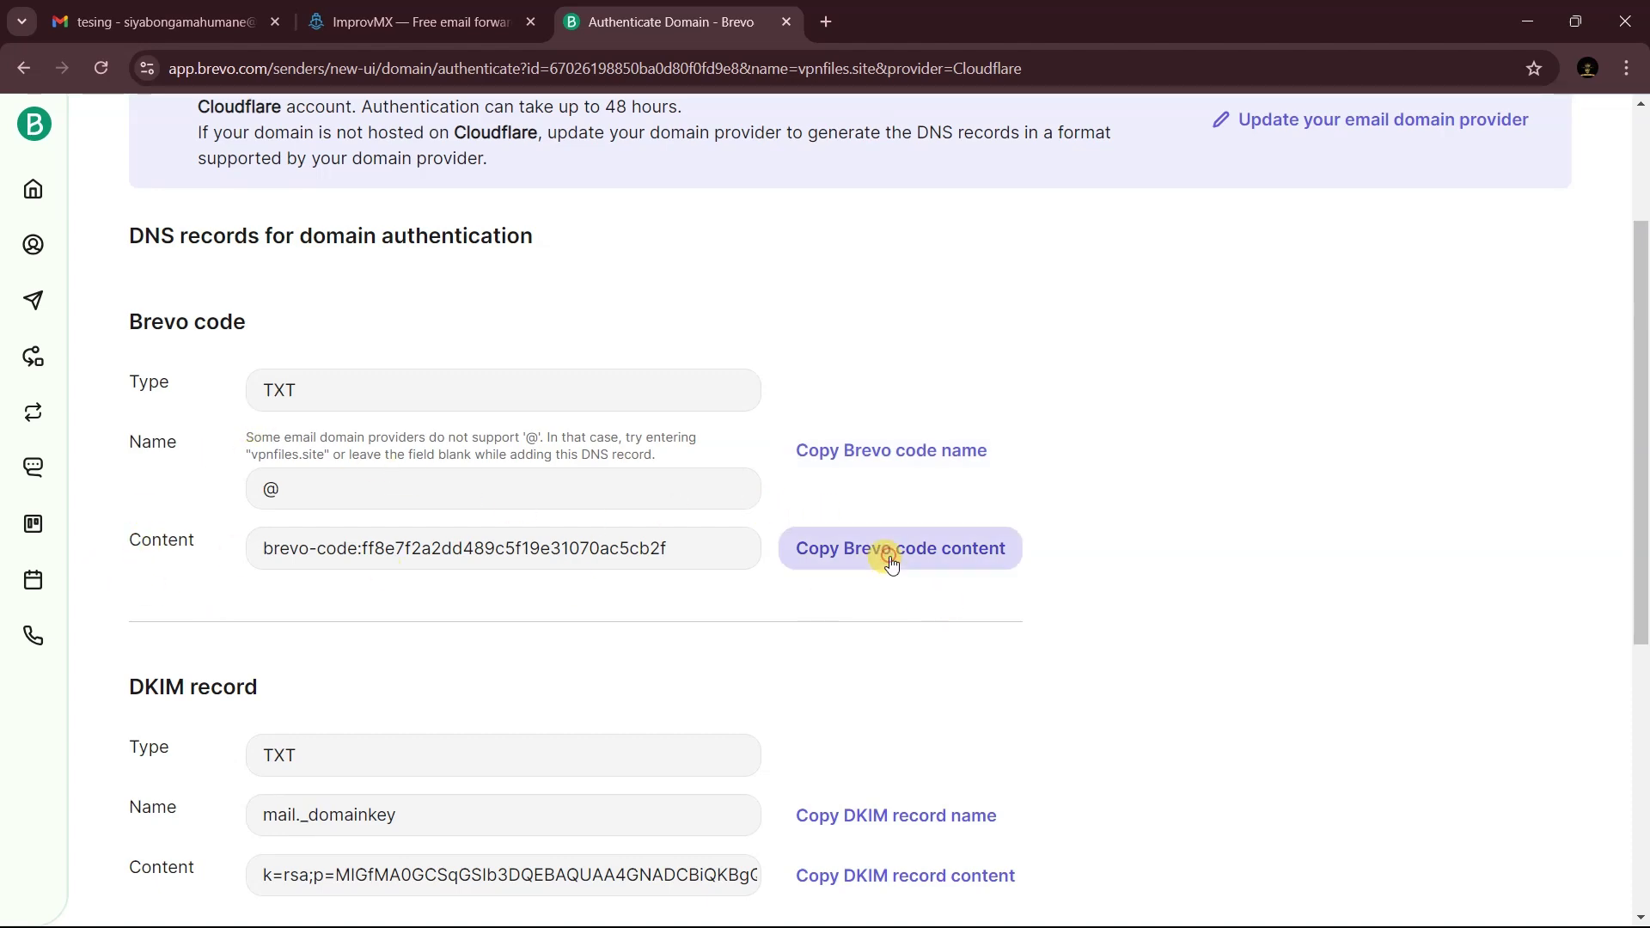
- Start a new TXT record in vpnfiles.site's Cloudflare DNS records
{"action": "key", "text": "alt+Tab"}
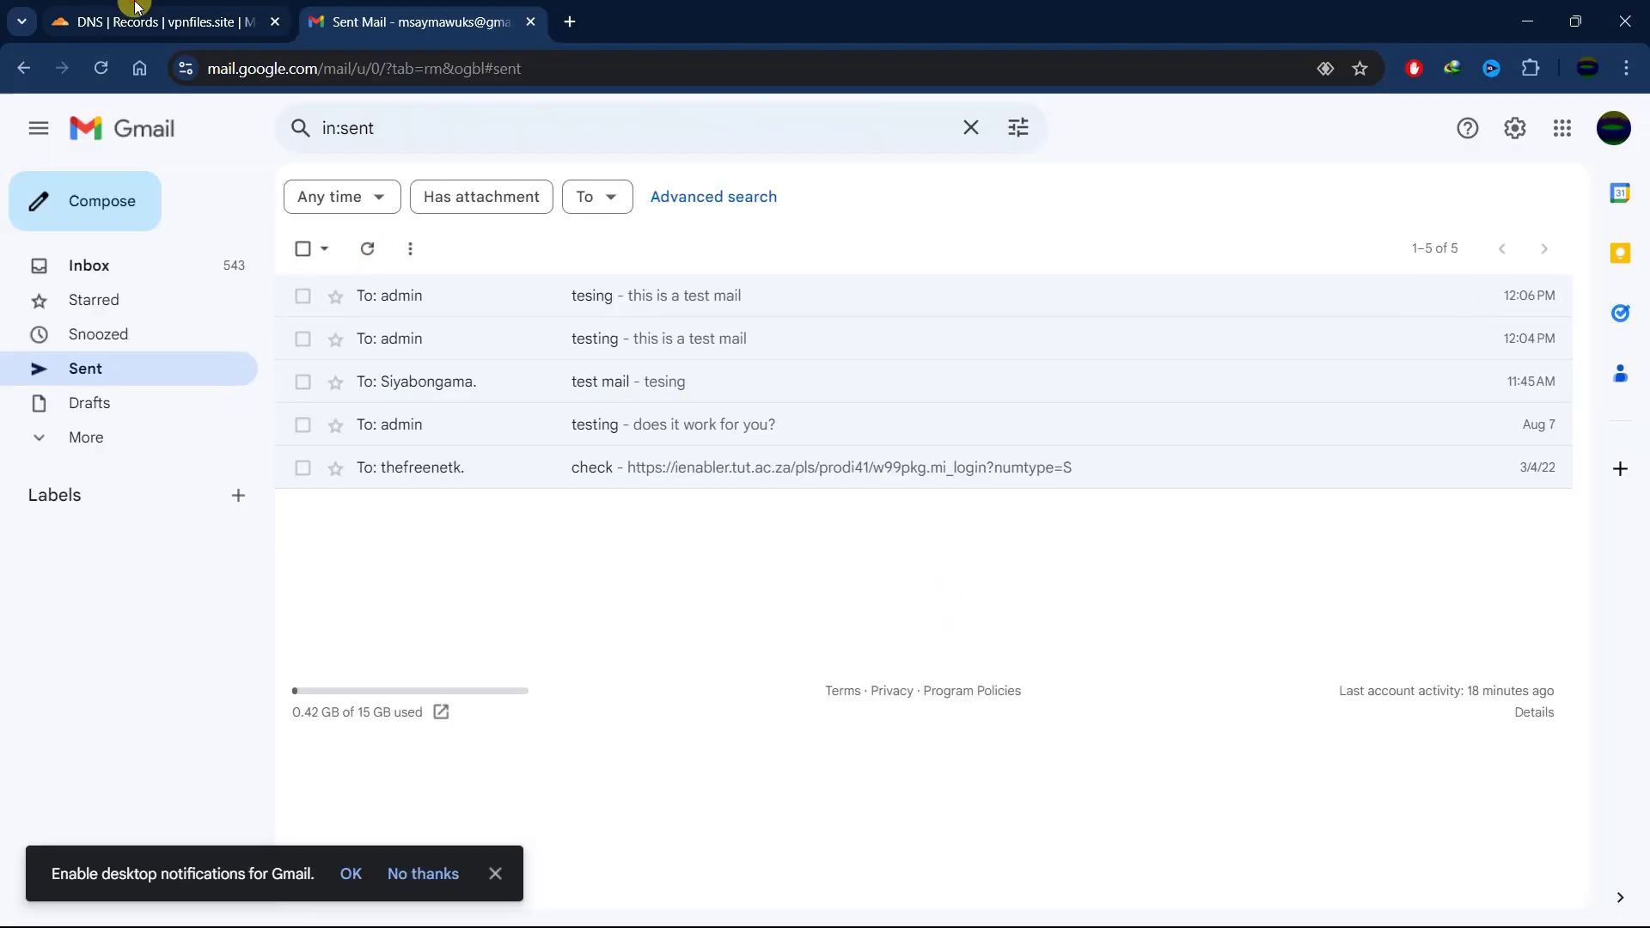
{"action": "left_click", "coordinate": [135, 7]}
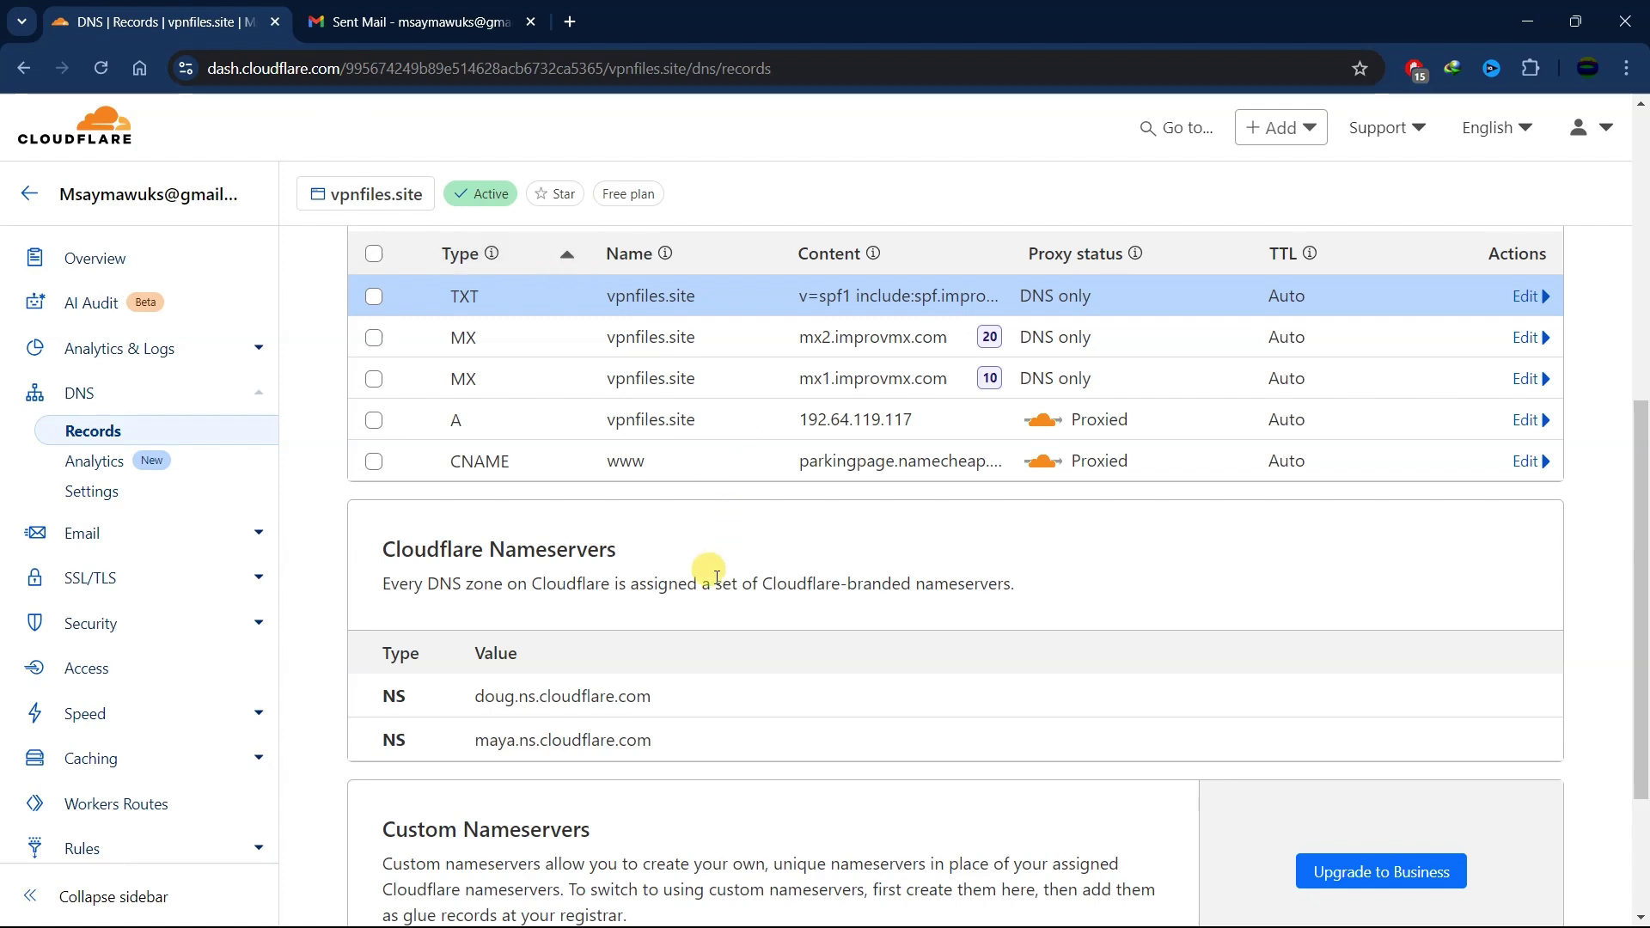
{"action": "scroll", "coordinate": [860, 516], "scroll_direction": "up", "scroll_amount": 5}
{"action": "left_click", "coordinate": [1430, 627]}
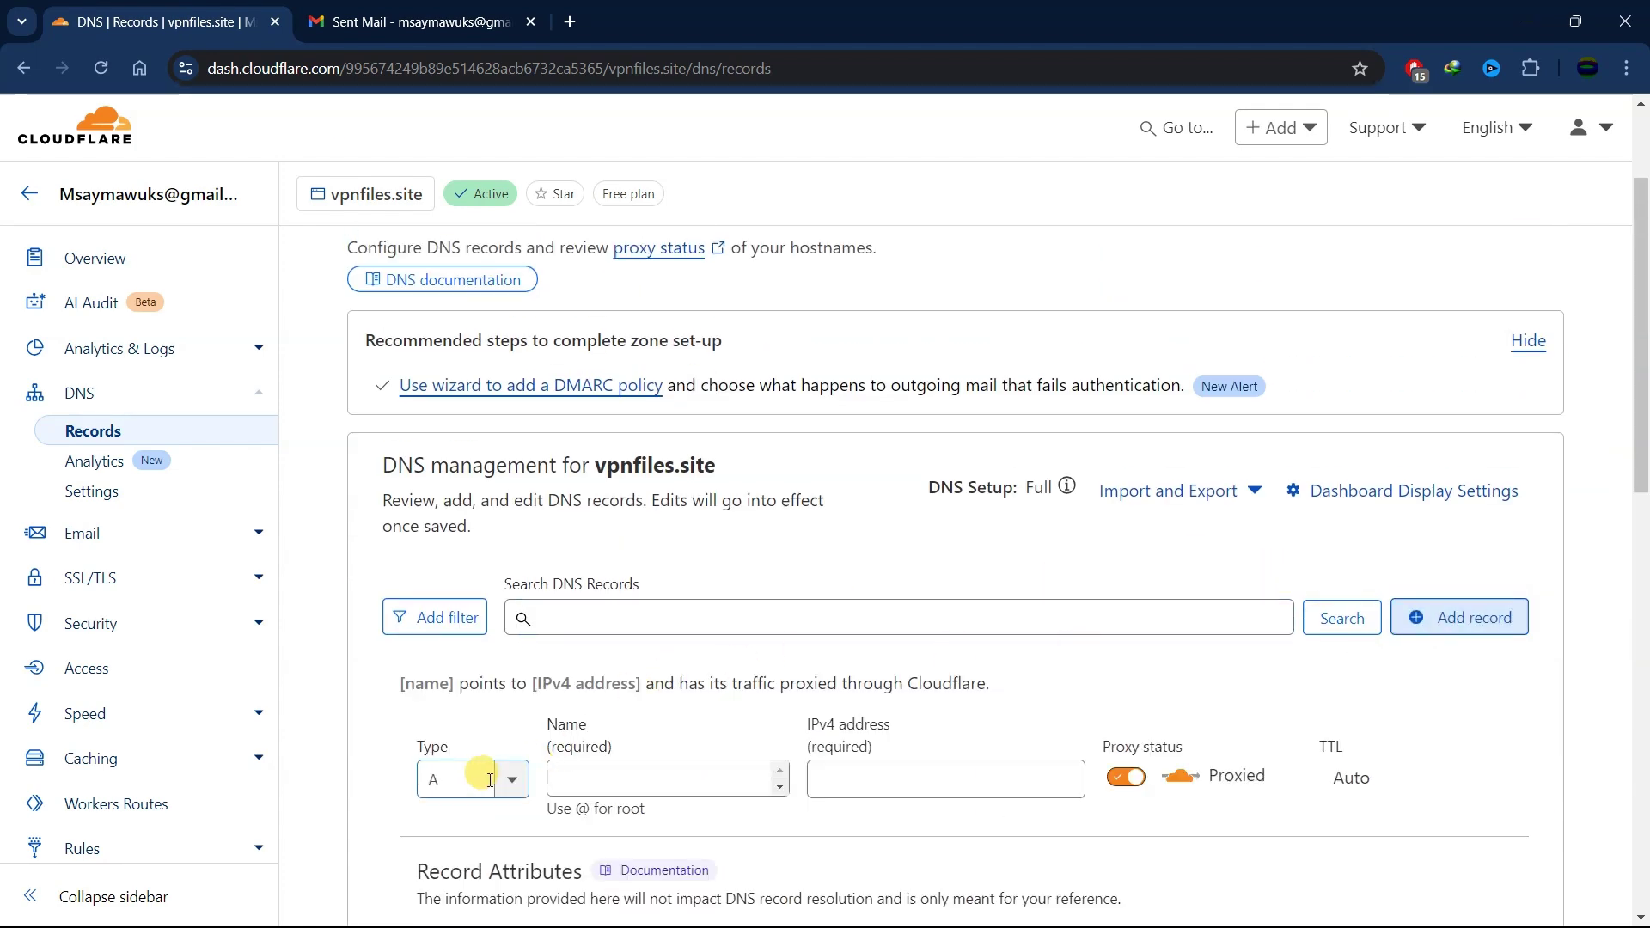
{"action": "scroll", "coordinate": [481, 756], "scroll_direction": "down", "scroll_amount": 1}
{"action": "left_click", "coordinate": [449, 667]}
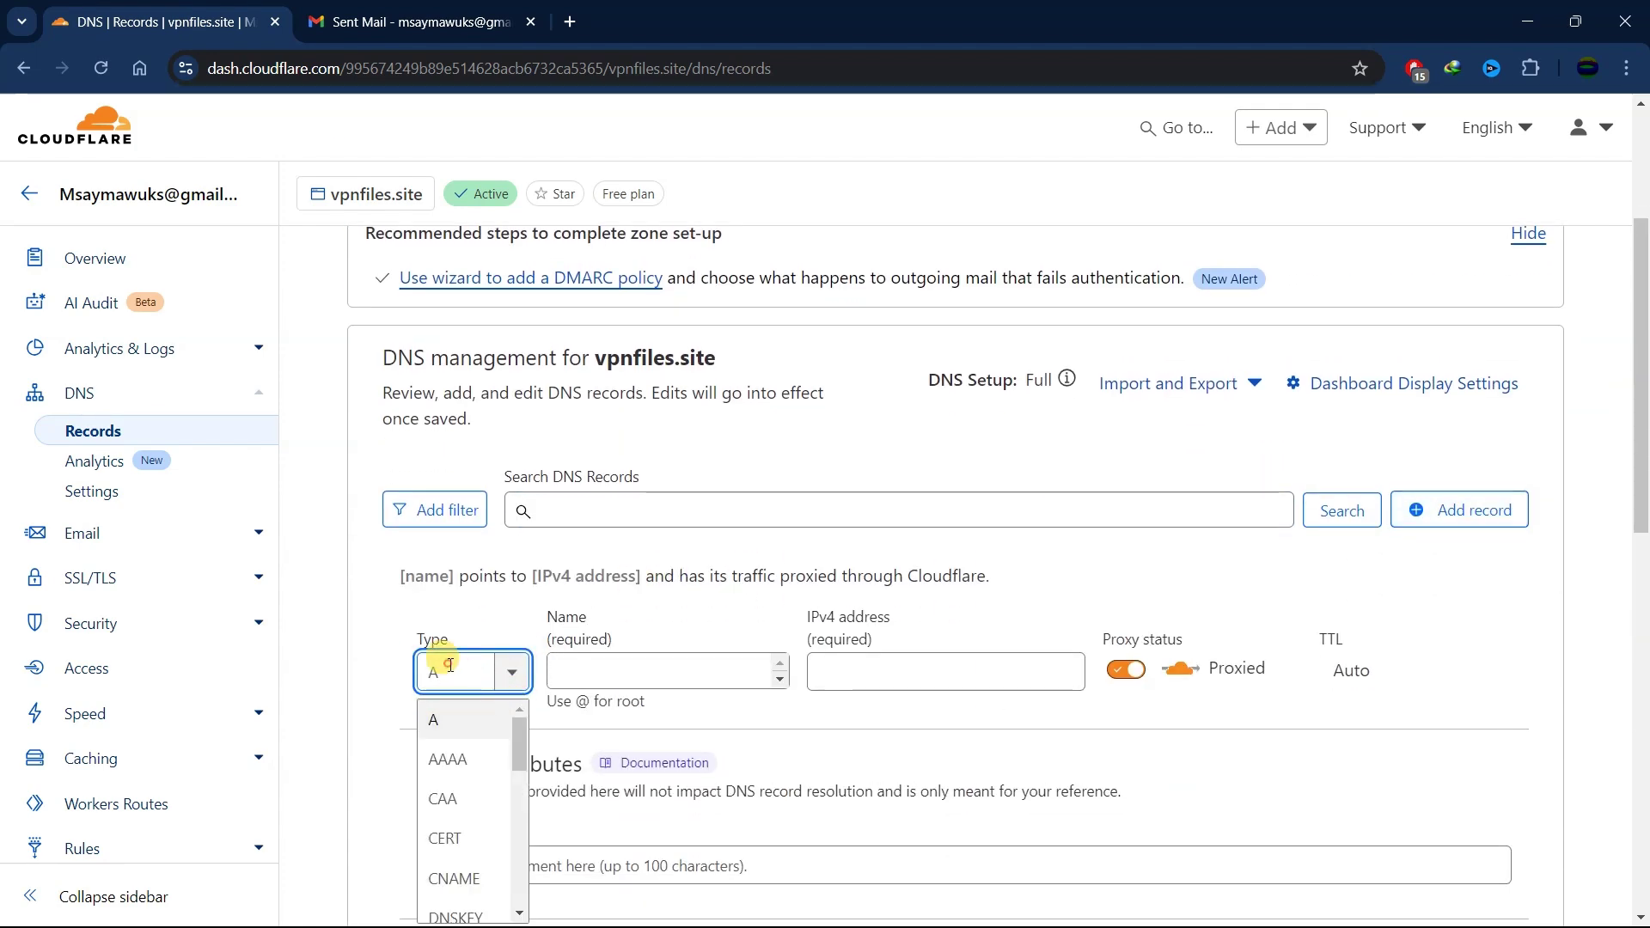
{"action": "type", "text": "tx"}
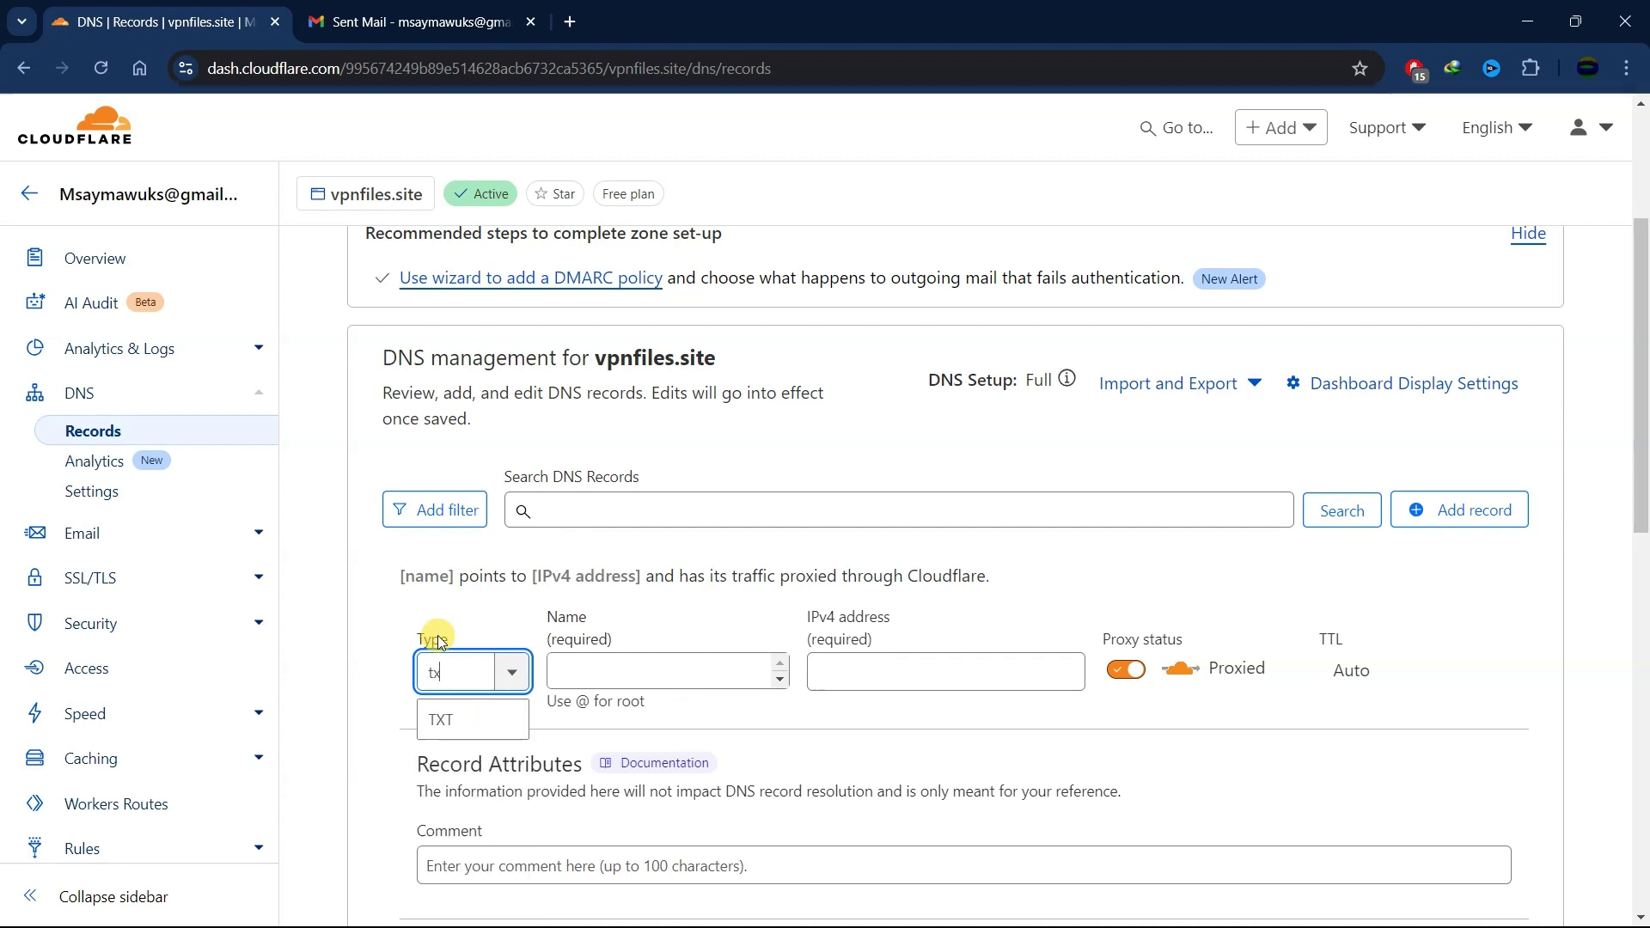
{"action": "type", "text": "t"}
{"action": "left_click", "coordinate": [440, 720]}
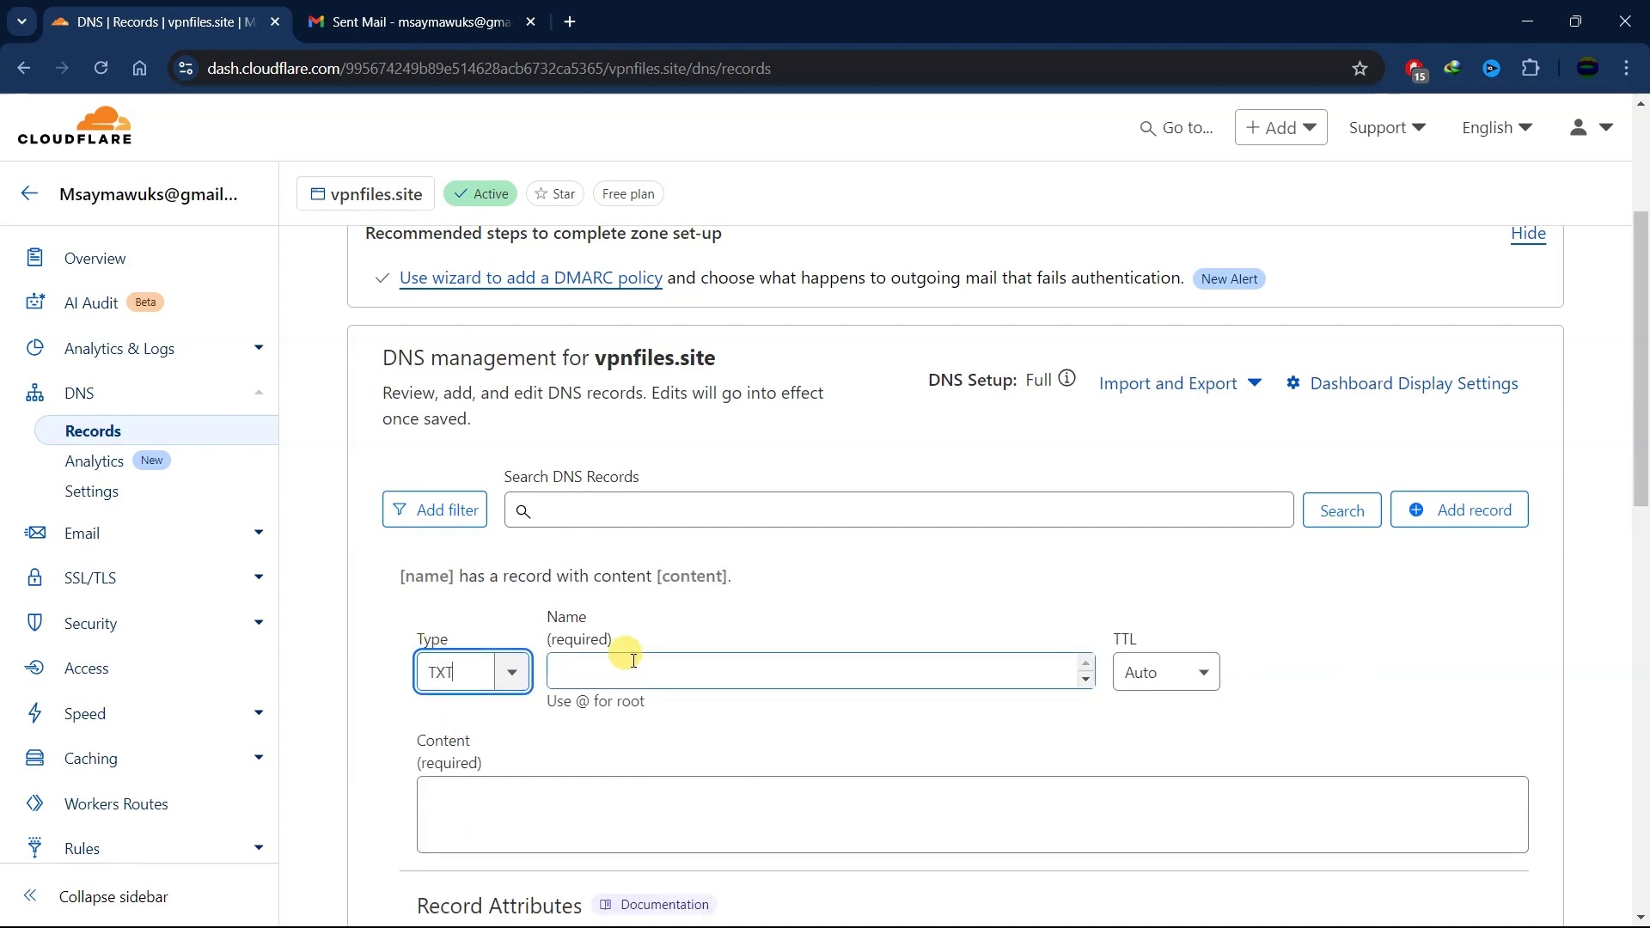
- Name the record @, paste the Brevo code as its content, and save it
{"action": "left_click", "coordinate": [633, 661]}
{"action": "type", "text": "@"}
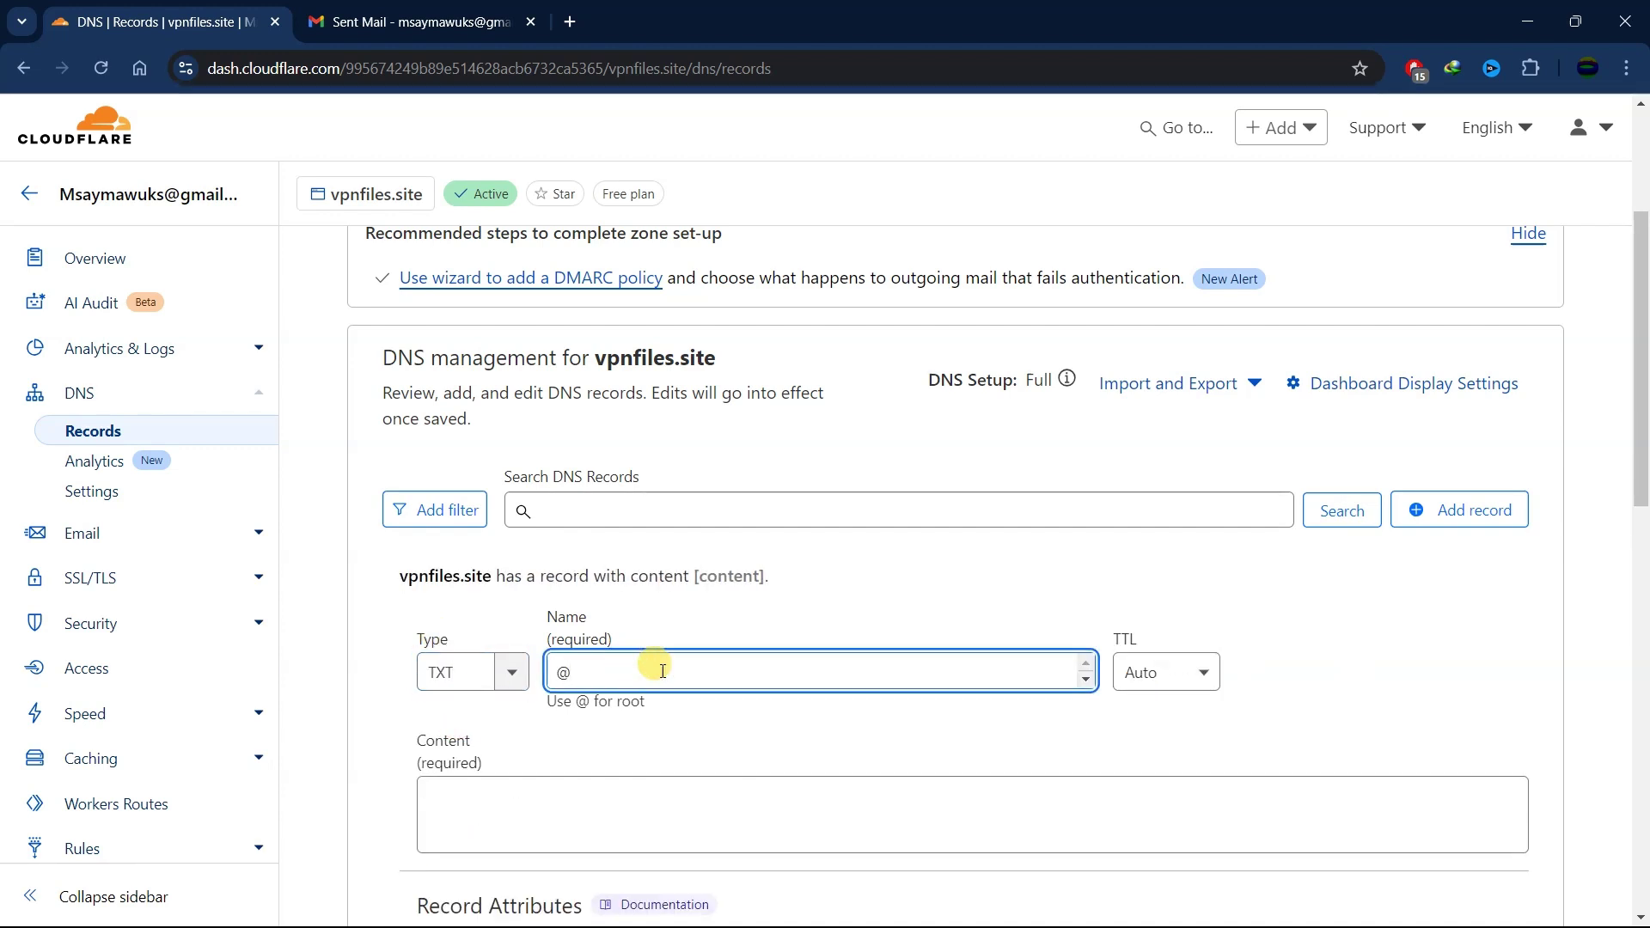
{"action": "left_click", "coordinate": [554, 799]}
{"action": "type", "text": "brevo-code:ff8e7f2a2dd489c5f19e31070ac5cb2f"}
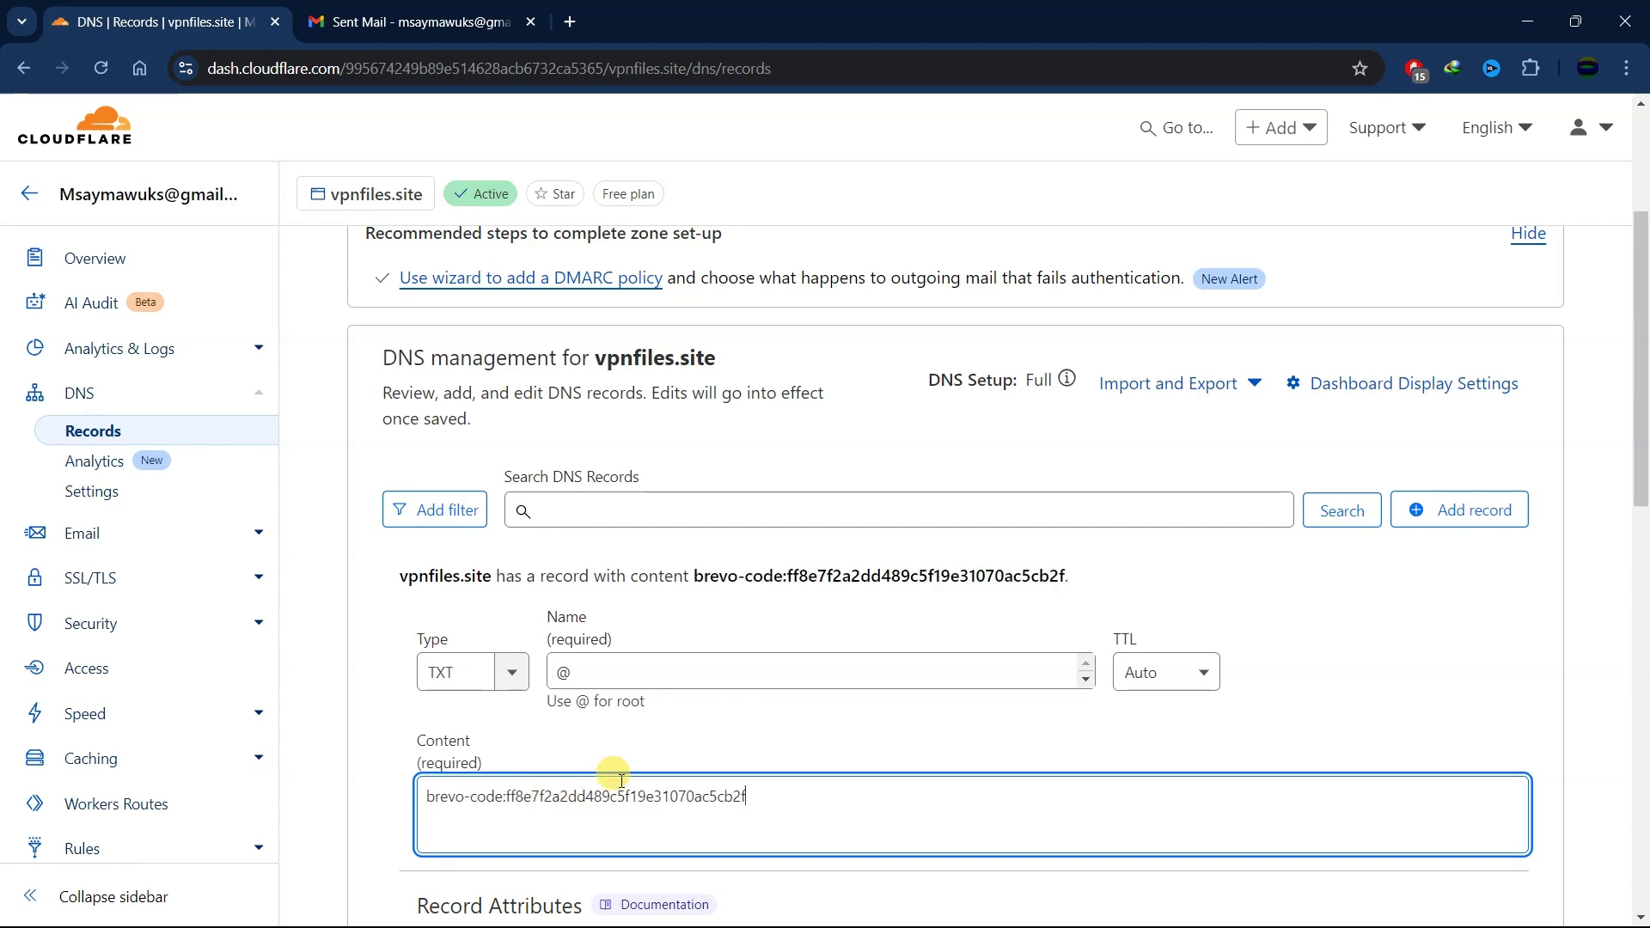
{"action": "scroll", "coordinate": [1136, 761], "scroll_direction": "down", "scroll_amount": 3}
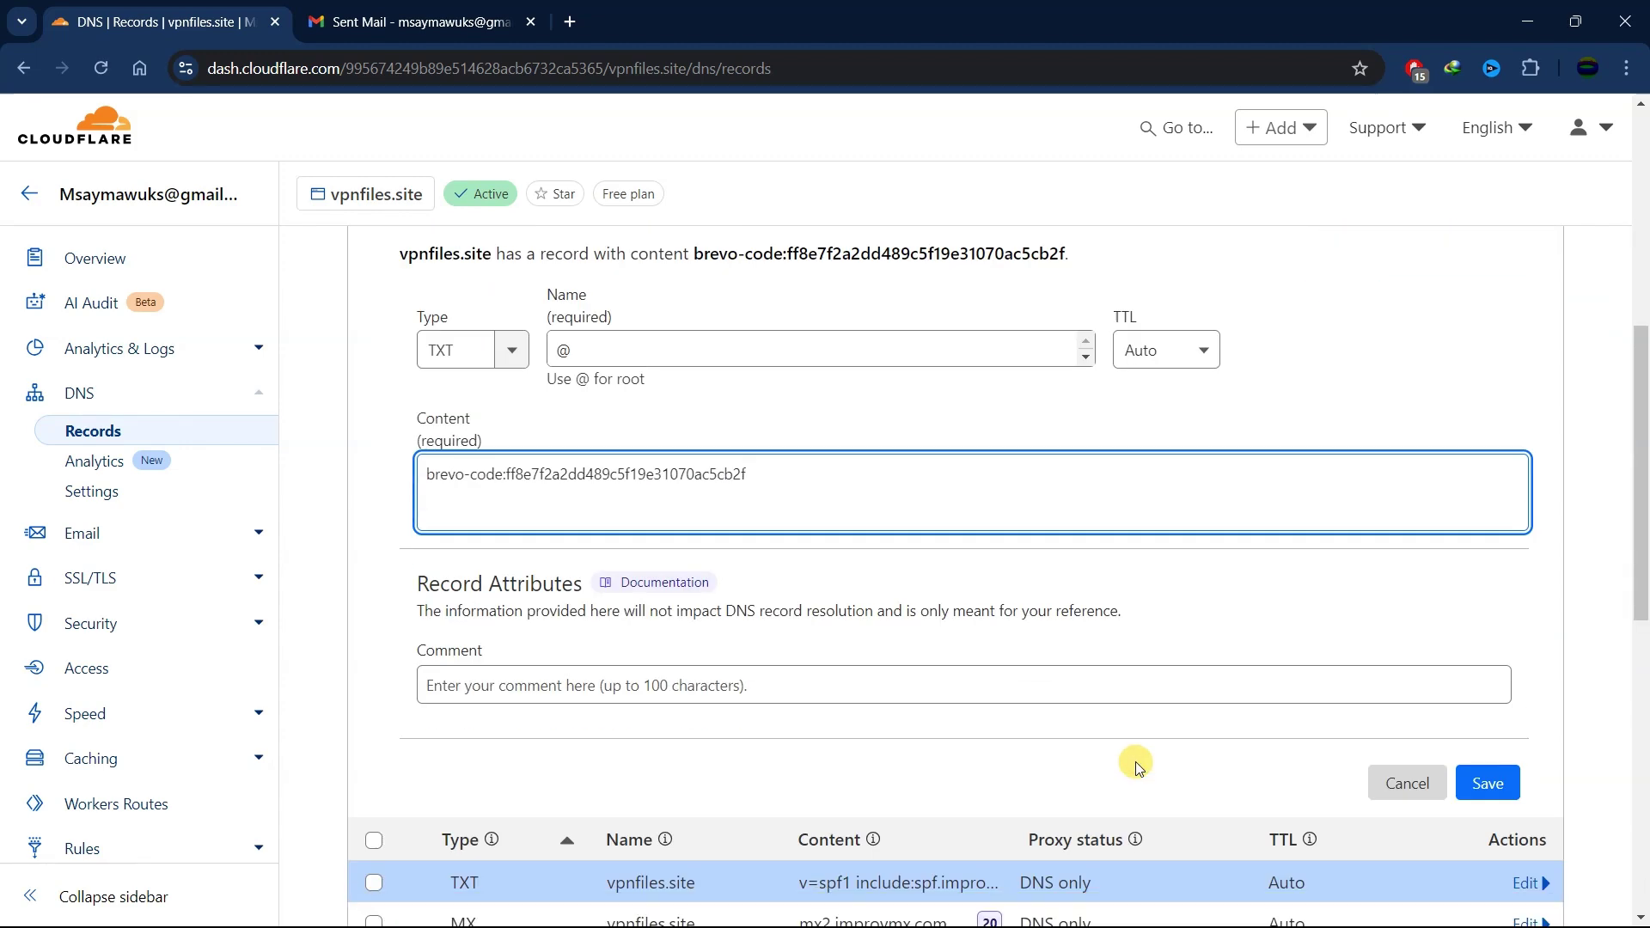
{"action": "left_click", "coordinate": [1502, 779]}
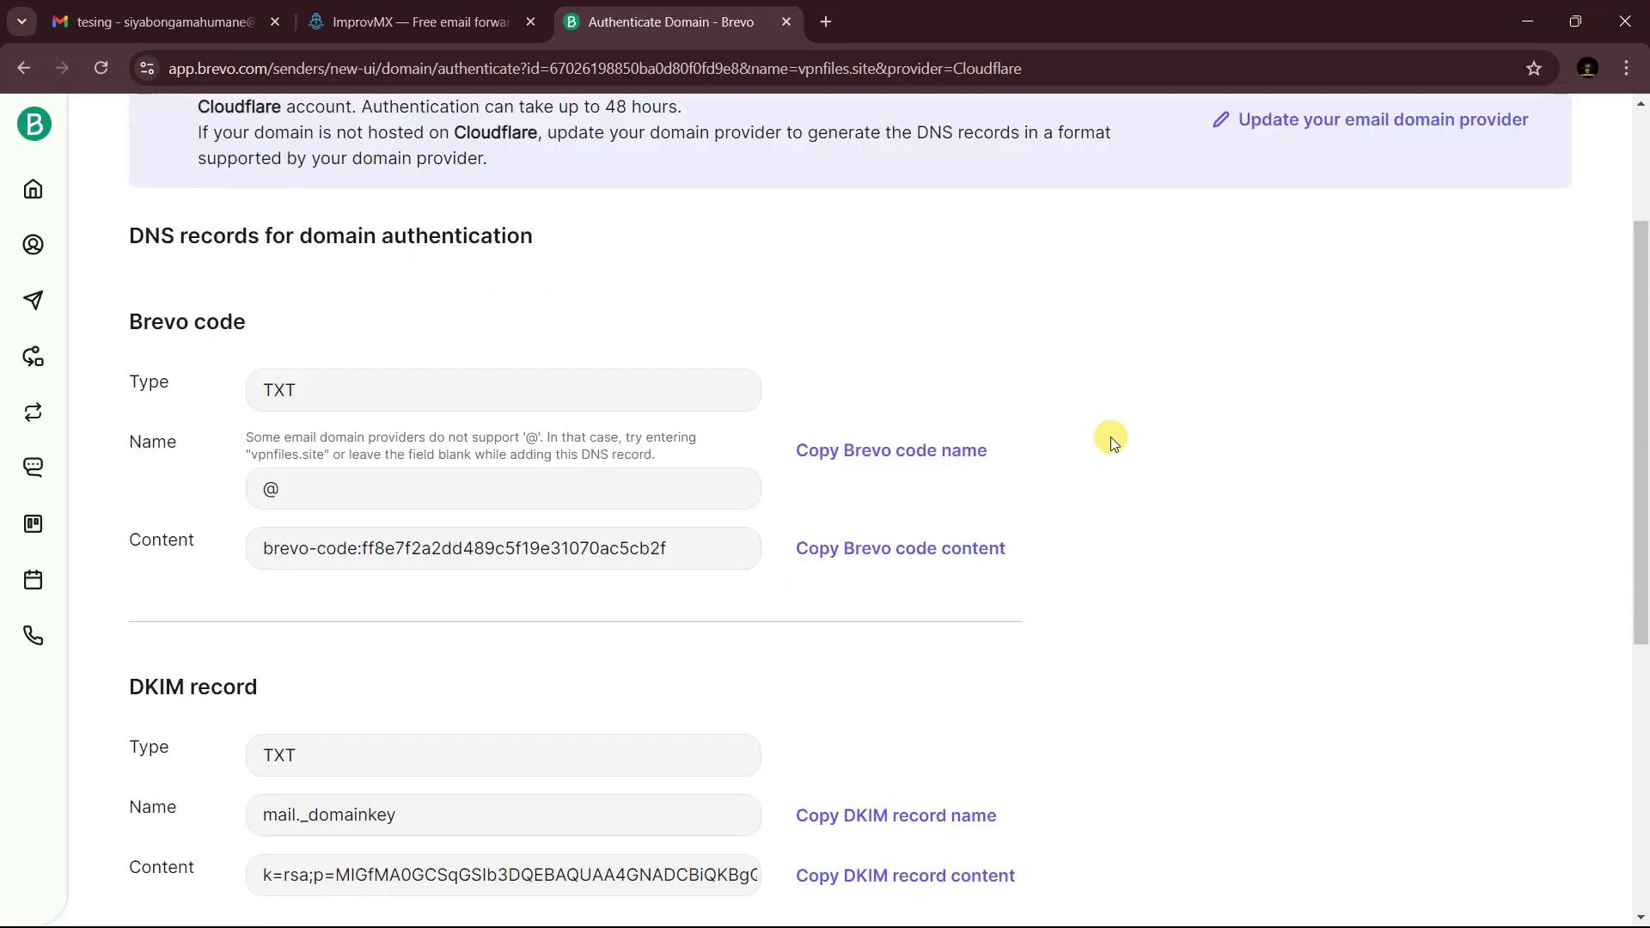
{"action": "scroll", "coordinate": [1111, 438], "scroll_direction": "down", "scroll_amount": 4}
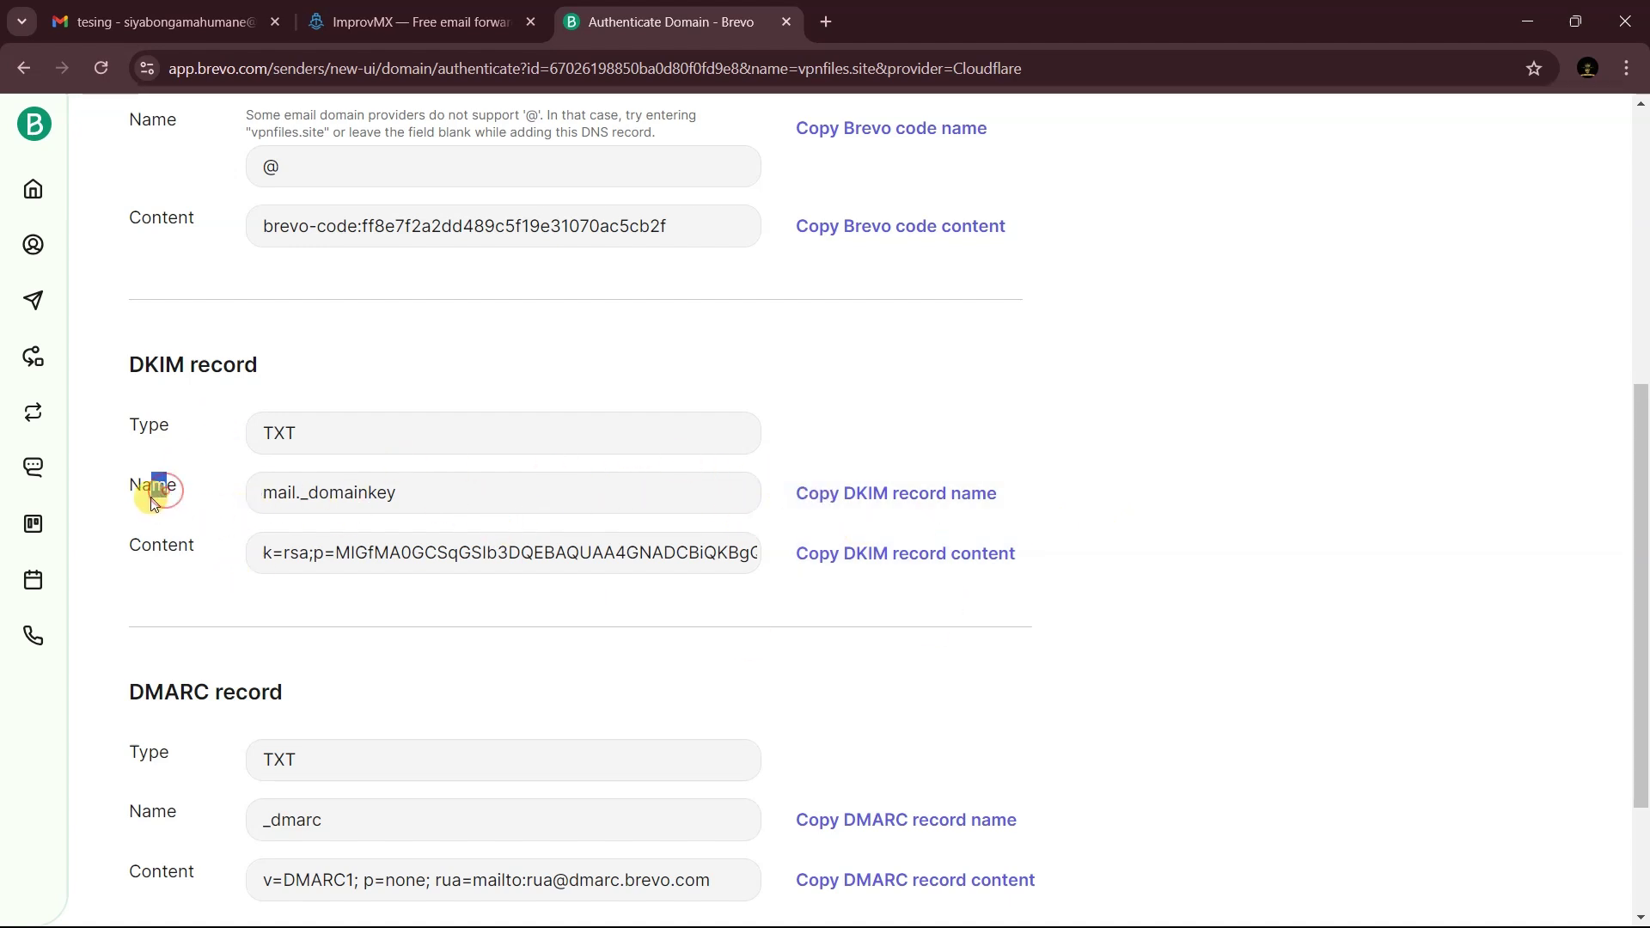
- Create a new Cloudflare TXT record named mail._domainkey, copied from Brevo's DKIM name
{"action": "left_click", "coordinate": [869, 493]}
{"action": "left_click", "coordinate": [1527, 21]}
{"action": "scroll", "coordinate": [1373, 441], "scroll_direction": "up", "scroll_amount": 3}
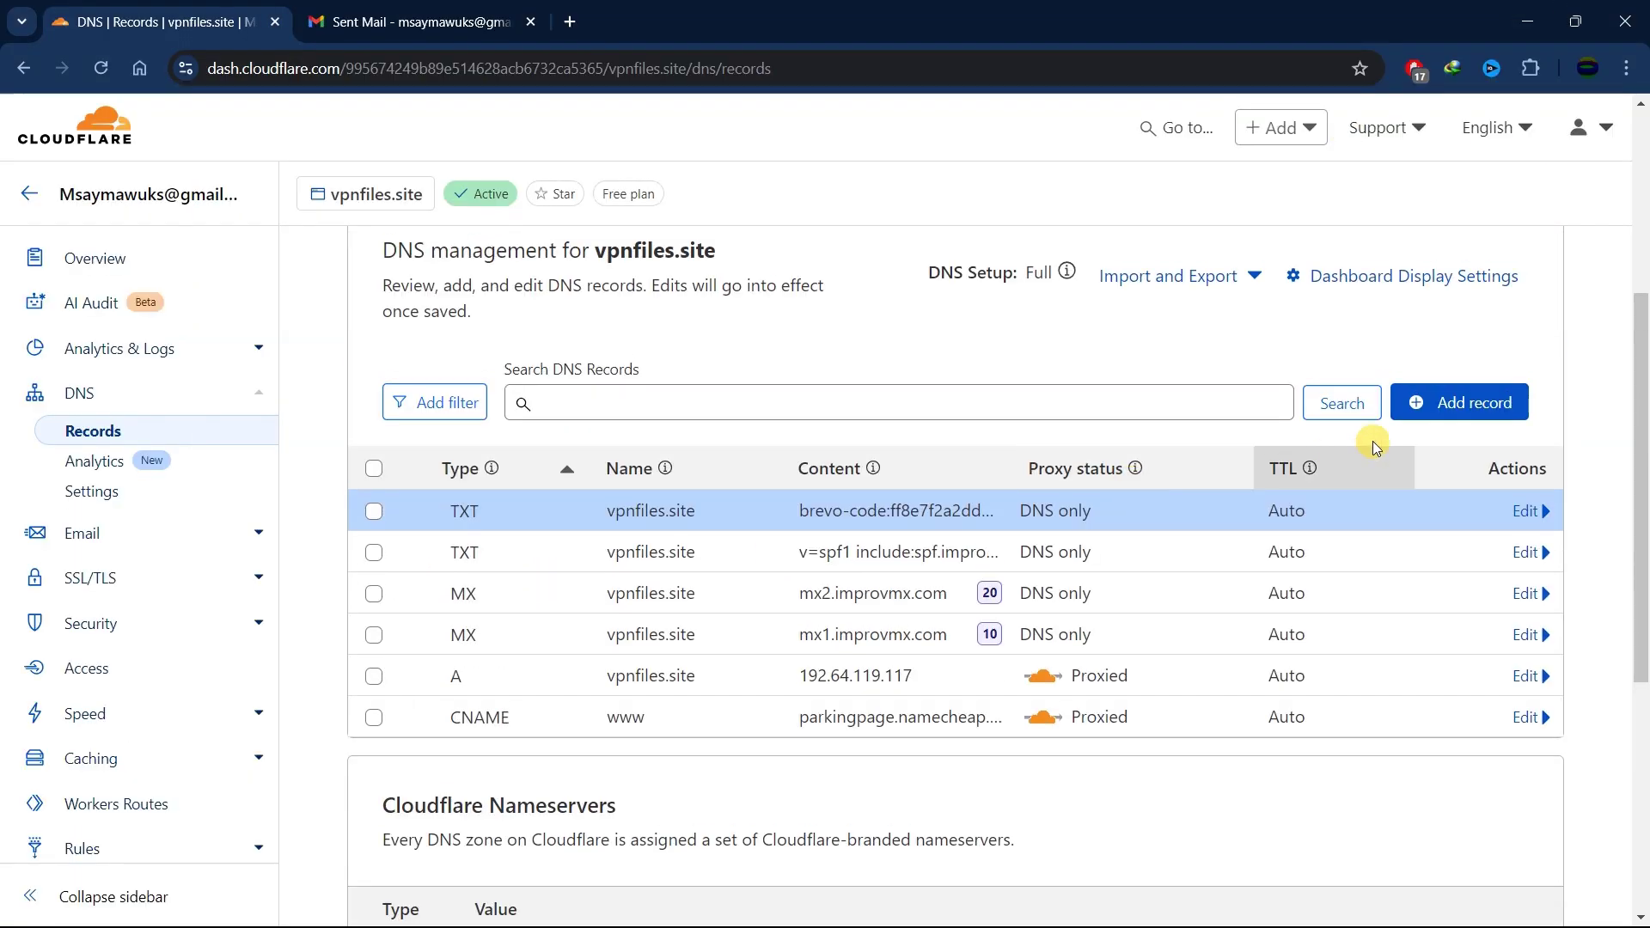
{"action": "left_click", "coordinate": [1474, 401]}
{"action": "left_click", "coordinate": [465, 564]}
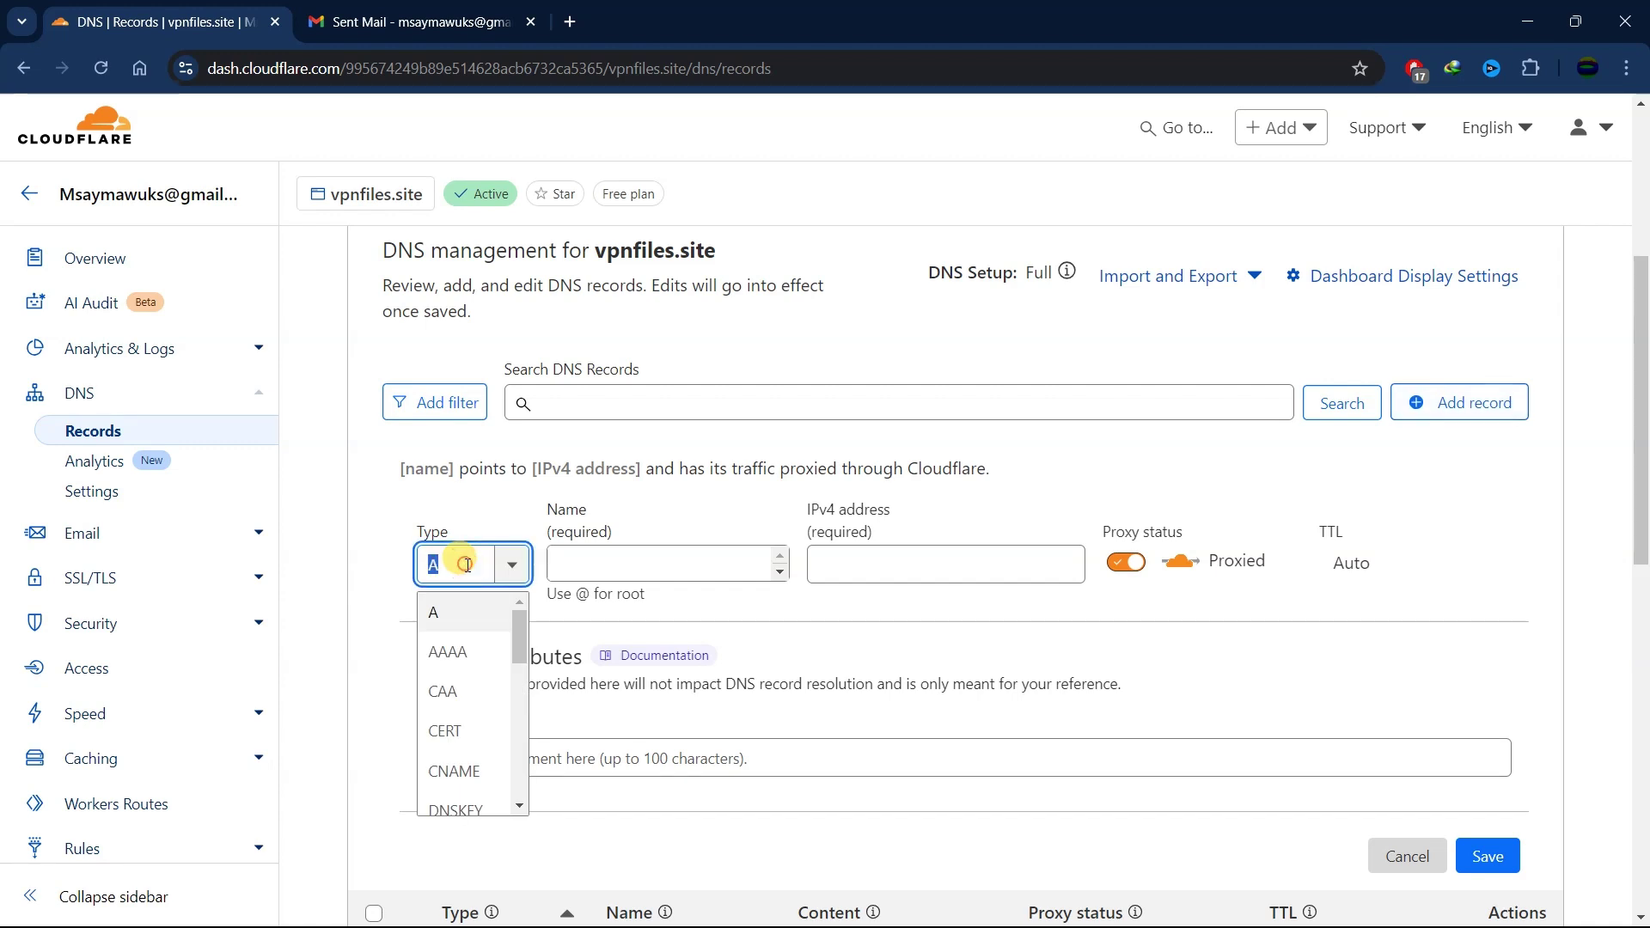
{"action": "type", "text": "txt"}
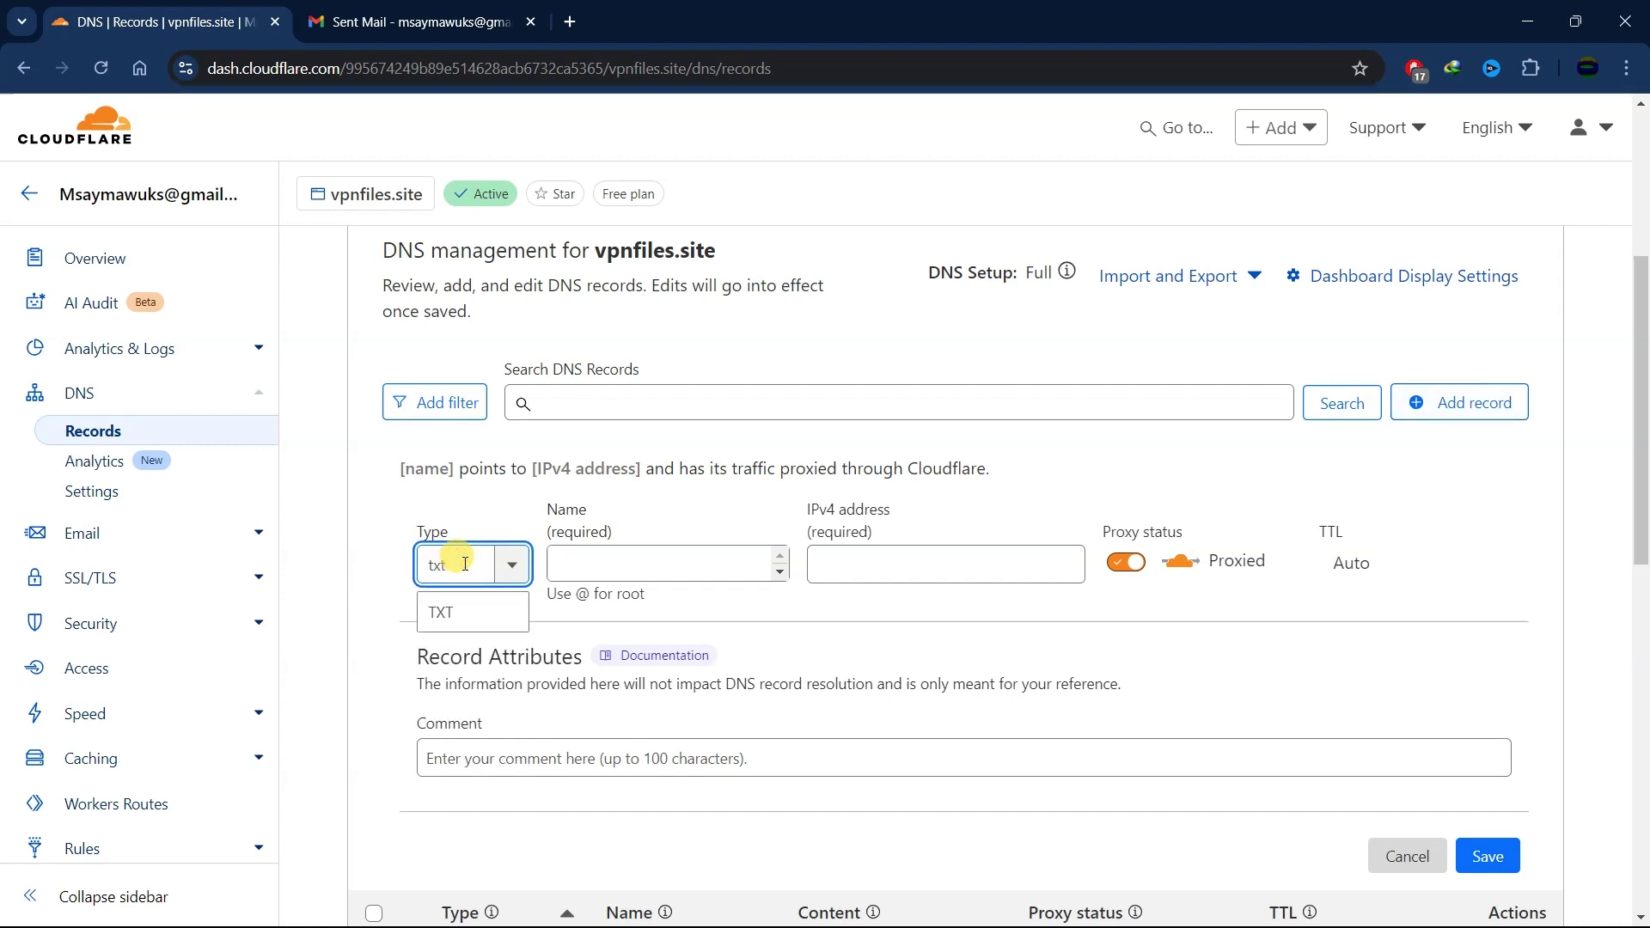
{"action": "left_click", "coordinate": [484, 628]}
{"action": "left_click", "coordinate": [624, 561]}
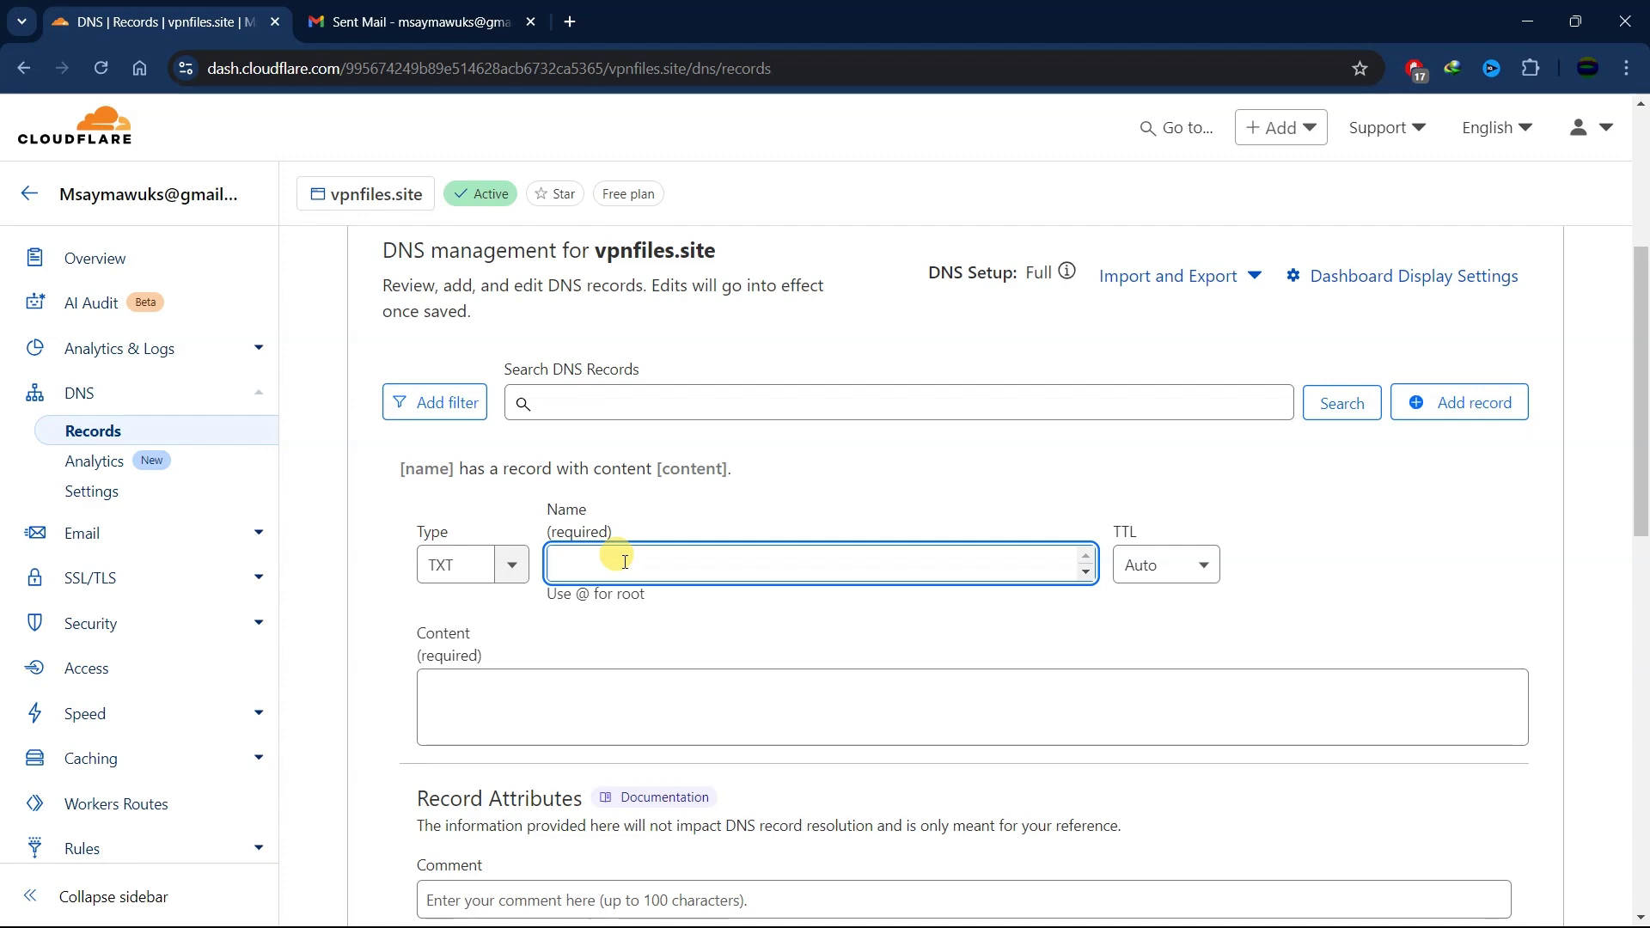
{"action": "type", "text": "mail._domainkey"}
- Paste Brevo's DKIM key as the record content, then copy the DMARC record name
{"action": "key", "text": "alt+Tab"}
{"action": "left_click", "coordinate": [924, 554]}
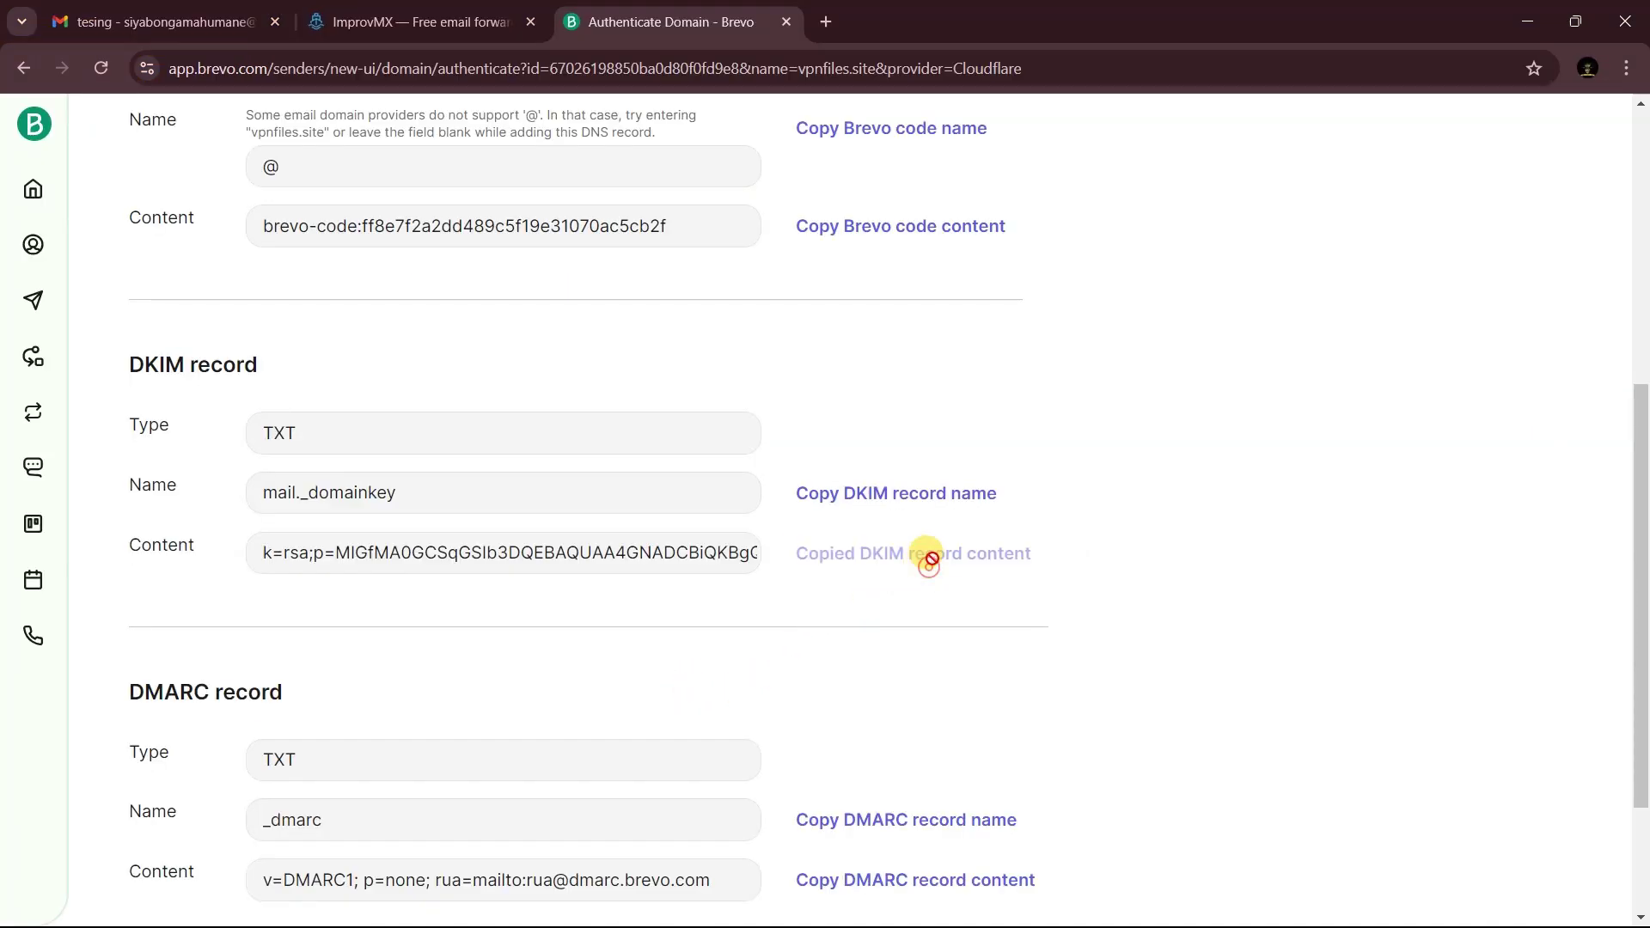
{"action": "left_click", "coordinate": [1527, 21]}
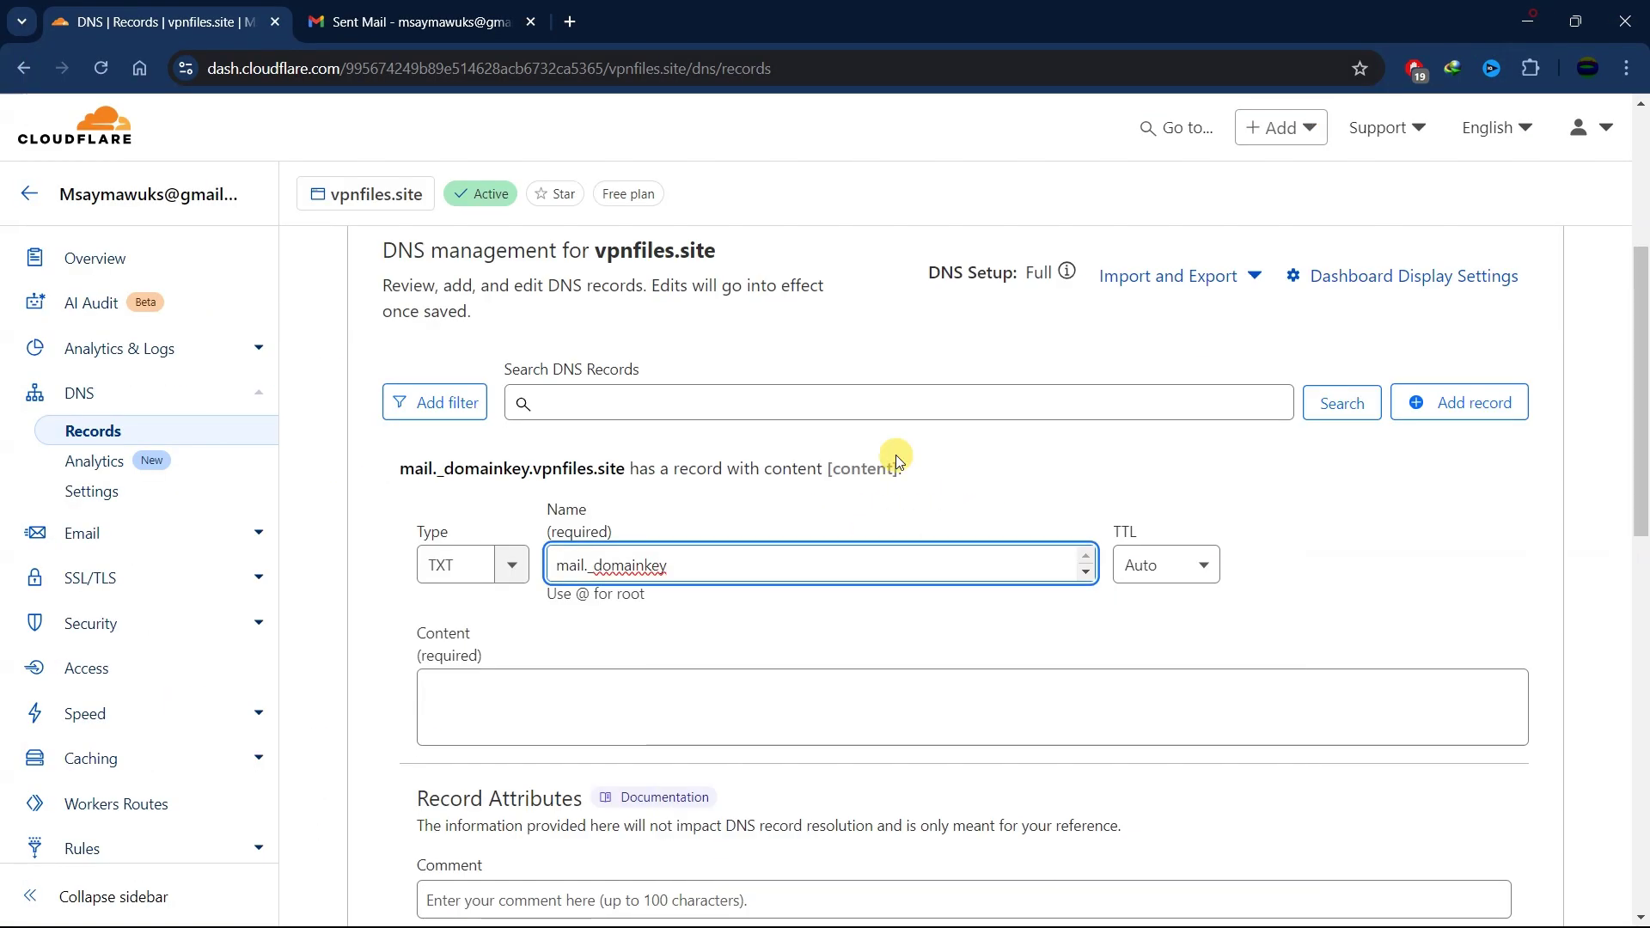
{"action": "left_click", "coordinate": [574, 704]}
{"action": "key", "text": "ctrl+v"}
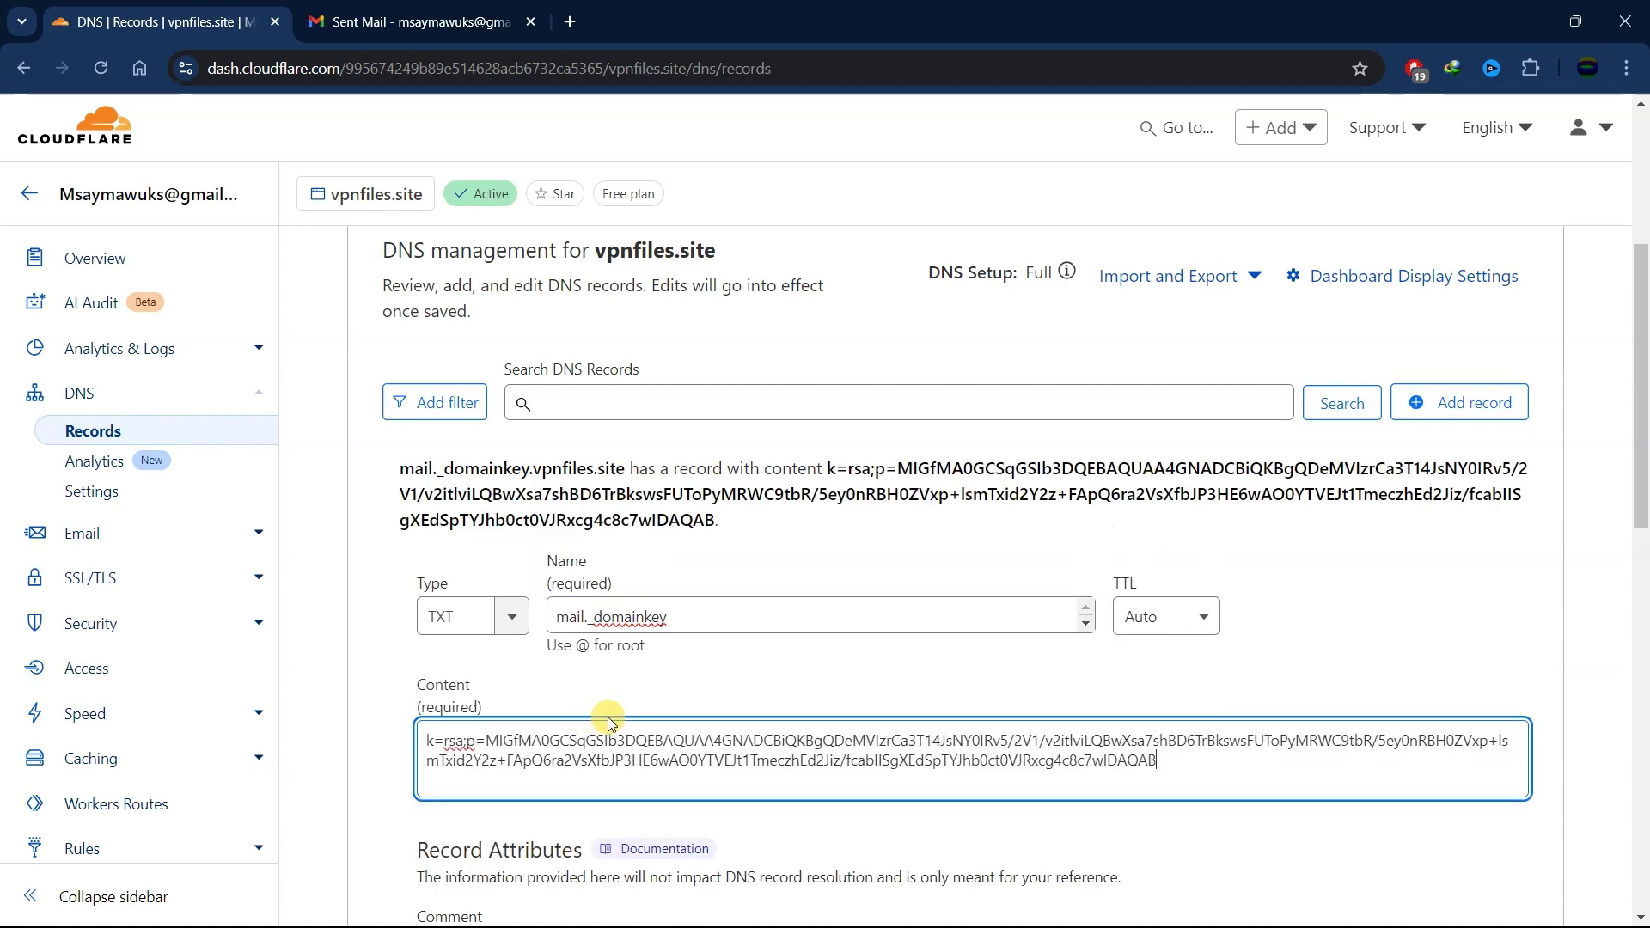
{"action": "scroll", "coordinate": [1117, 653], "scroll_direction": "down", "scroll_amount": 3}
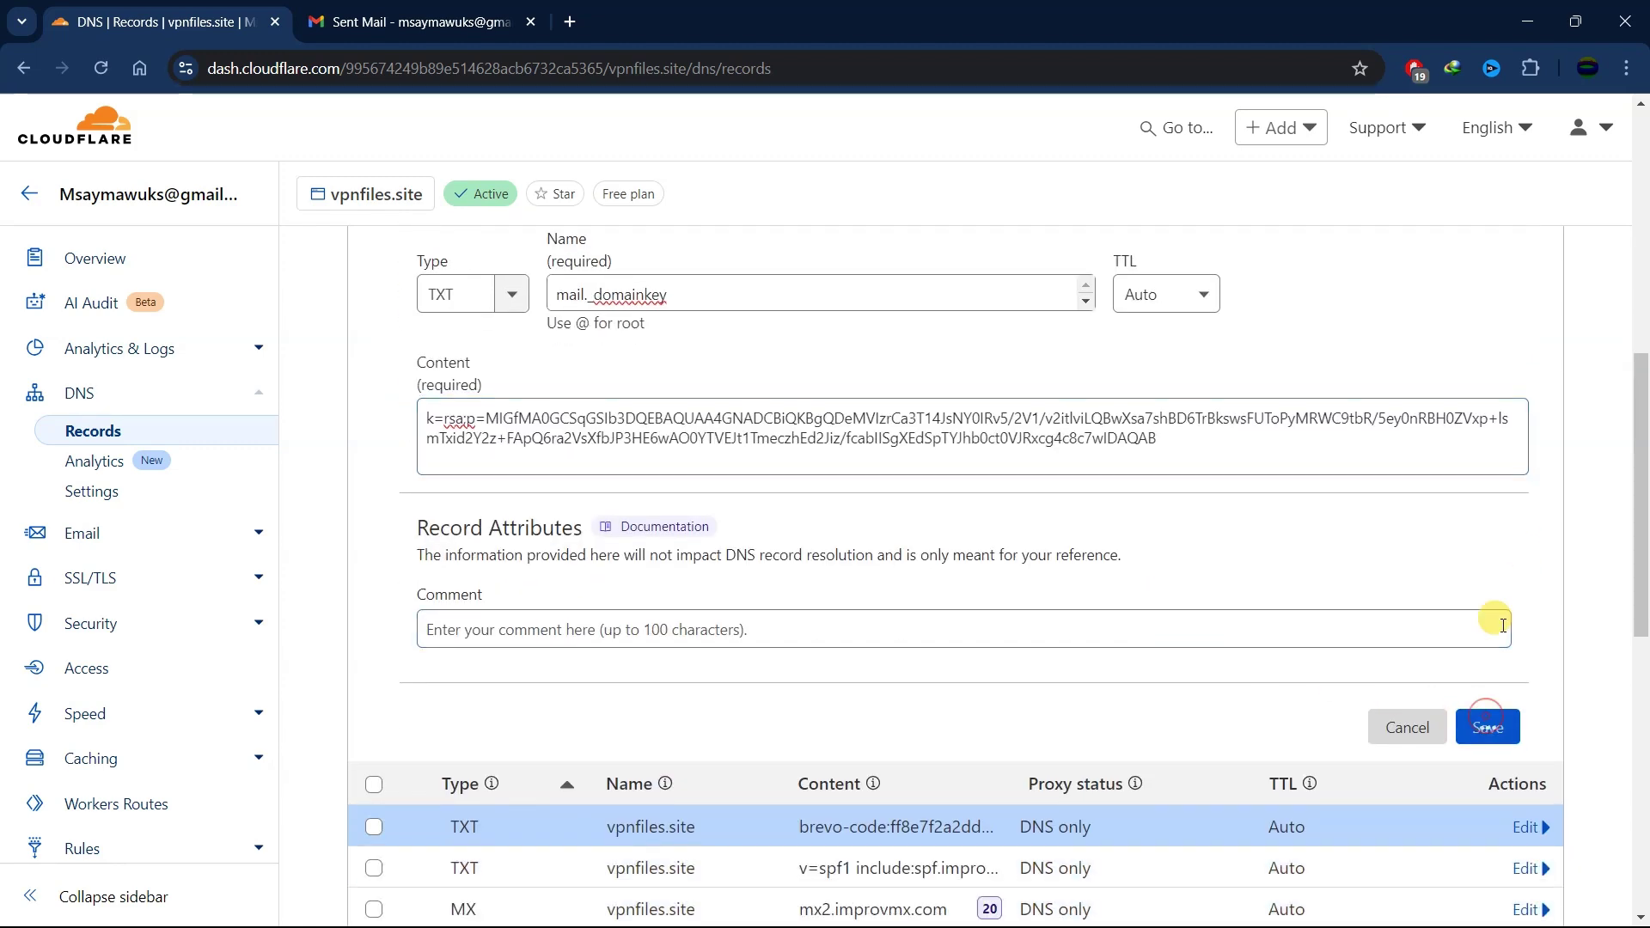
{"action": "key", "text": "alt+Tab"}
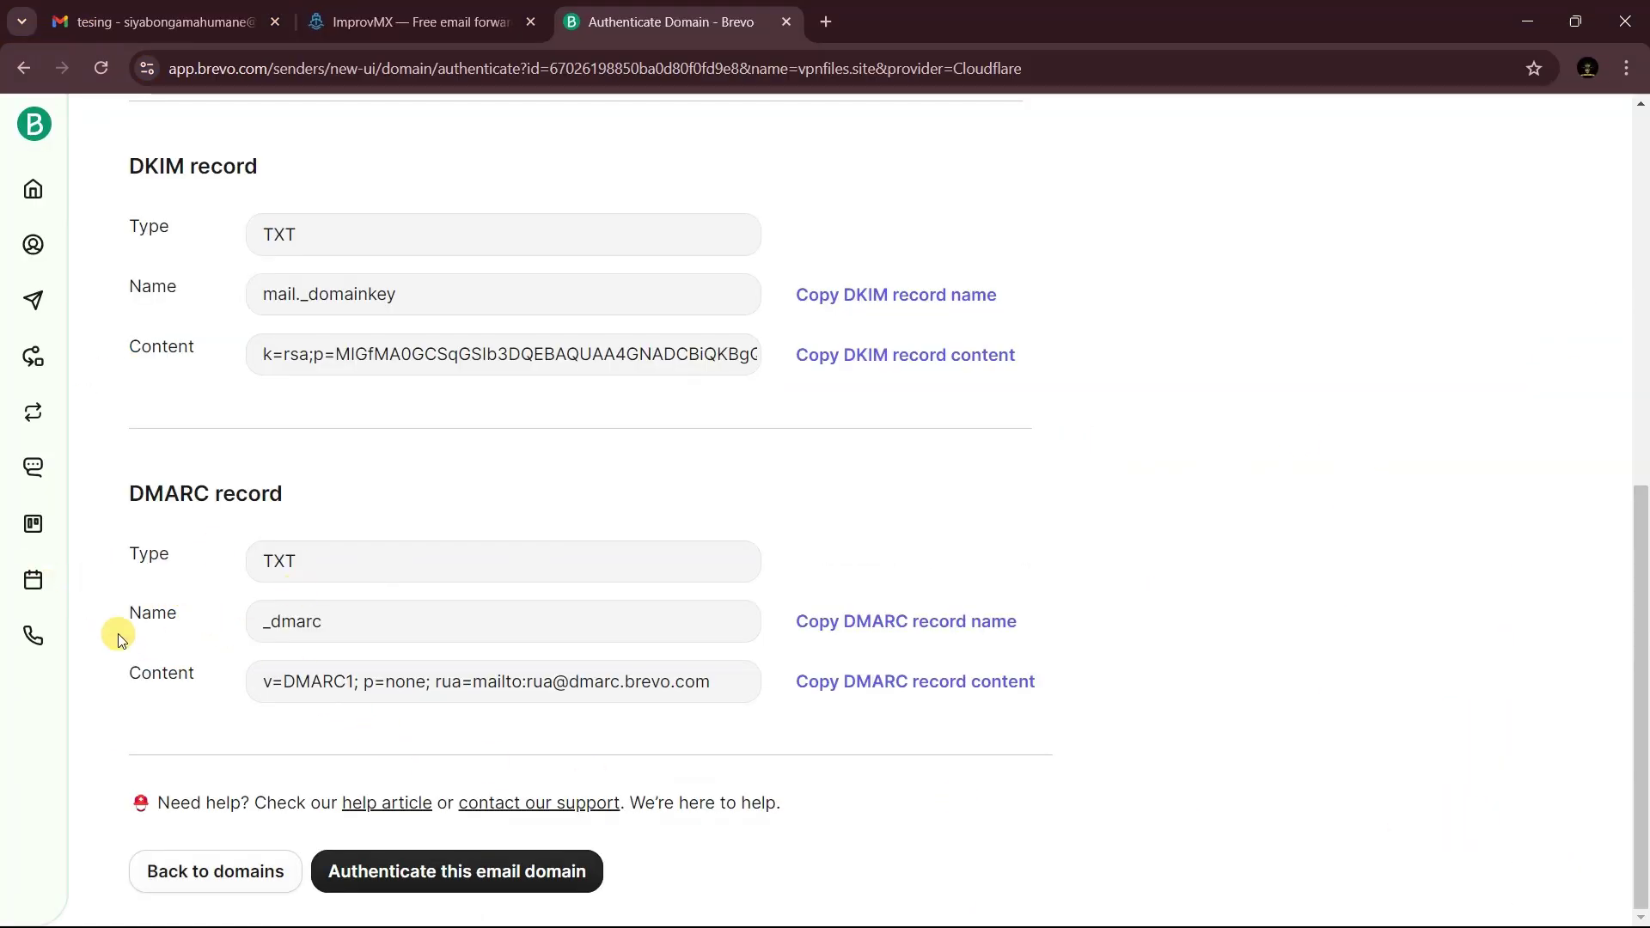
{"action": "left_click", "coordinate": [939, 621]}
{"action": "key", "text": "alt+Tab"}
- Start a new Cloudflare TXT record named _dmarc
{"action": "scroll", "coordinate": [1031, 550], "scroll_direction": "up", "scroll_amount": 3}
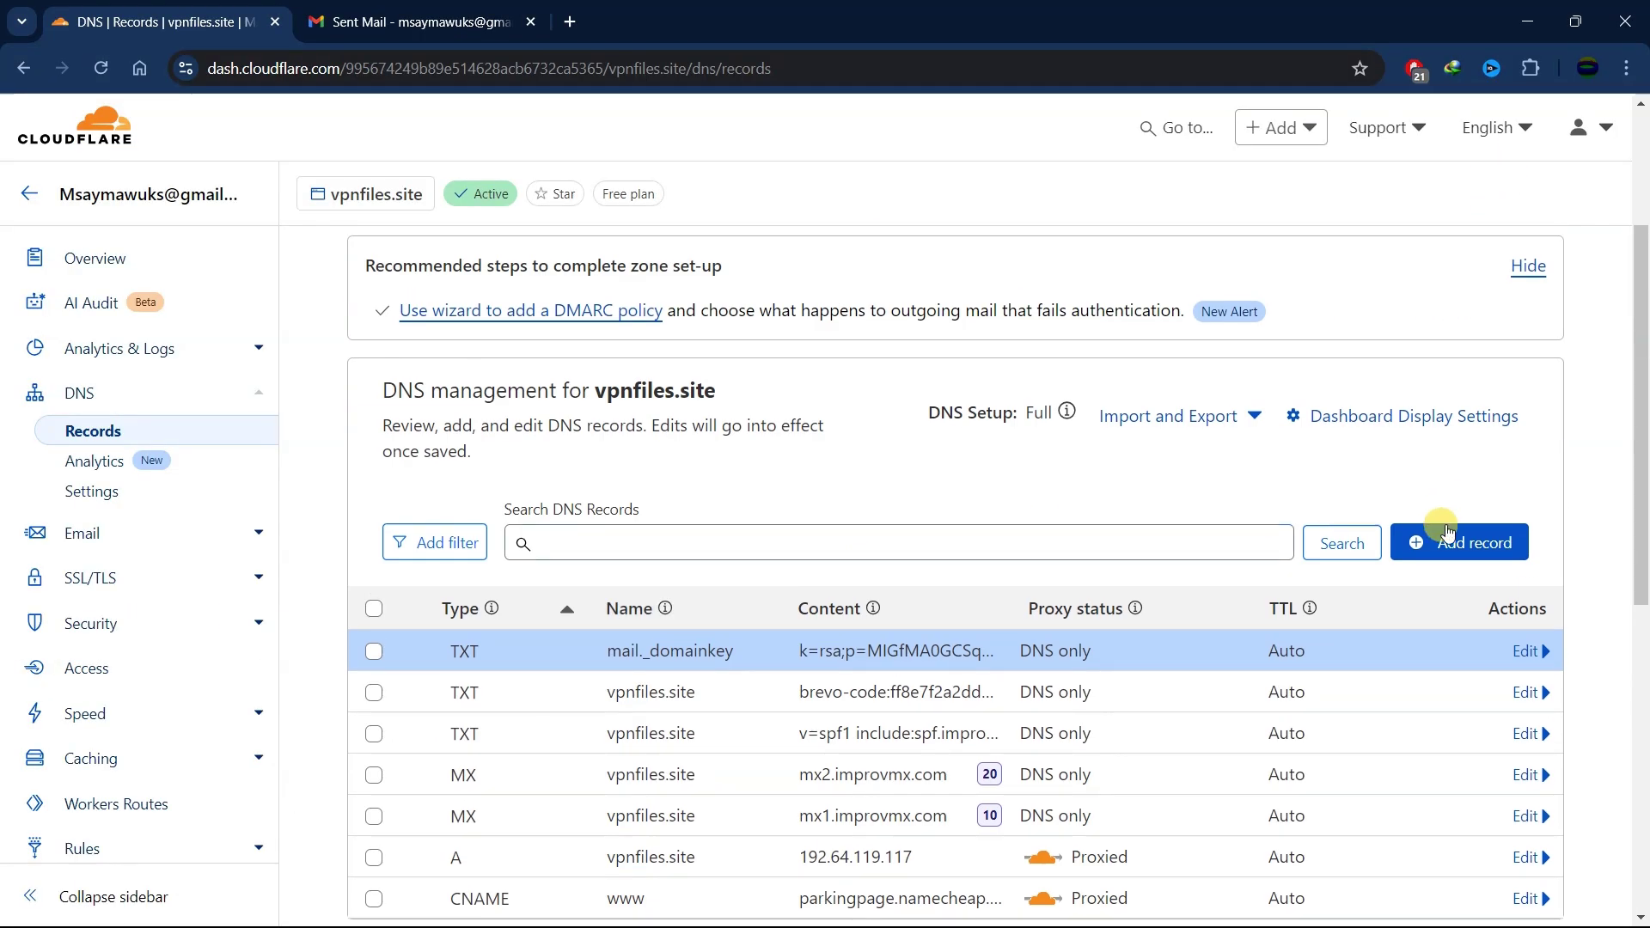
{"action": "left_click", "coordinate": [1444, 541]}
{"action": "left_click", "coordinate": [461, 700]}
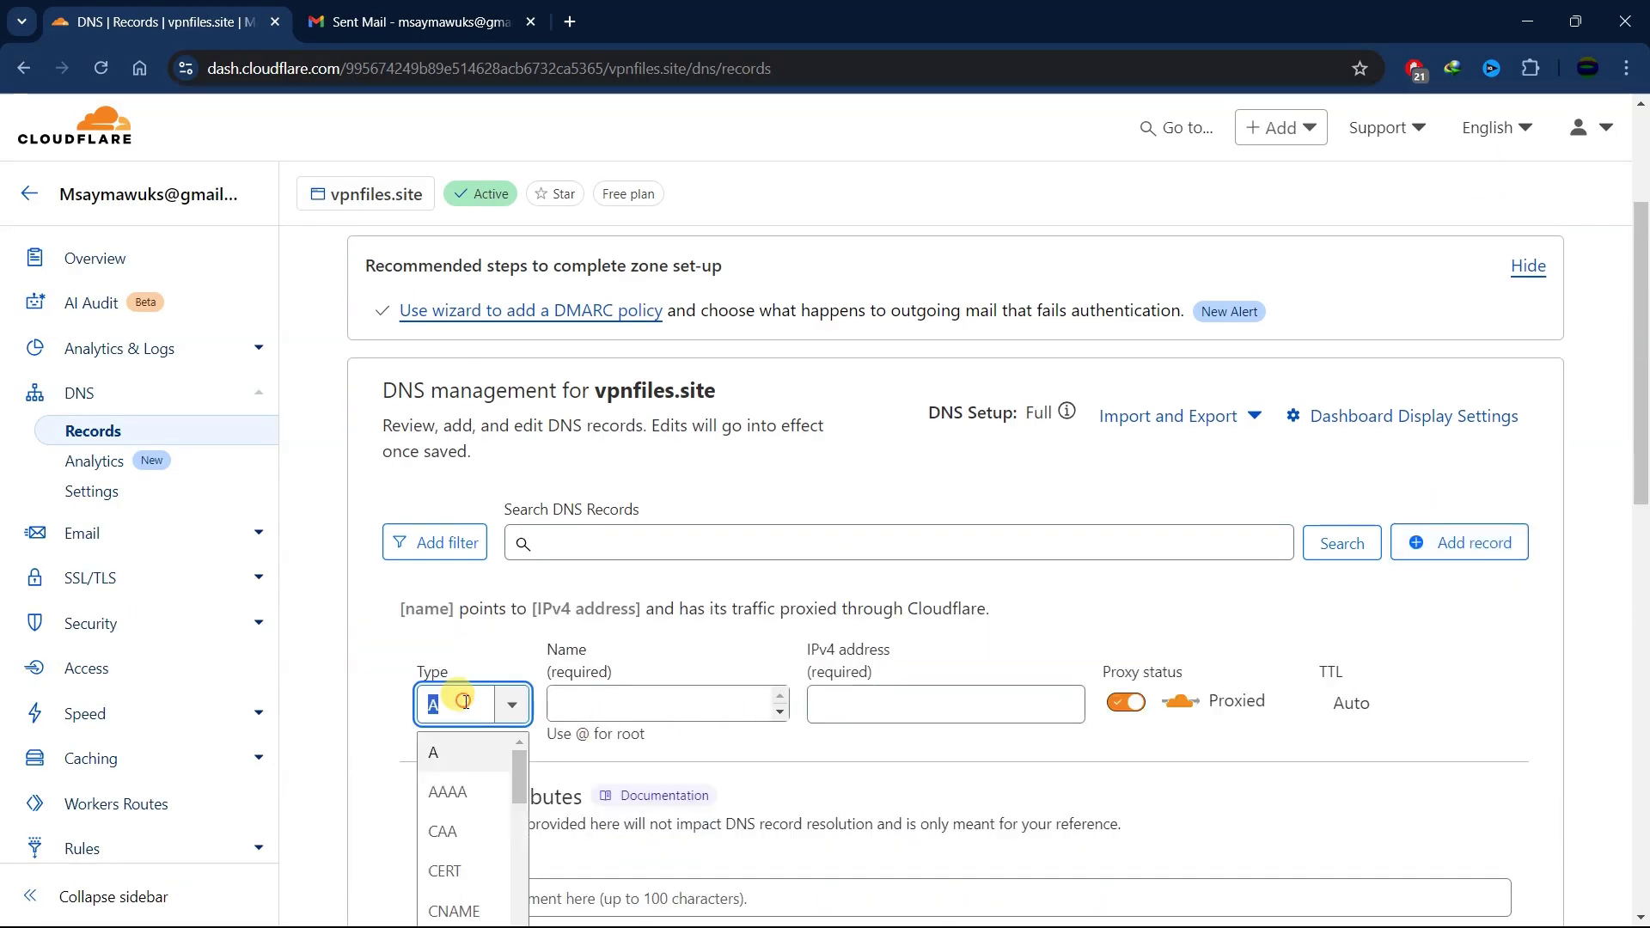
{"action": "type", "text": "txt"}
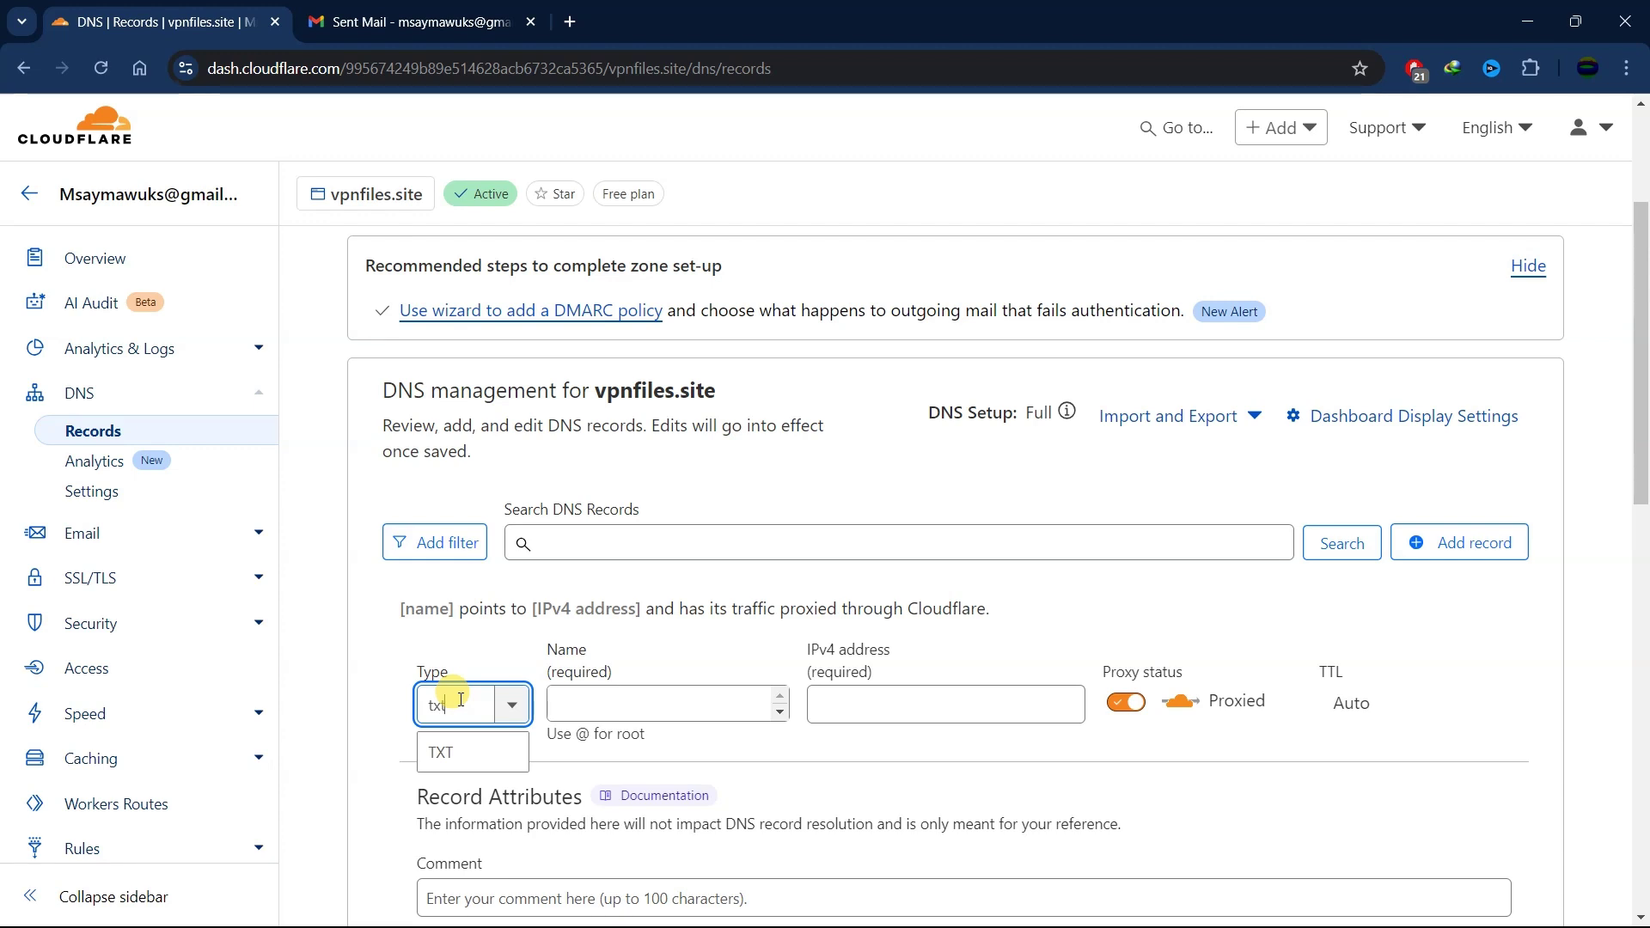
{"action": "left_click", "coordinate": [469, 746]}
{"action": "left_click", "coordinate": [635, 704]}
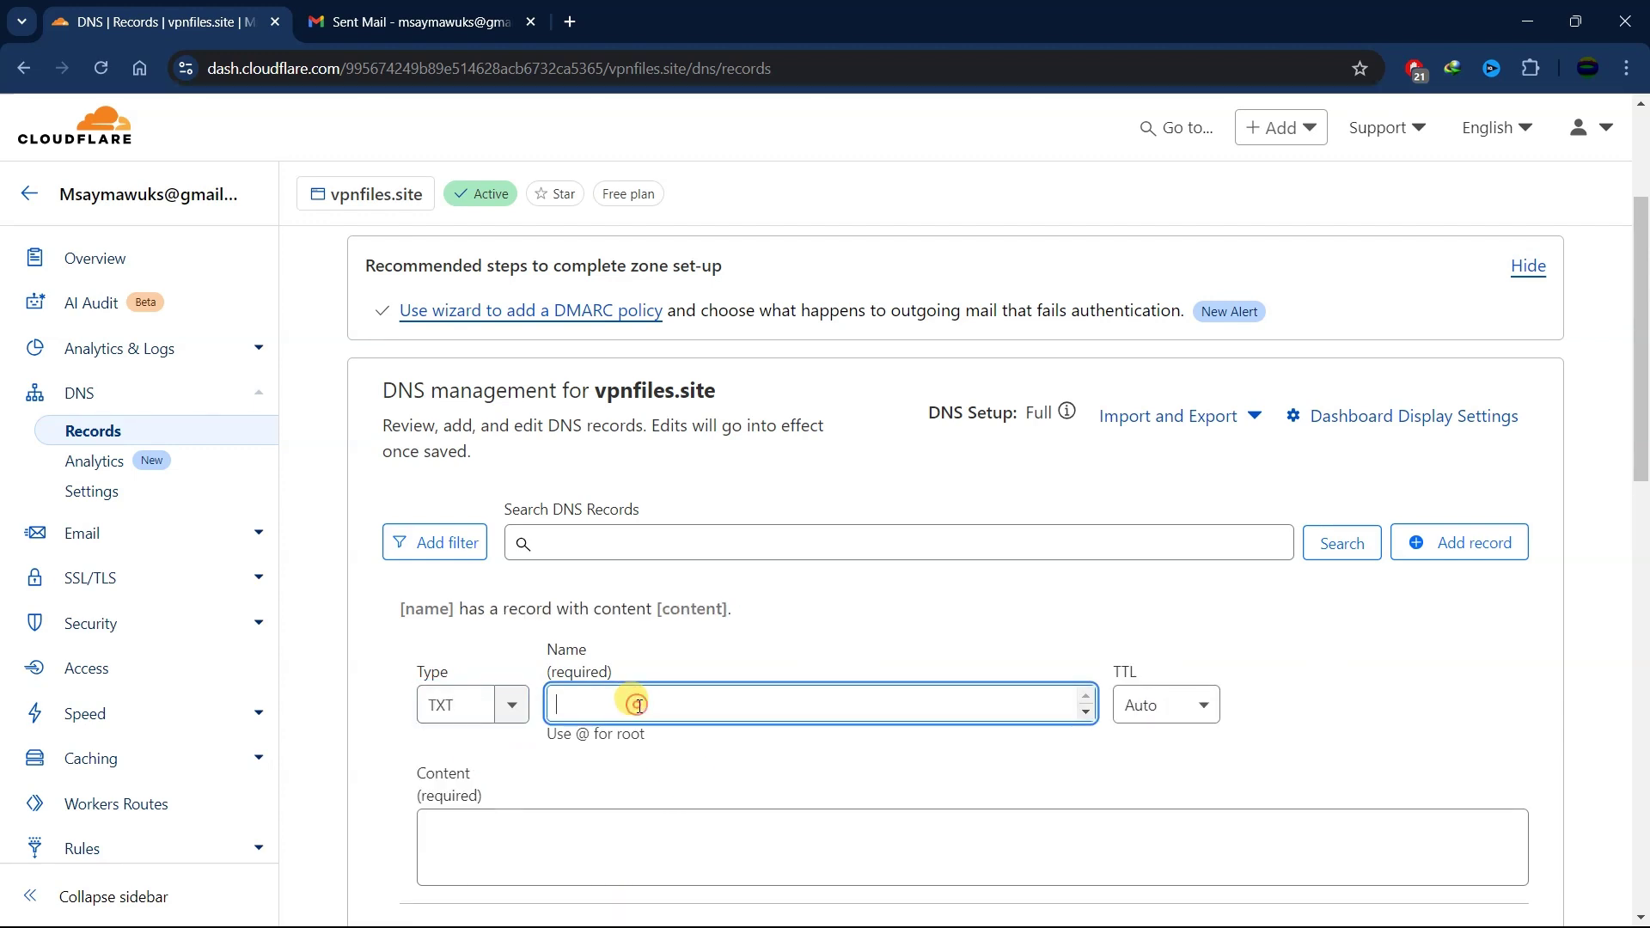
{"action": "type", "text": "_dmarc"}
- Fill in Brevo's DMARC value v=DMARC1; p=none as content and save the record
{"action": "key", "text": "alt+Tab"}
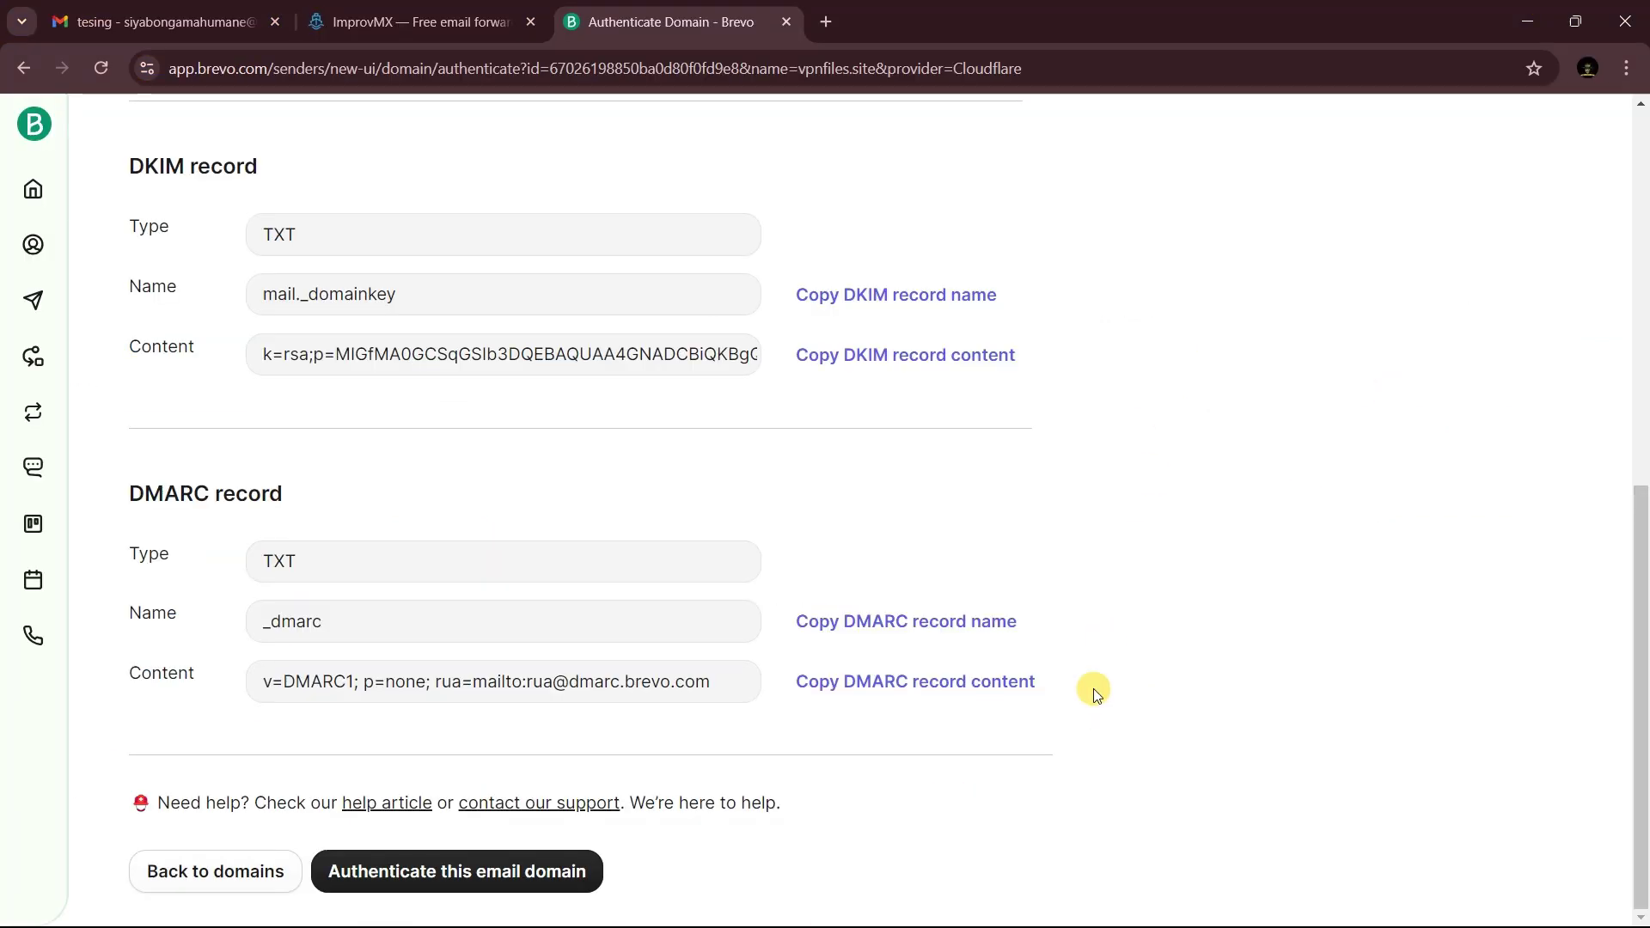
{"action": "left_click", "coordinate": [928, 707]}
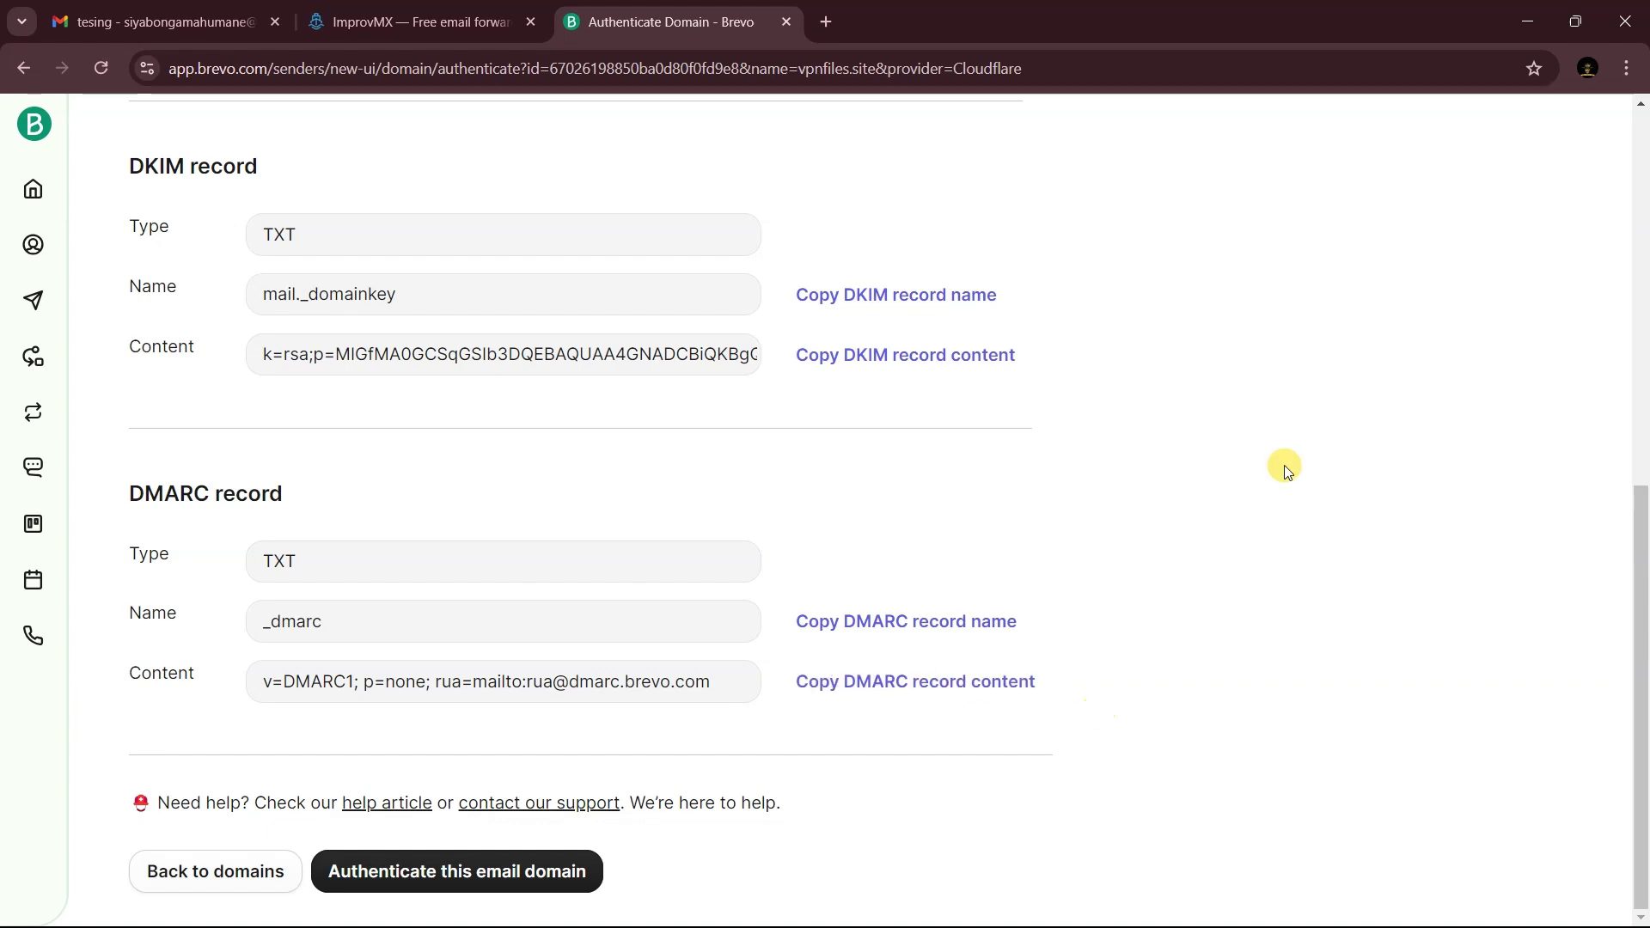
{"action": "left_click", "coordinate": [1518, 7]}
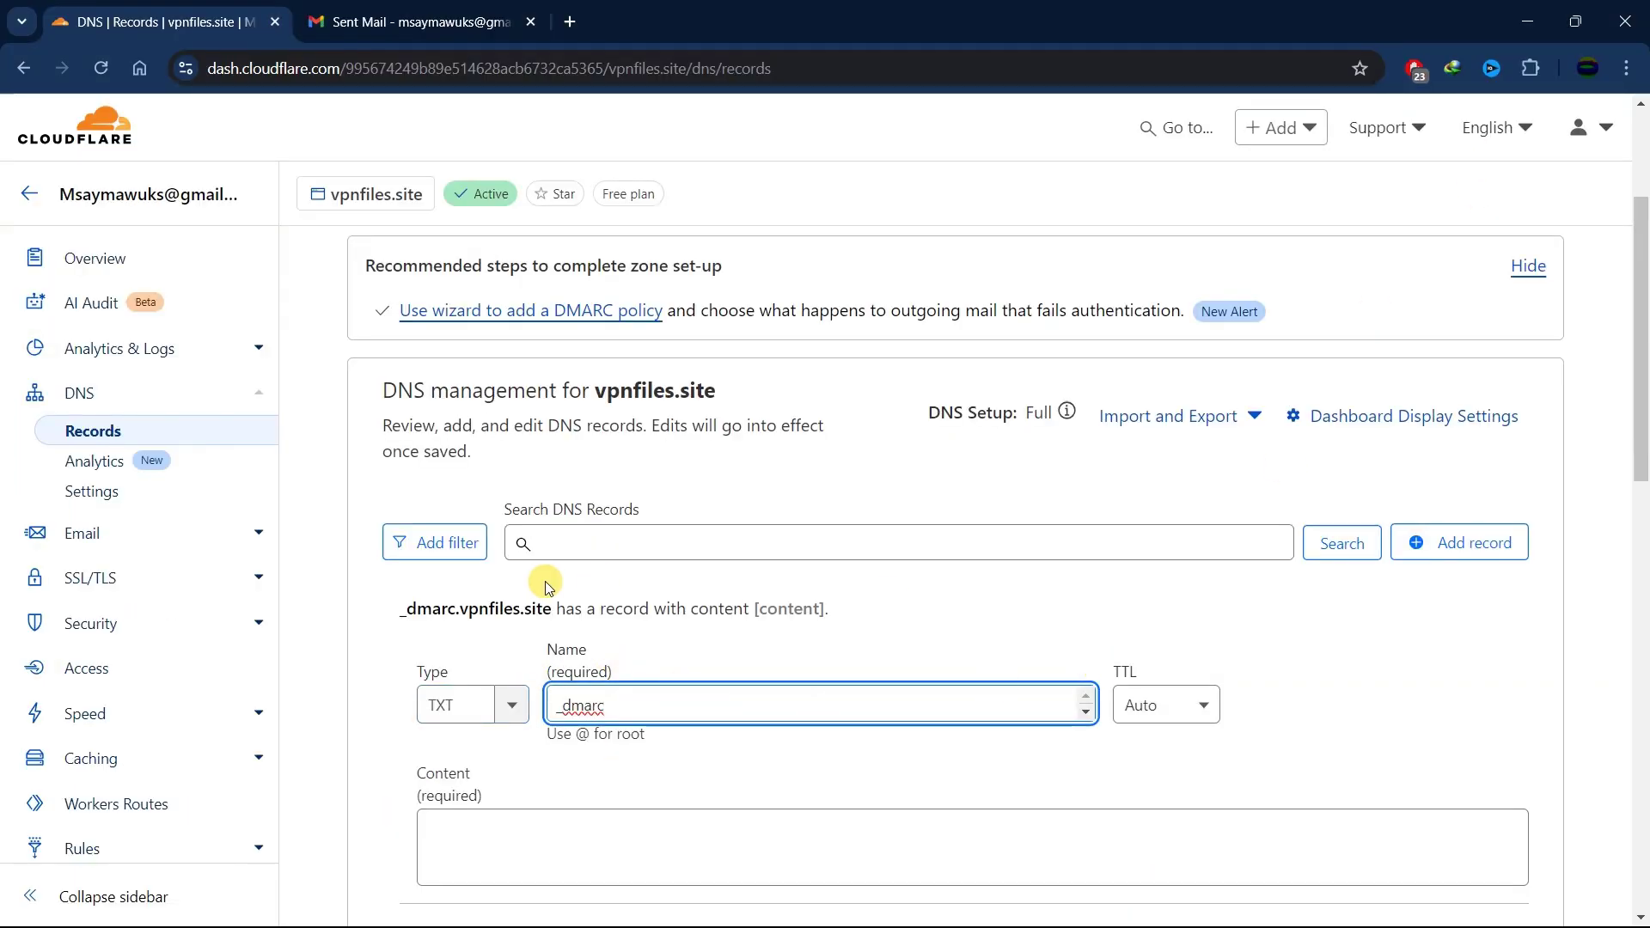
{"action": "scroll", "coordinate": [479, 737], "scroll_direction": "down", "scroll_amount": 3}
{"action": "left_click", "coordinate": [475, 623]}
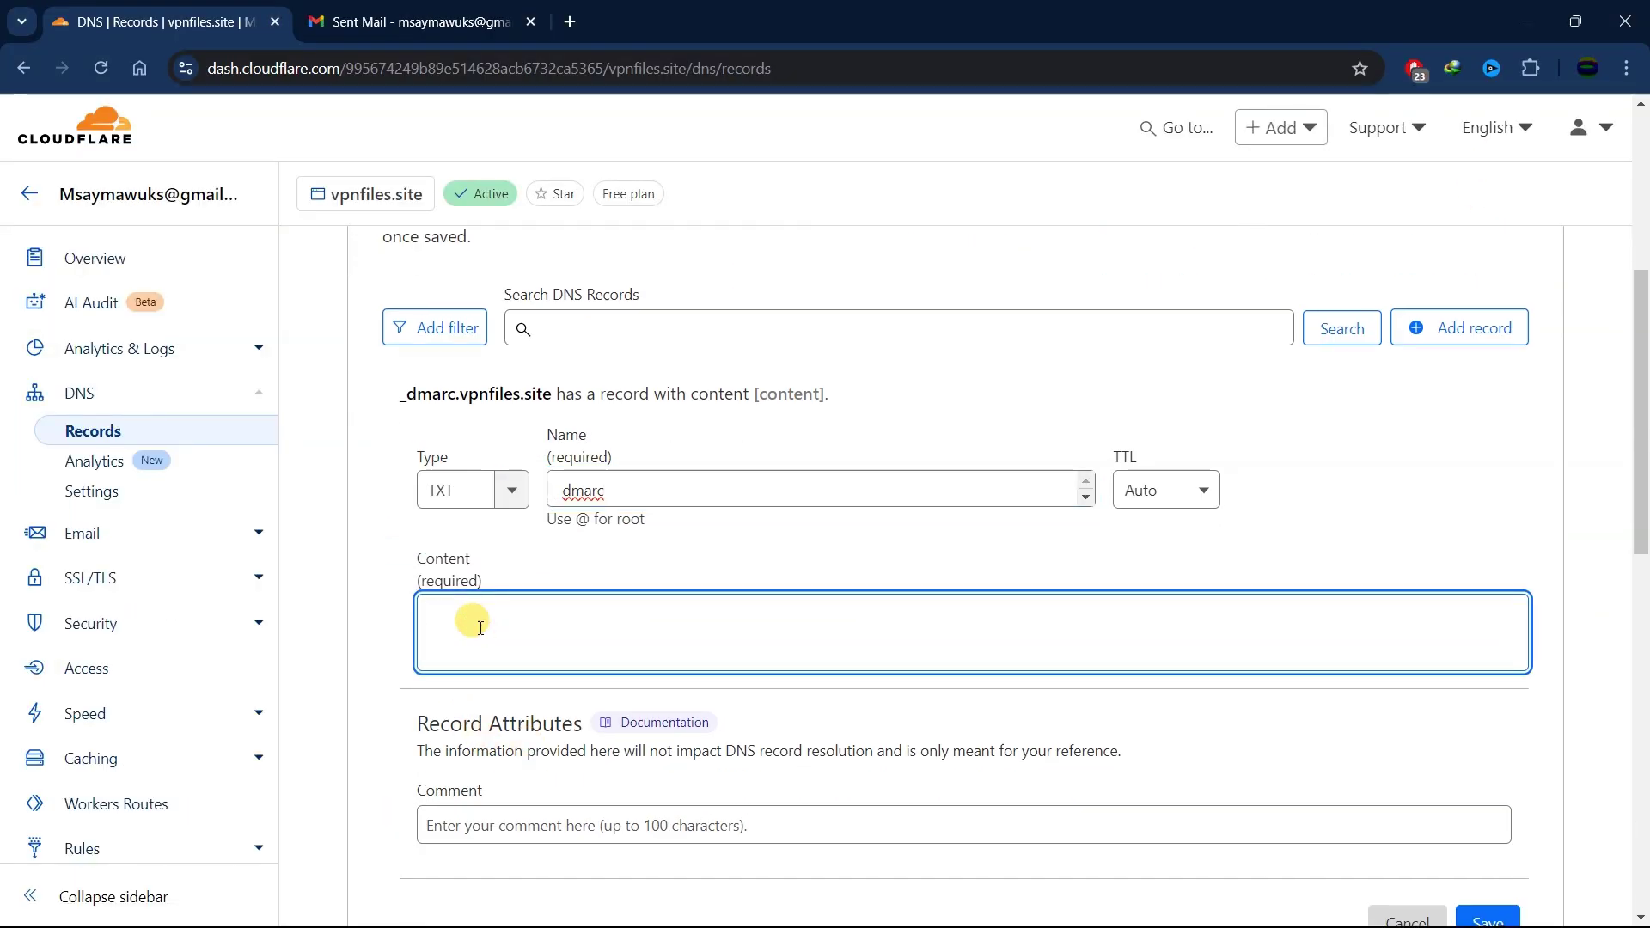
{"action": "key", "text": "ctrl+v"}
{"action": "scroll", "coordinate": [1506, 702], "scroll_direction": "down", "scroll_amount": 4}
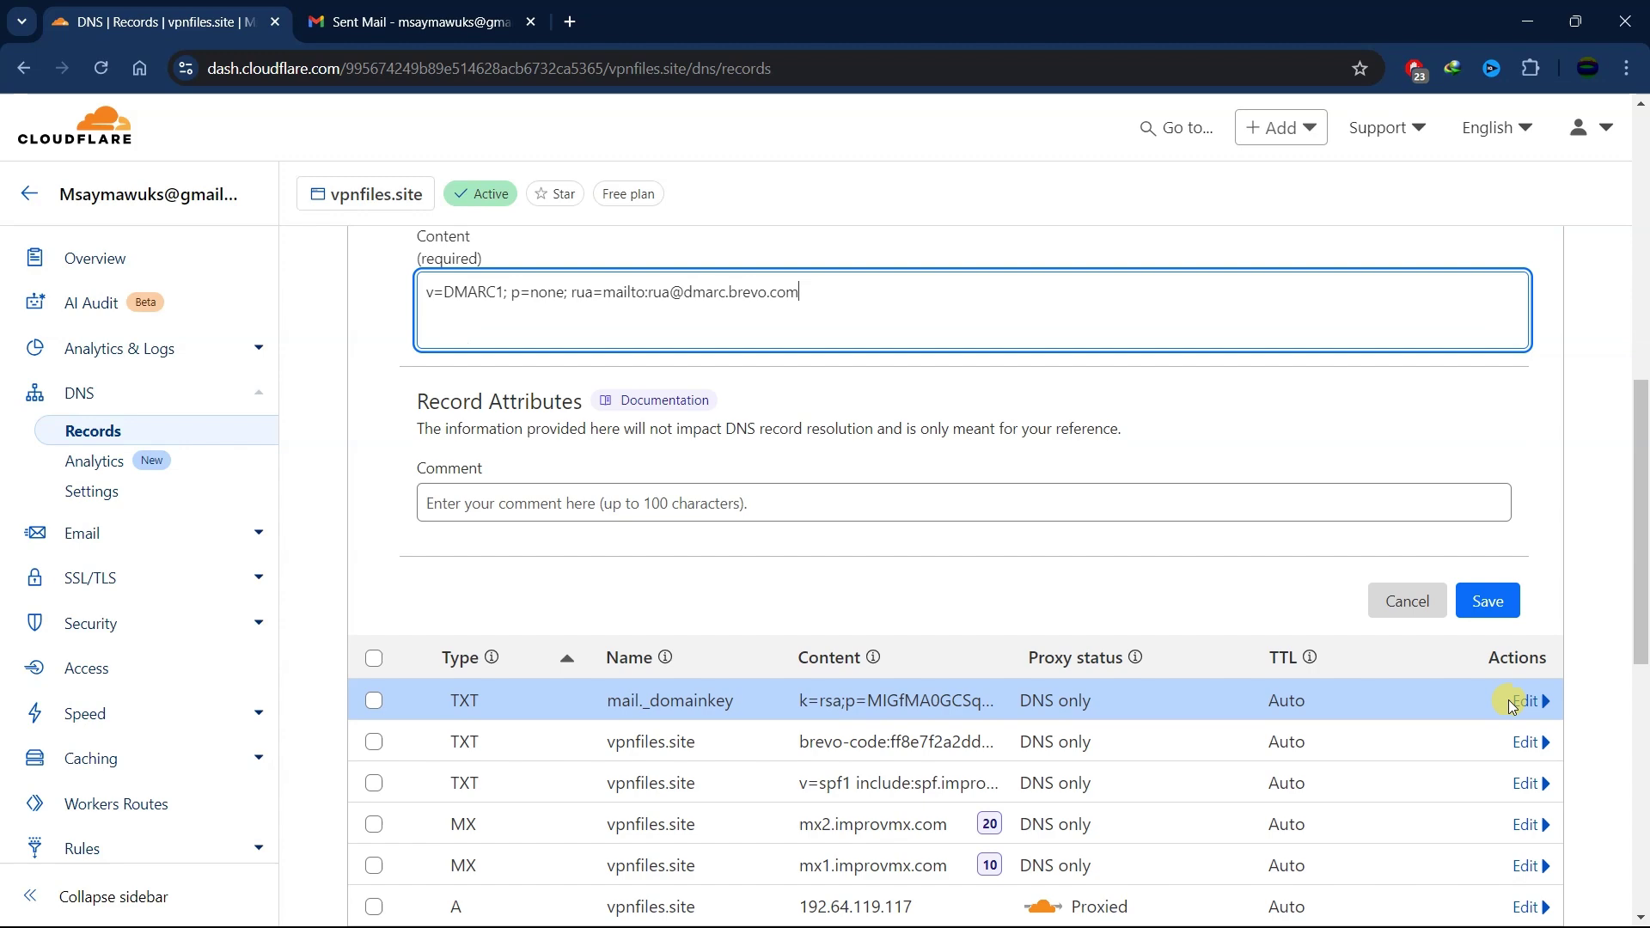
{"action": "left_click", "coordinate": [1493, 604]}
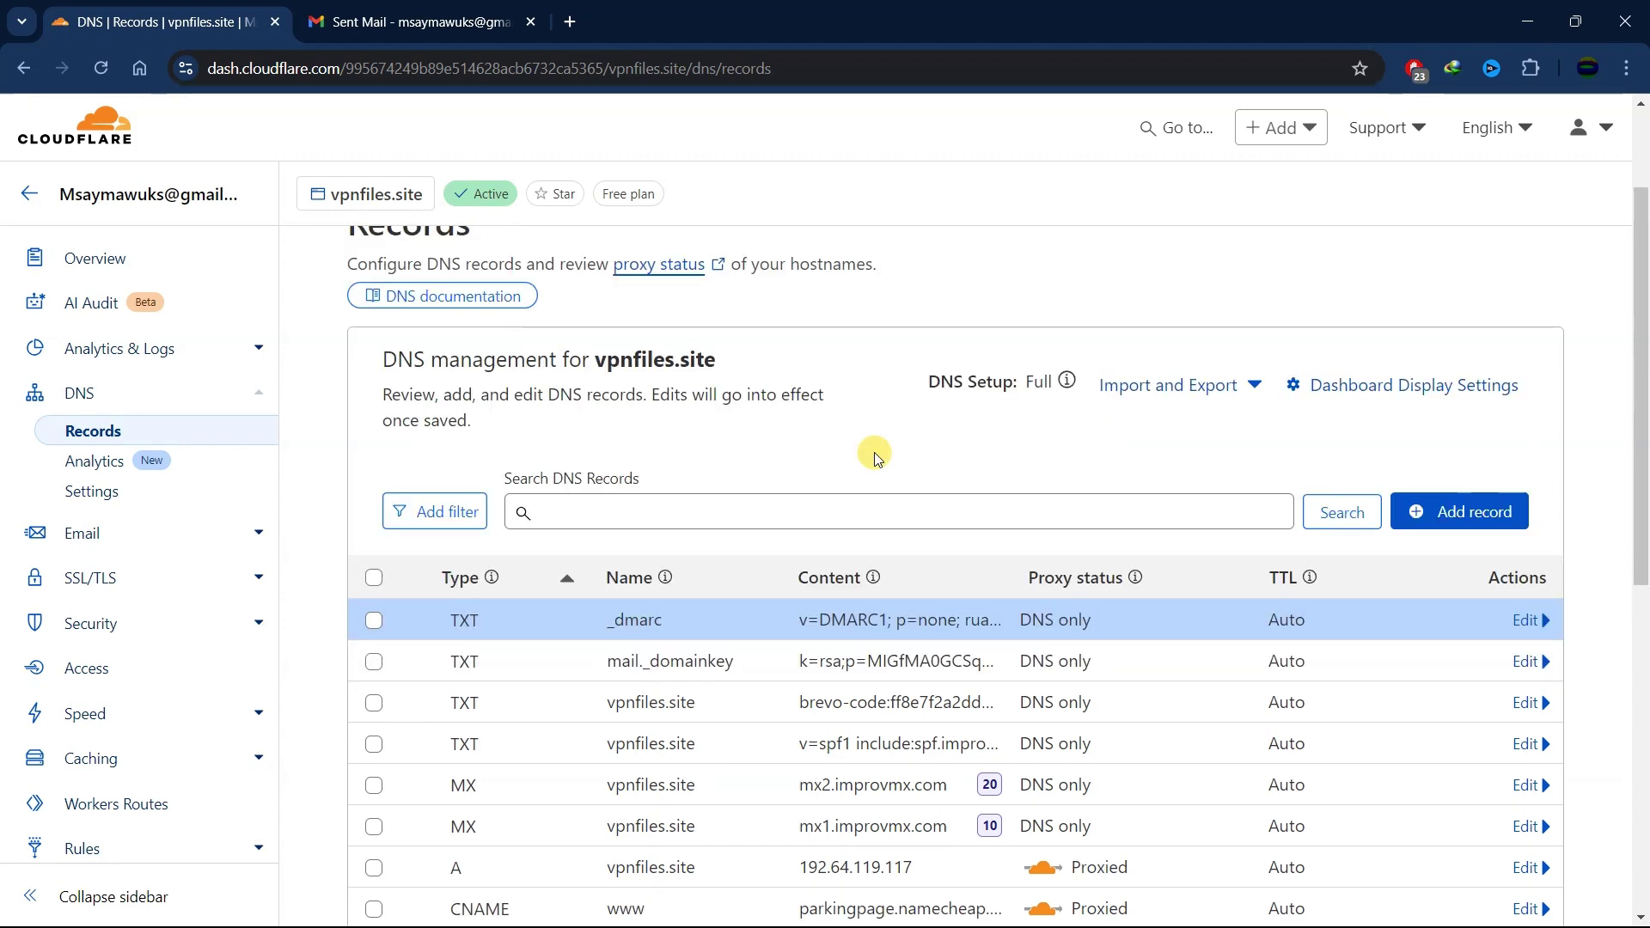
{"action": "key", "text": "alt+Tab"}
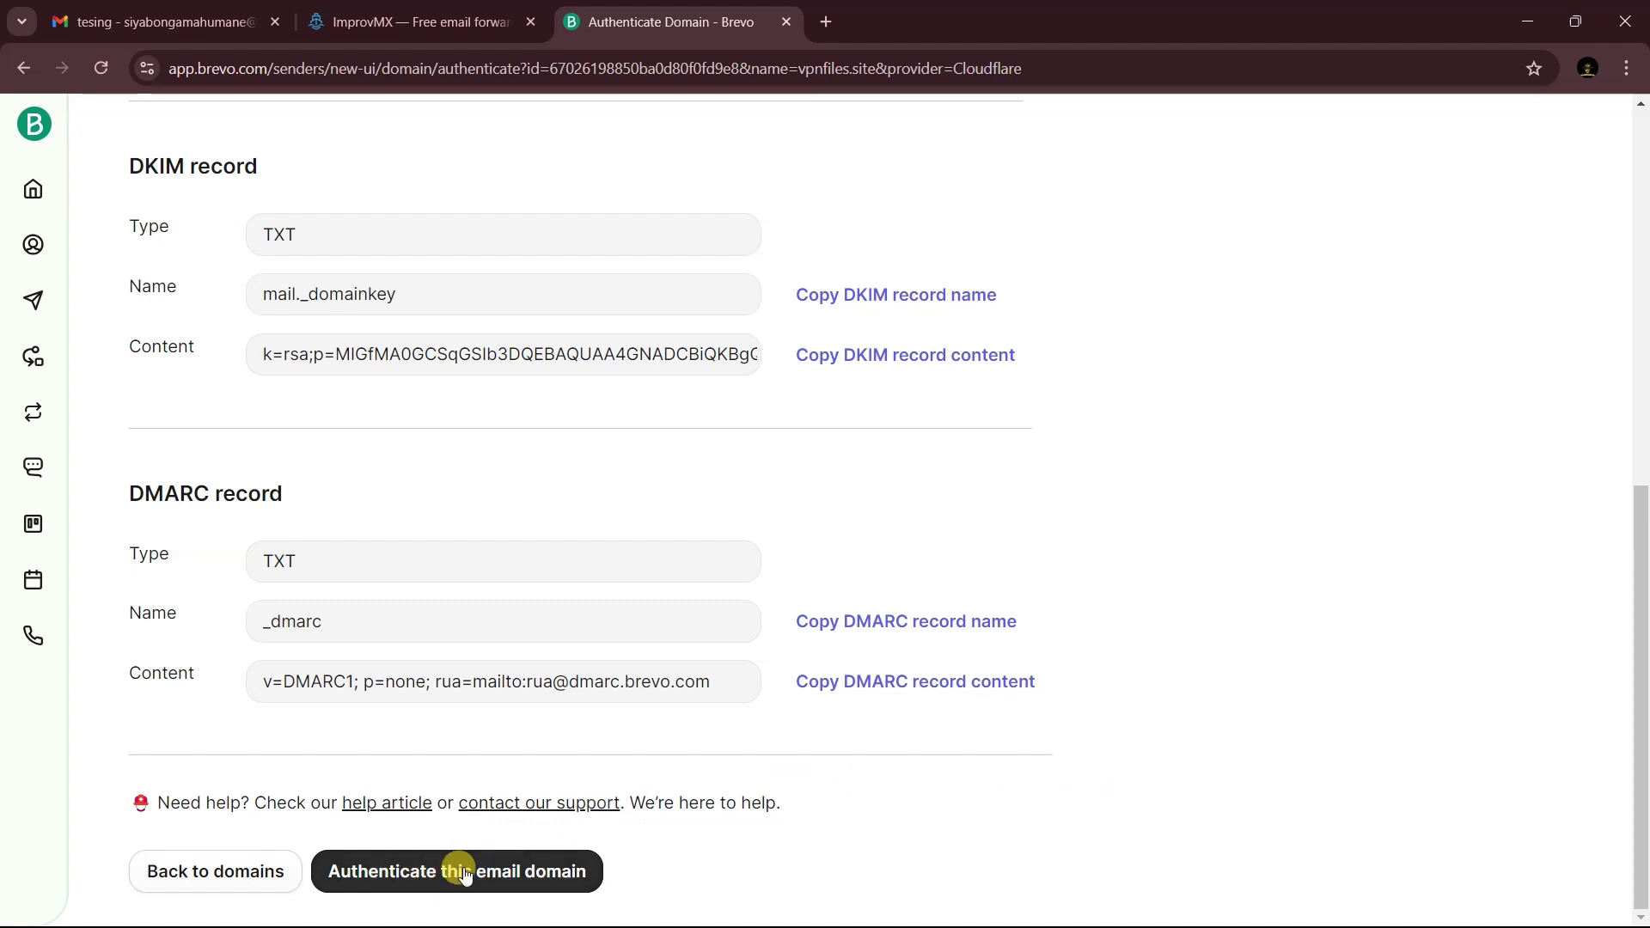
- Authenticate vpnfiles.site in Brevo and look up its SMTP relay smtp-relay.brevo.com on port 587
{"action": "left_click", "coordinate": [464, 873]}
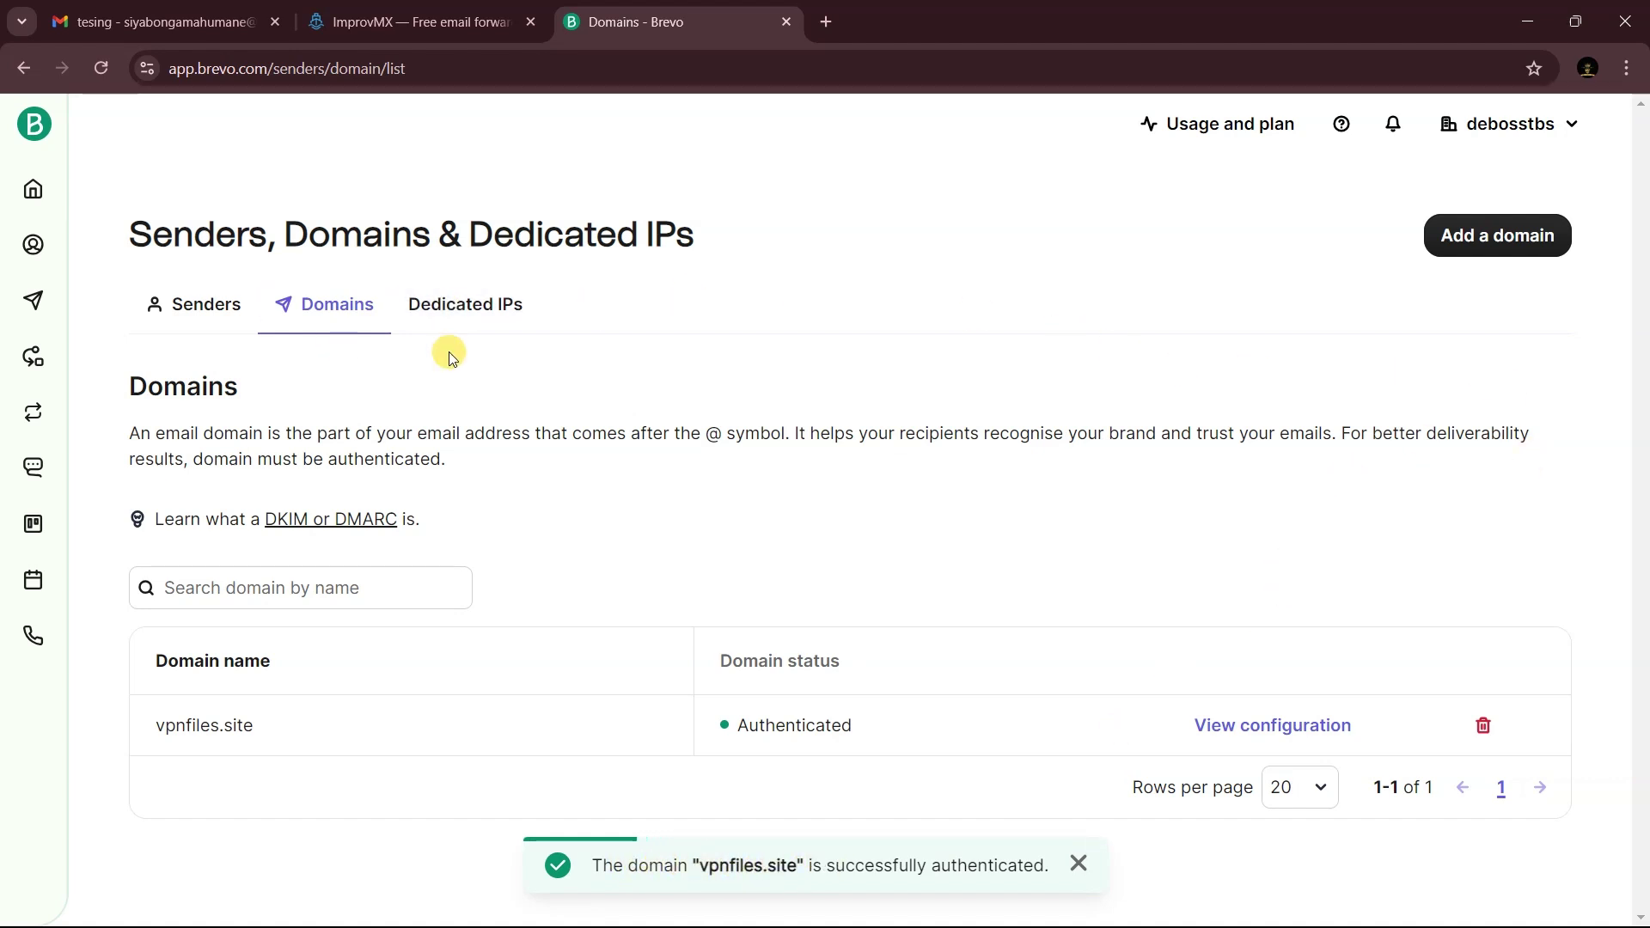
{"action": "left_click", "coordinate": [1562, 140]}
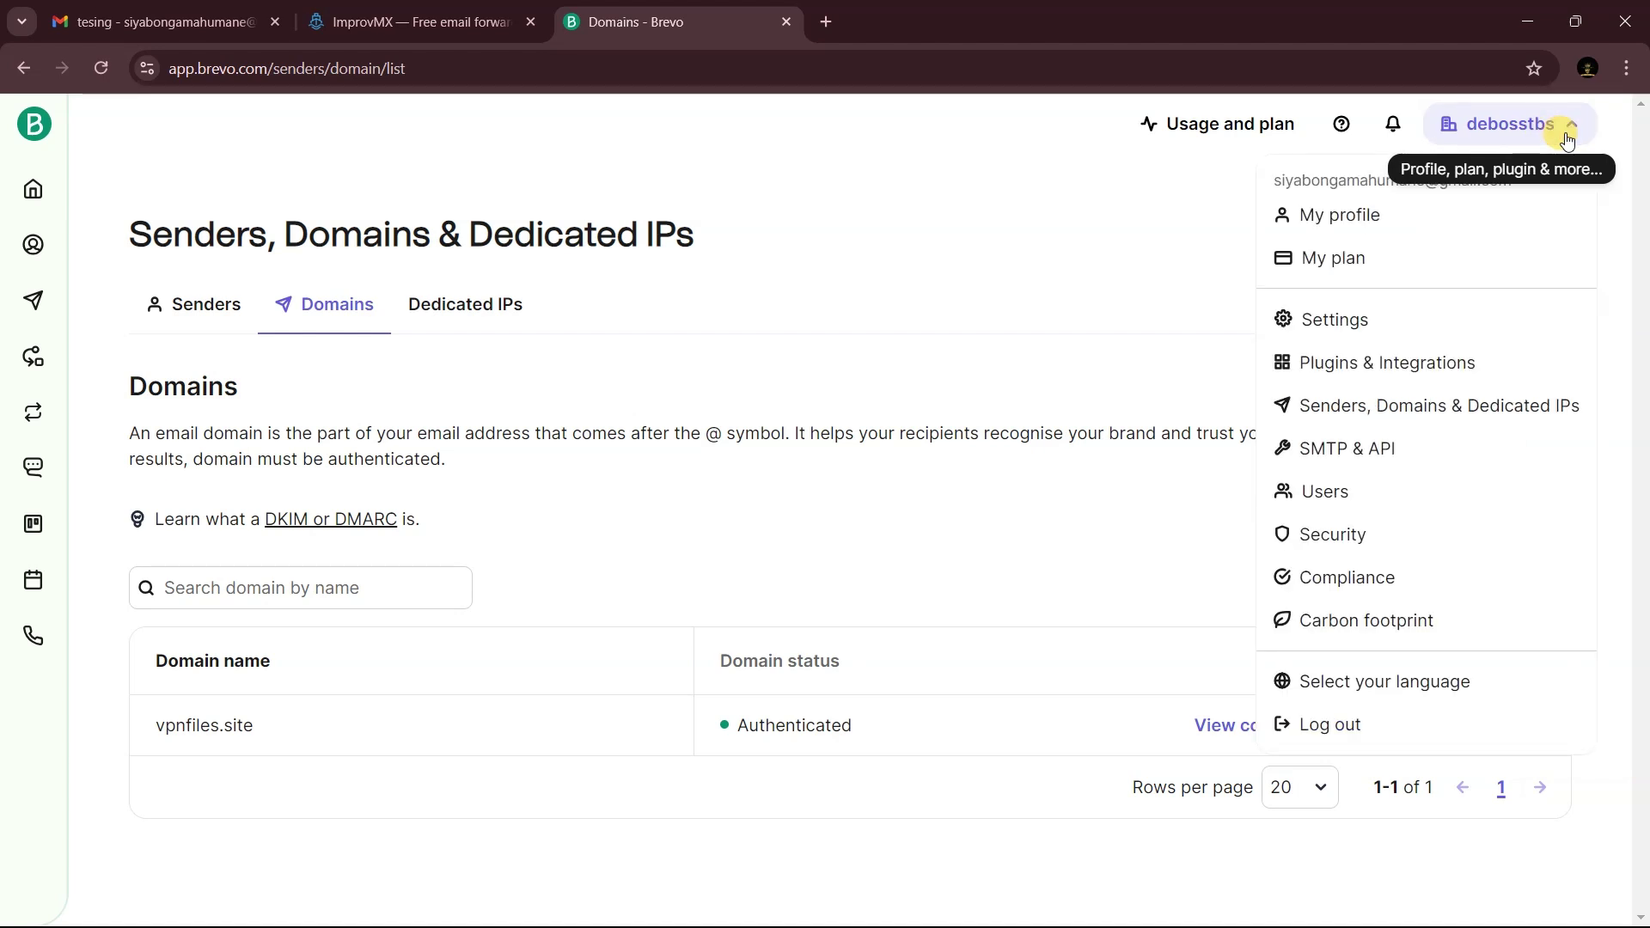
{"action": "left_click", "coordinate": [1356, 463]}
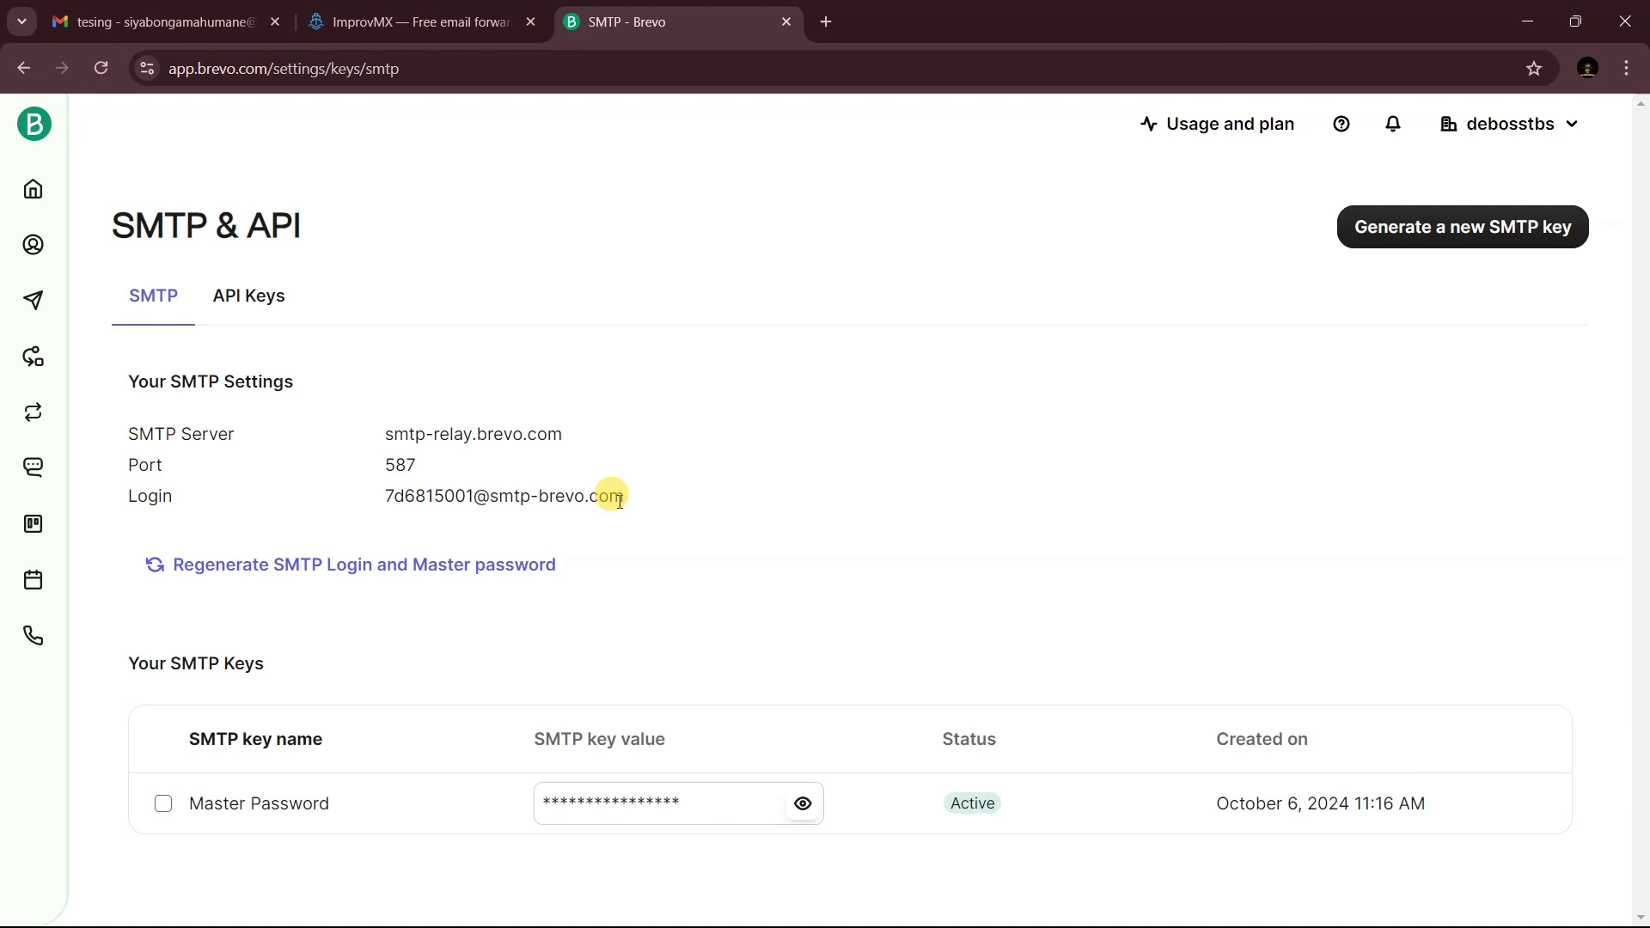
{"action": "left_click", "coordinate": [195, 9]}
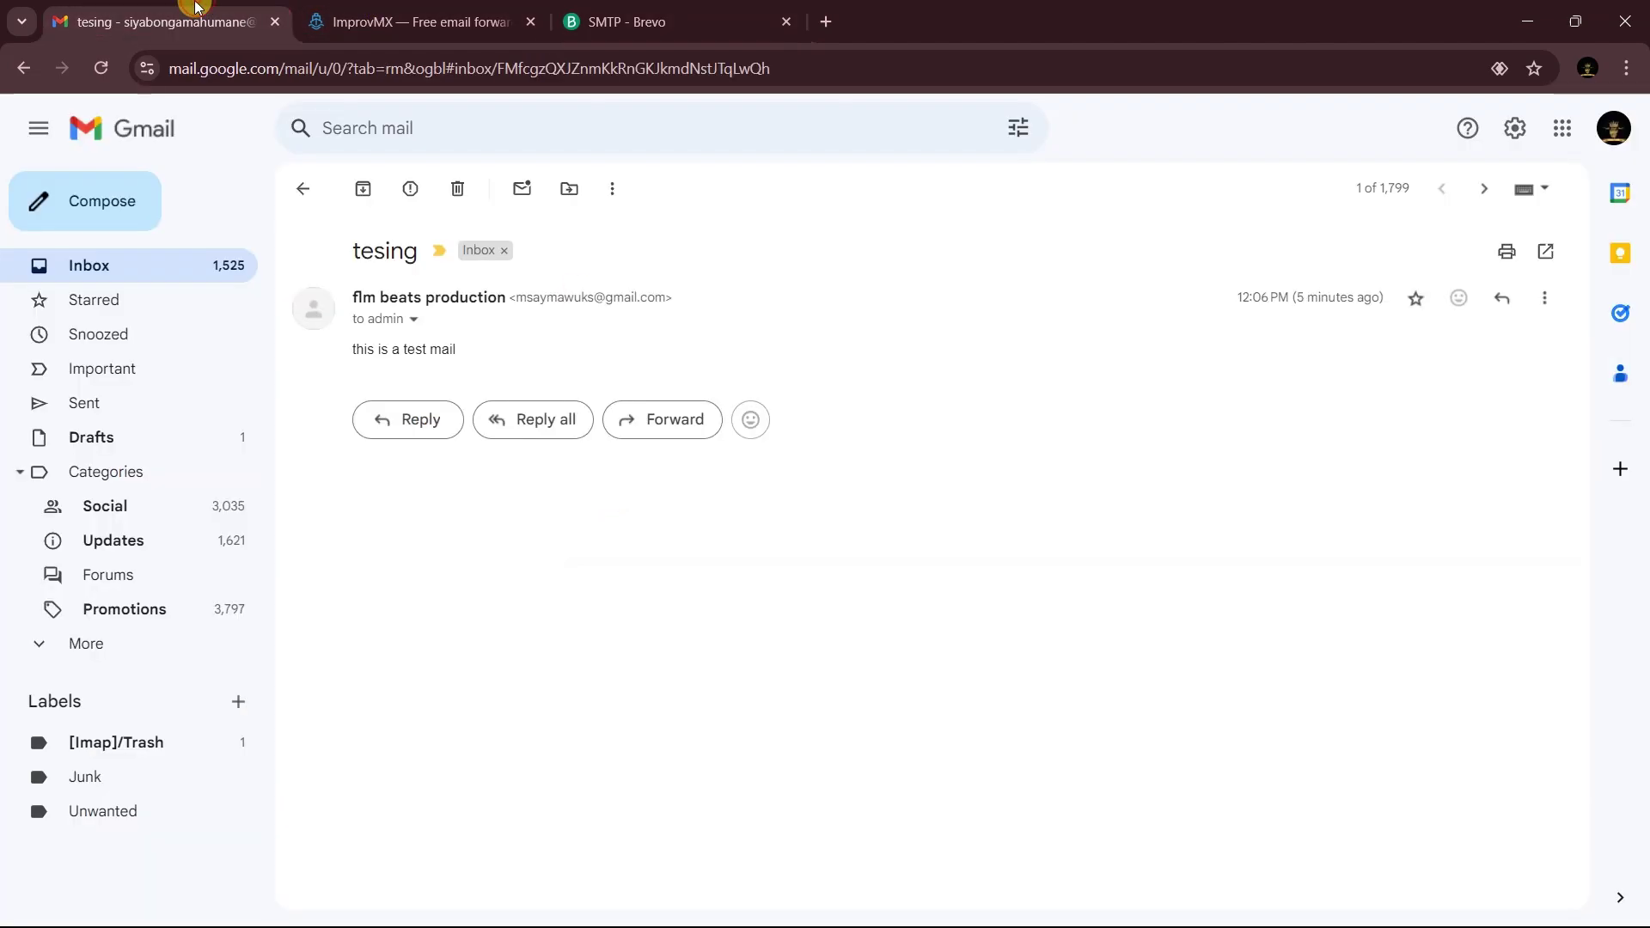
- In Gmail's Accounts and Import settings, start adding another send-as email address
{"action": "left_click", "coordinate": [1514, 128]}
{"action": "left_click", "coordinate": [1428, 239]}
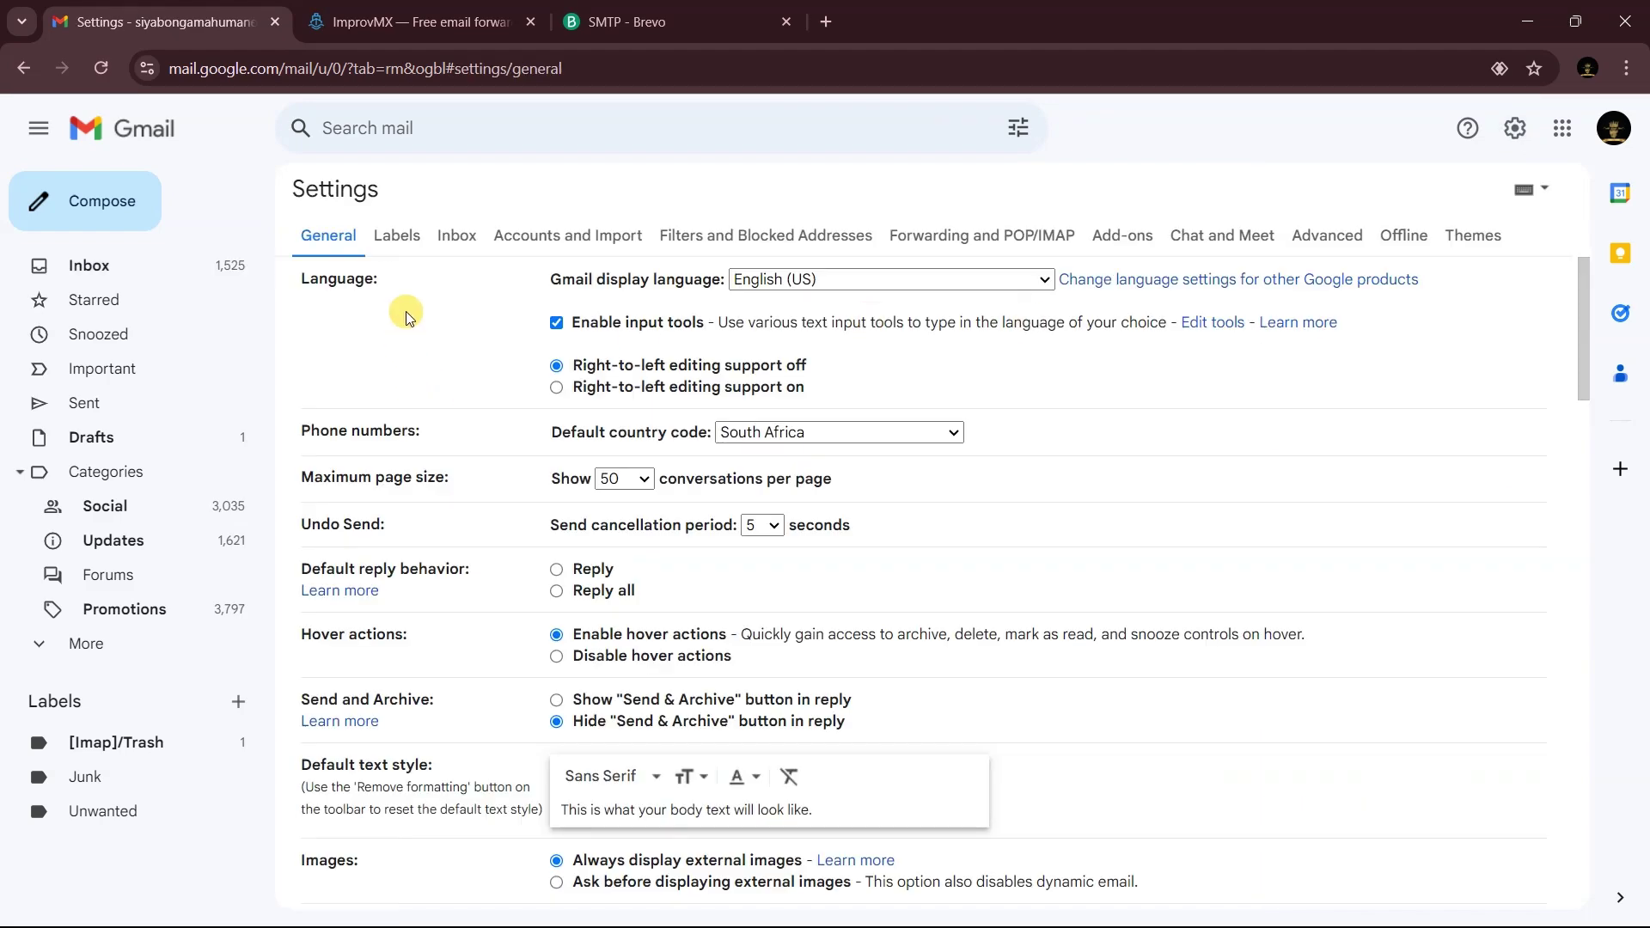
{"action": "left_click", "coordinate": [547, 238]}
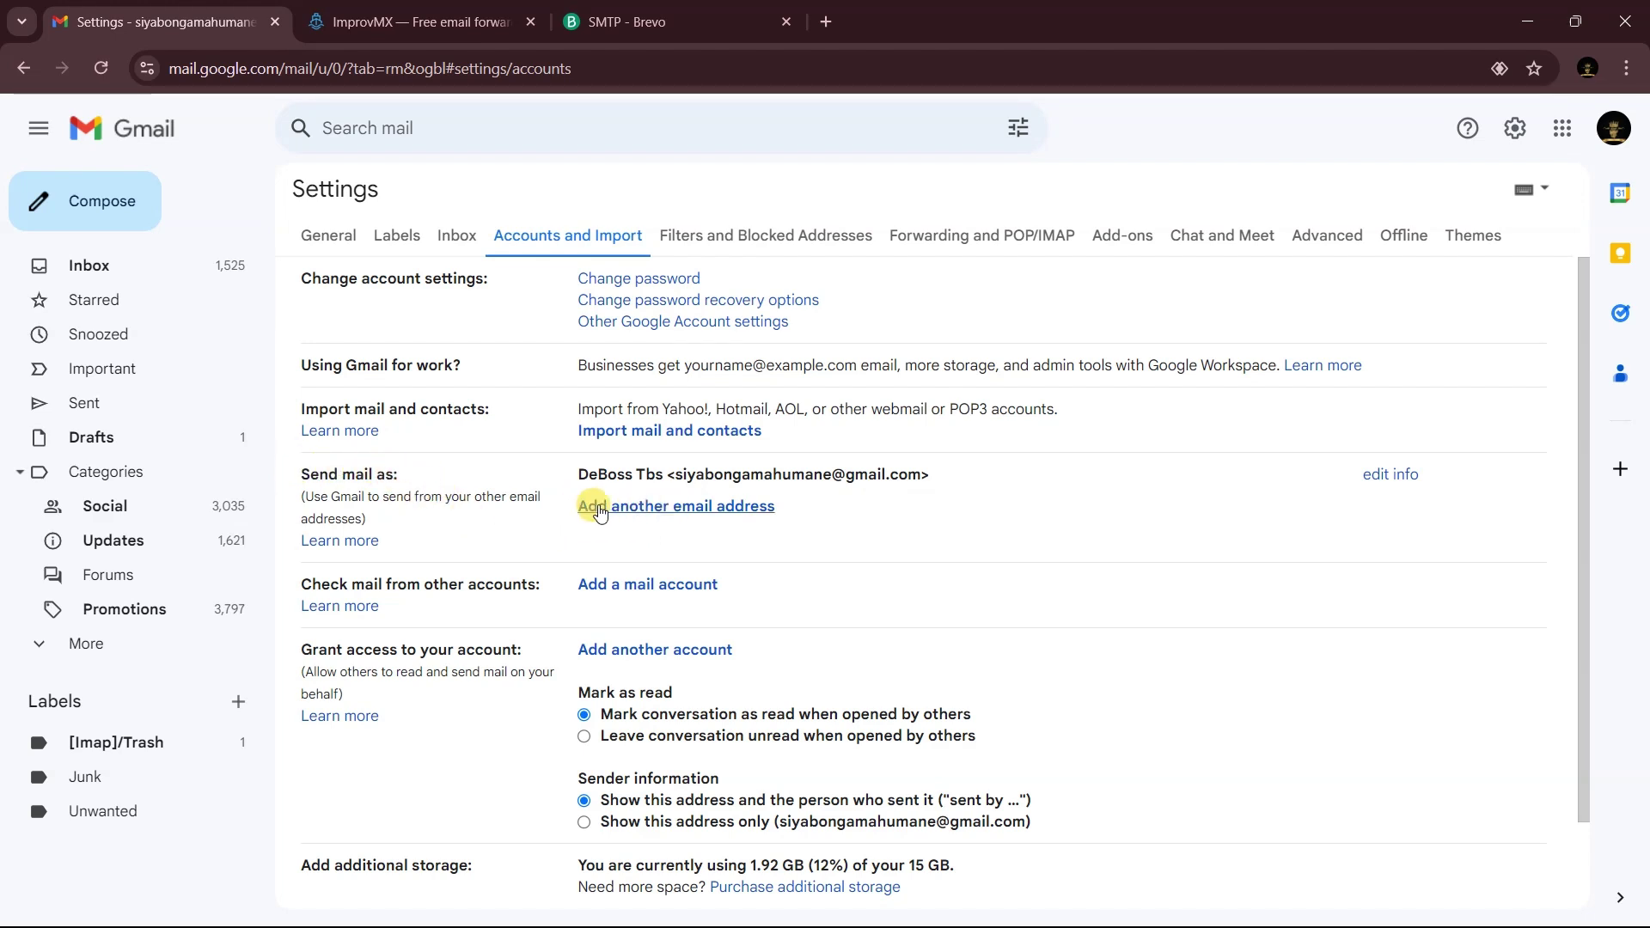
{"action": "left_click", "coordinate": [672, 507]}
{"action": "left_click_drag", "start_coordinate": [441, 22], "coordinate": [1199, 240]}
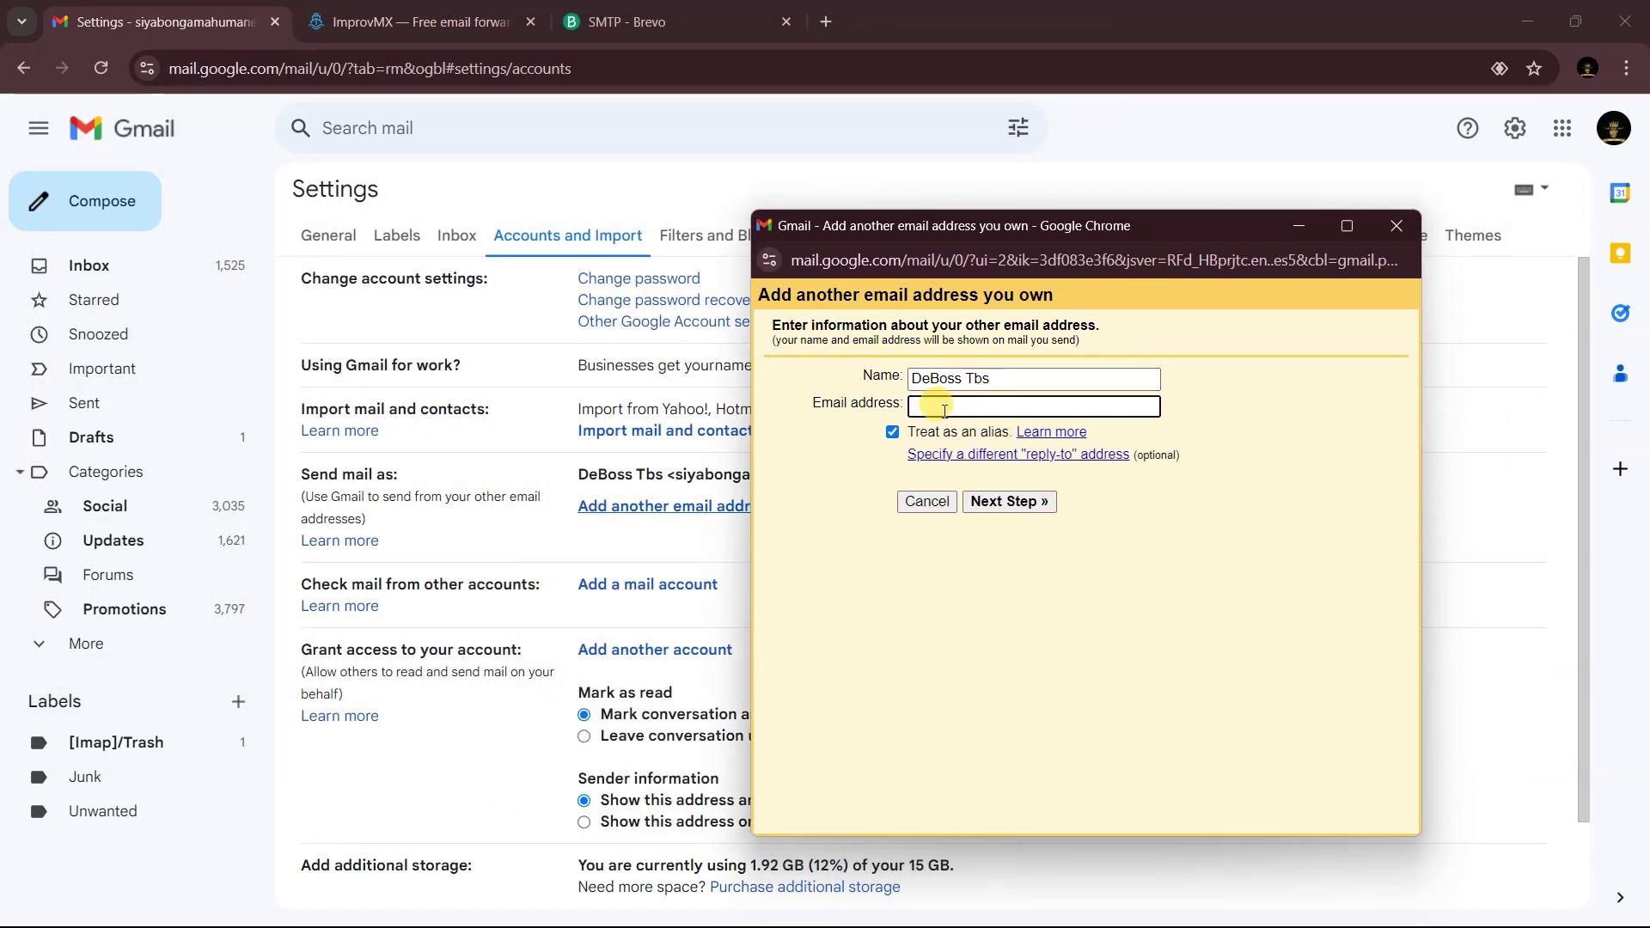
{"action": "key", "text": "super+v"}
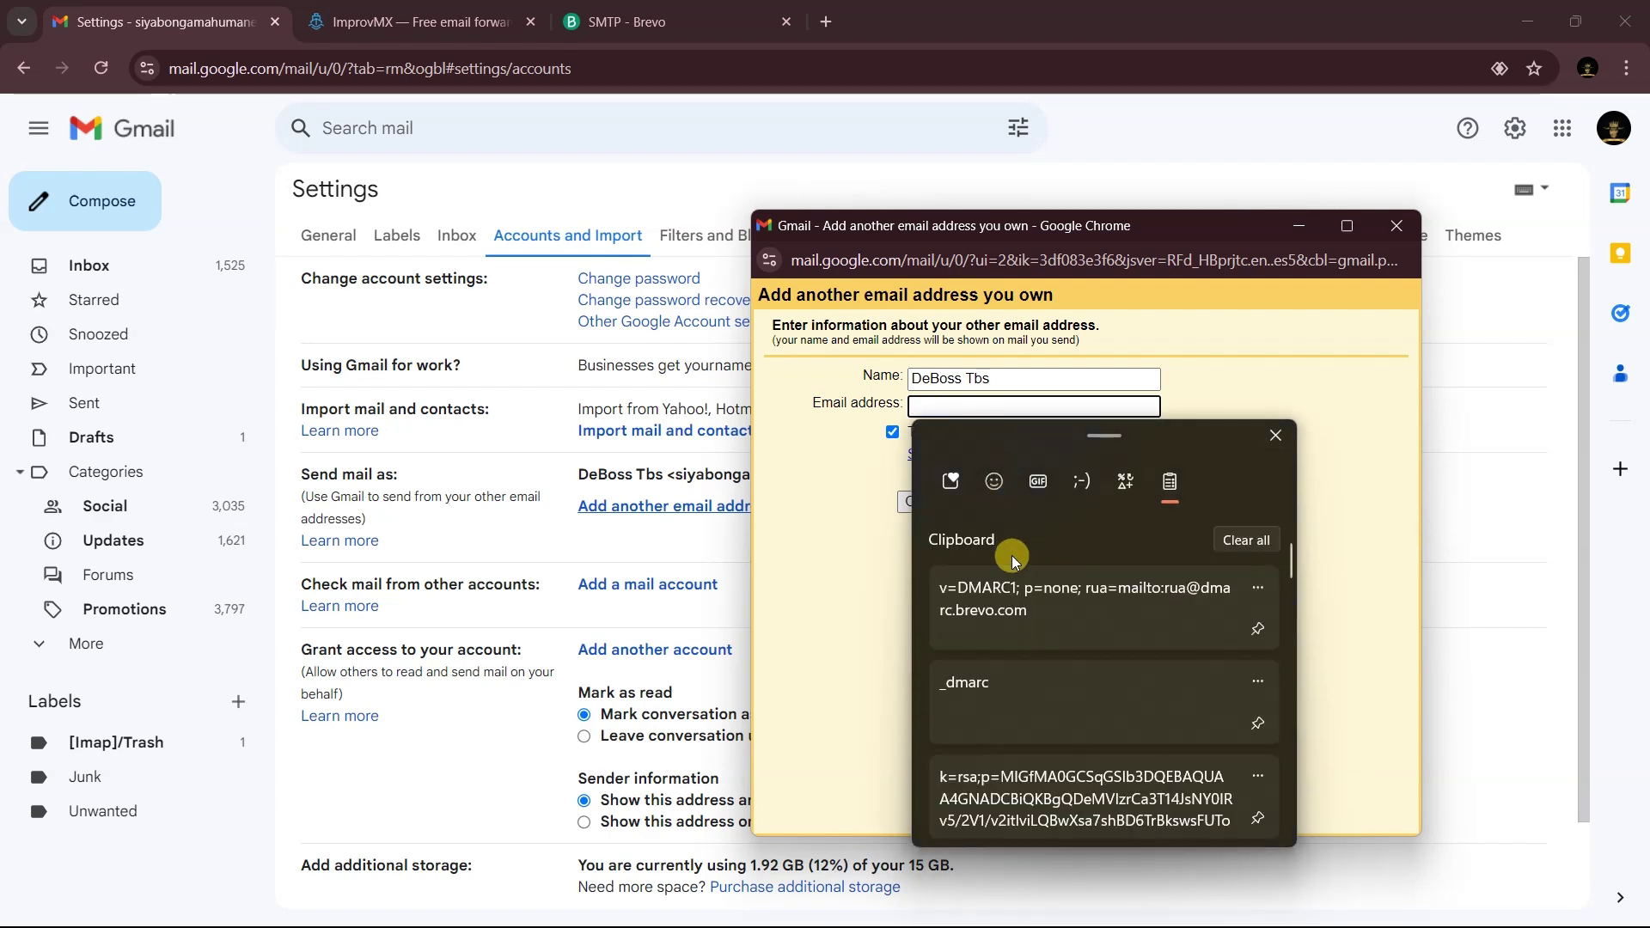
{"action": "scroll", "coordinate": [1023, 705], "scroll_direction": "down", "scroll_amount": 2}
{"action": "scroll", "coordinate": [1040, 705], "scroll_direction": "down", "scroll_amount": 4}
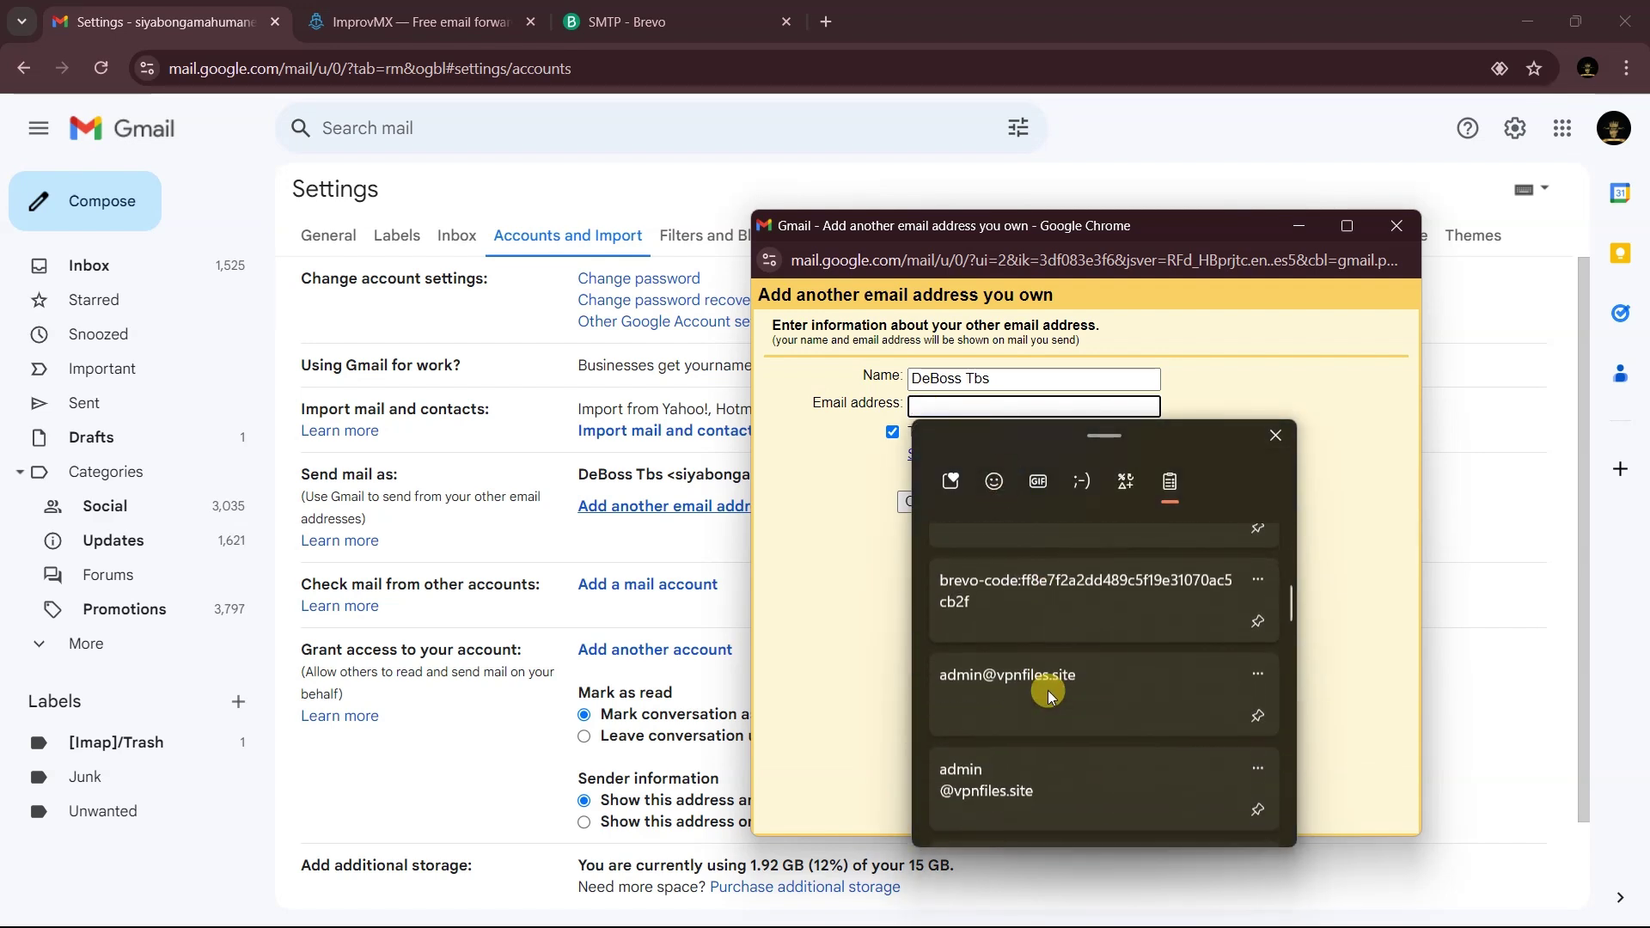
{"action": "left_click", "coordinate": [1045, 679]}
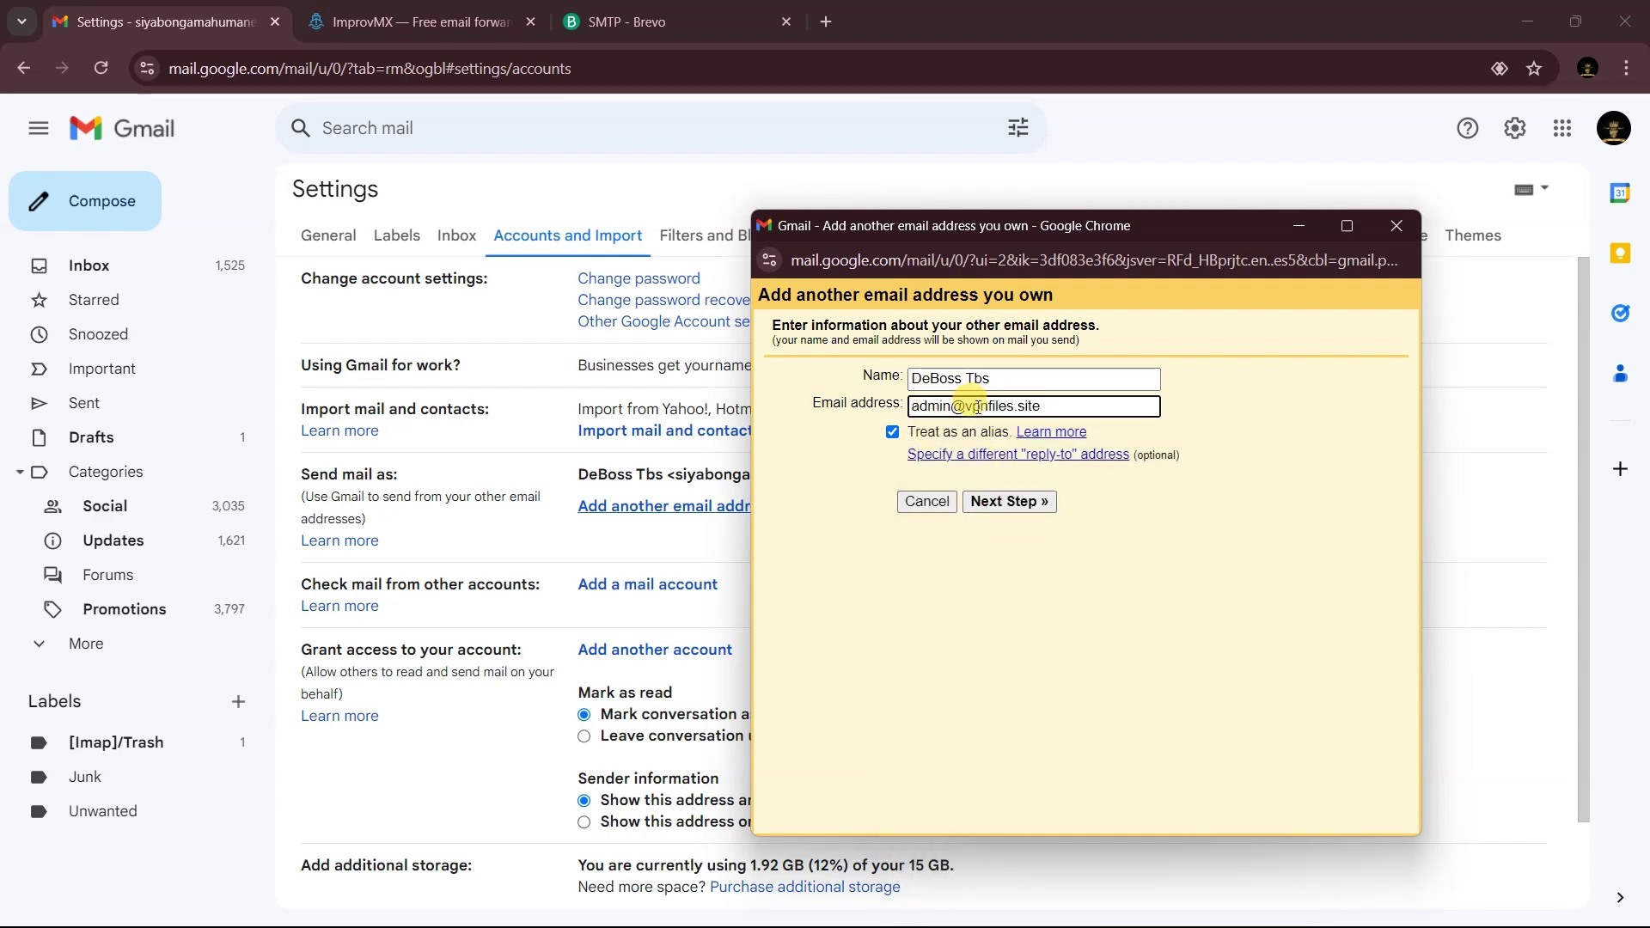
{"action": "left_click", "coordinate": [893, 431]}
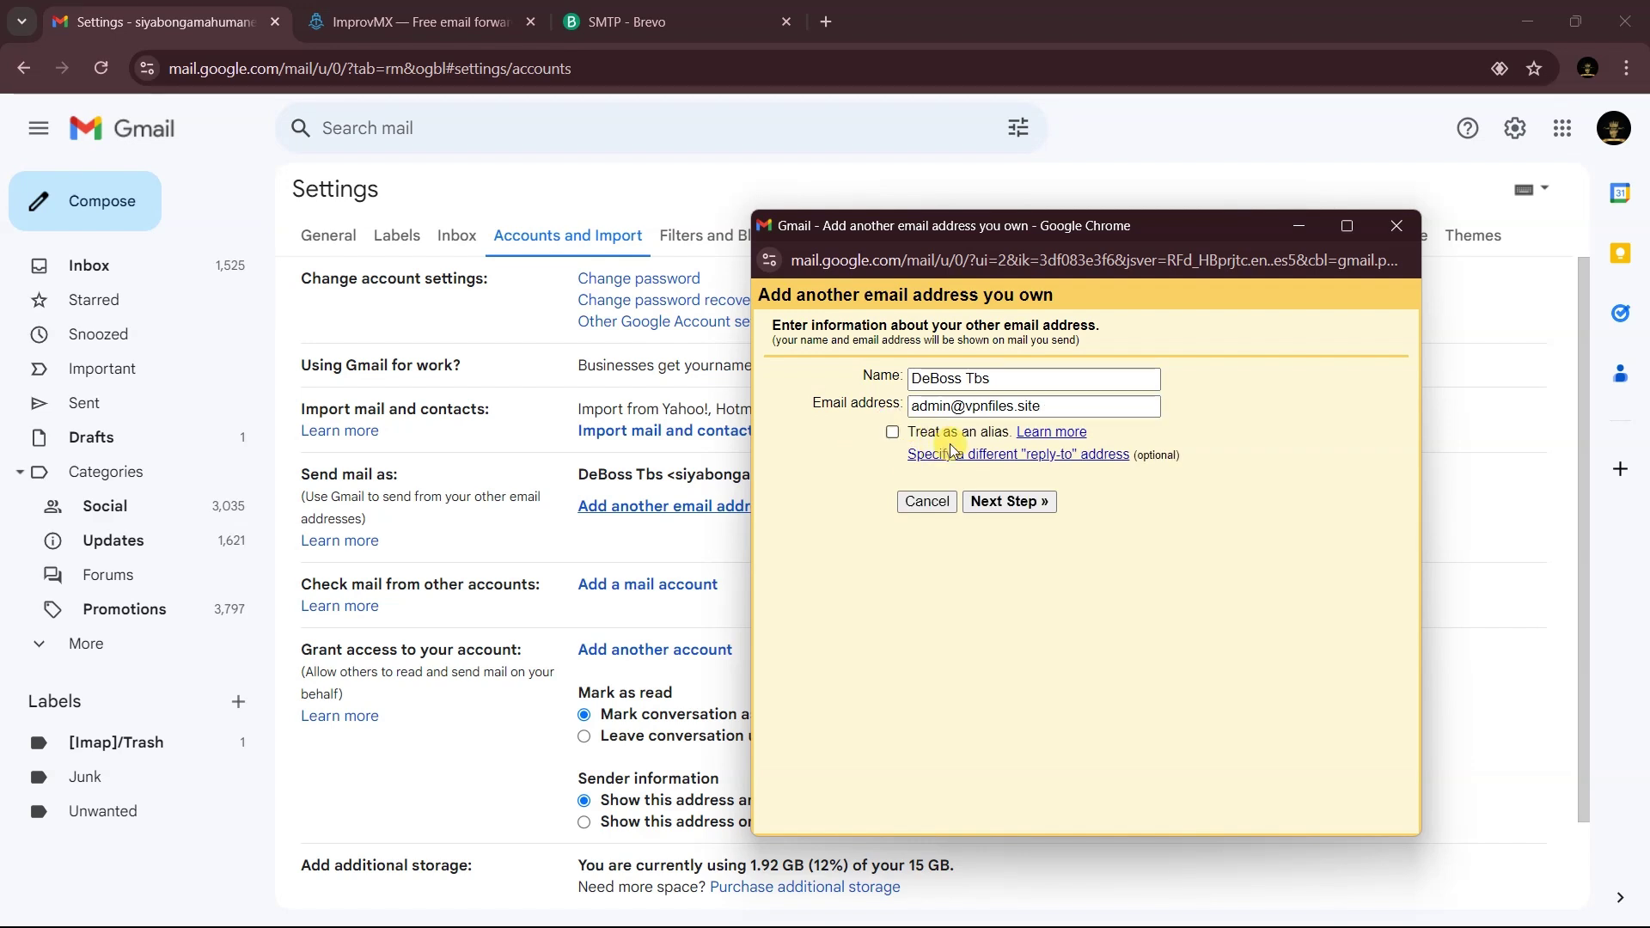
{"action": "left_click", "coordinate": [1017, 503]}
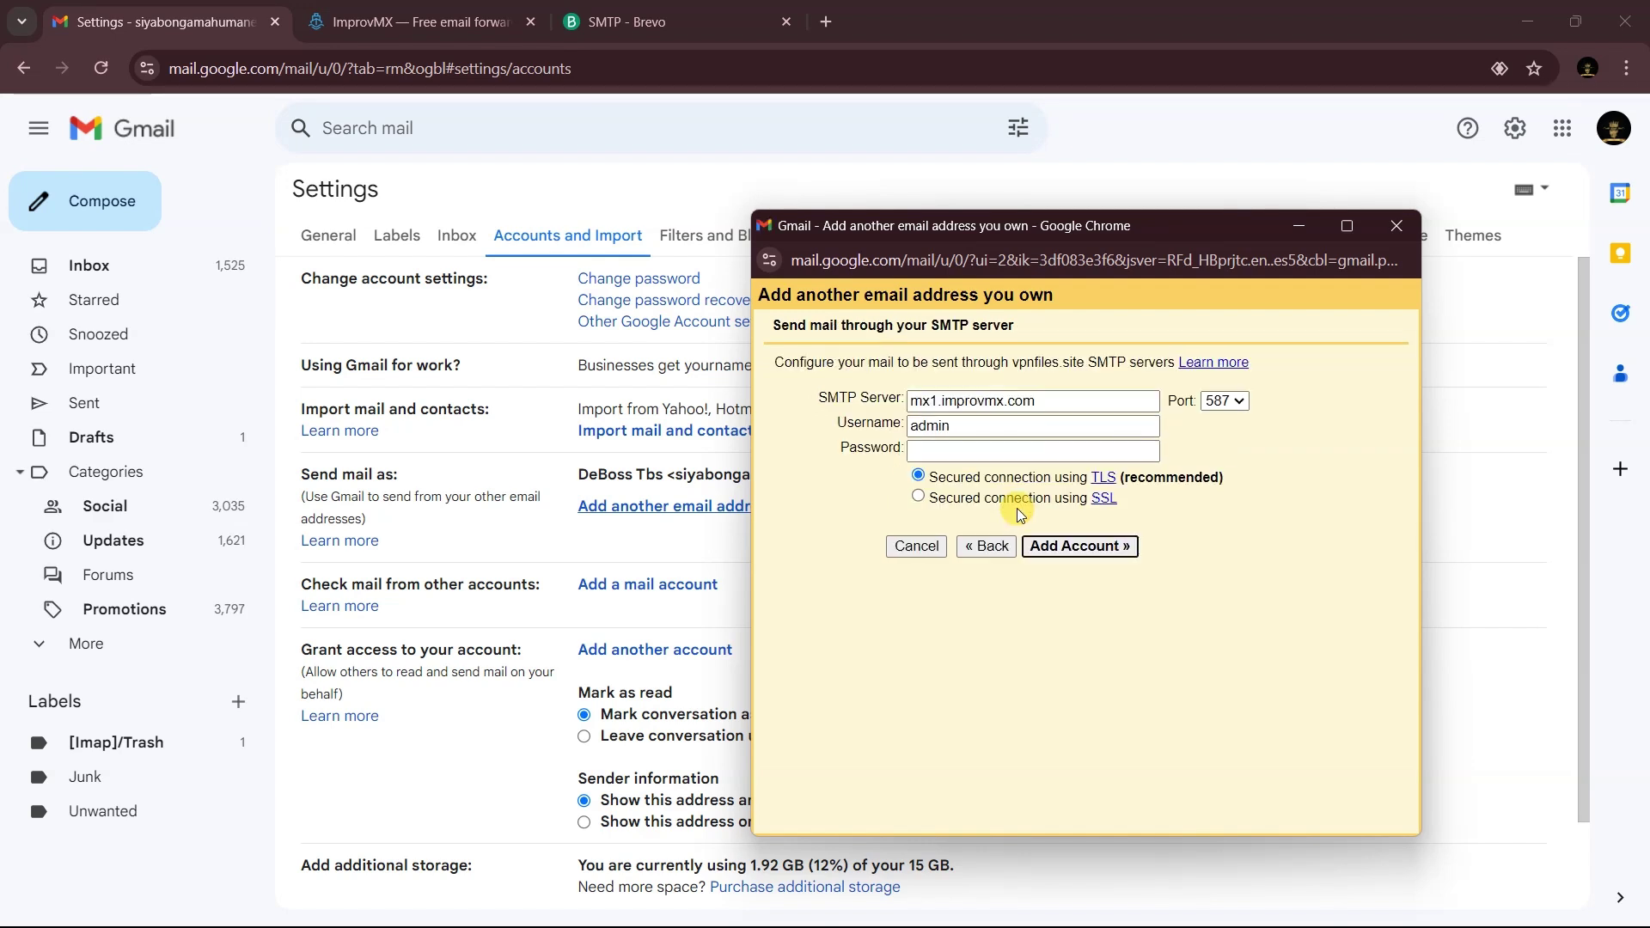
{"action": "left_click", "coordinate": [692, 22]}
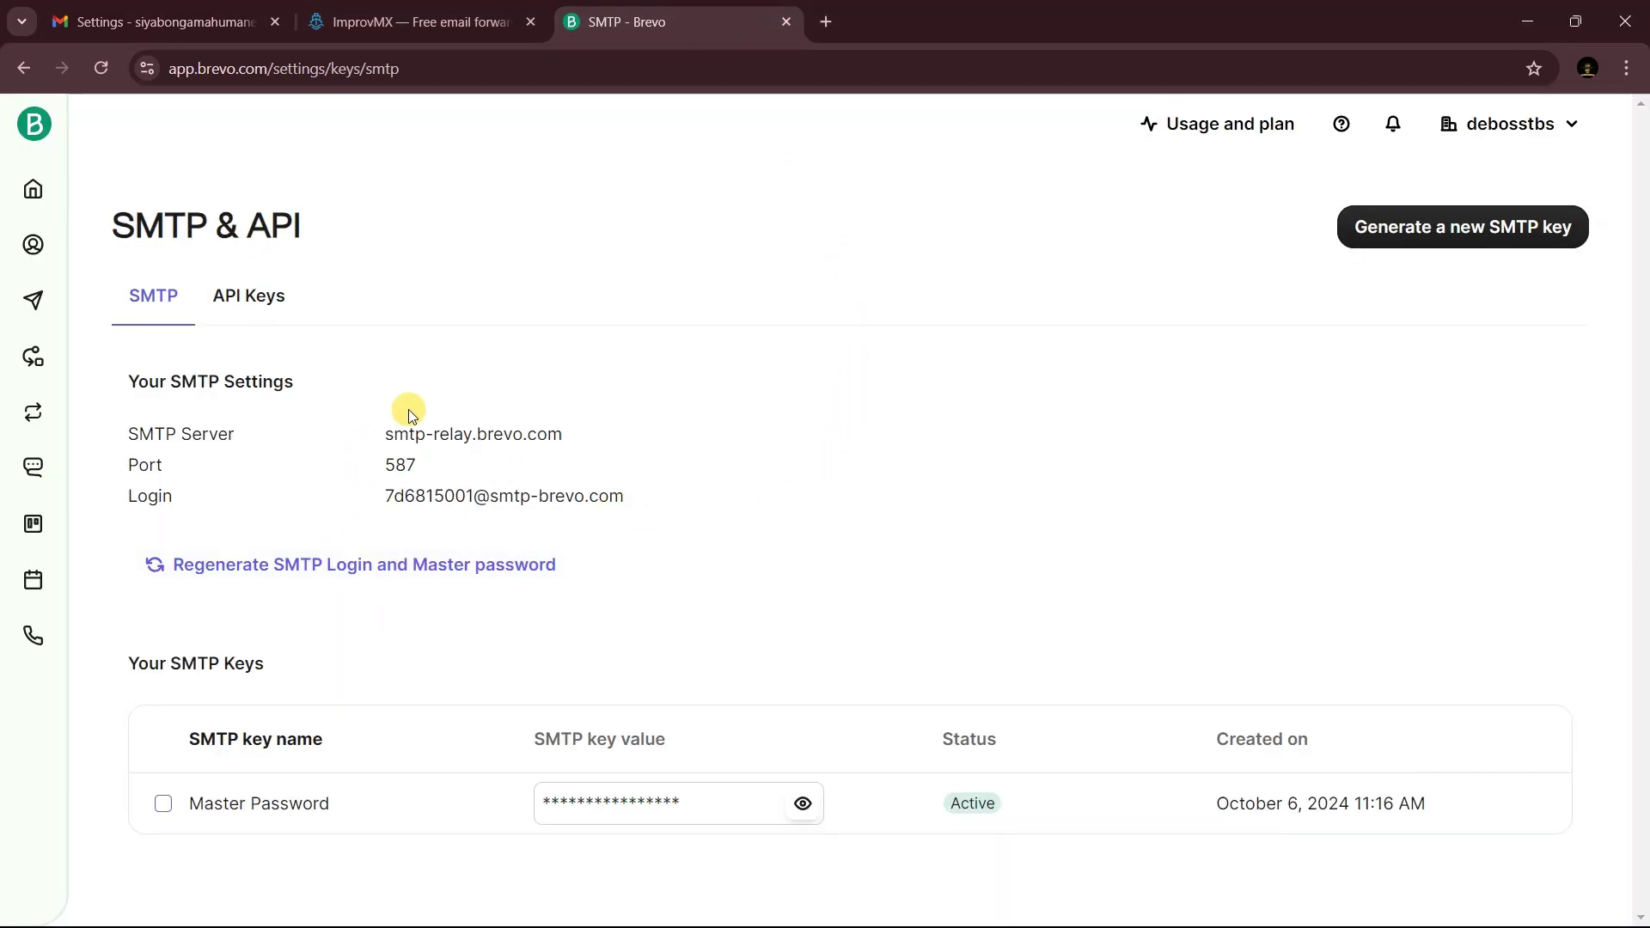
- Find the 2-Step Verification phones setting in Google Account, then close that tab to return to Gmail
{"action": "left_click", "coordinate": [825, 15]}
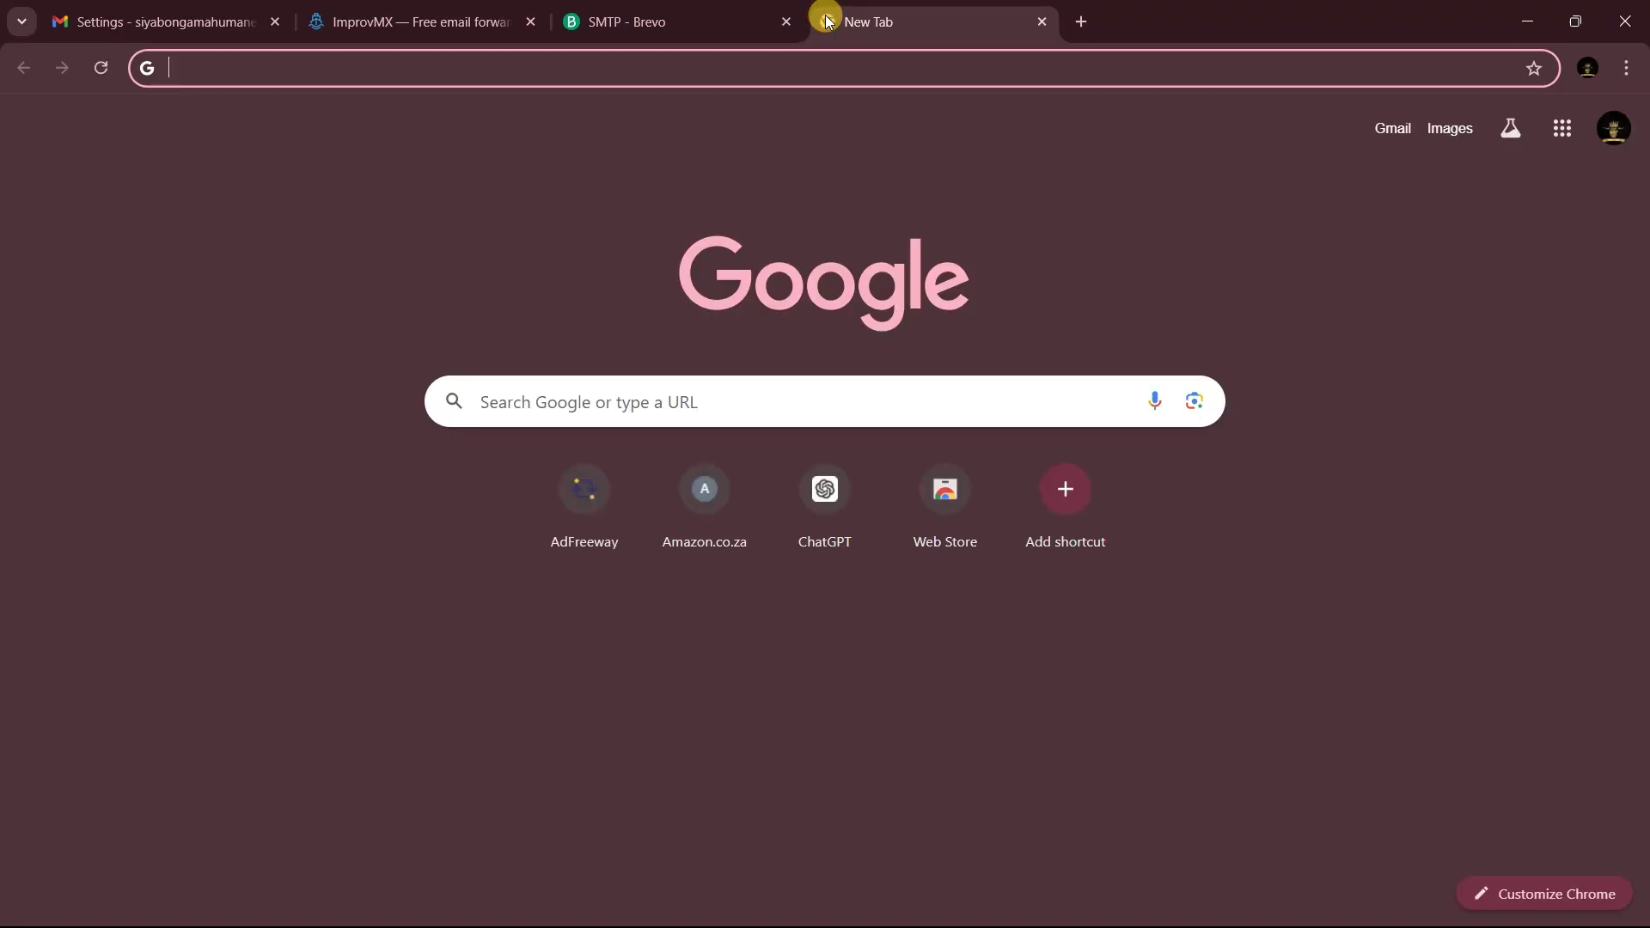
{"action": "left_click", "coordinate": [1613, 129]}
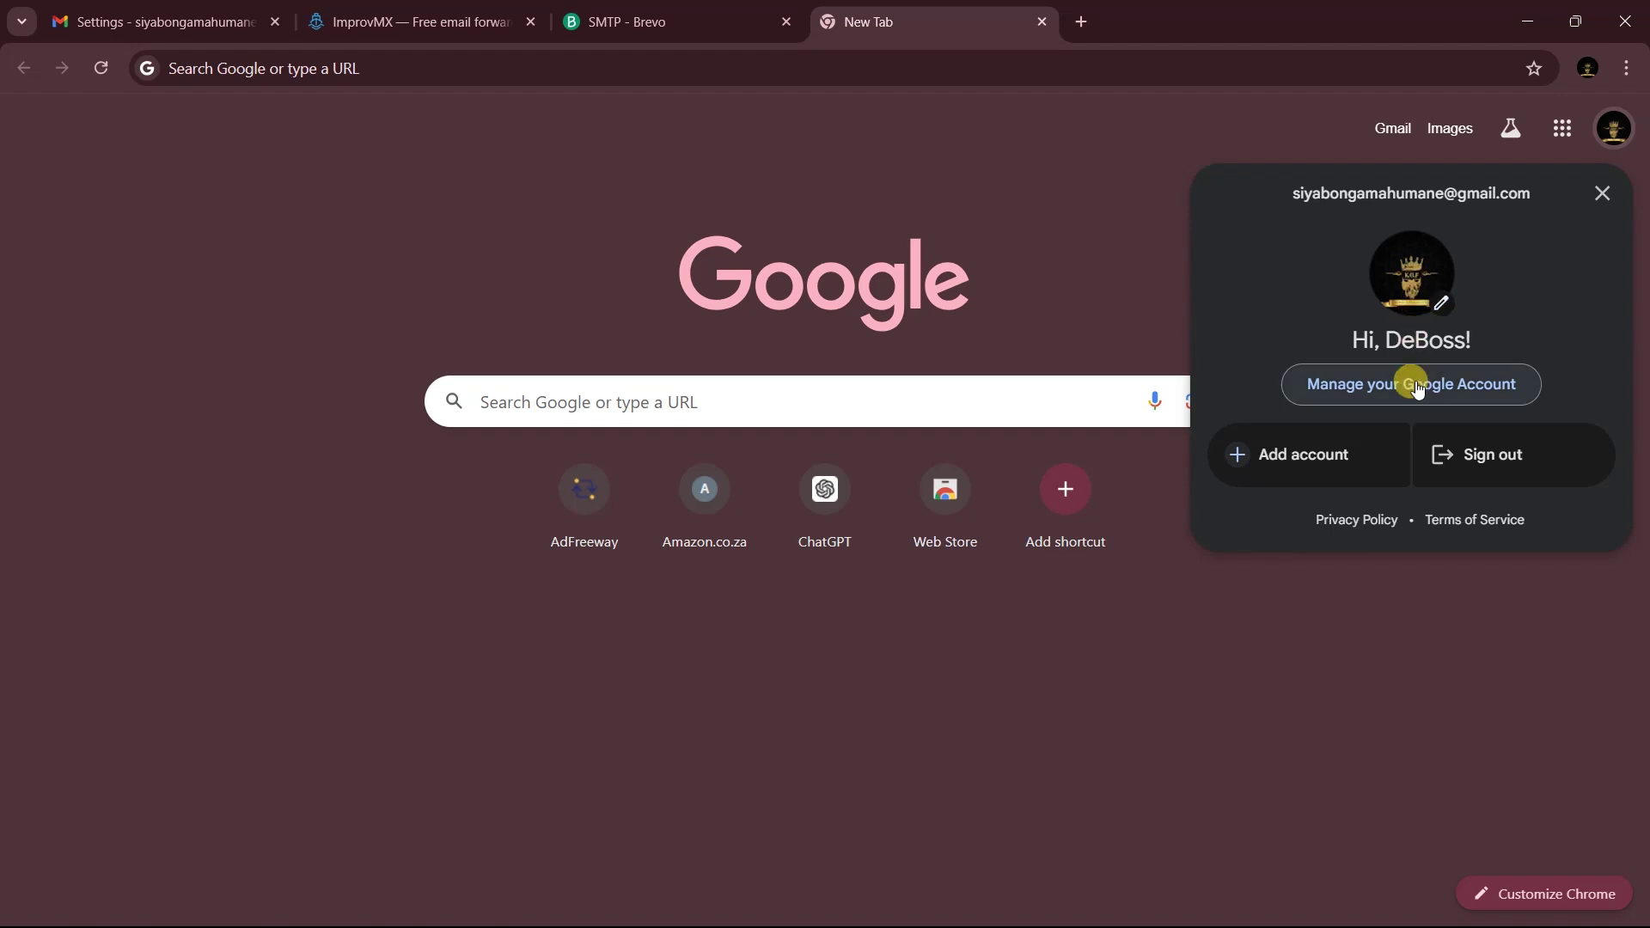
{"action": "left_click", "coordinate": [1413, 385]}
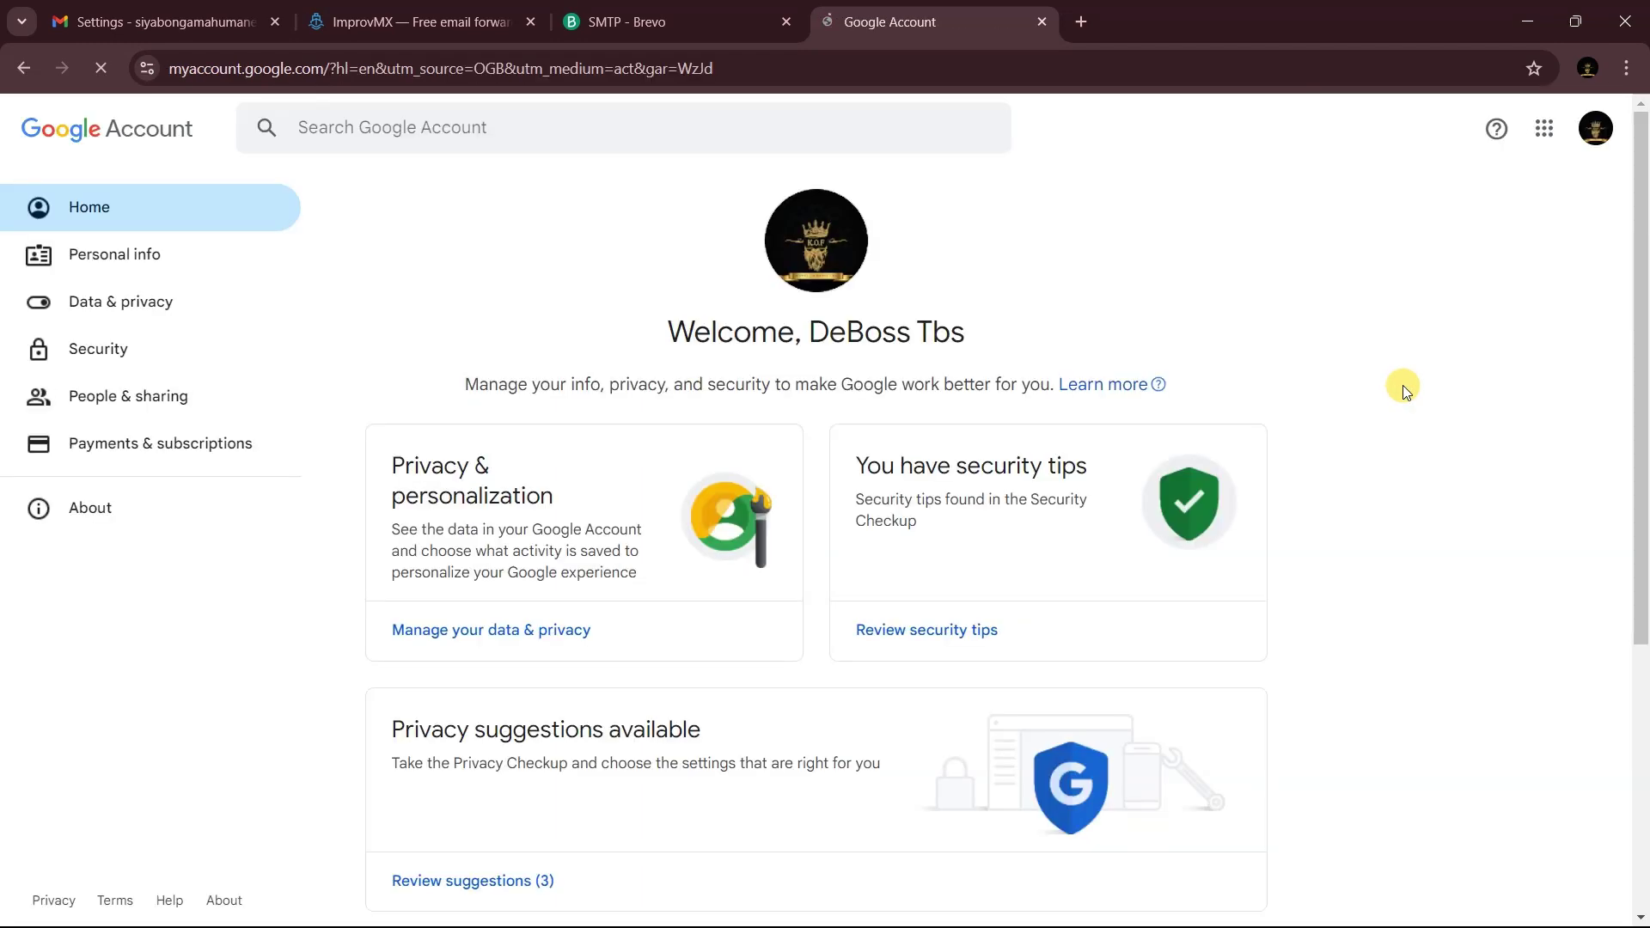
{"action": "left_click", "coordinate": [366, 130]}
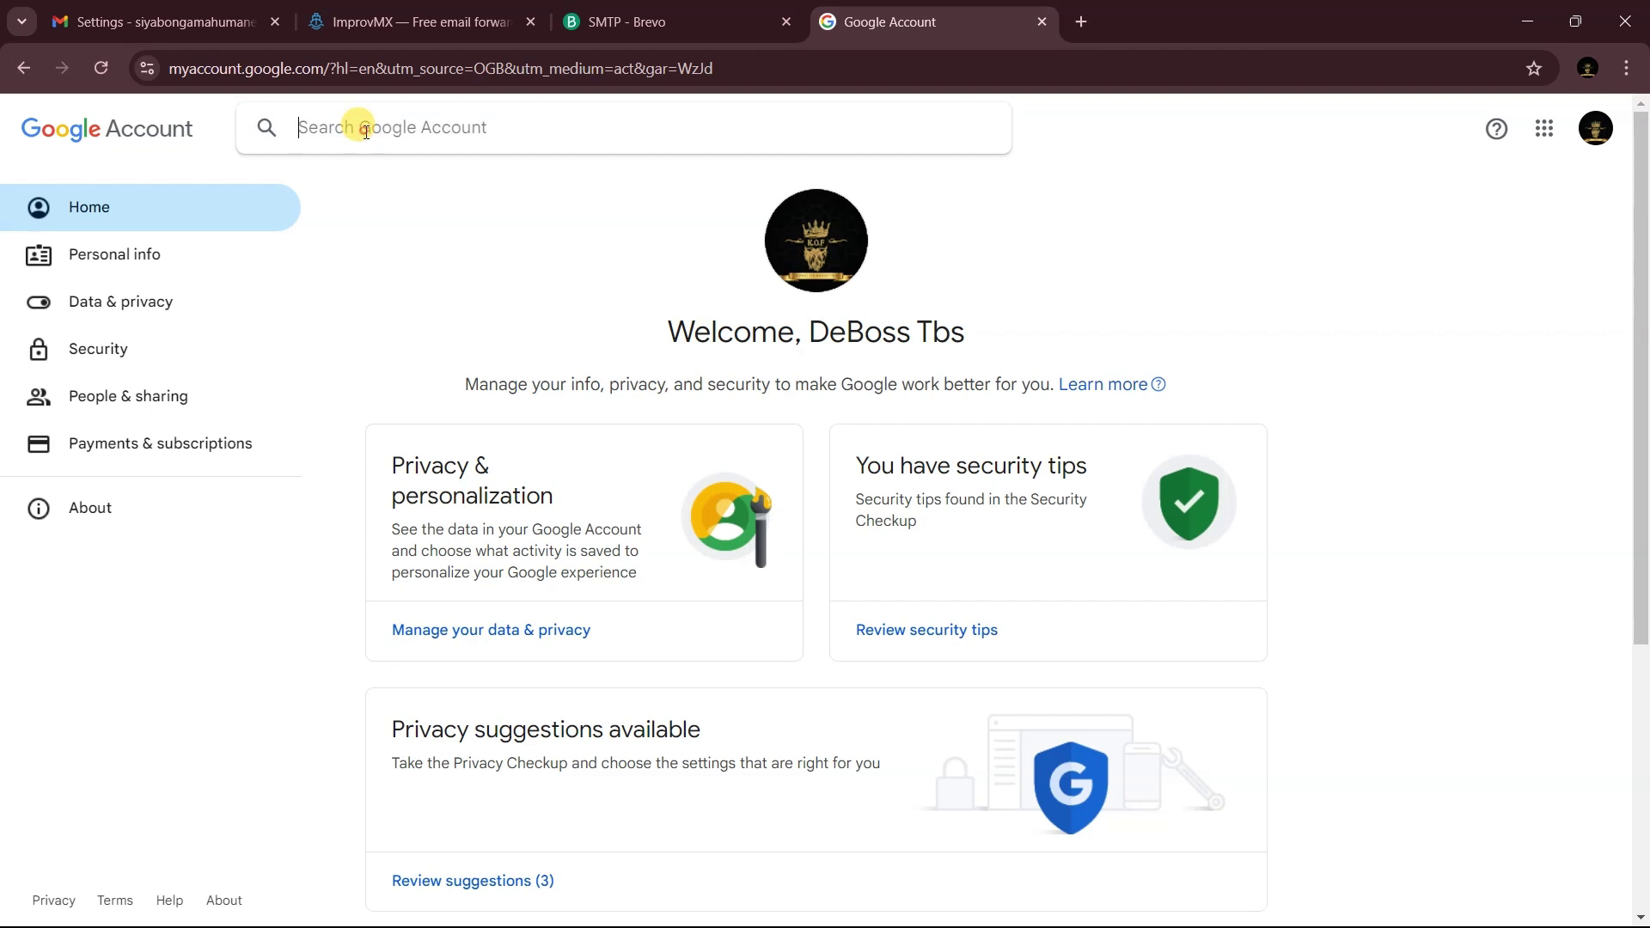
{"action": "type", "text": "2"}
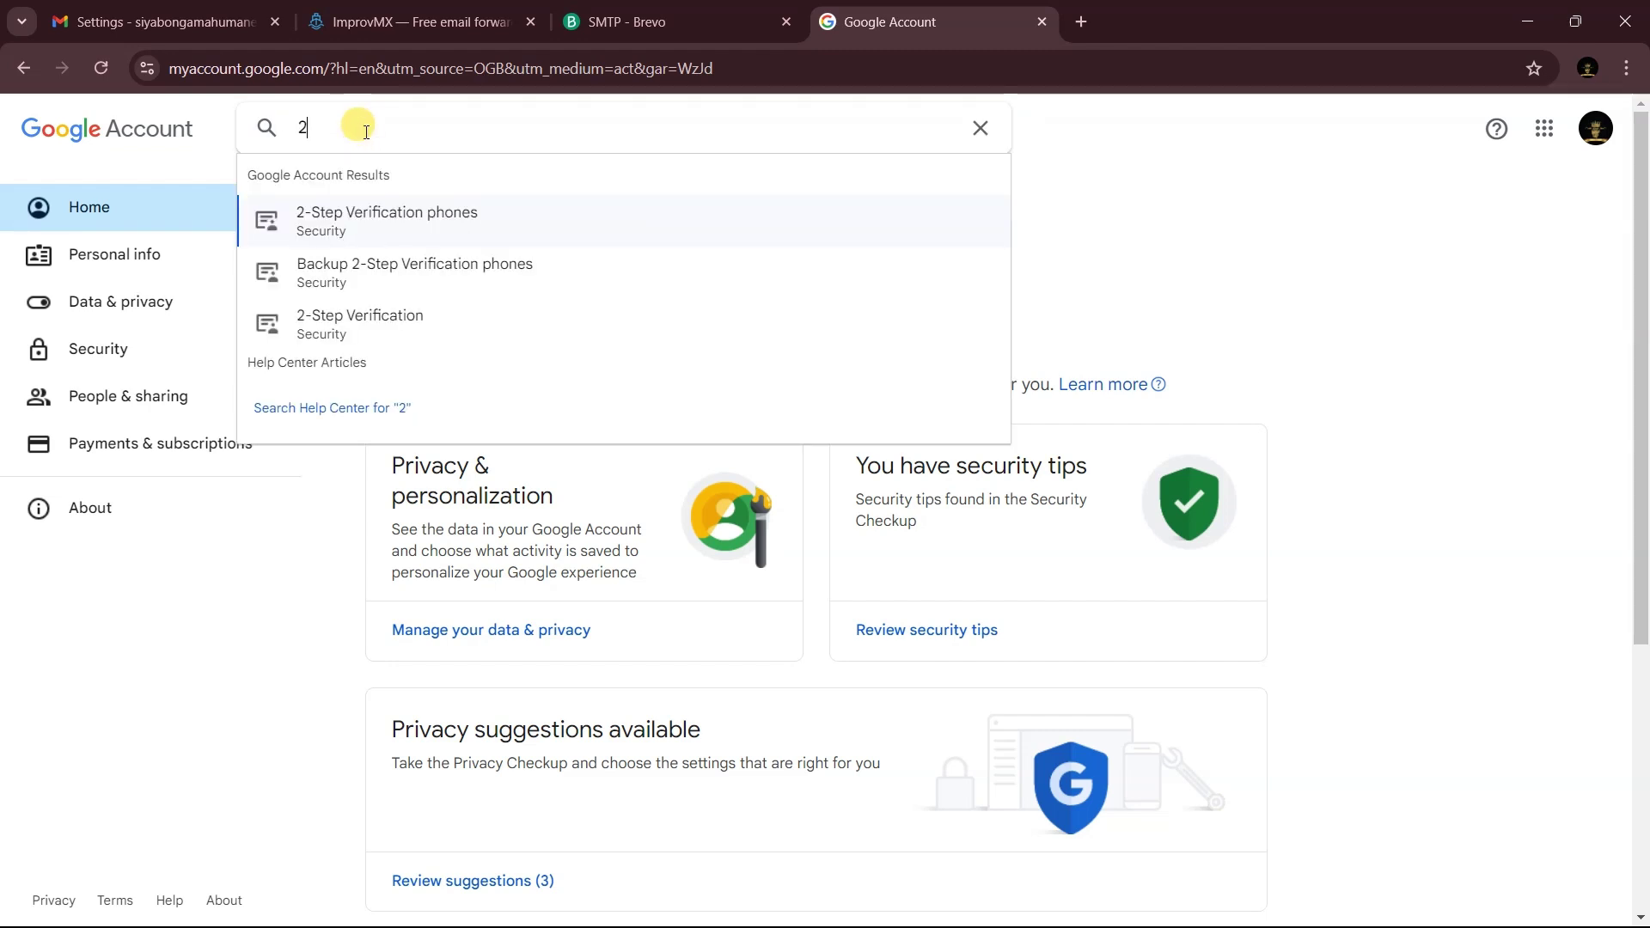
{"action": "left_click", "coordinate": [371, 220]}
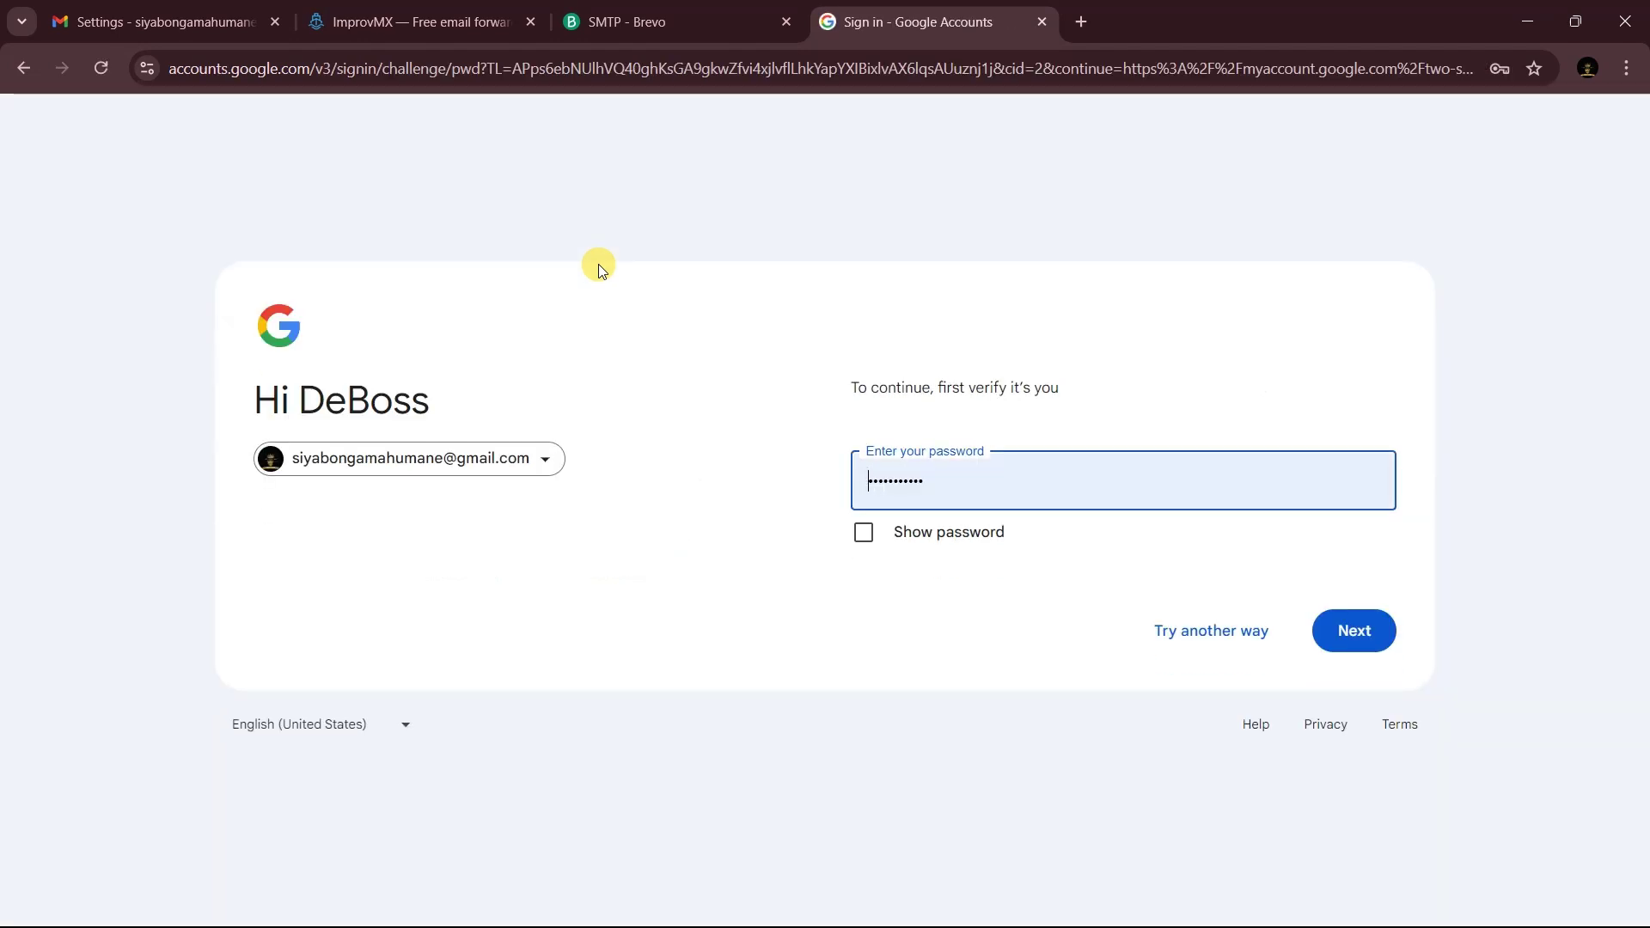
{"action": "key", "text": "ctrl+w"}
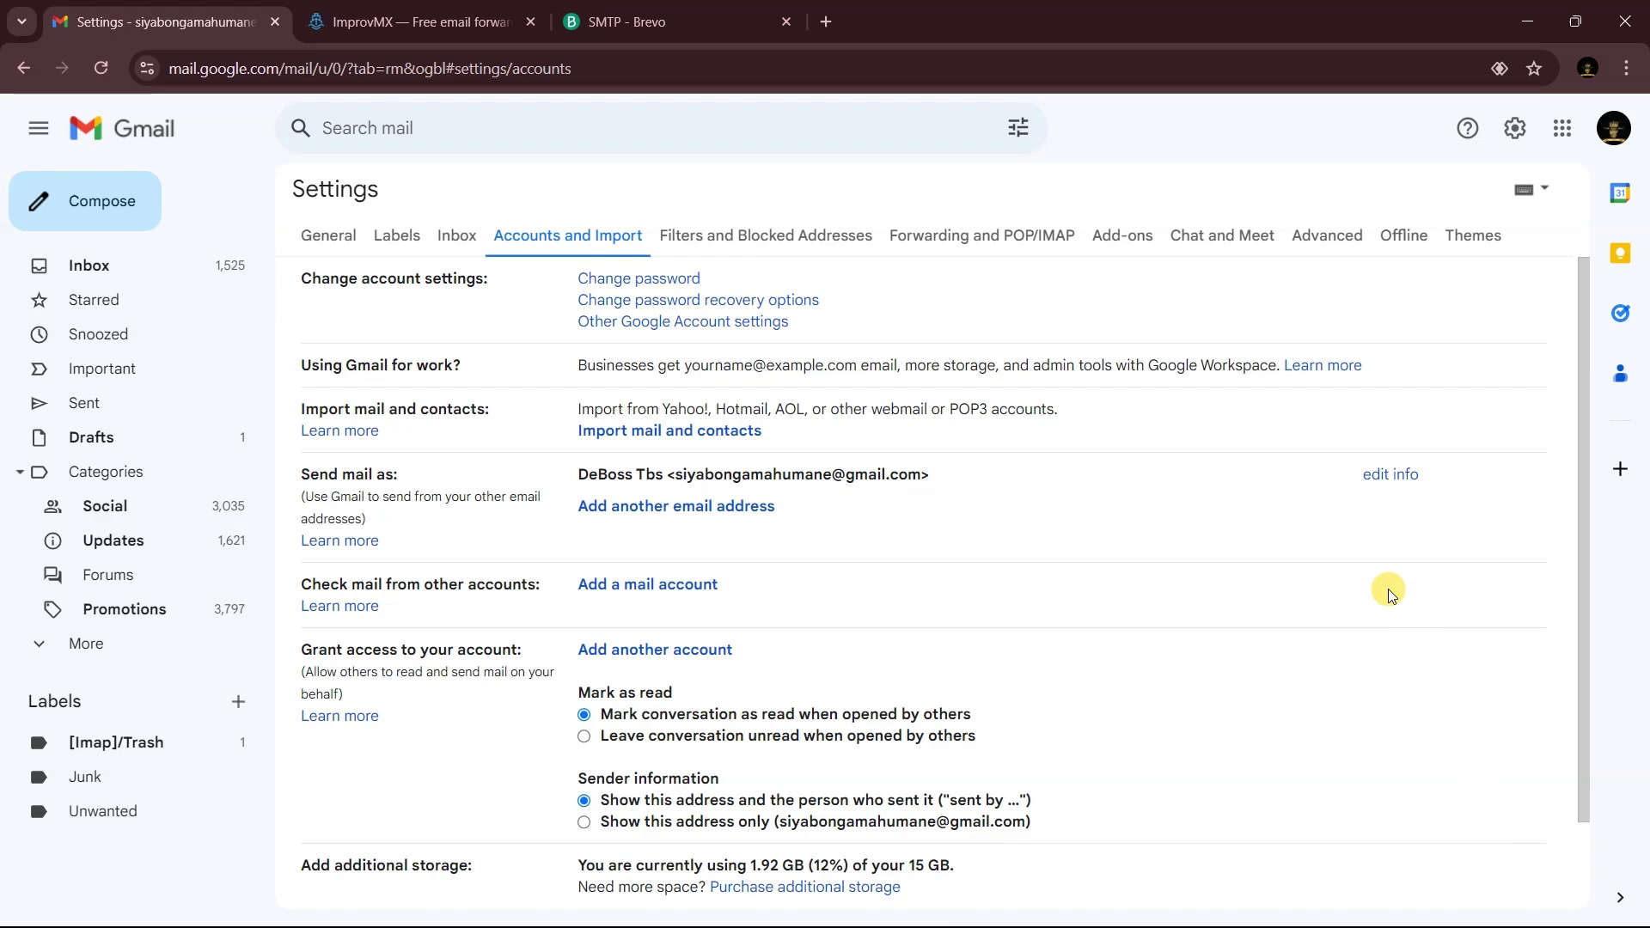
- Generate a new Brevo SMTP key named 'email', copy its value and dismiss the notice
{"action": "key", "text": "ctrl+3"}
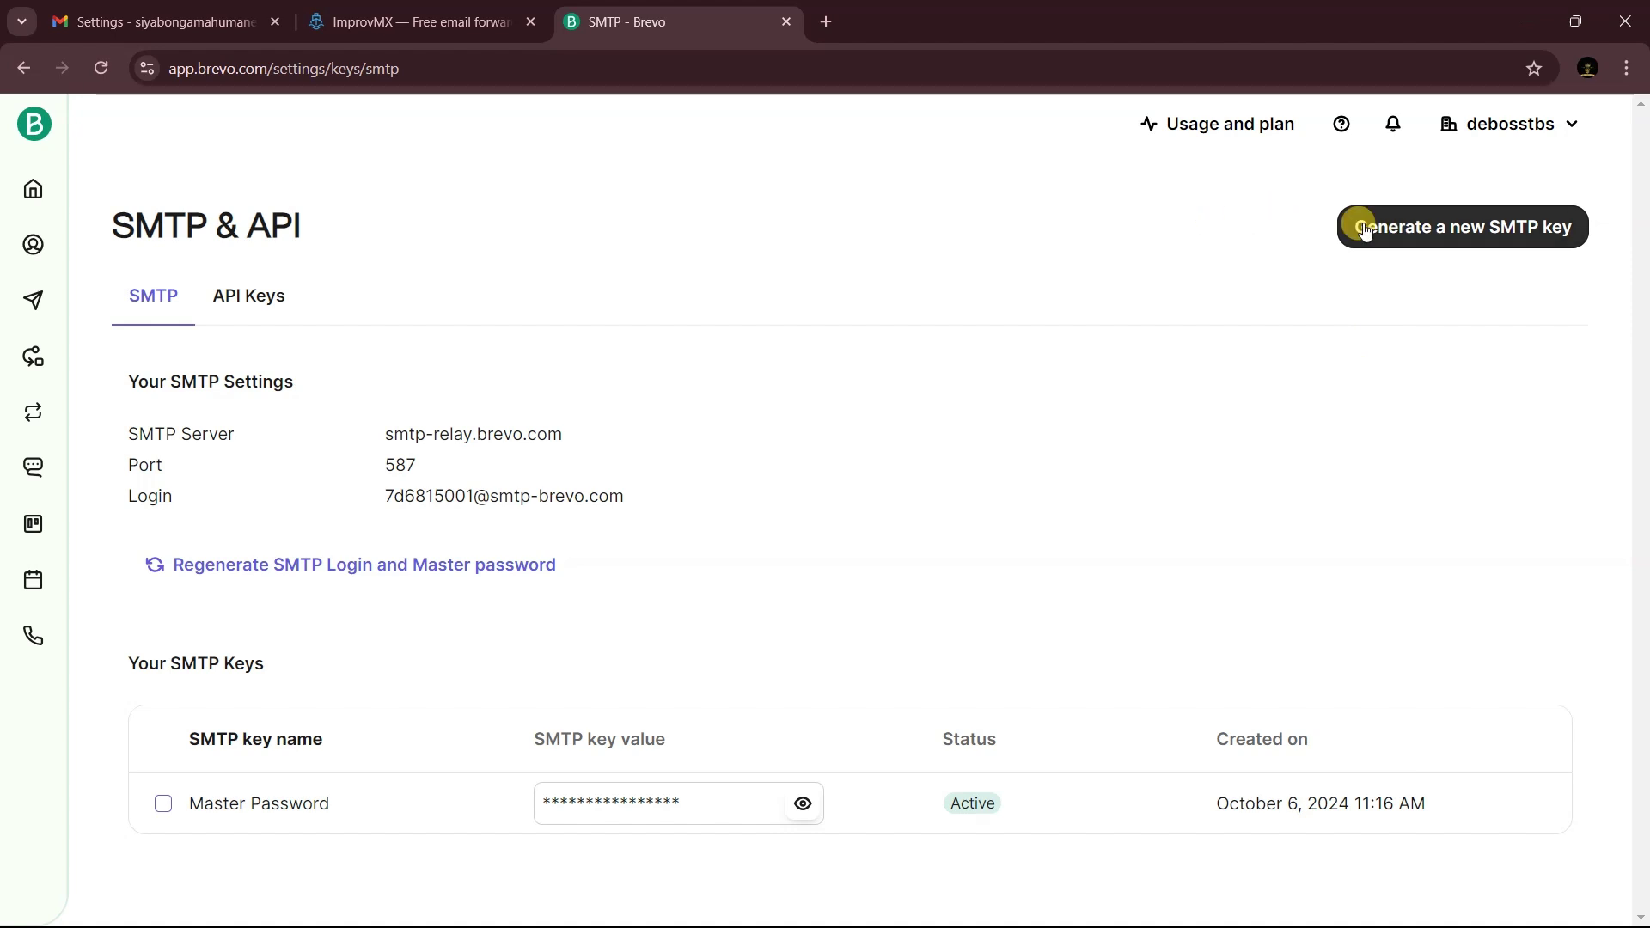
{"action": "left_click", "coordinate": [1473, 229]}
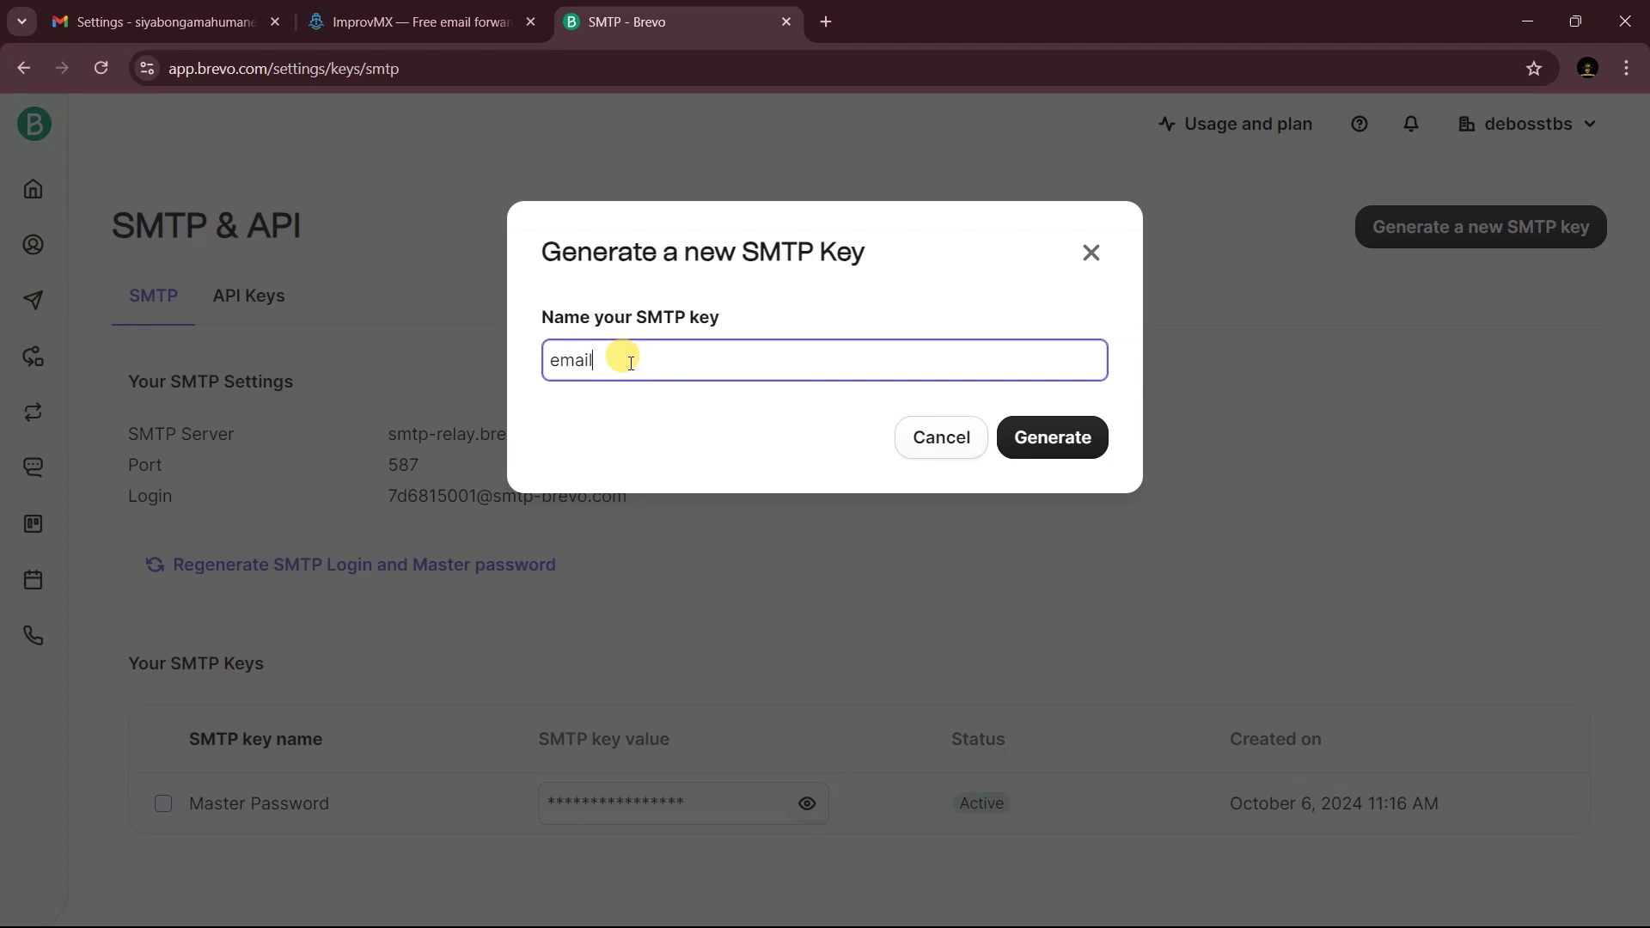
{"action": "left_click", "coordinate": [1052, 447]}
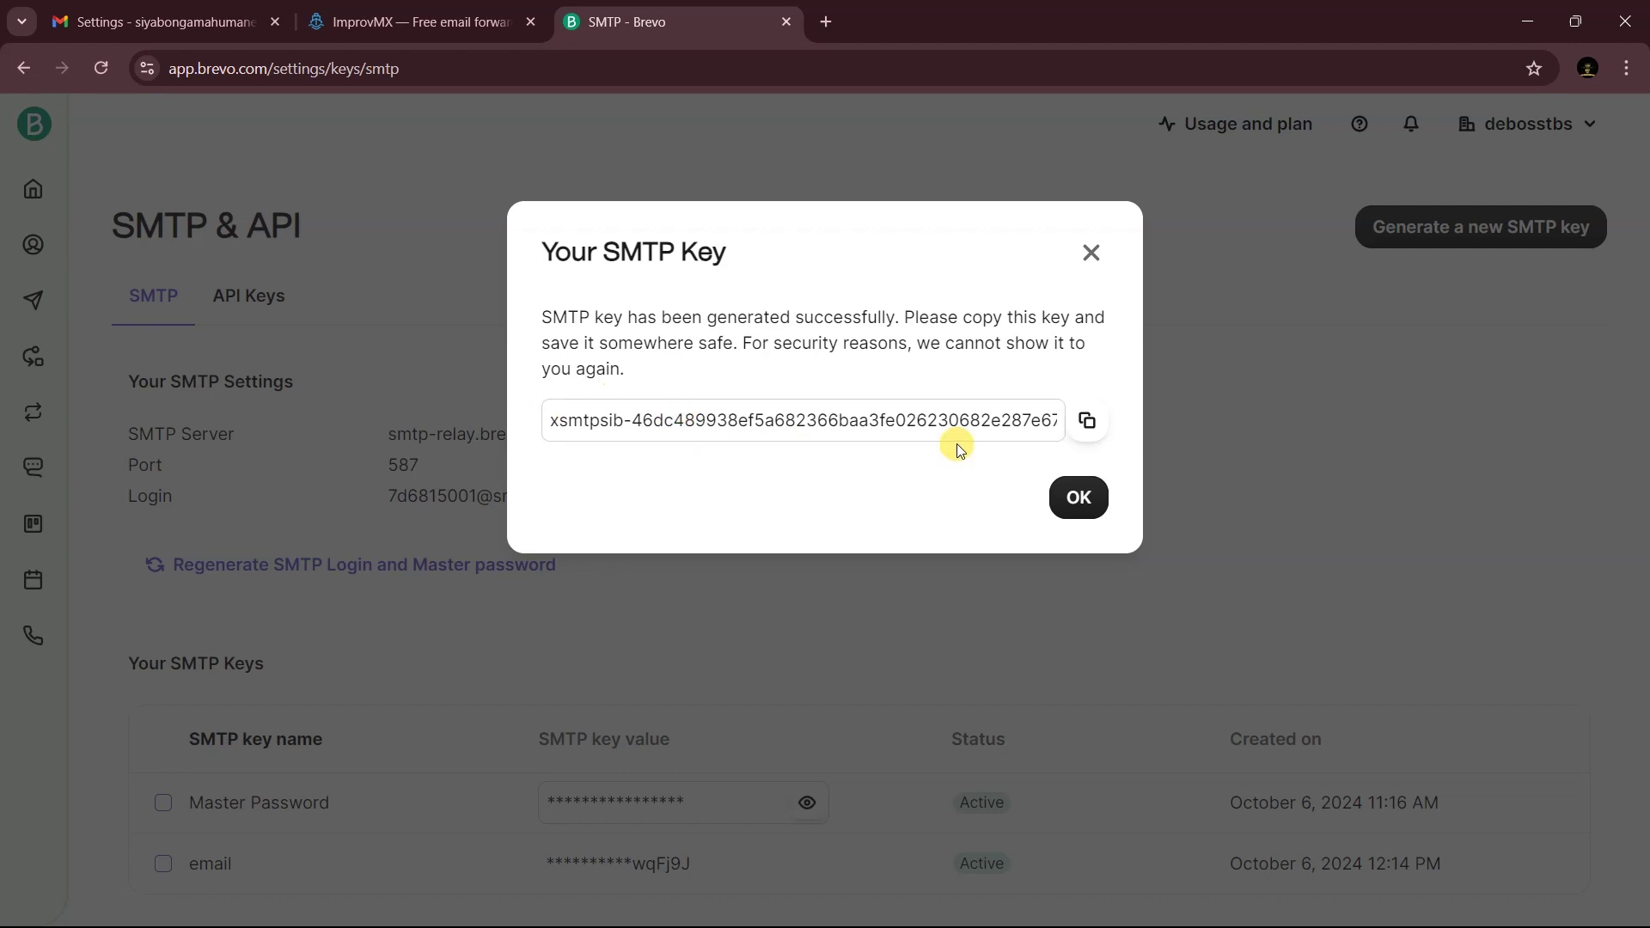
{"action": "left_click", "coordinate": [1089, 506]}
{"action": "left_click", "coordinate": [1086, 420]}
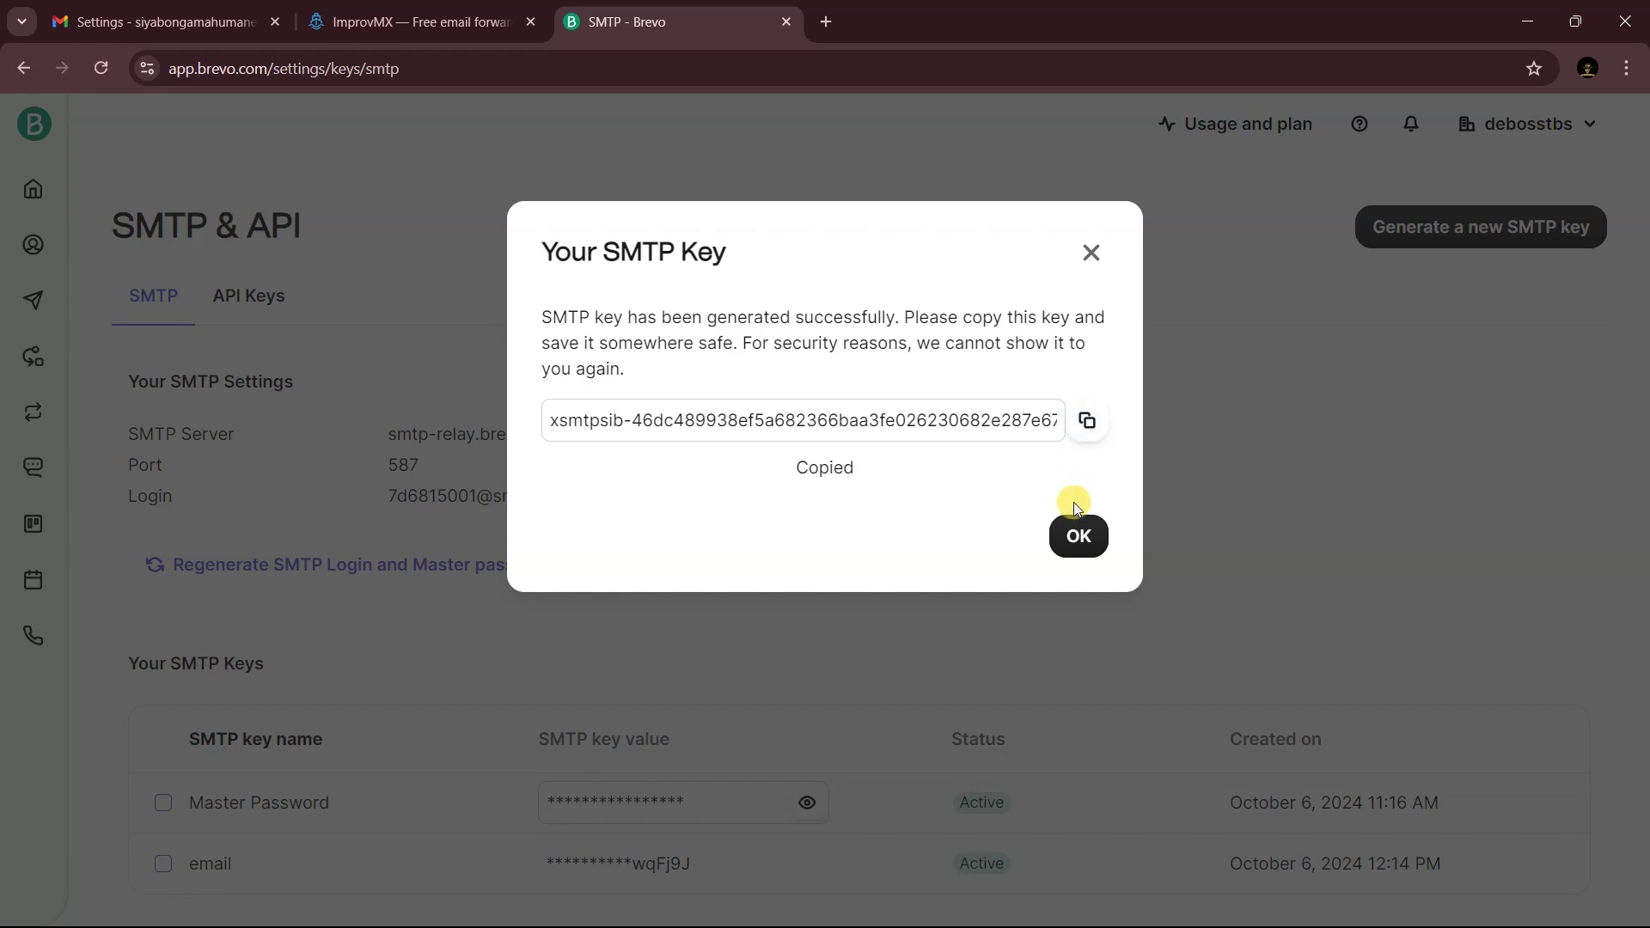
{"action": "left_click", "coordinate": [1079, 533]}
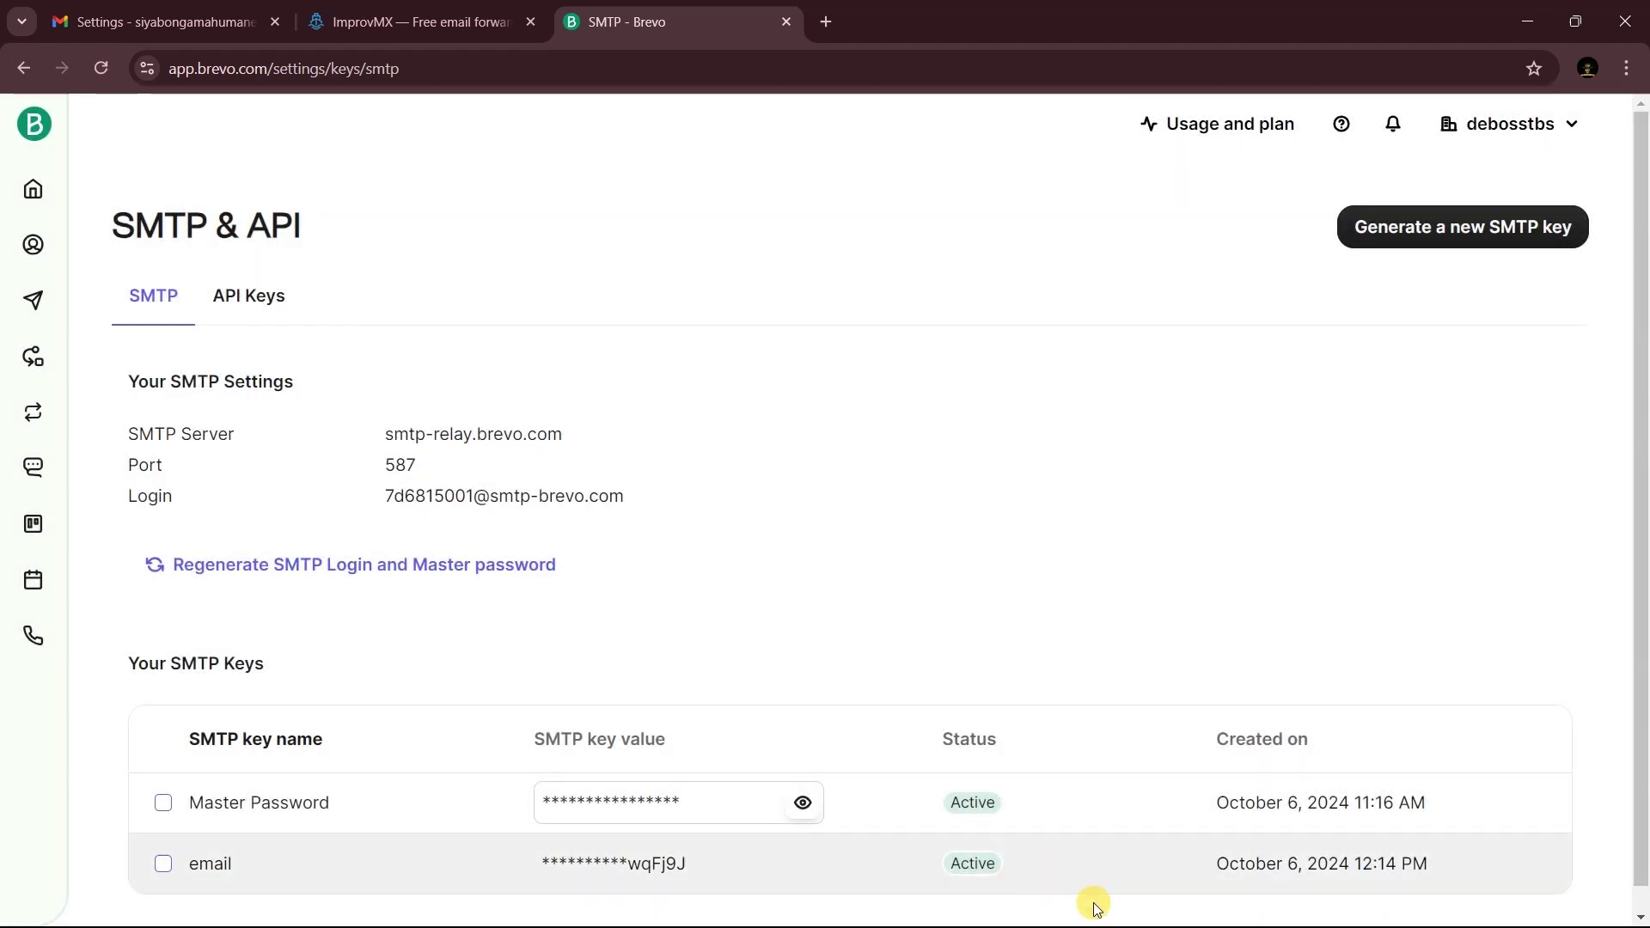
- Fill Gmail's add-address form with the SMTP key as password and the Brevo SMTP login as username
{"action": "key", "text": "super"}
{"action": "mouse_move", "coordinate": [1094, 907]}
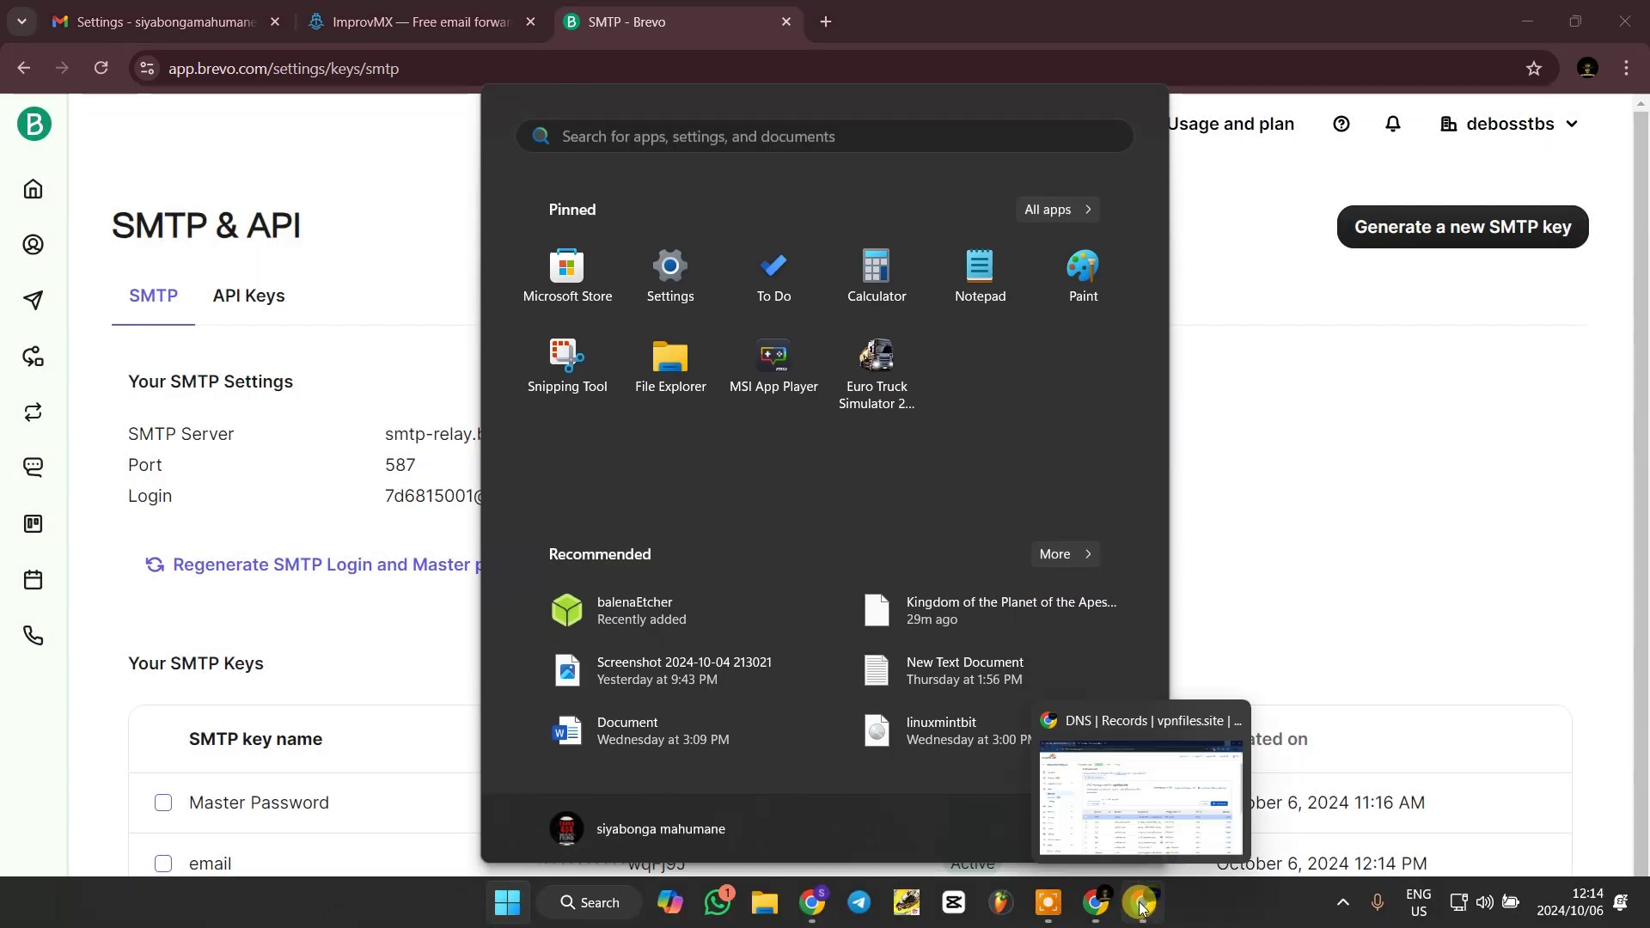
{"action": "left_click", "coordinate": [1203, 790]}
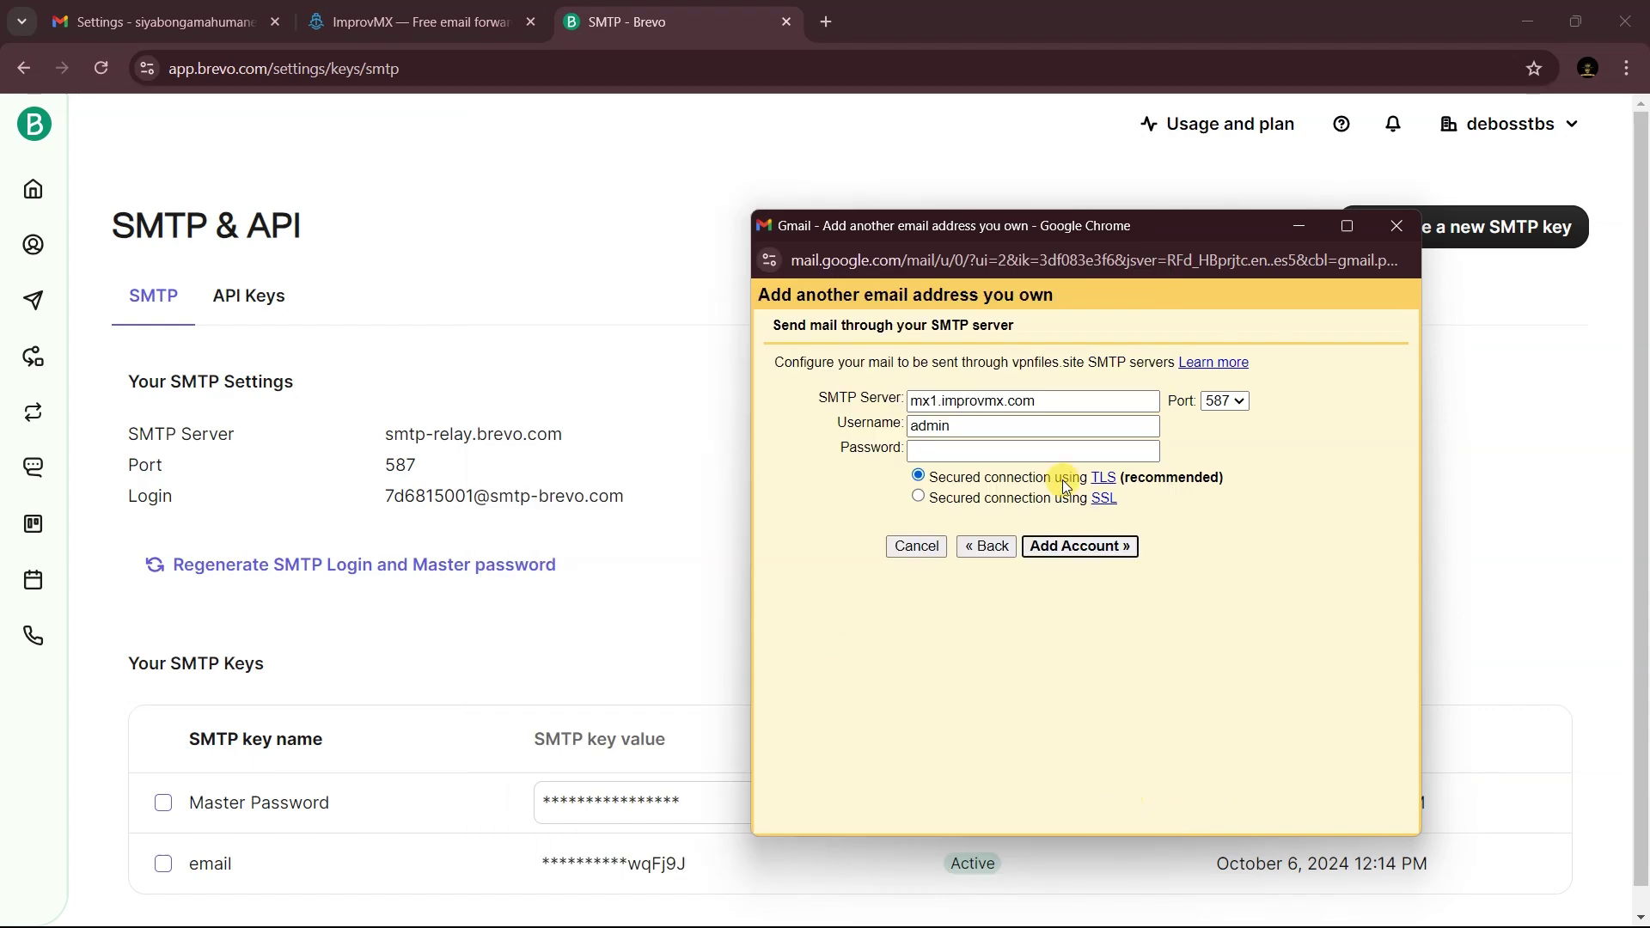
{"action": "left_click_drag", "start_coordinate": [1059, 239], "coordinate": [1051, 164]}
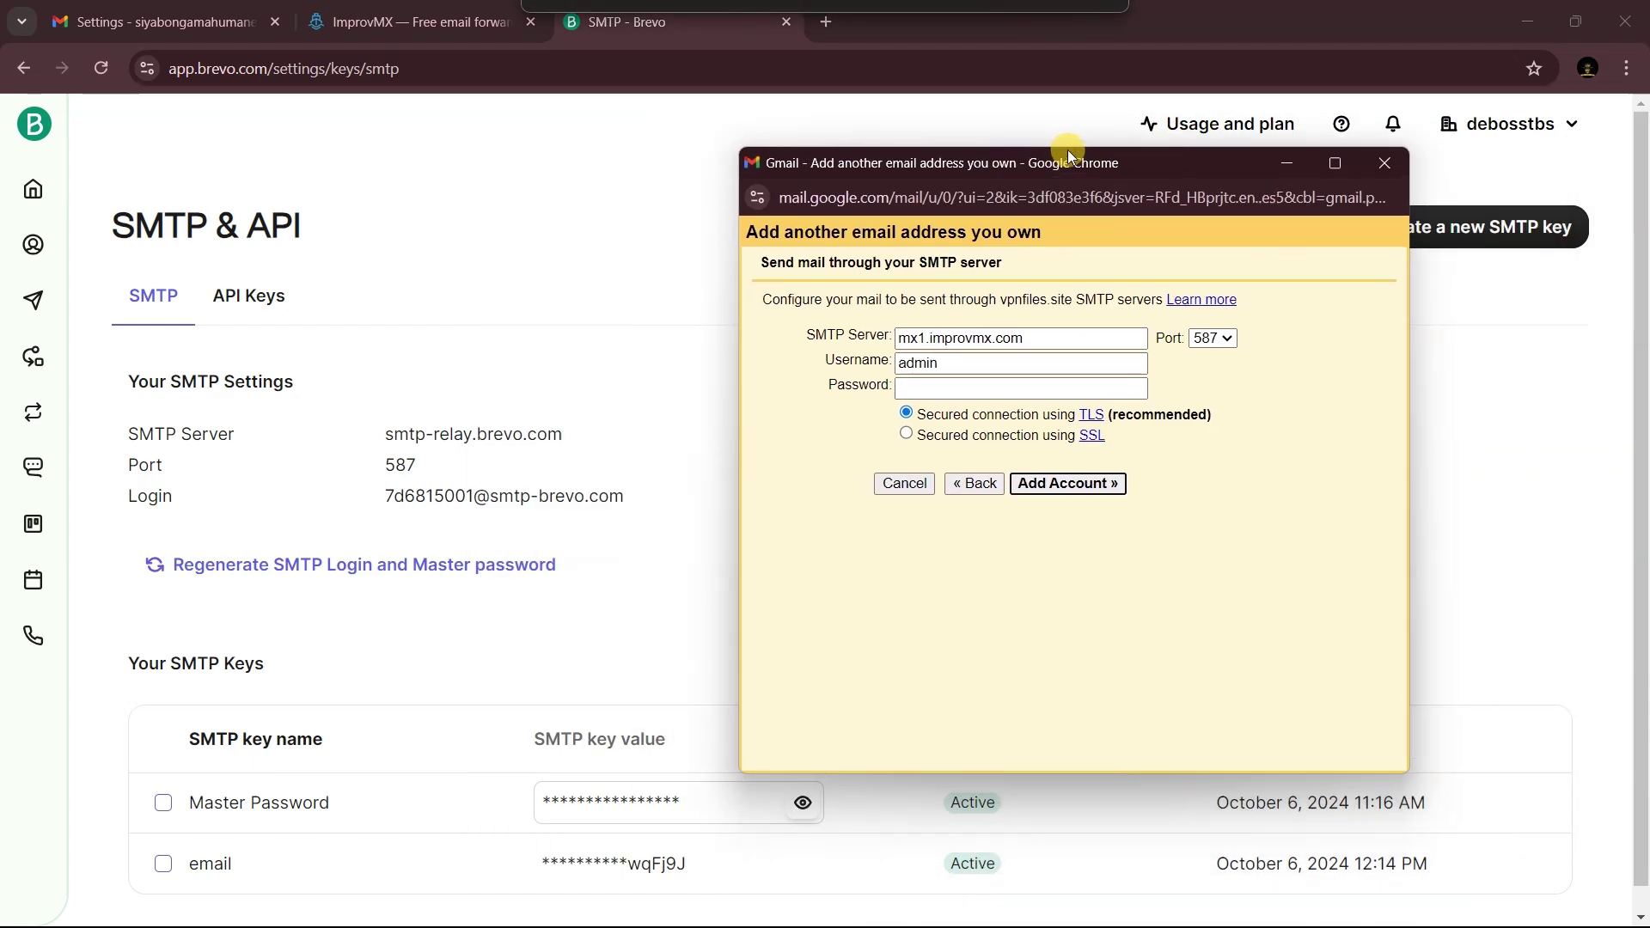
{"action": "left_click", "coordinate": [941, 377]}
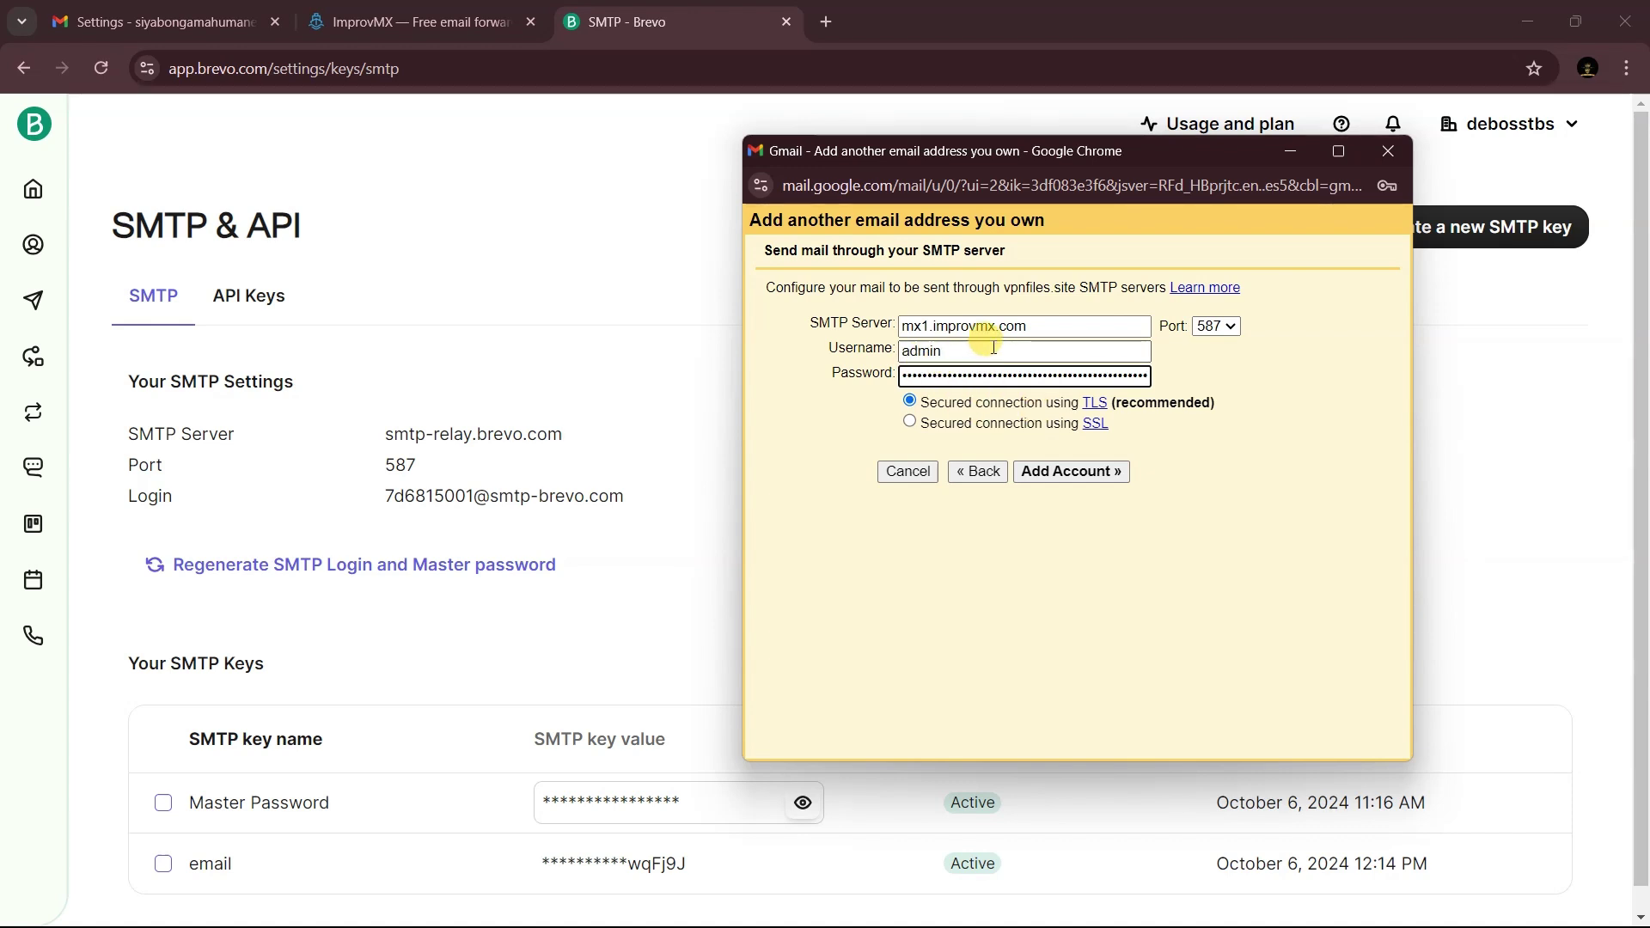
{"action": "left_click", "coordinate": [472, 489]}
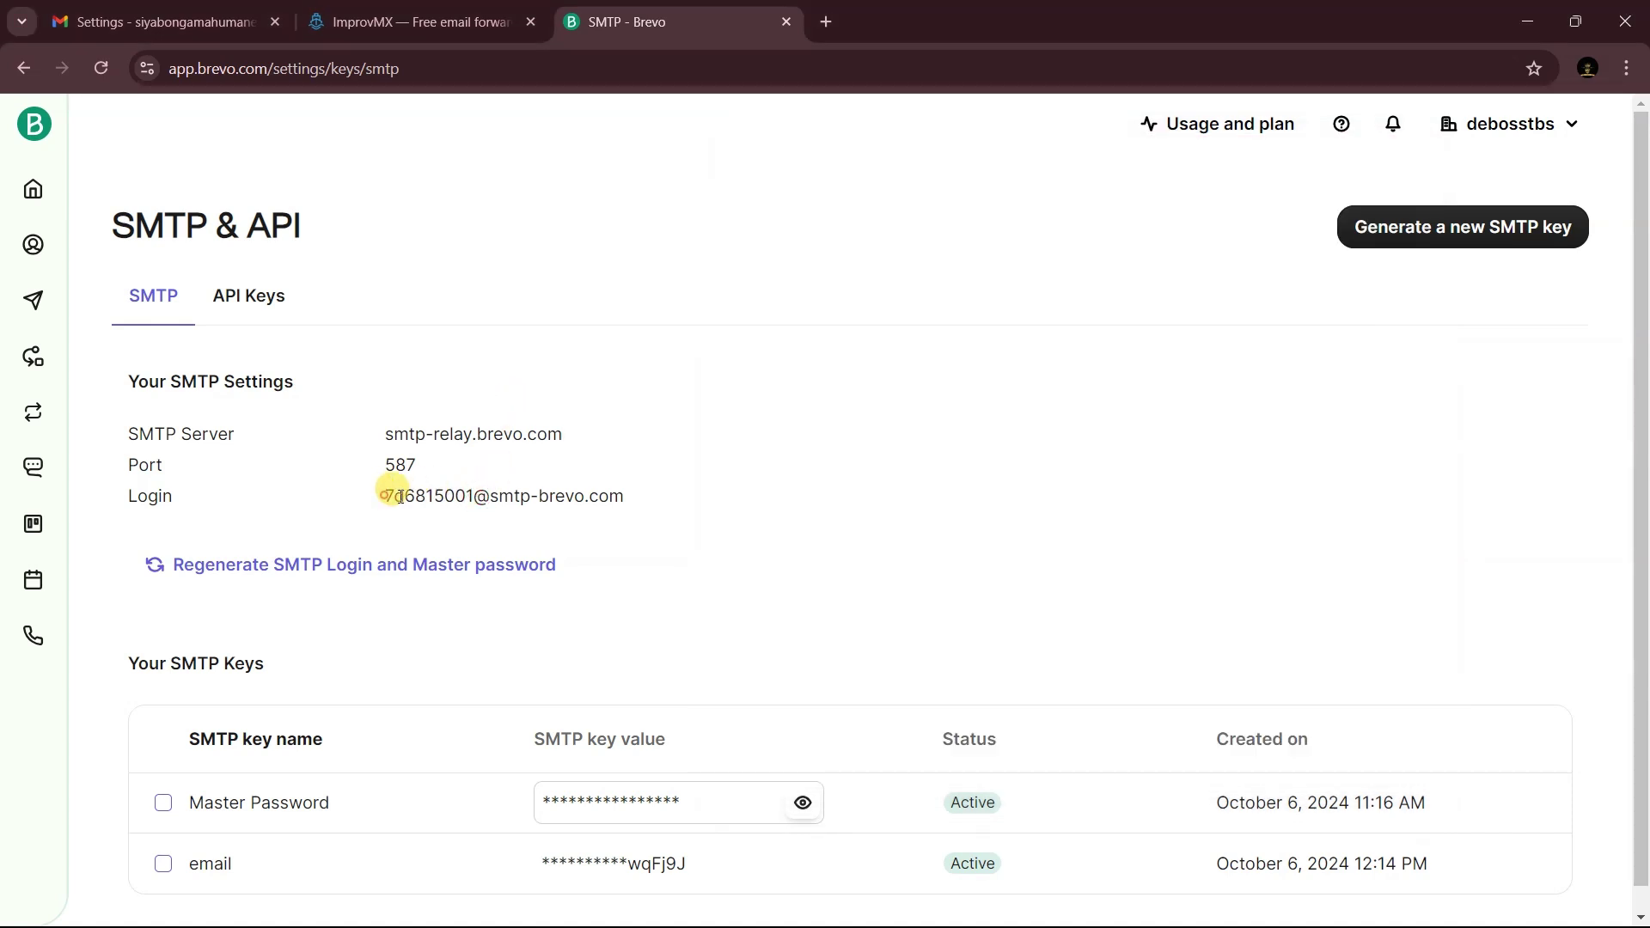
{"action": "left_click_drag", "start_coordinate": [398, 495], "coordinate": [616, 496]}
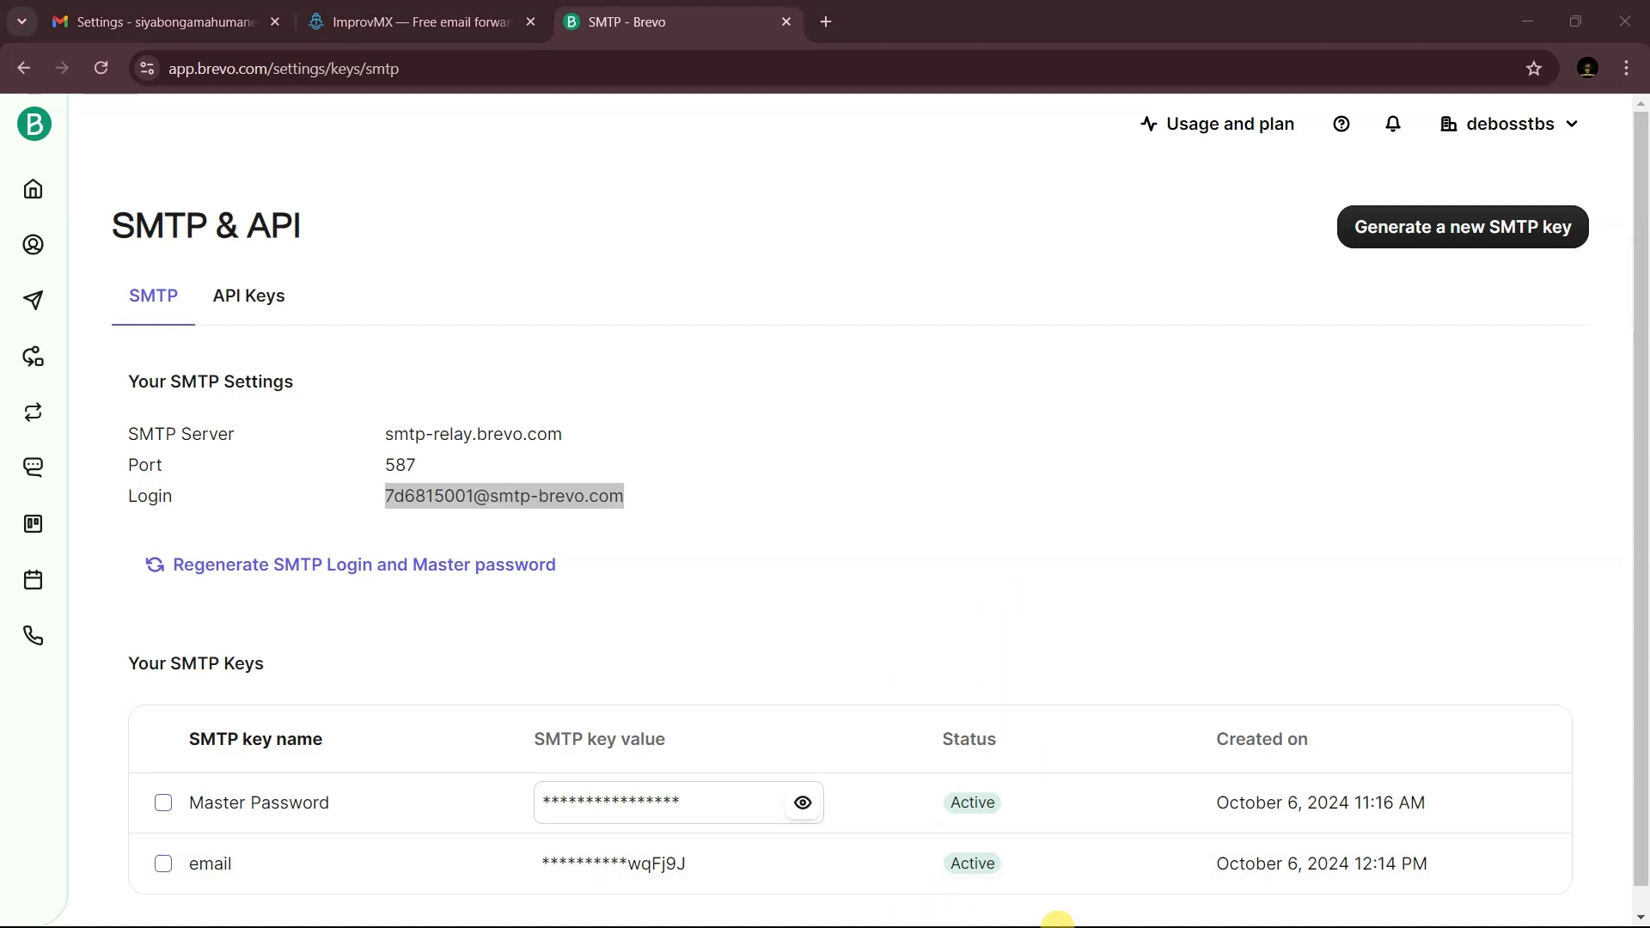
{"action": "key", "text": "super"}
{"action": "mouse_move", "coordinate": [1100, 897]}
{"action": "left_click", "coordinate": [1178, 777]}
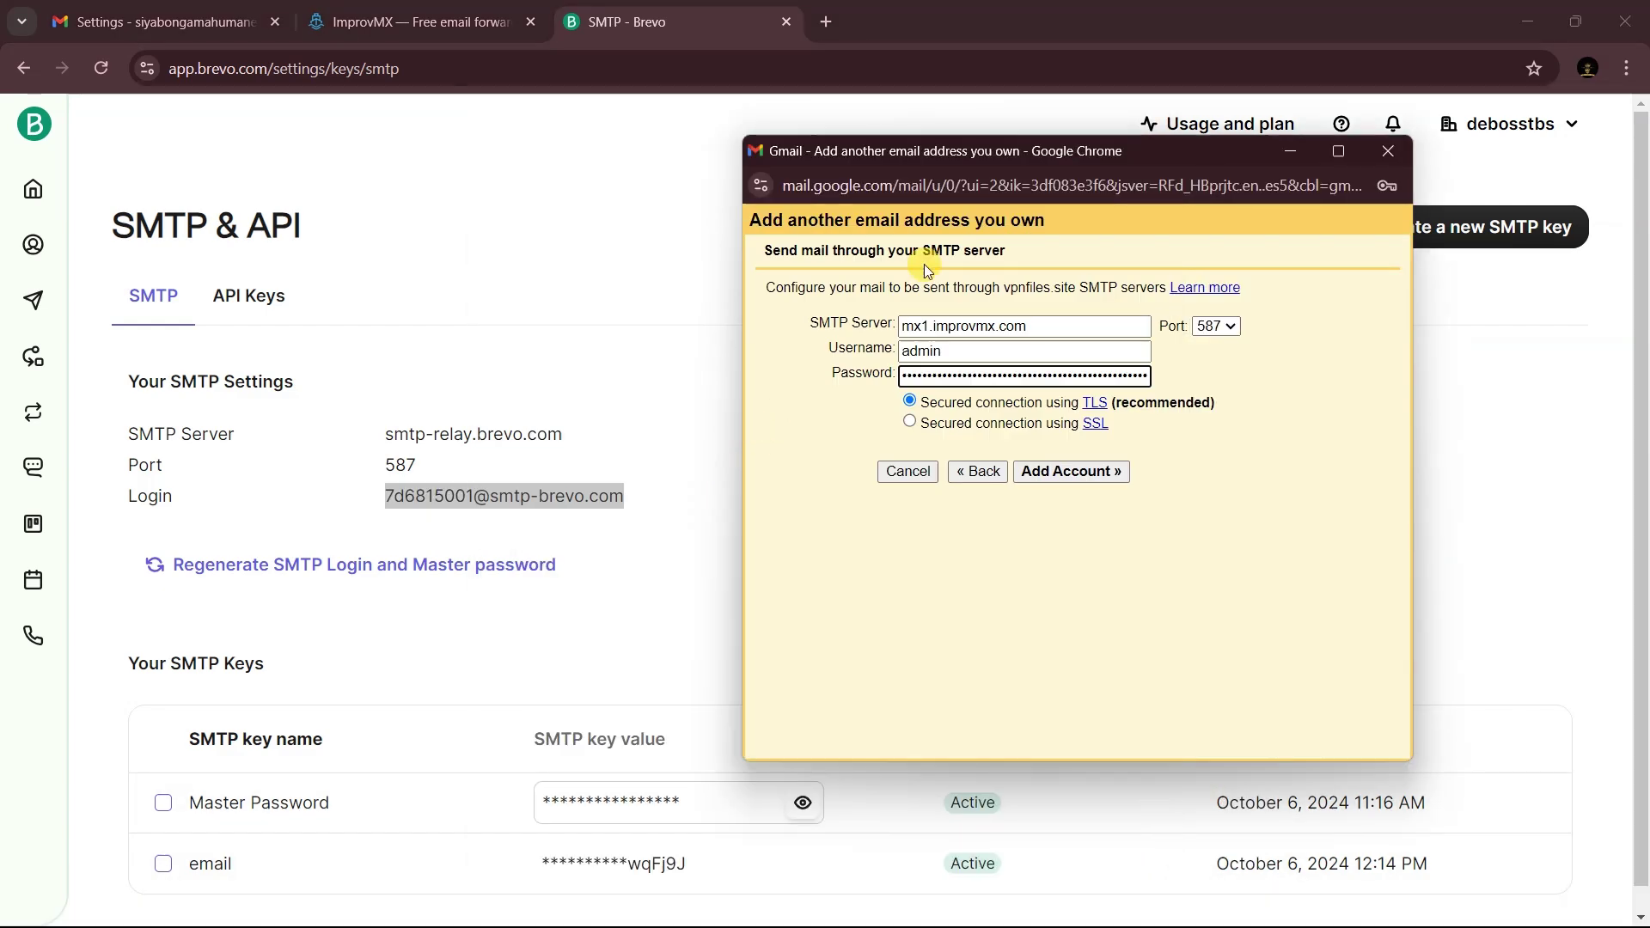
{"action": "left_click", "coordinate": [952, 352]}
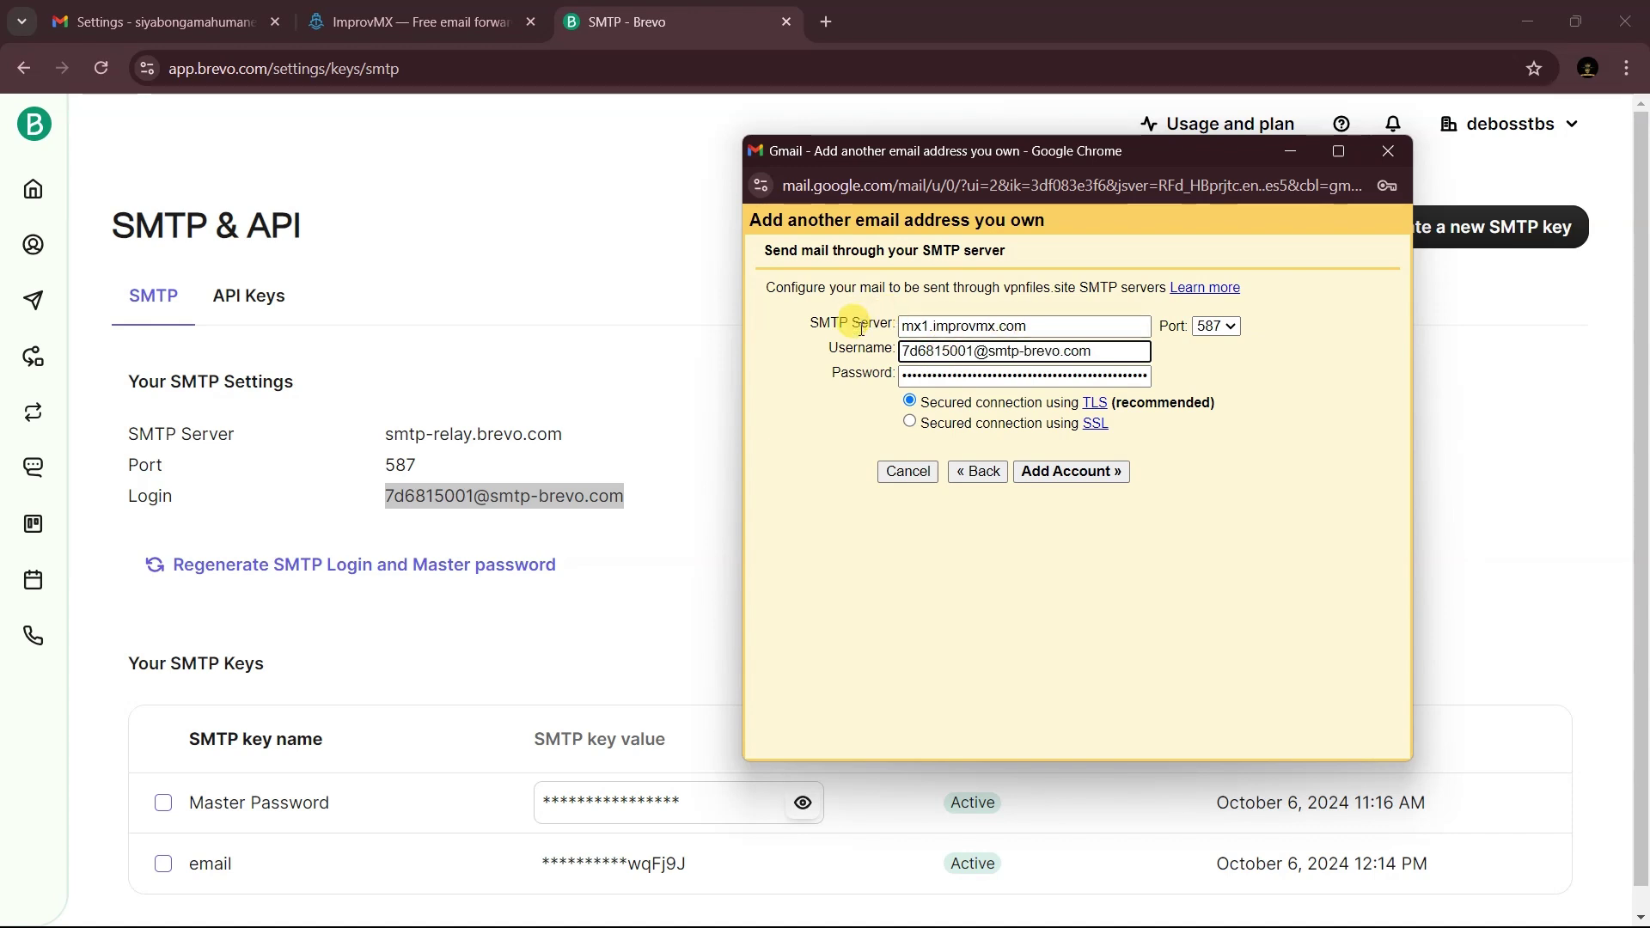
- Replace the SMTP server with smtp-relay.brevo.com and submit the account details
{"action": "left_click", "coordinate": [427, 433]}
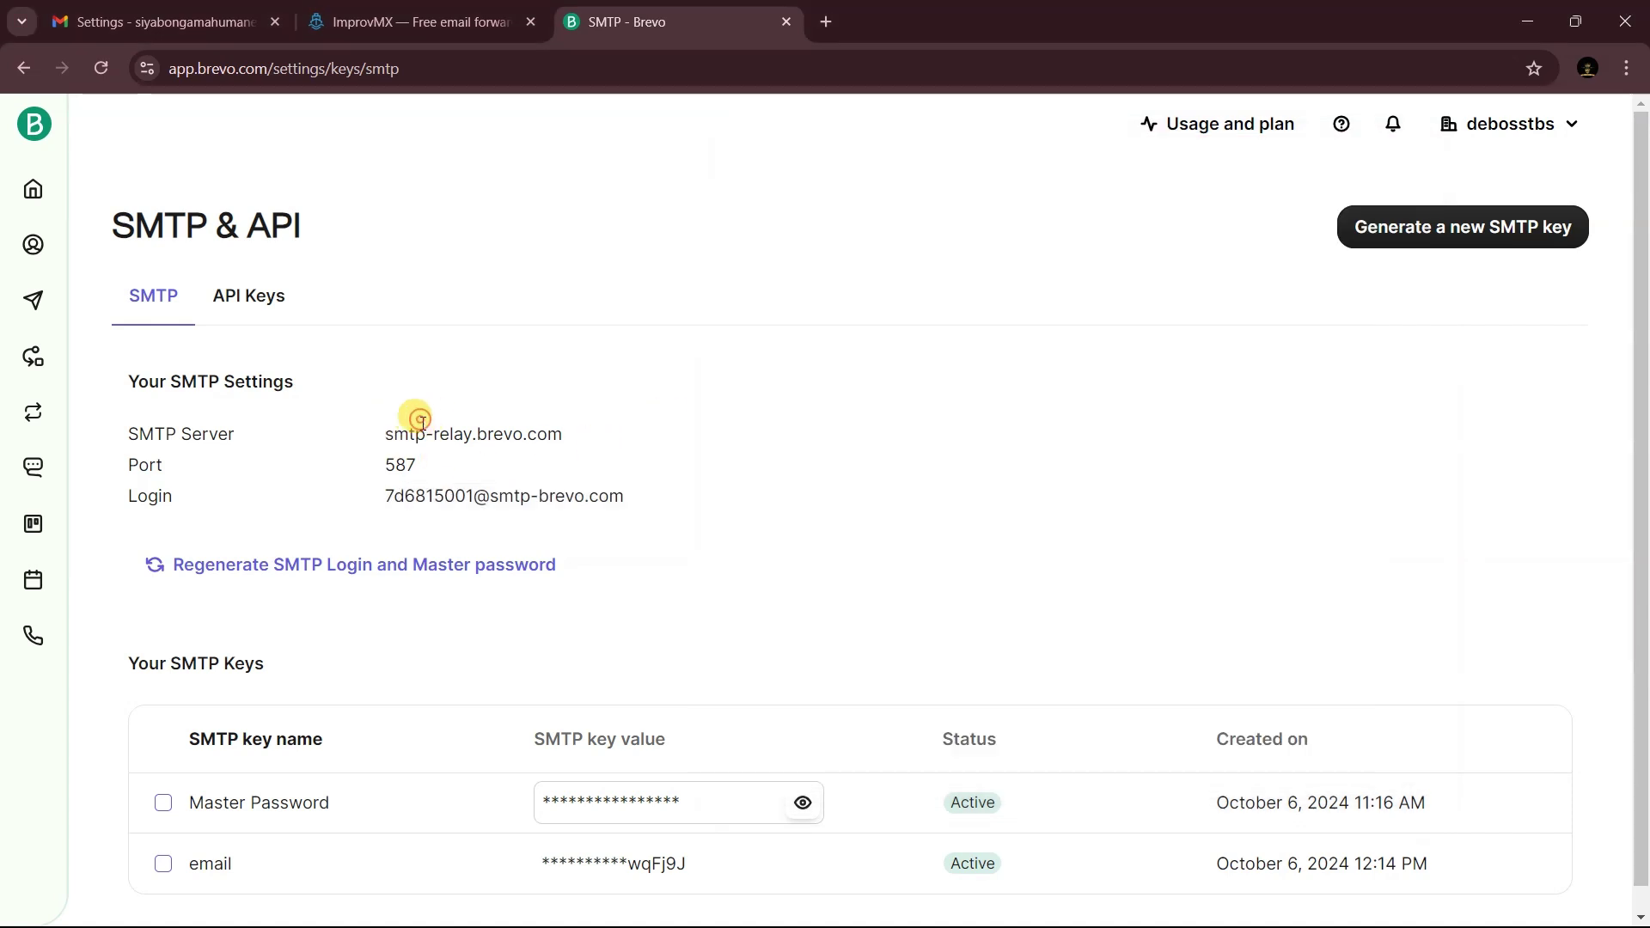
{"action": "triple_click", "coordinate": [427, 434]}
{"action": "key", "text": "ctrl+c"}
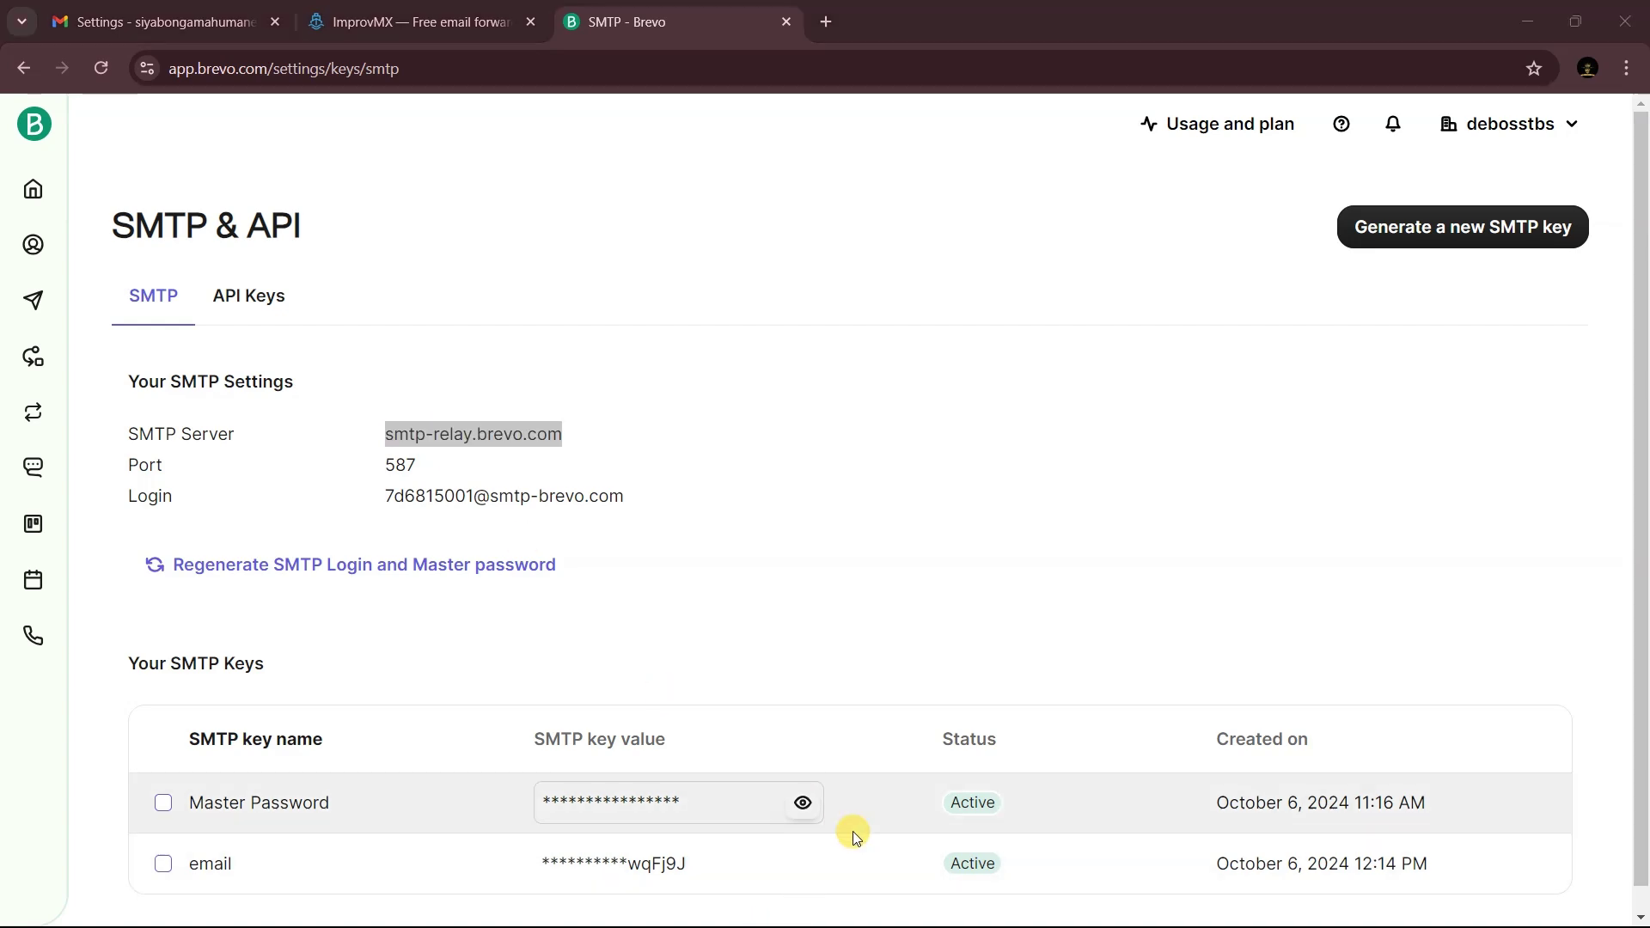
{"action": "key", "text": "super"}
{"action": "mouse_move", "coordinate": [1091, 913]}
{"action": "left_click", "coordinate": [1204, 846]}
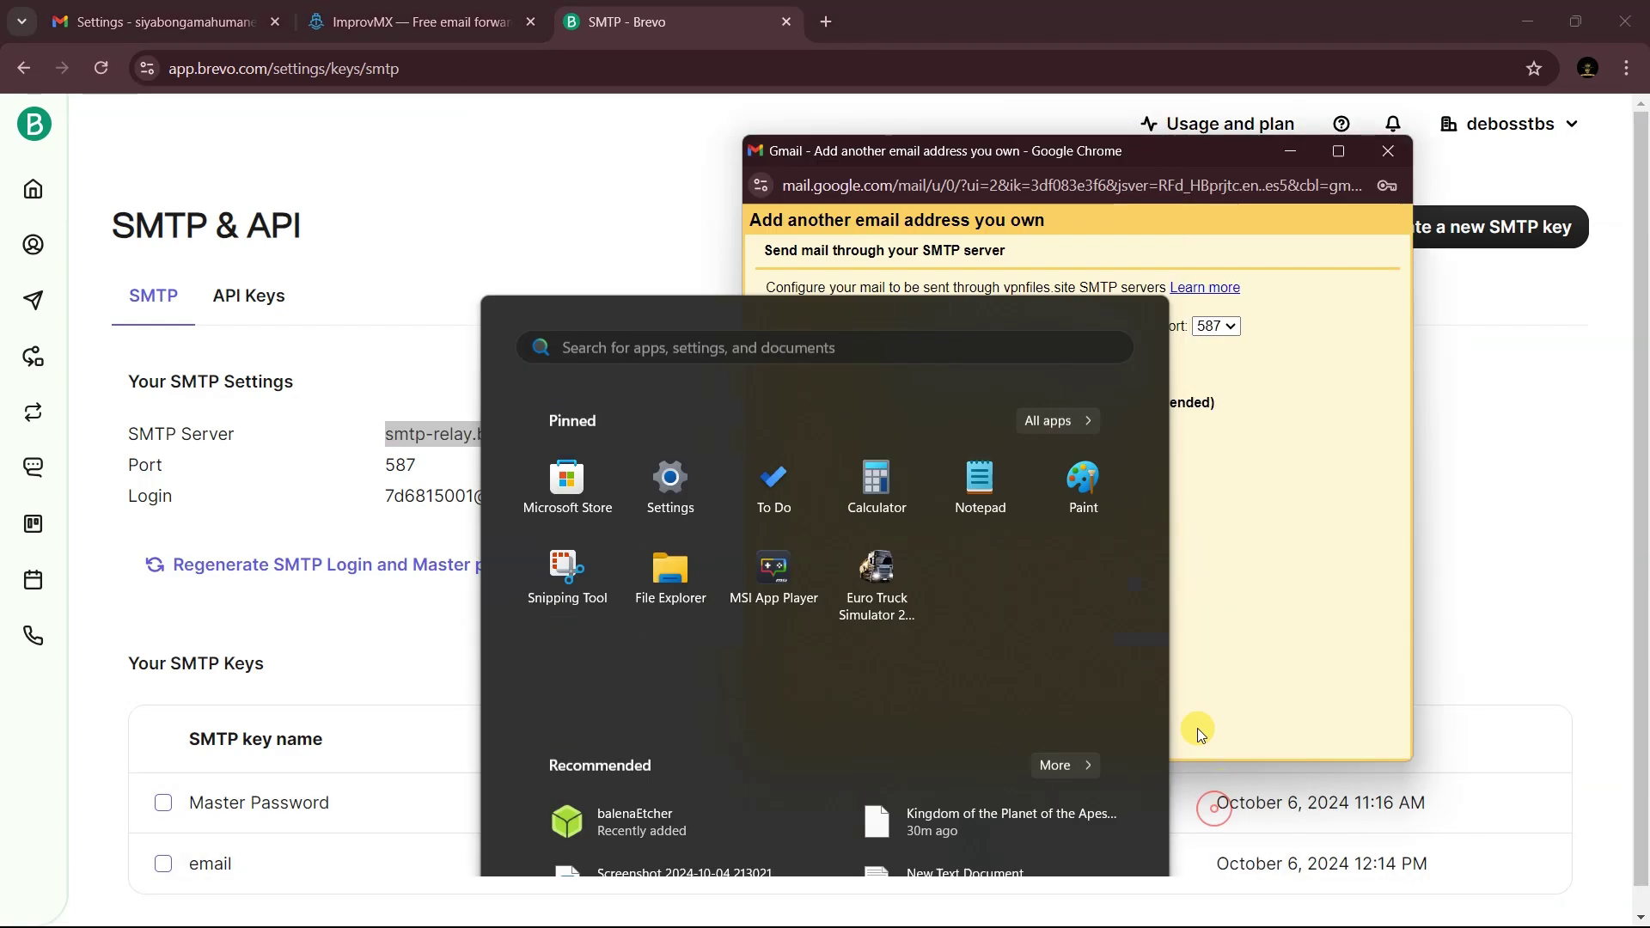
{"action": "triple_click", "coordinate": [1009, 325]}
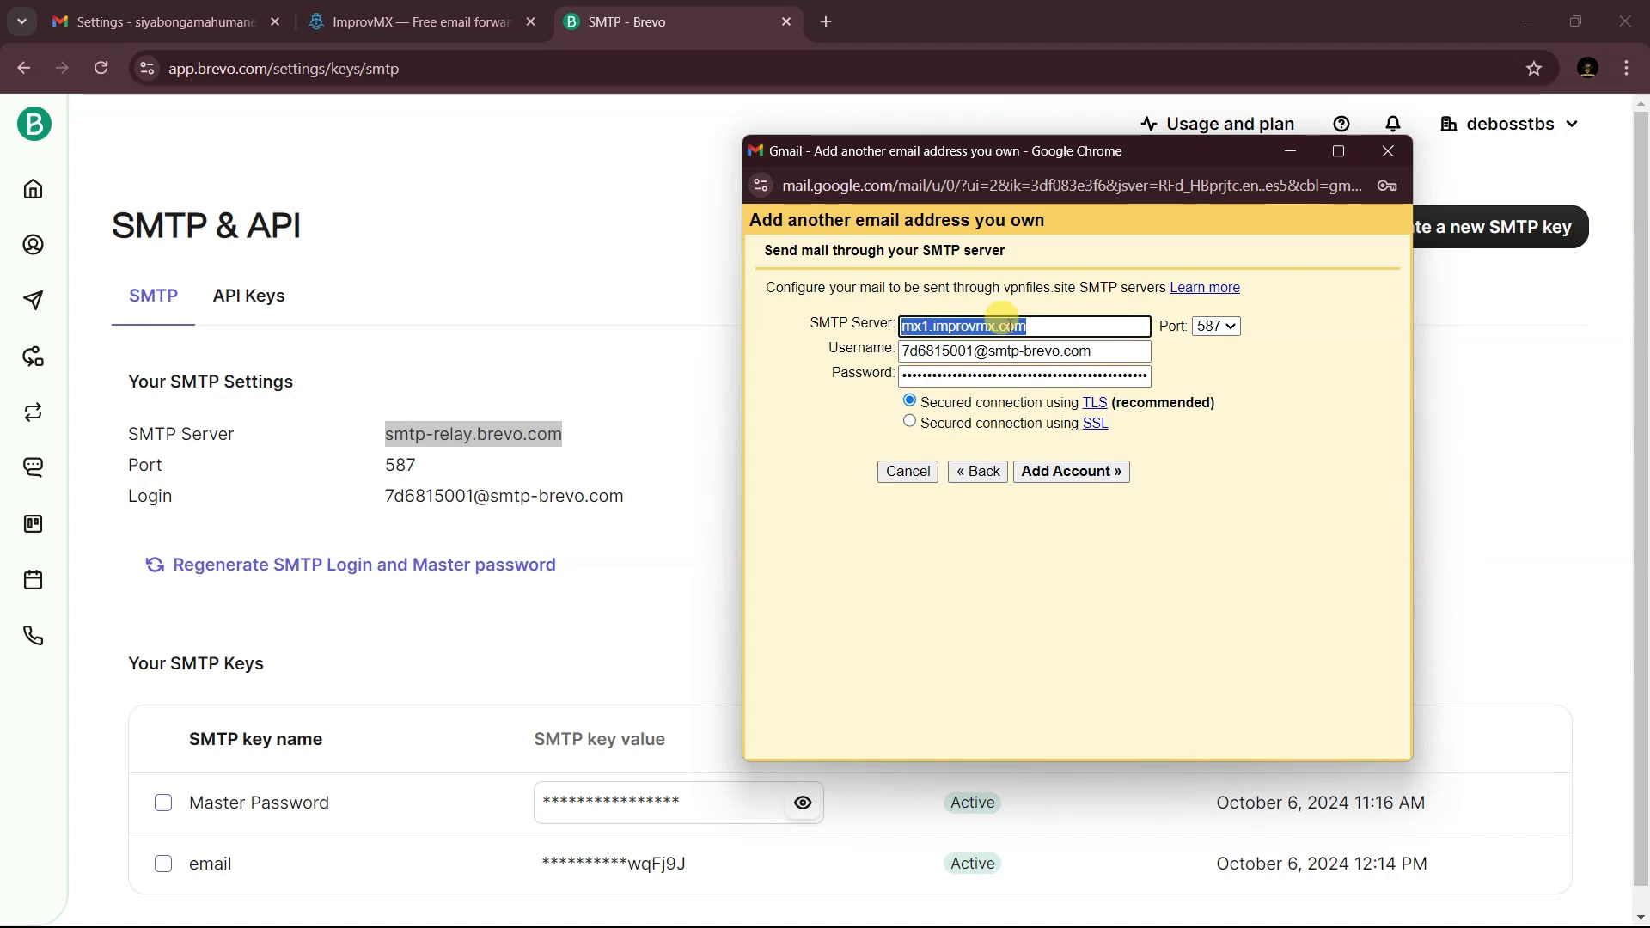
{"action": "key", "text": "ctrl+v"}
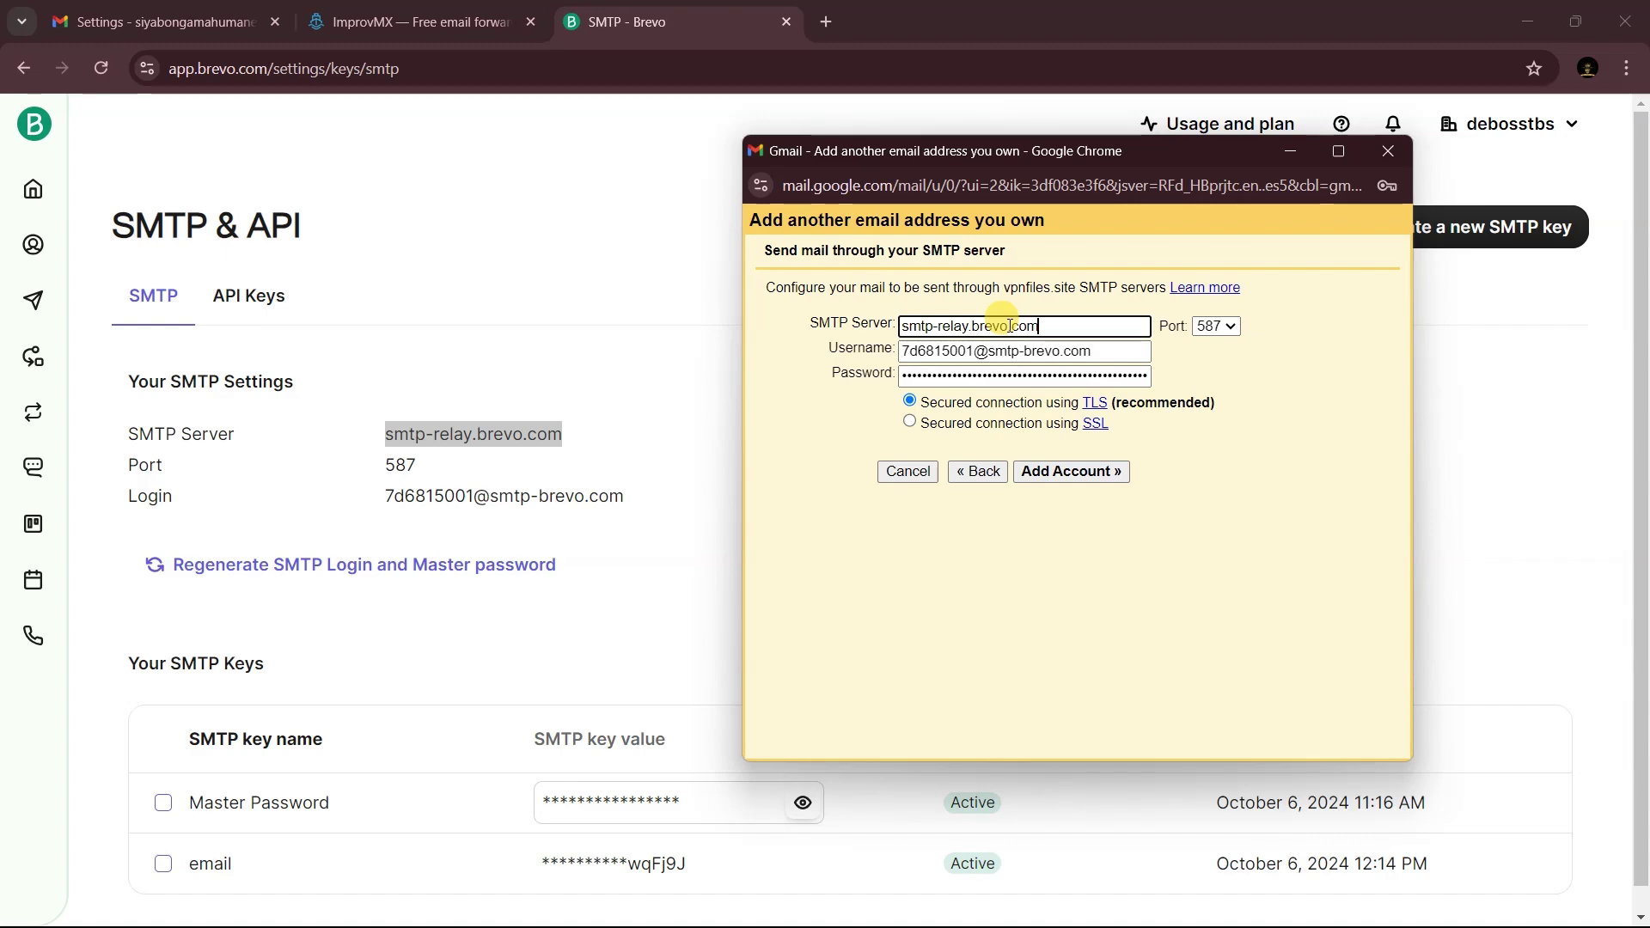
{"action": "left_click", "coordinate": [1053, 472]}
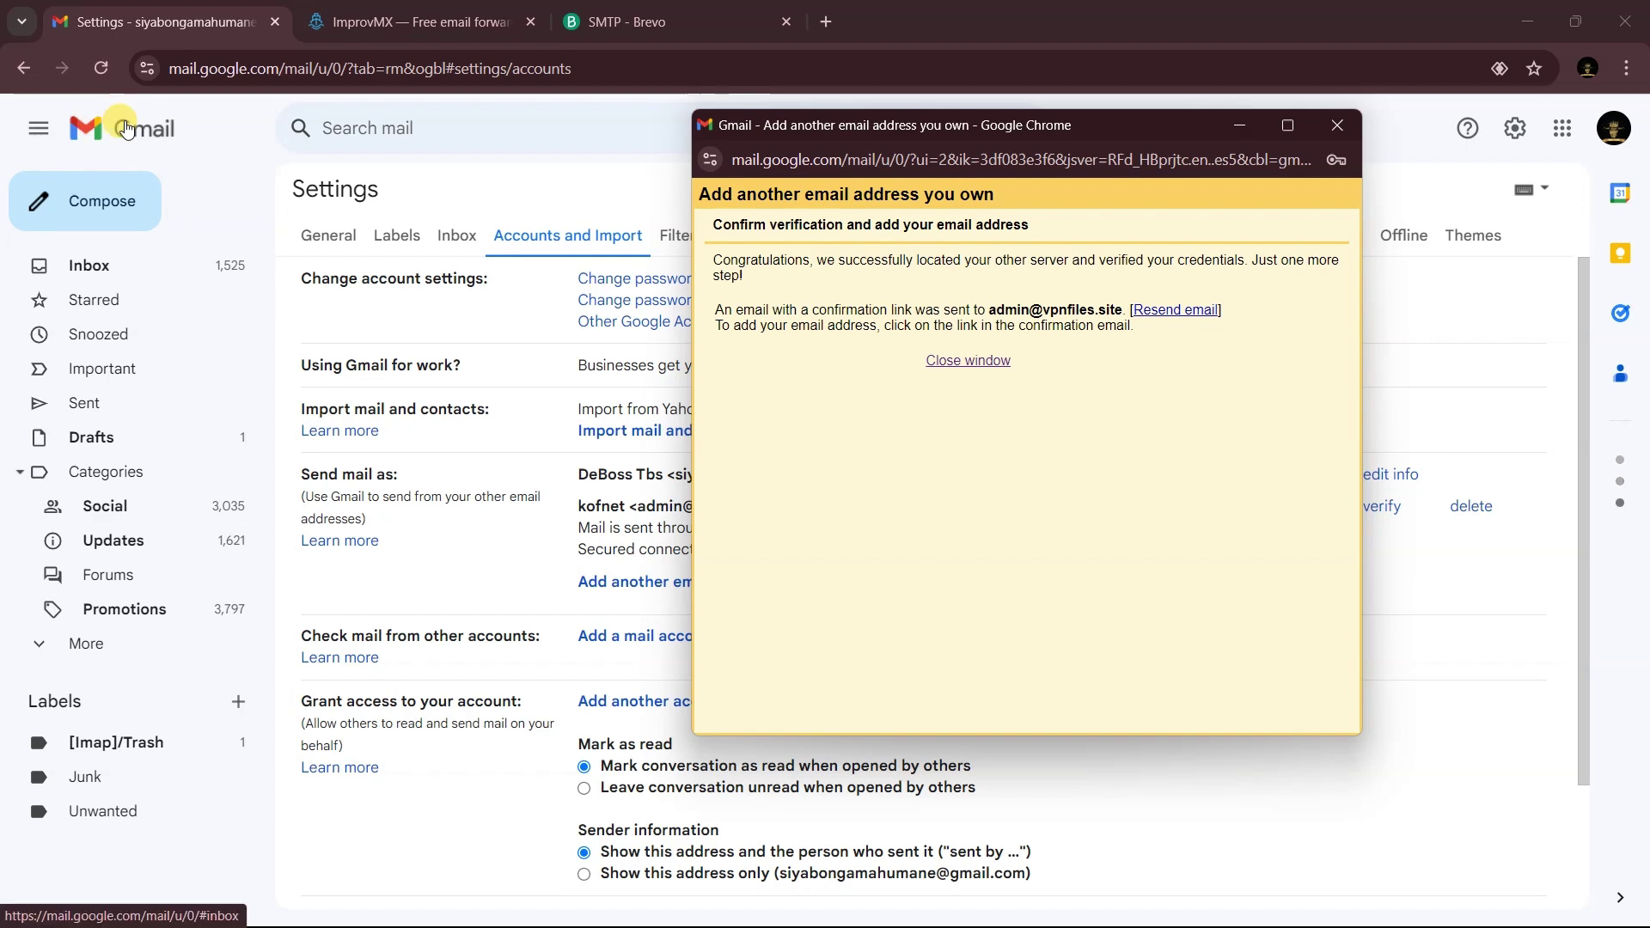
- Refresh the inbox and follow the approval link in the Gmail Confirmation email
{"action": "left_click", "coordinate": [74, 125]}
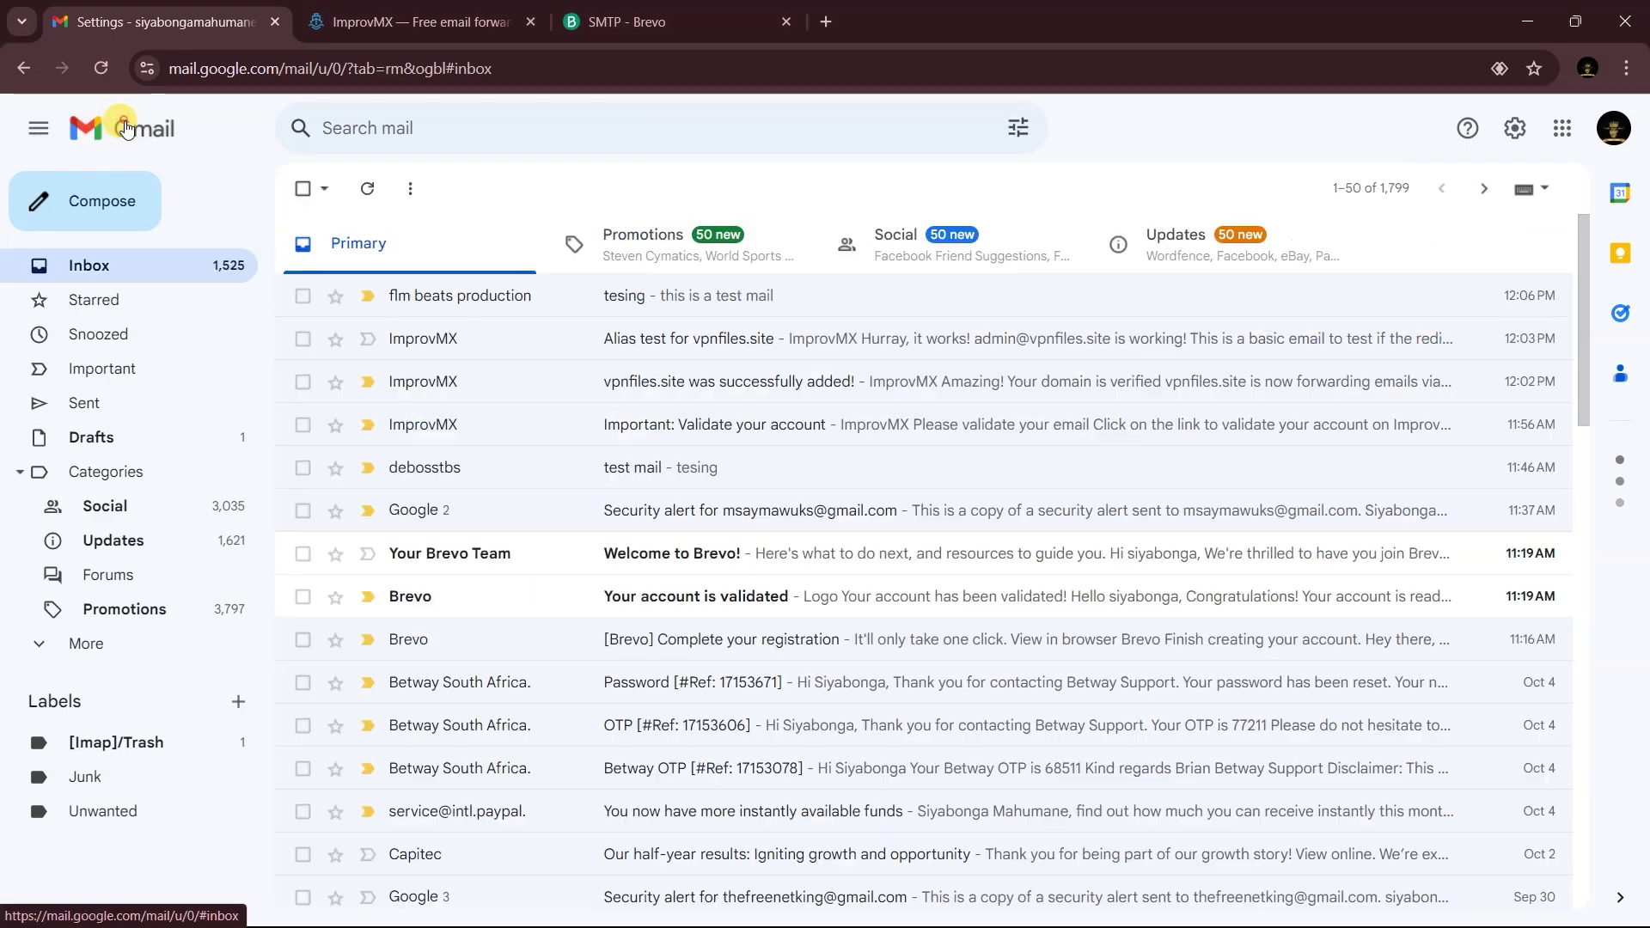
{"action": "left_click", "coordinate": [367, 188]}
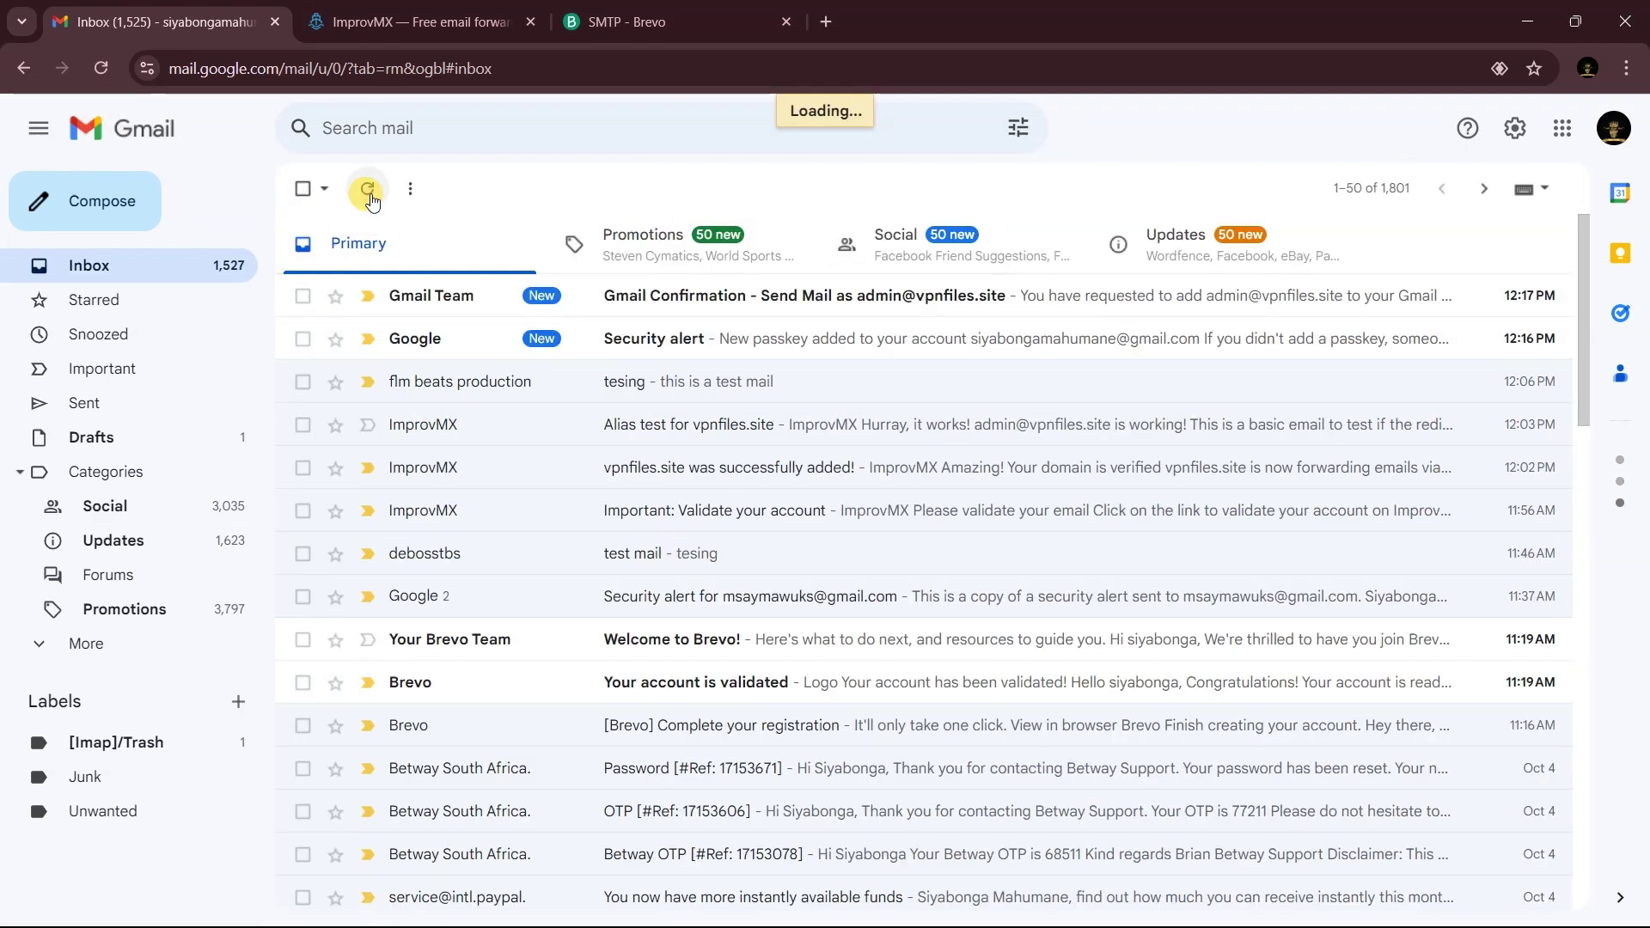
{"action": "left_click", "coordinate": [713, 297]}
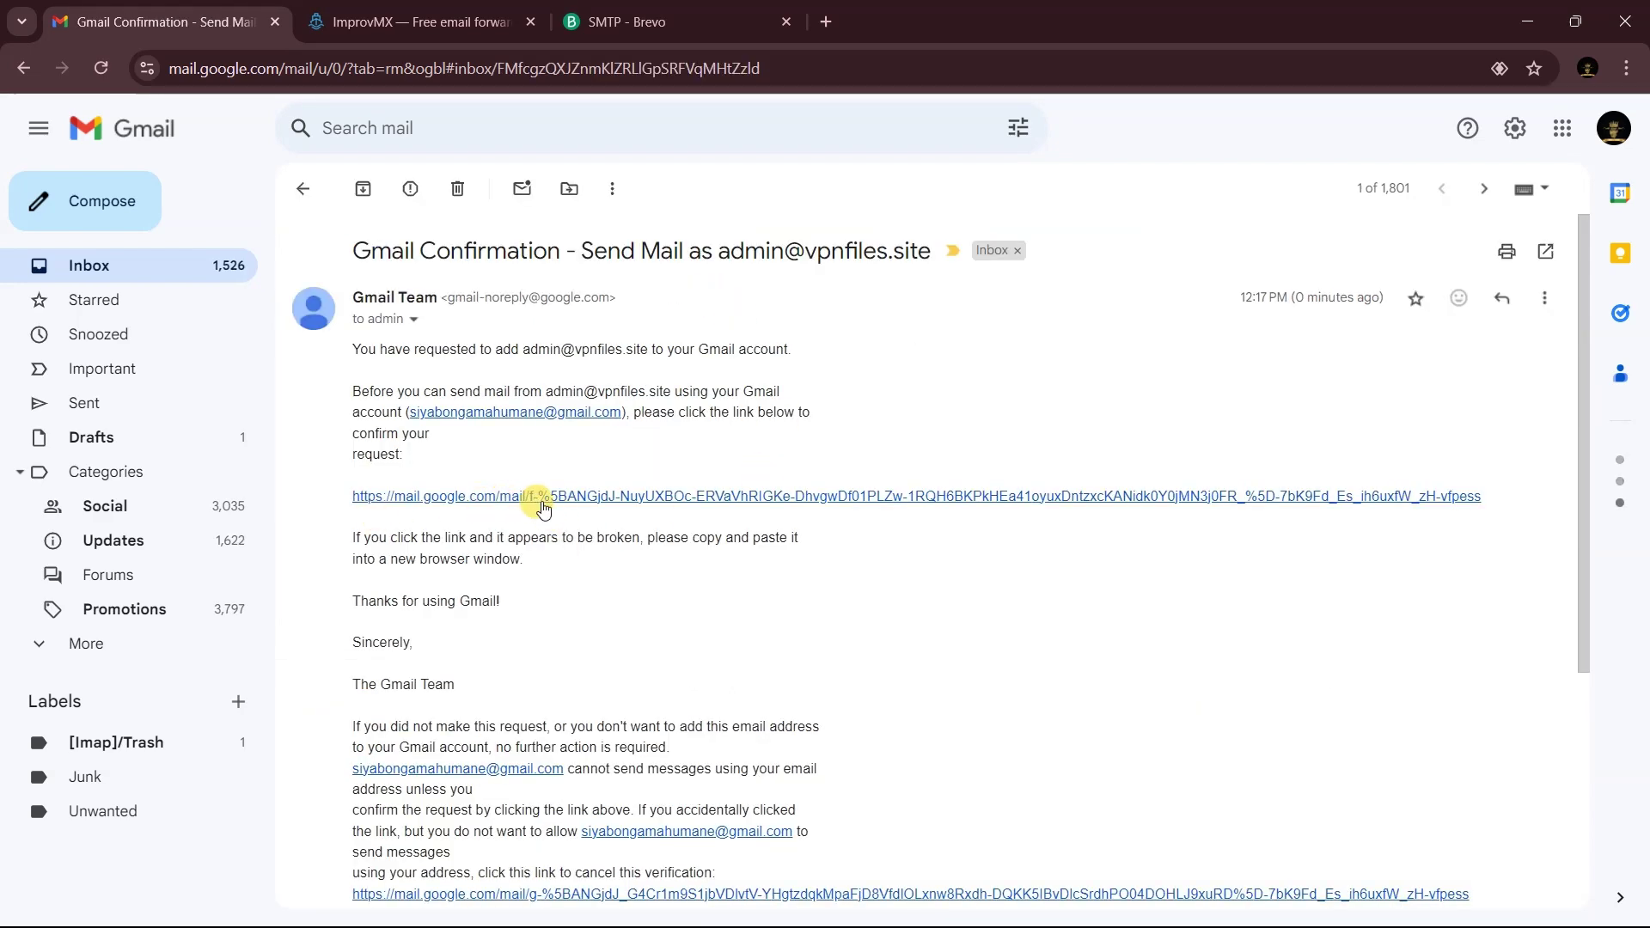
{"action": "left_click", "coordinate": [497, 496]}
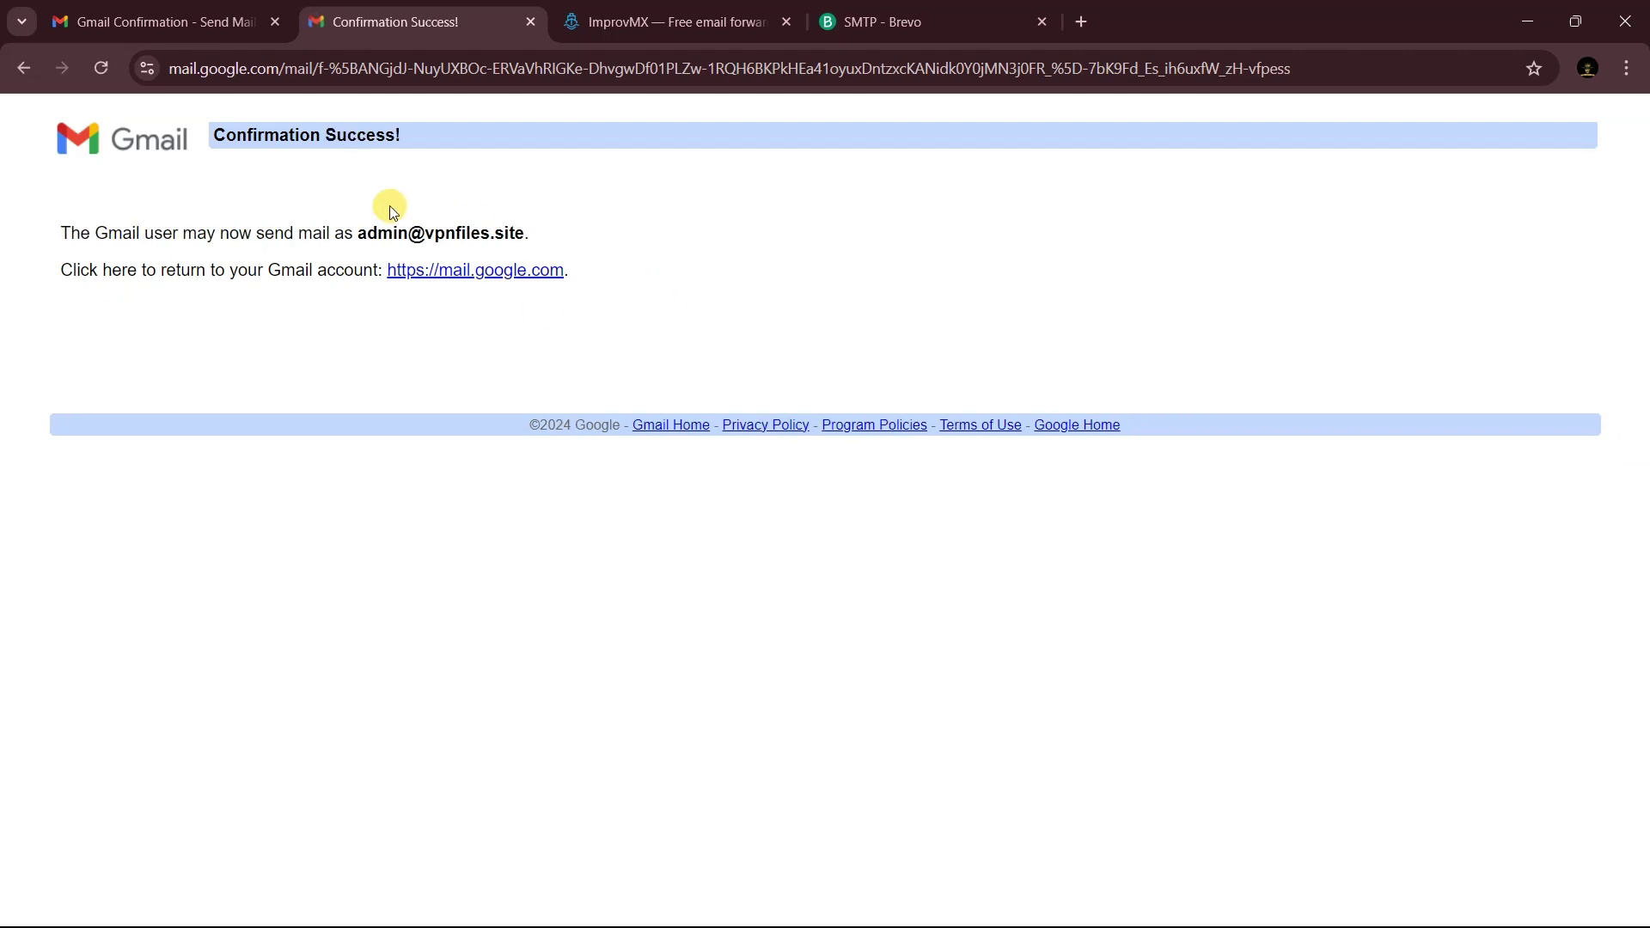
{"action": "key", "text": "ctrl+shift+Tab"}
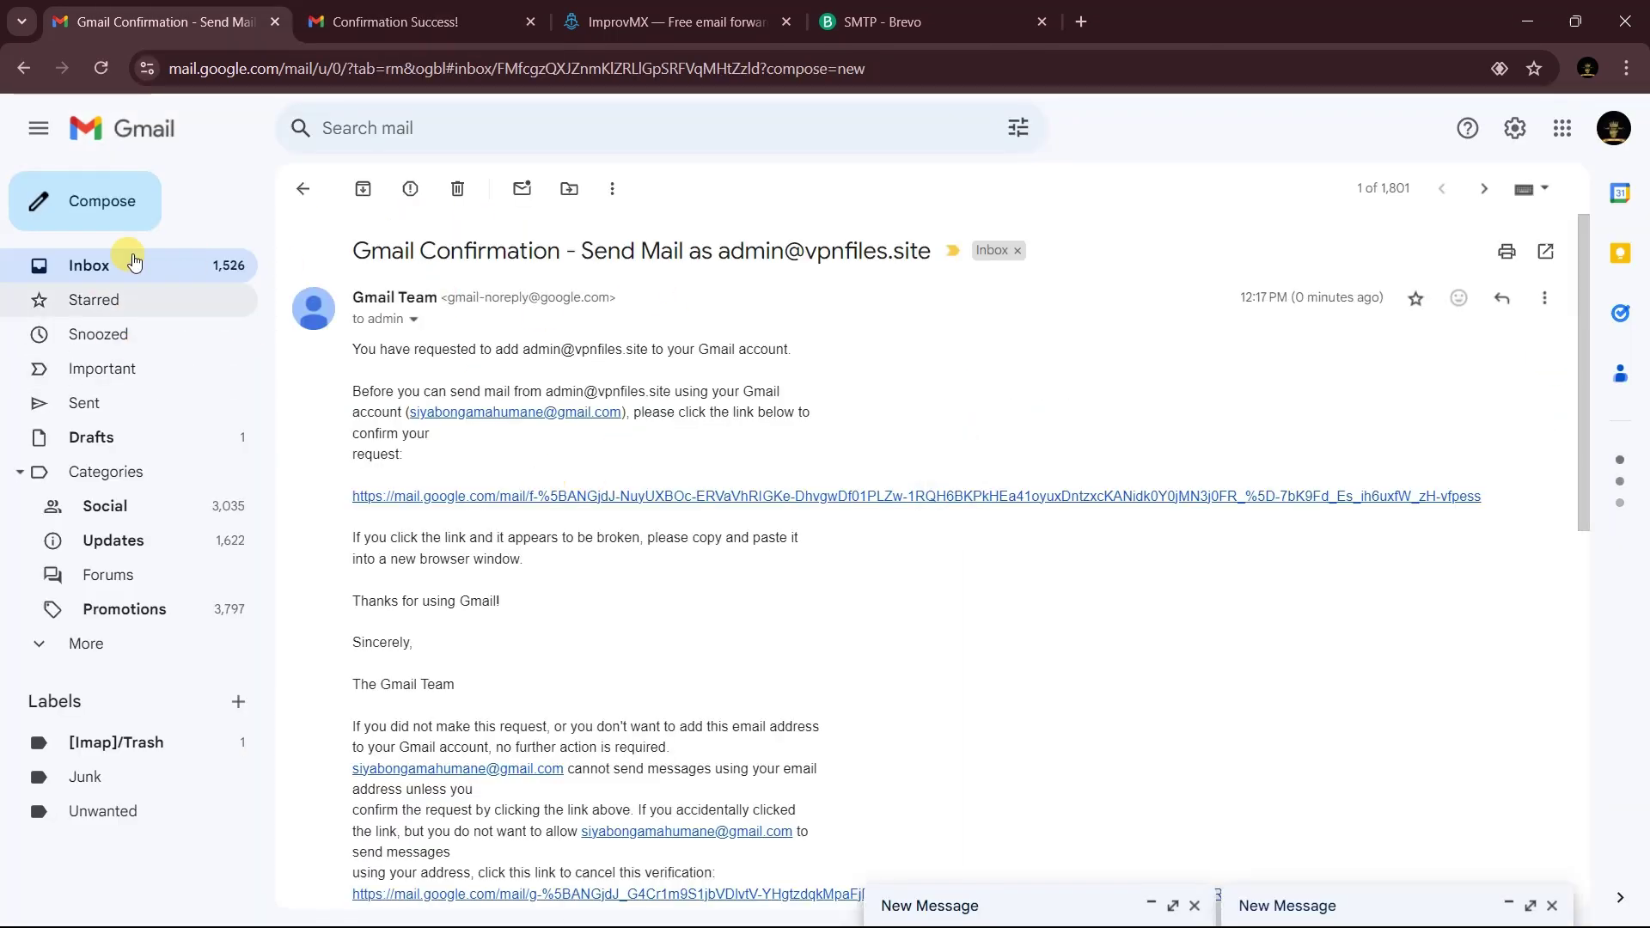
{"action": "left_click", "coordinate": [126, 219]}
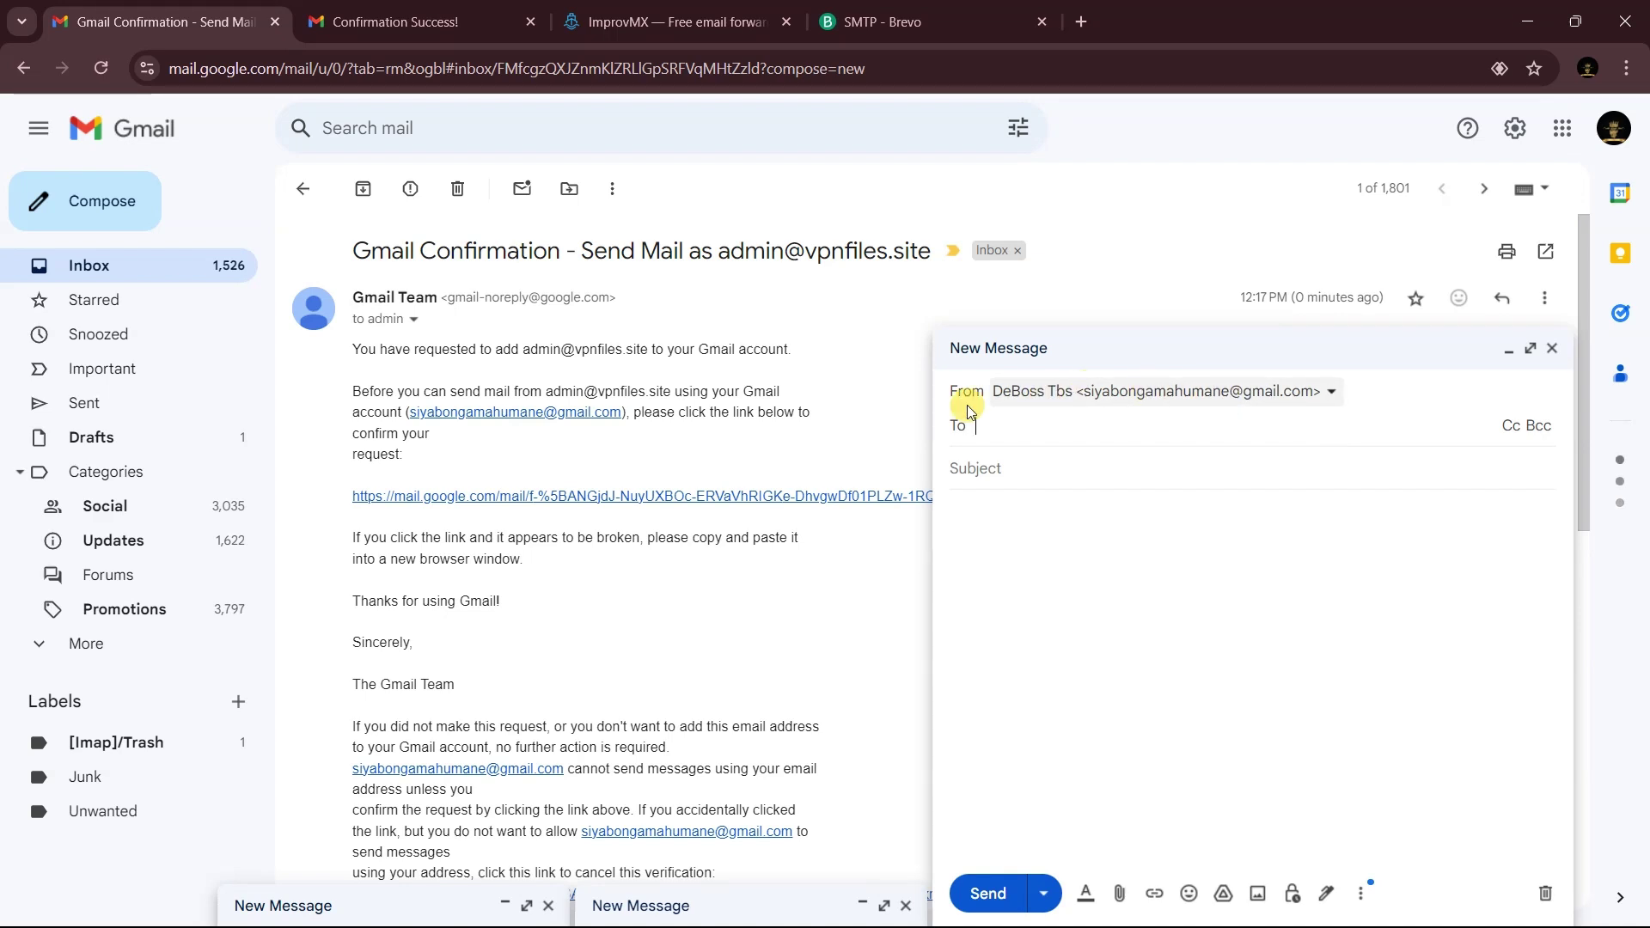
{"action": "left_click", "coordinate": [1145, 397]}
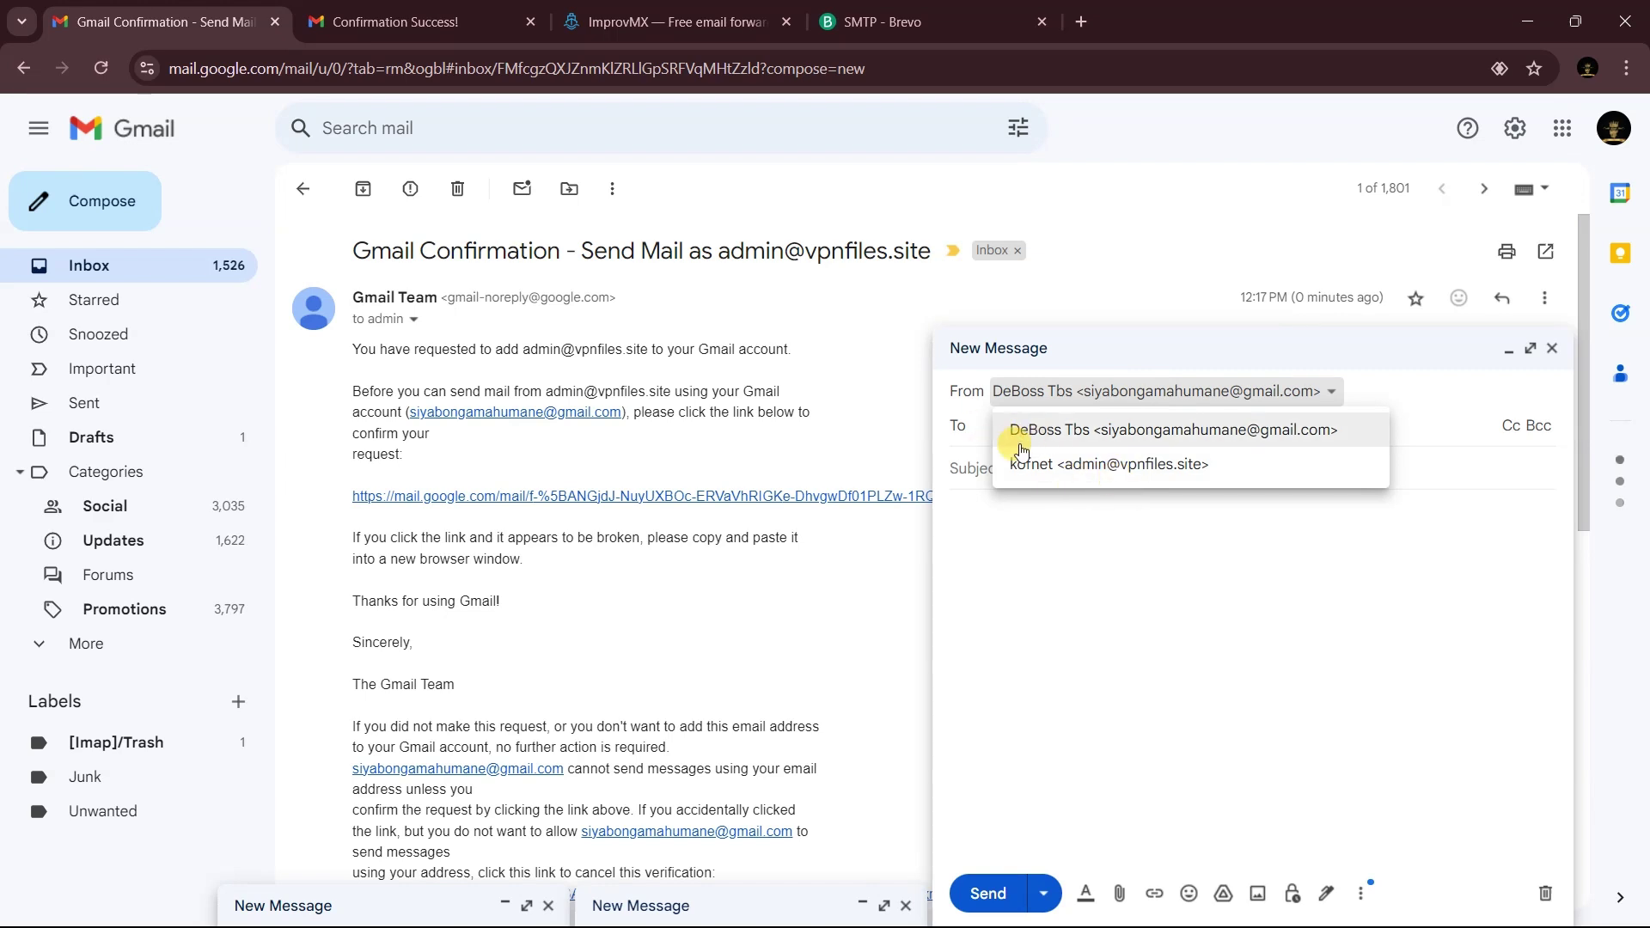
{"action": "left_click", "coordinate": [1069, 464]}
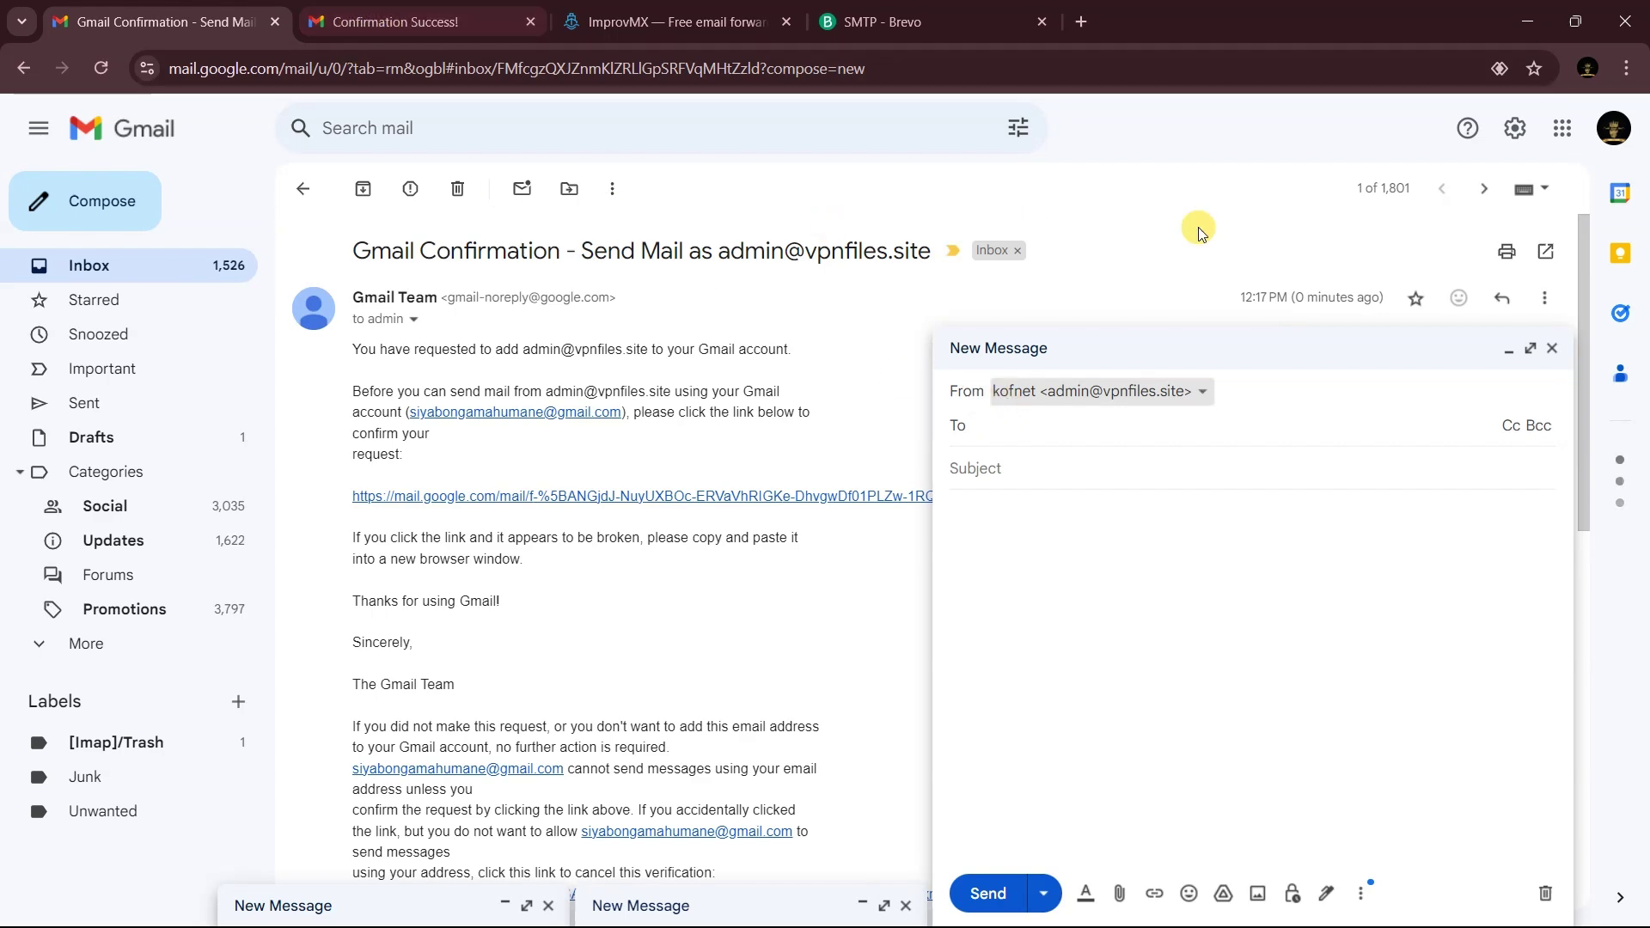
- Discard the draft and view the Accounts and Import settings showing the Brevo SMTP send-as entry
{"action": "left_click", "coordinate": [1512, 129]}
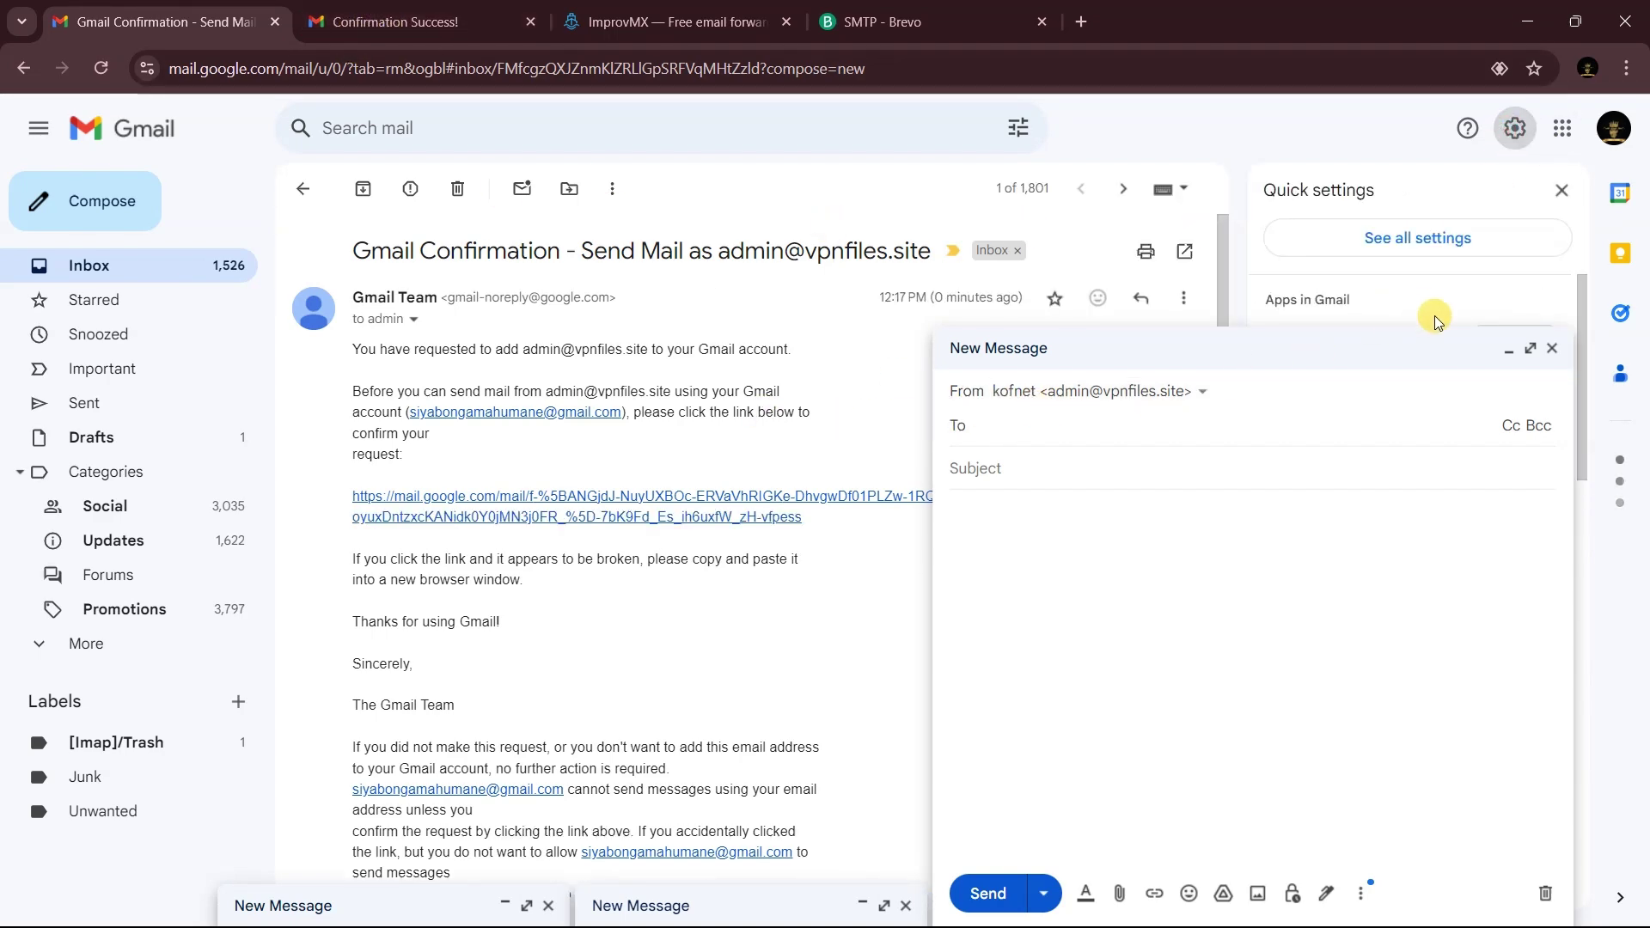
{"action": "left_click", "coordinate": [1431, 239]}
{"action": "left_click", "coordinate": [1552, 348]}
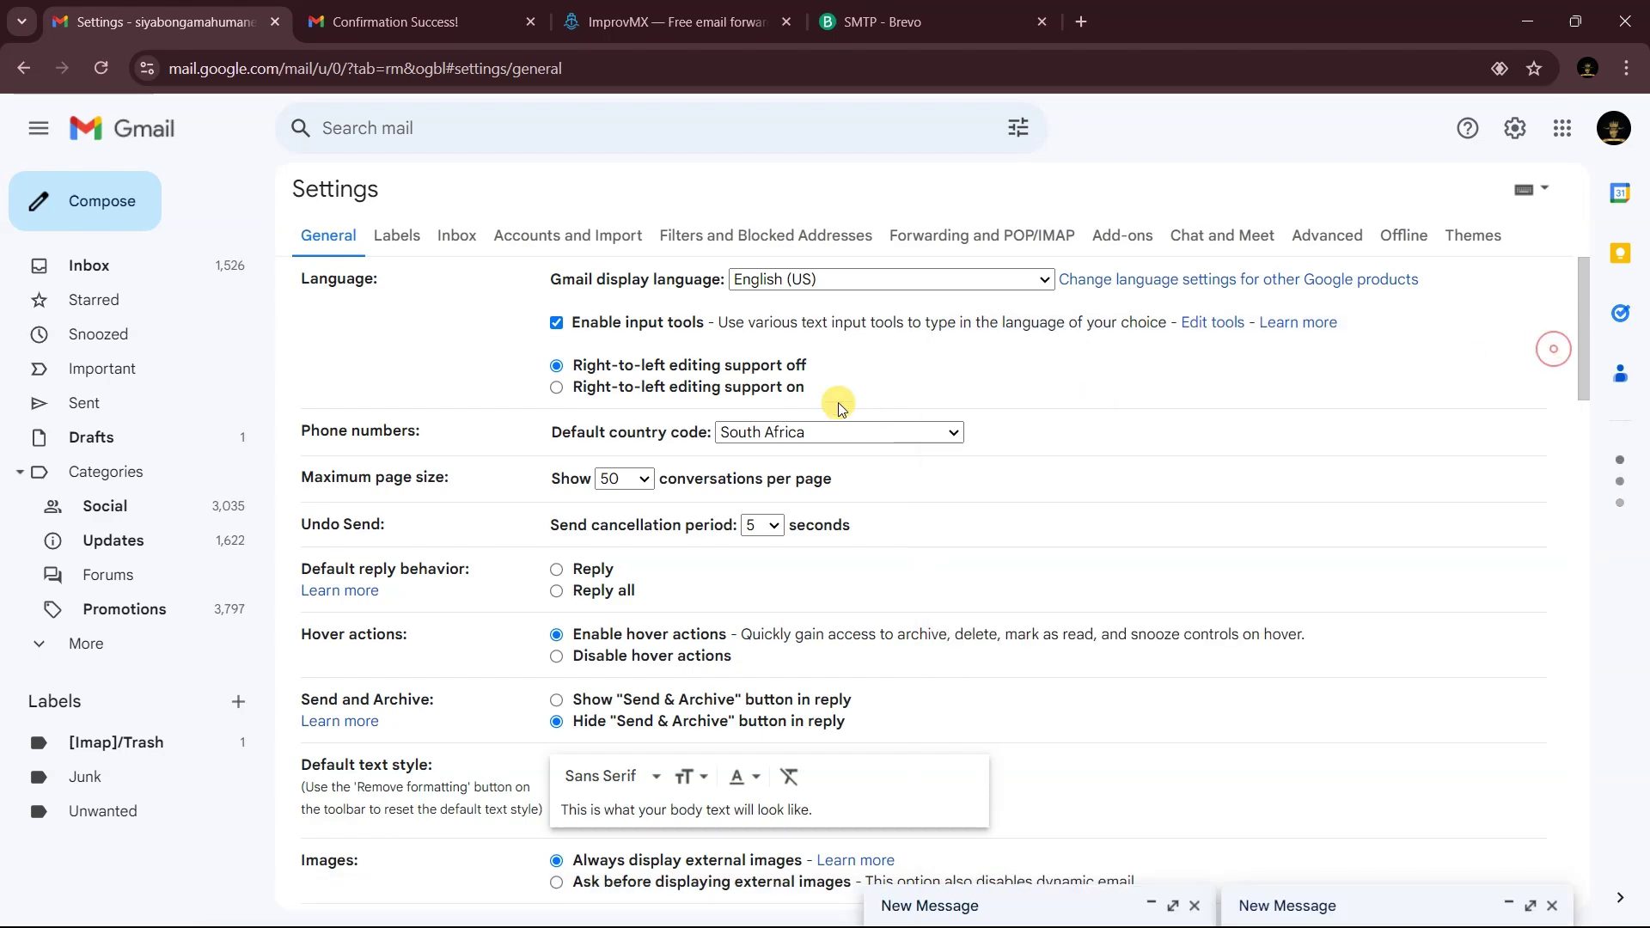
{"action": "left_click", "coordinate": [602, 237]}
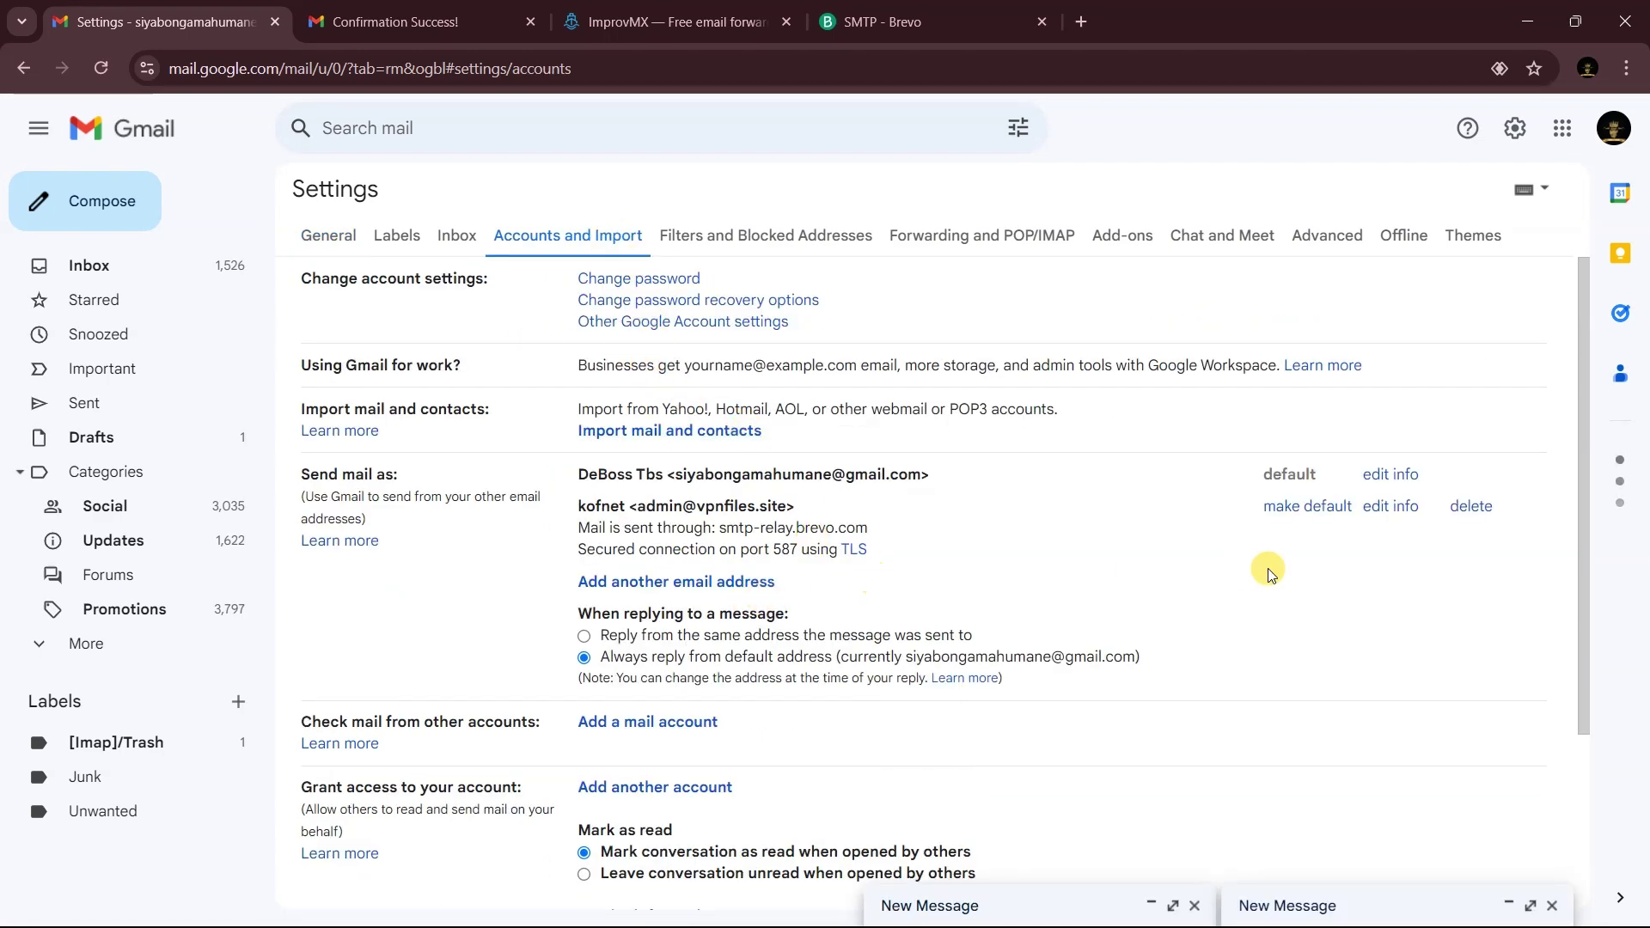